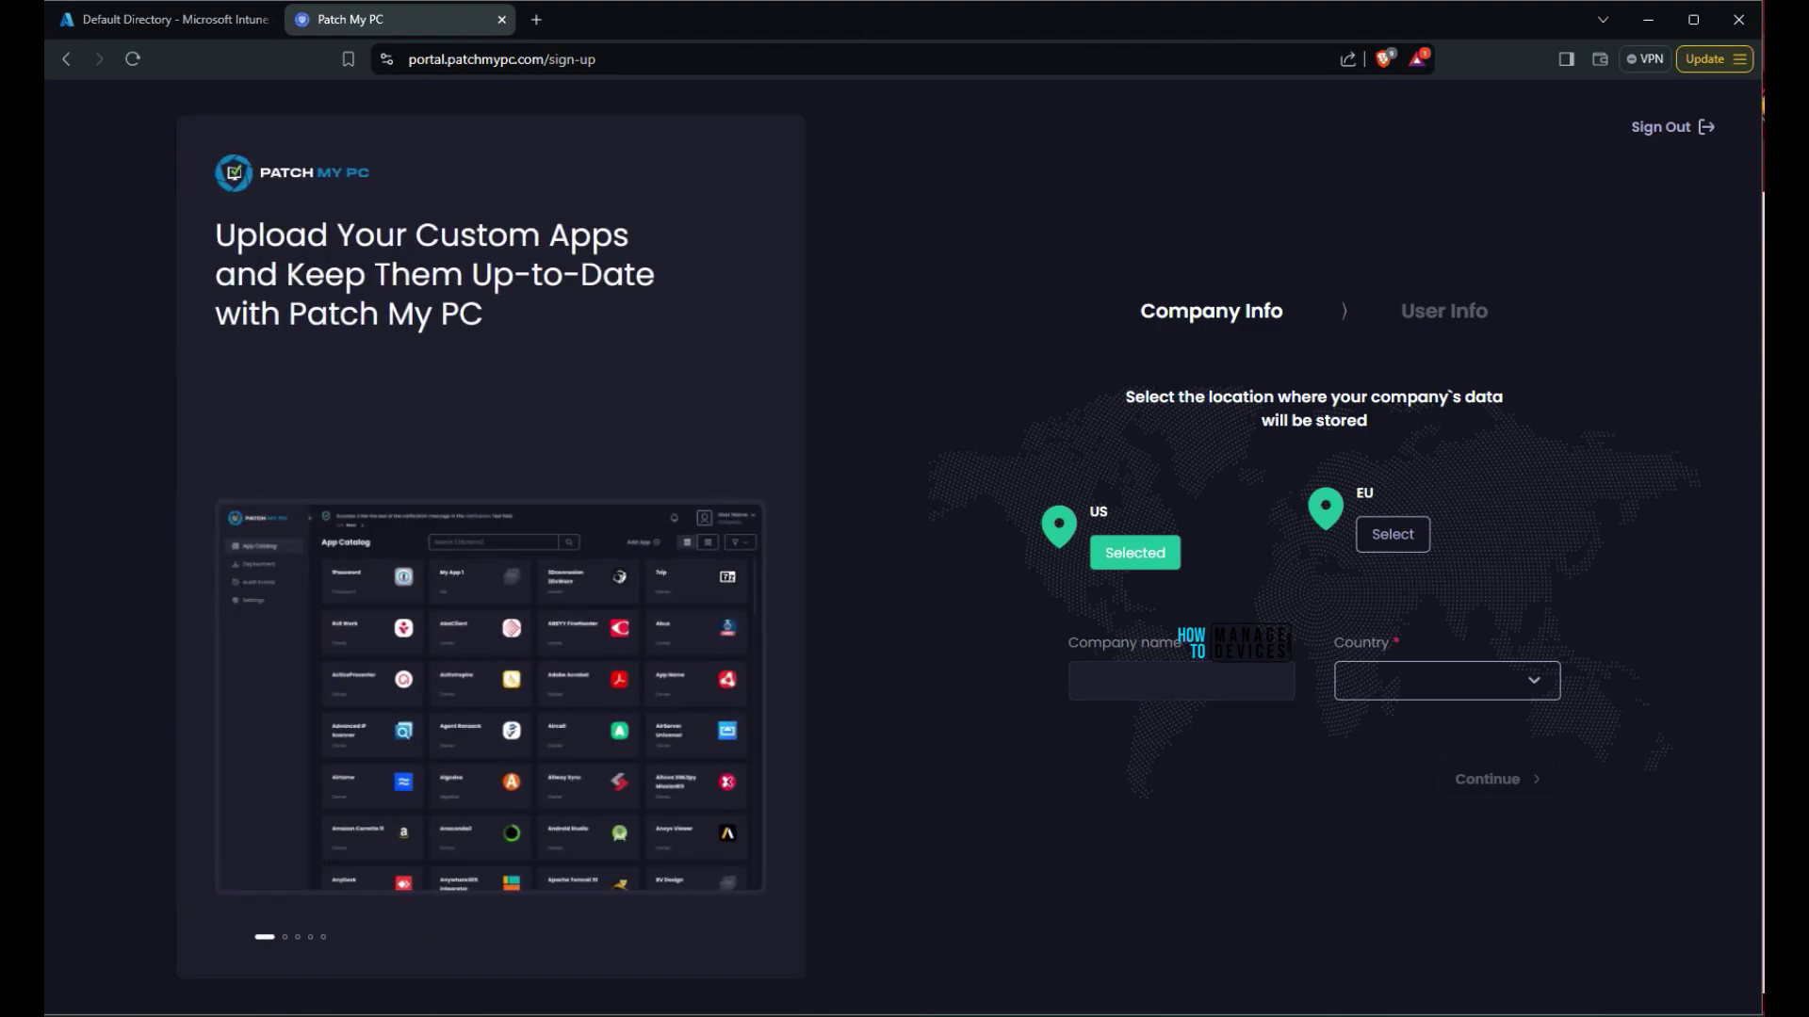
Enter 'HTMD Community' as the company name and India as the country
type("HTMD Community")
key("Tab")
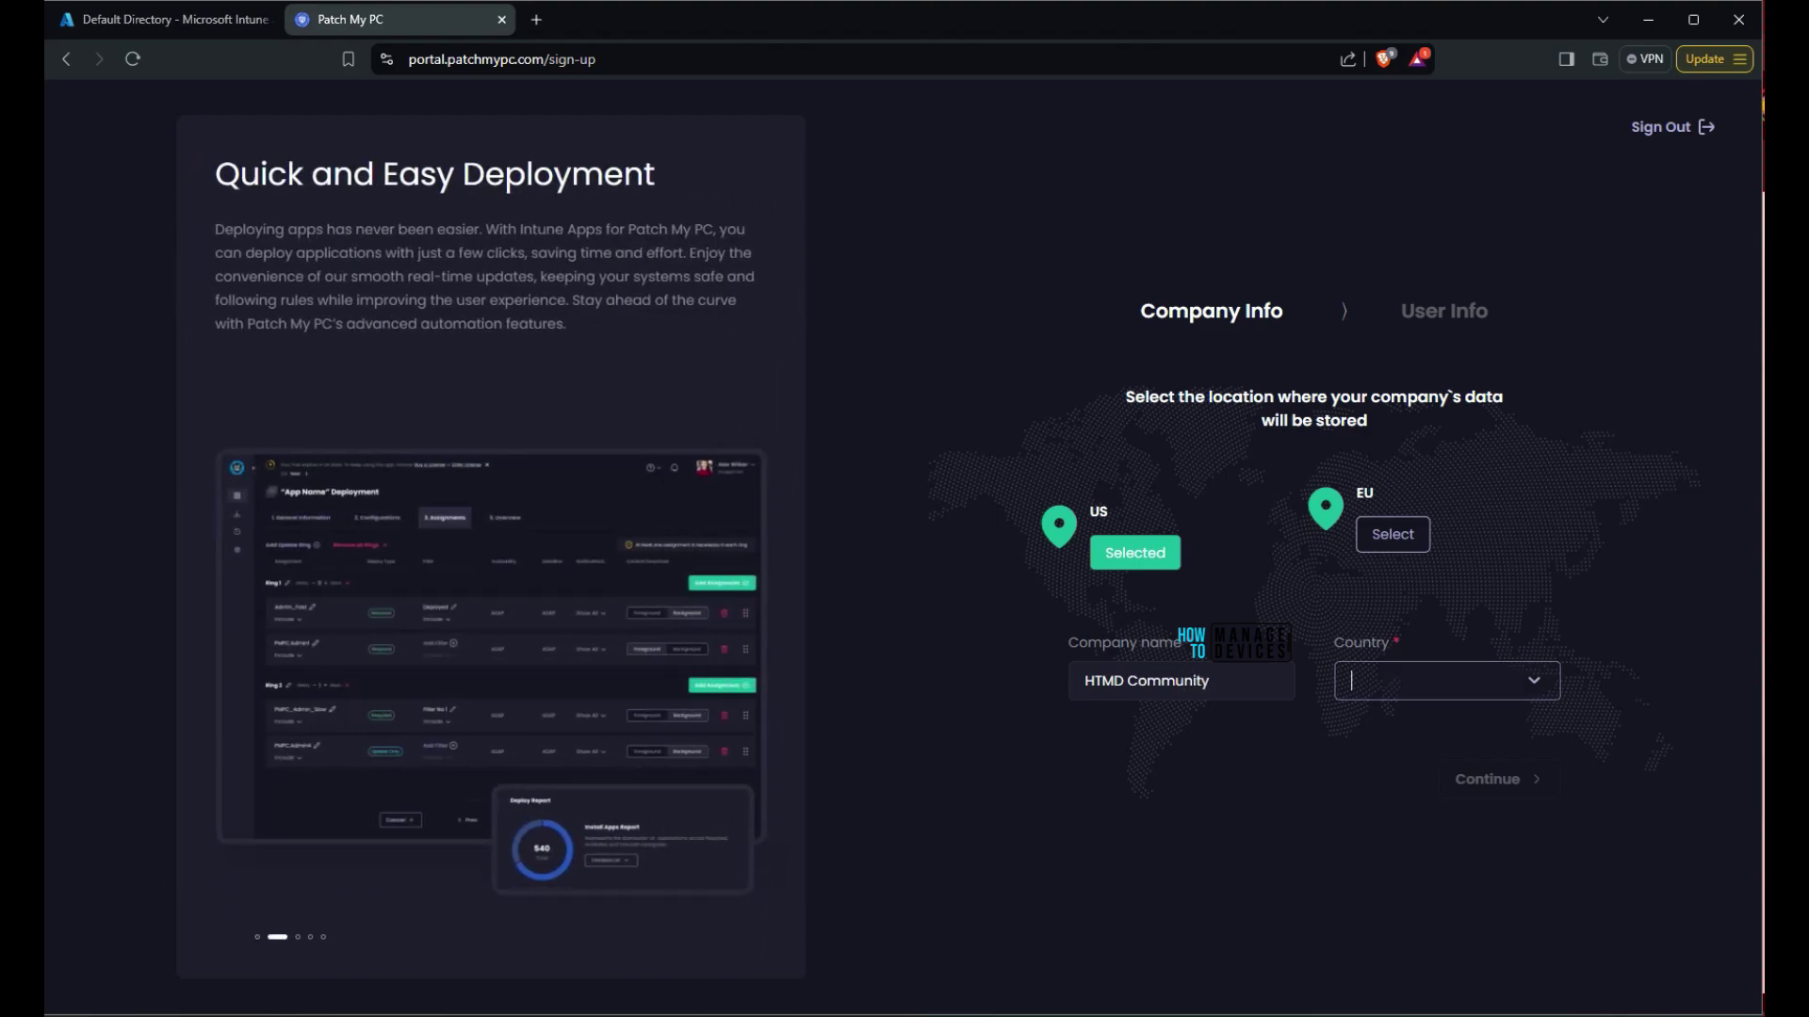
type("India")
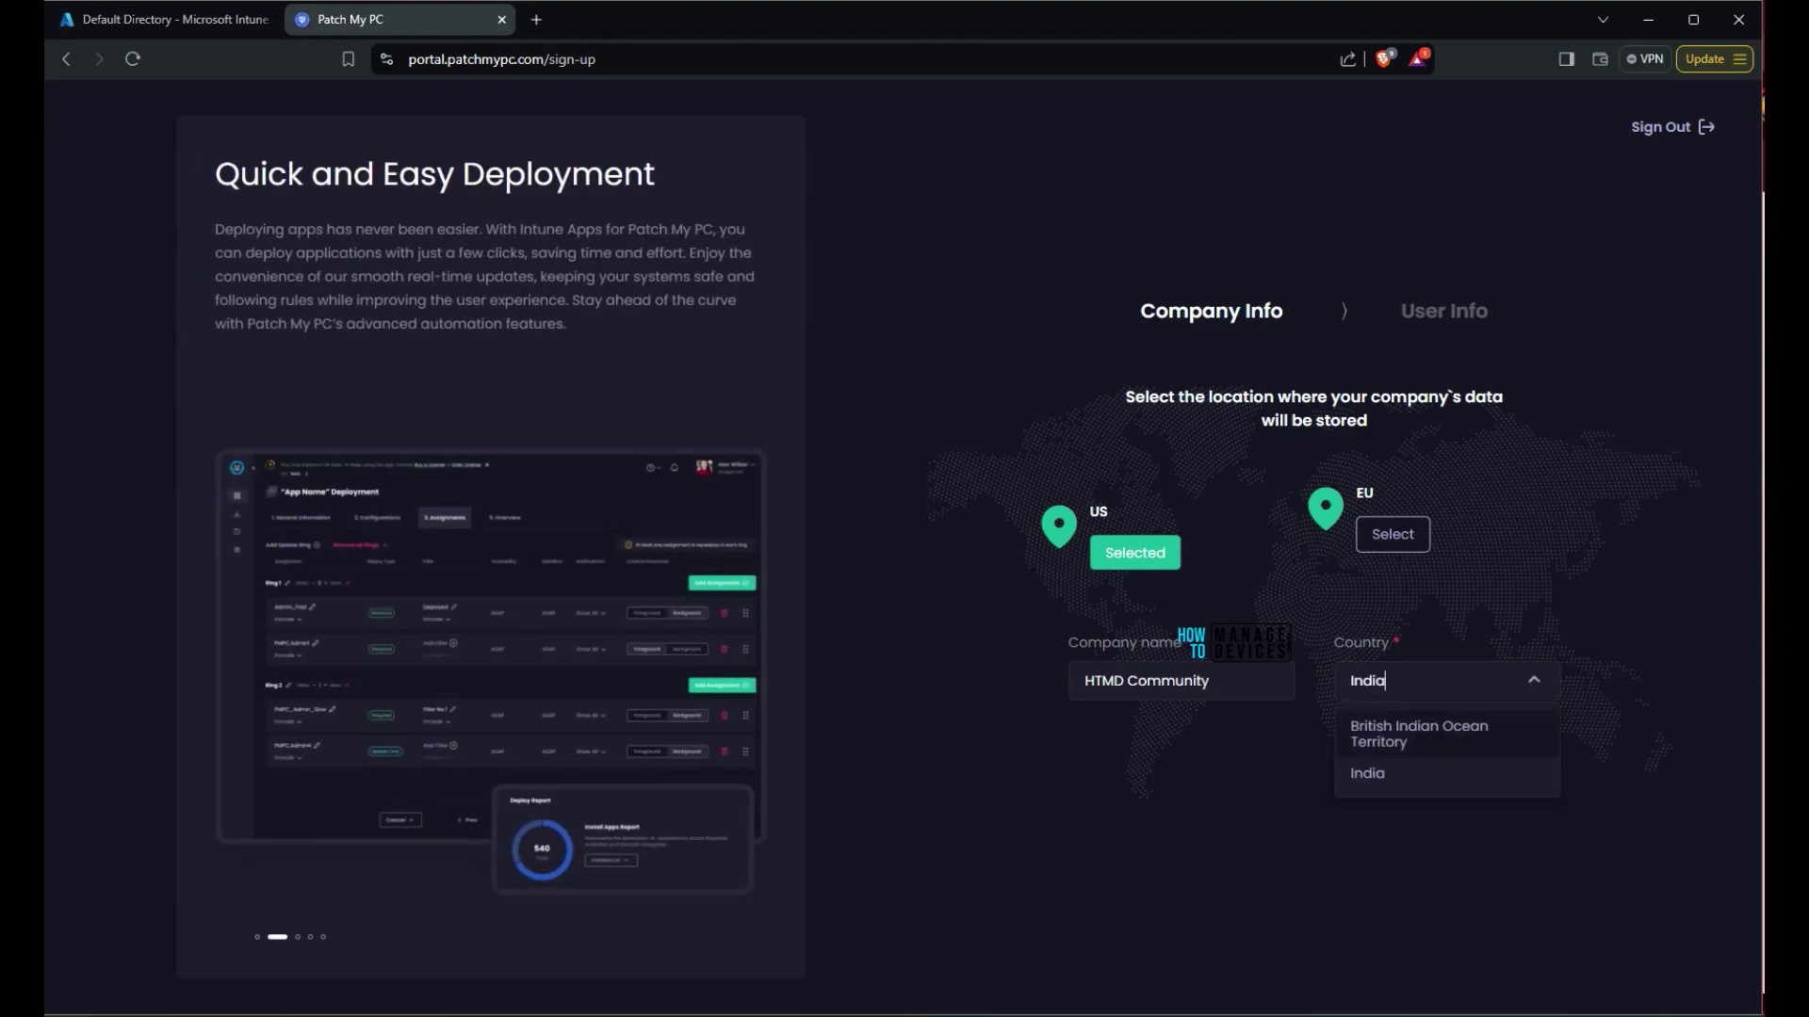
key("Tab")
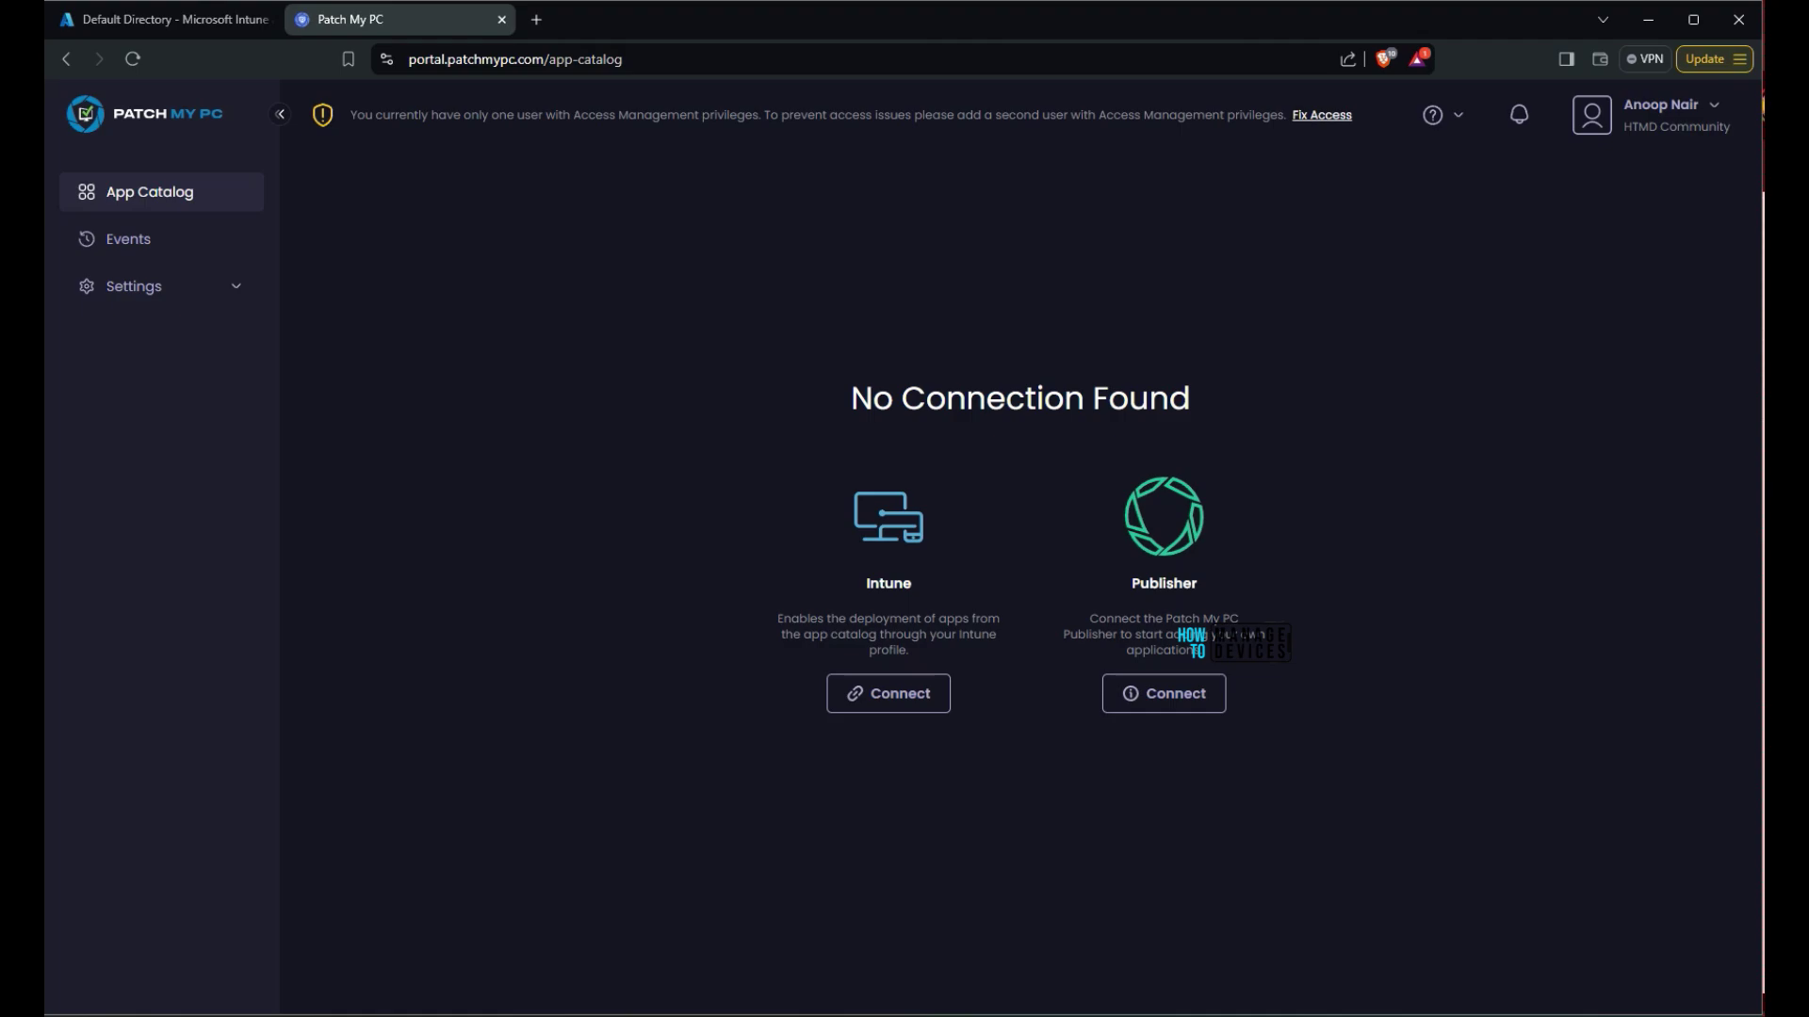
Review the No Connection Found, Publisher and Intune descriptions, then start the Intune connection
left_click_drag(851, 398, 1191, 397)
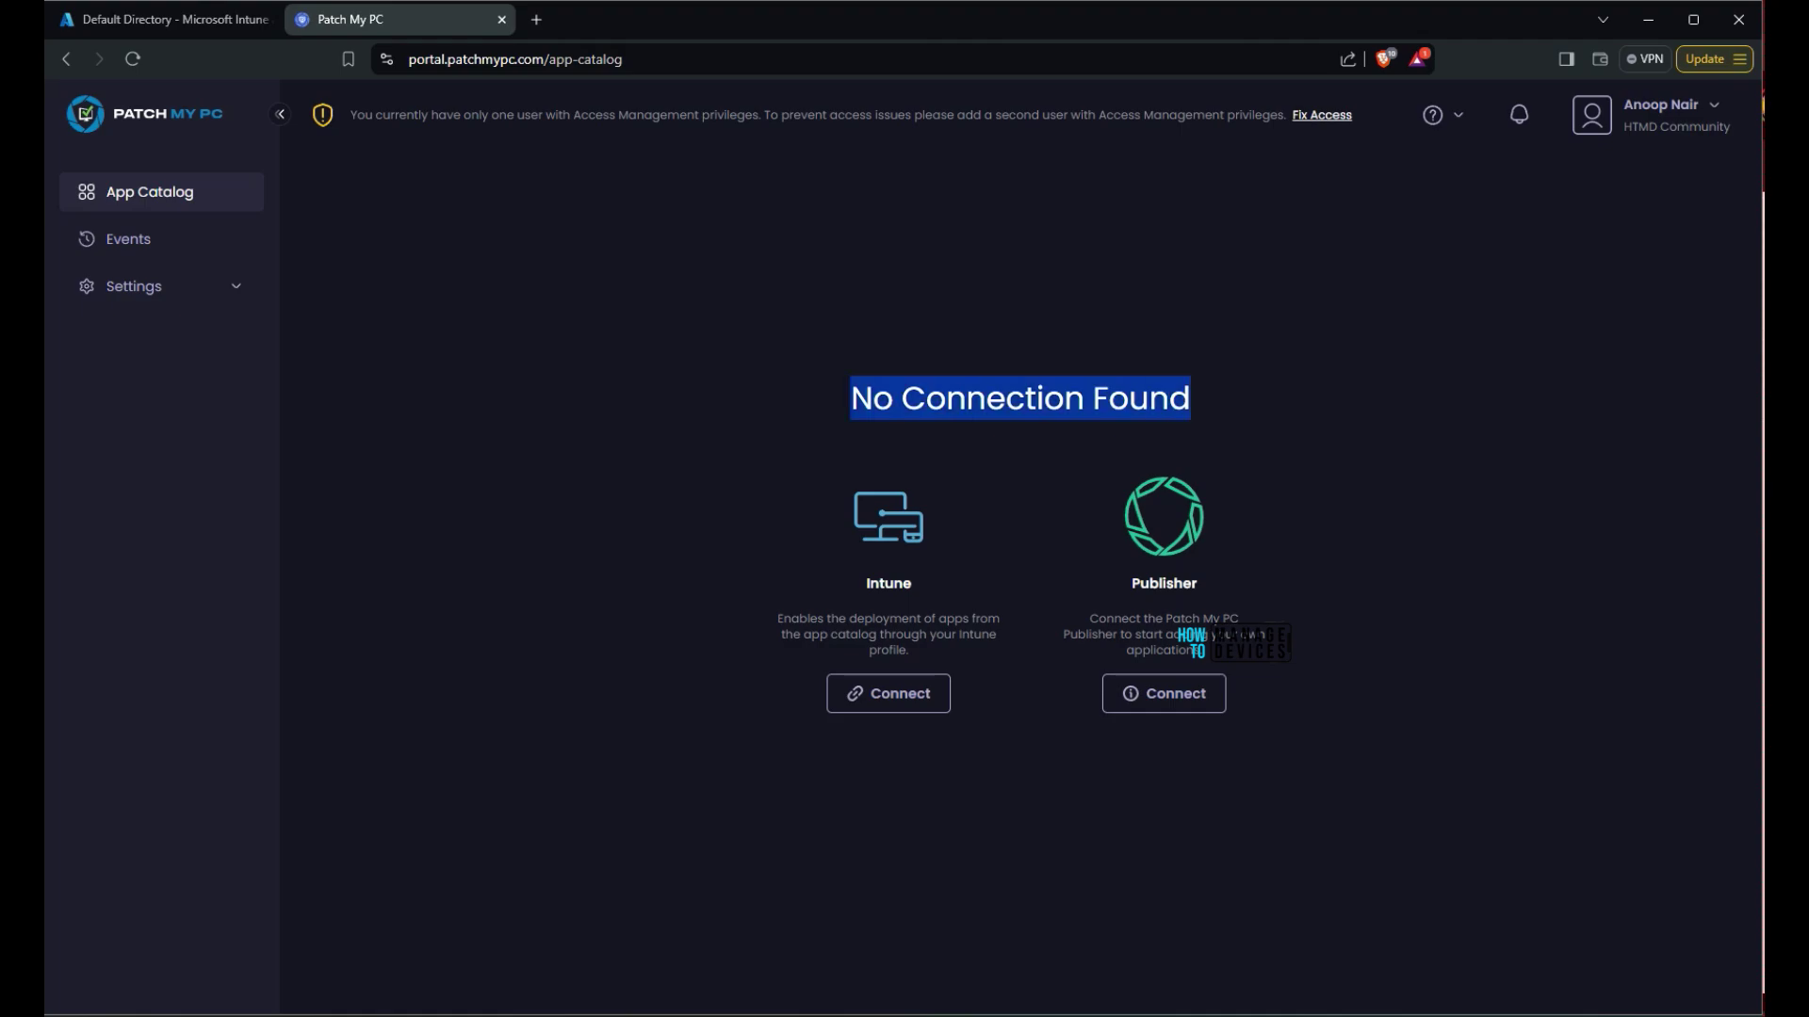
left_click_drag(1089, 618, 1204, 650)
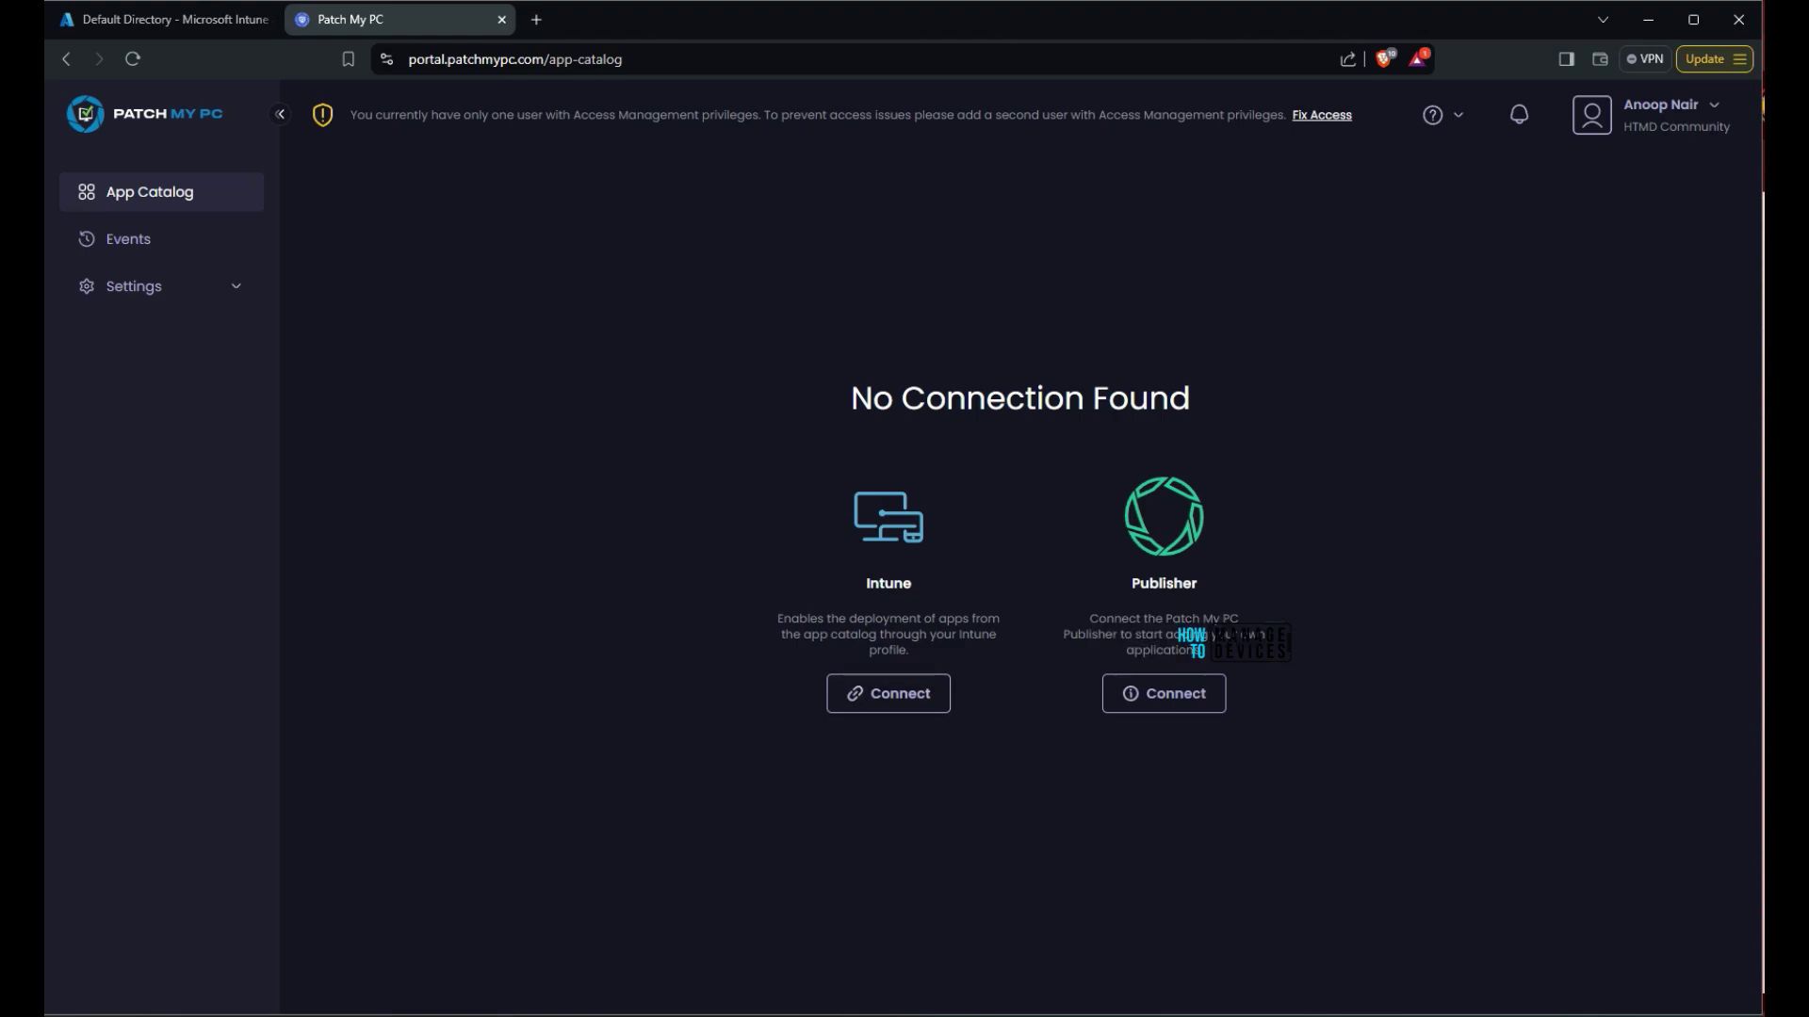
left_click_drag(778, 618, 910, 650)
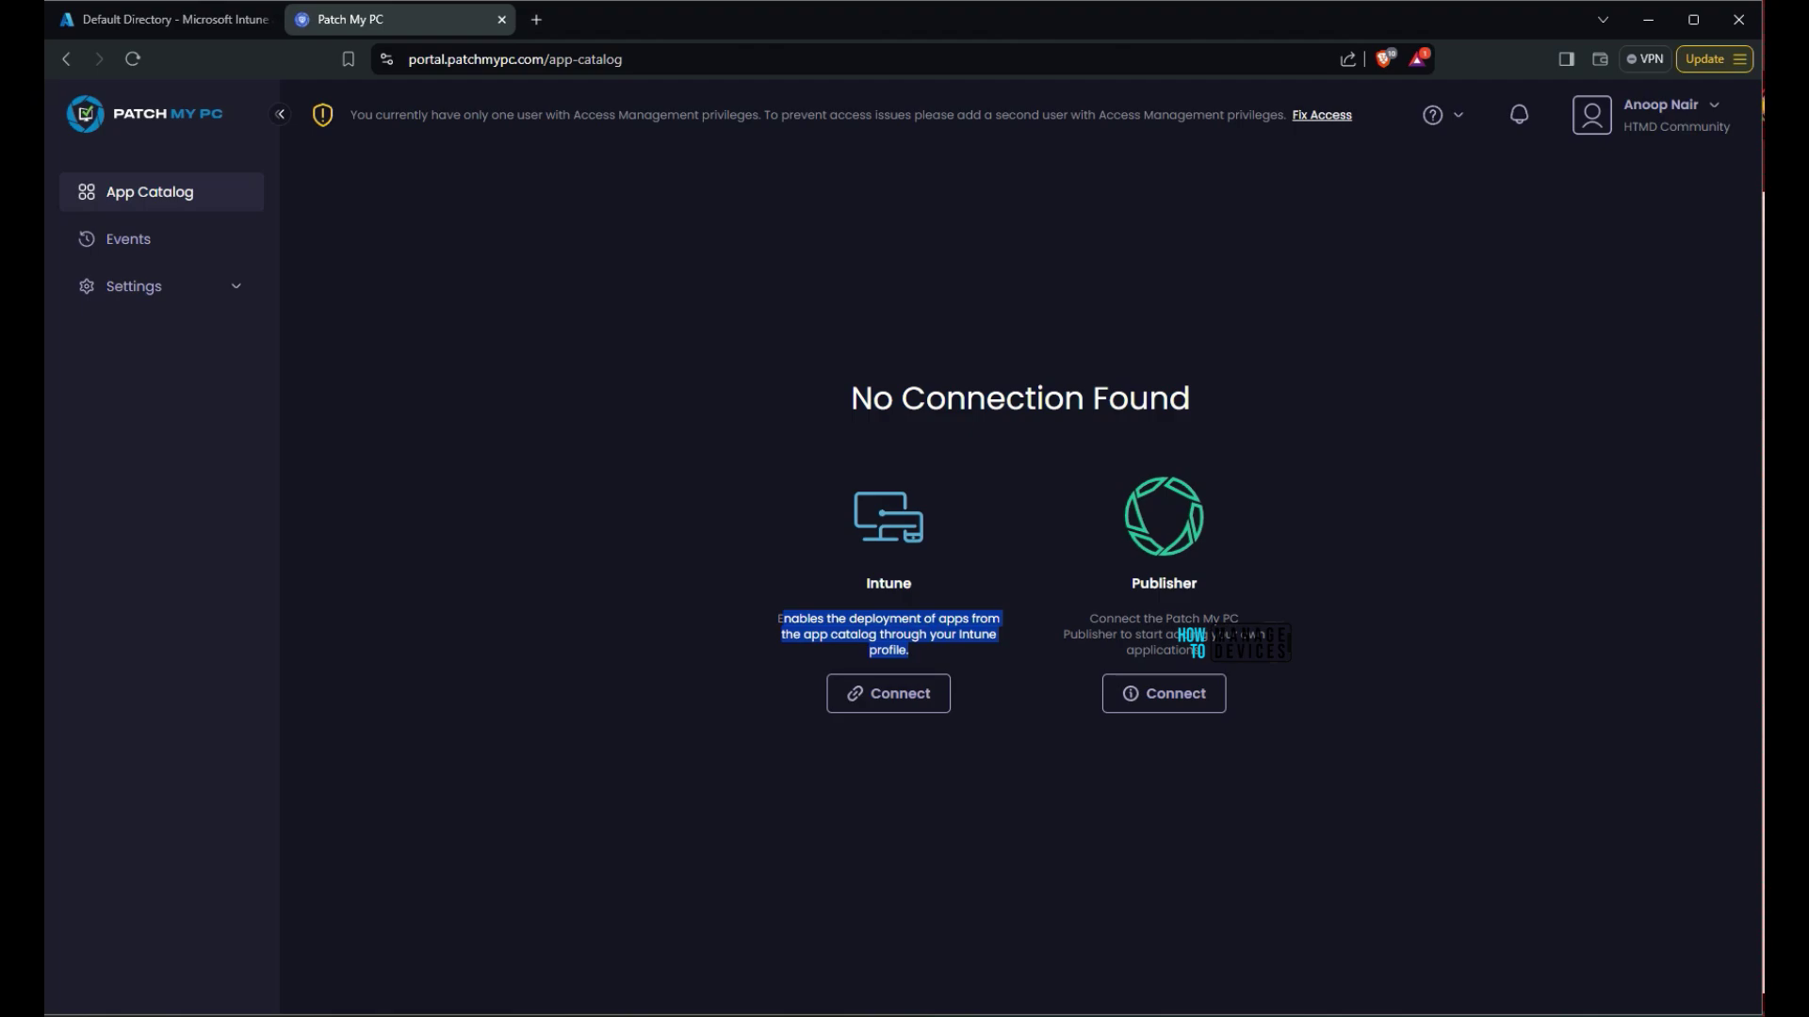
left_click(910, 650)
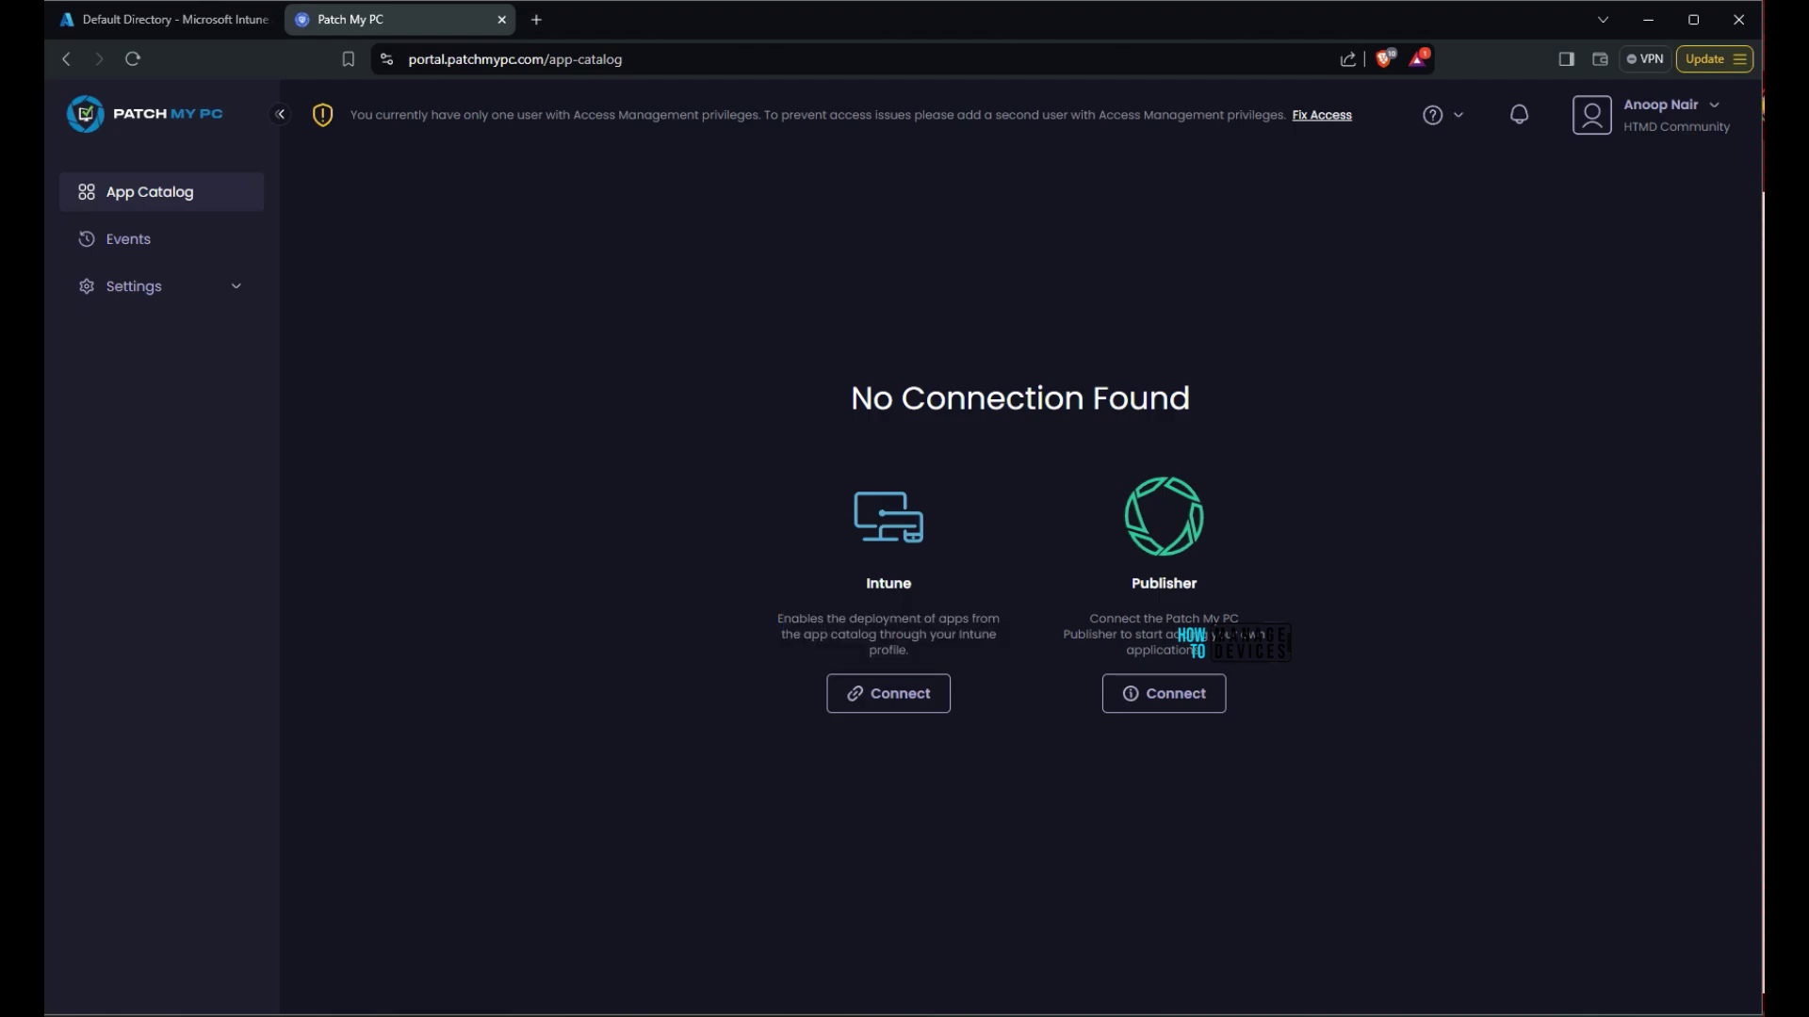
left_click_drag(910, 650, 848, 618)
left_click(889, 694)
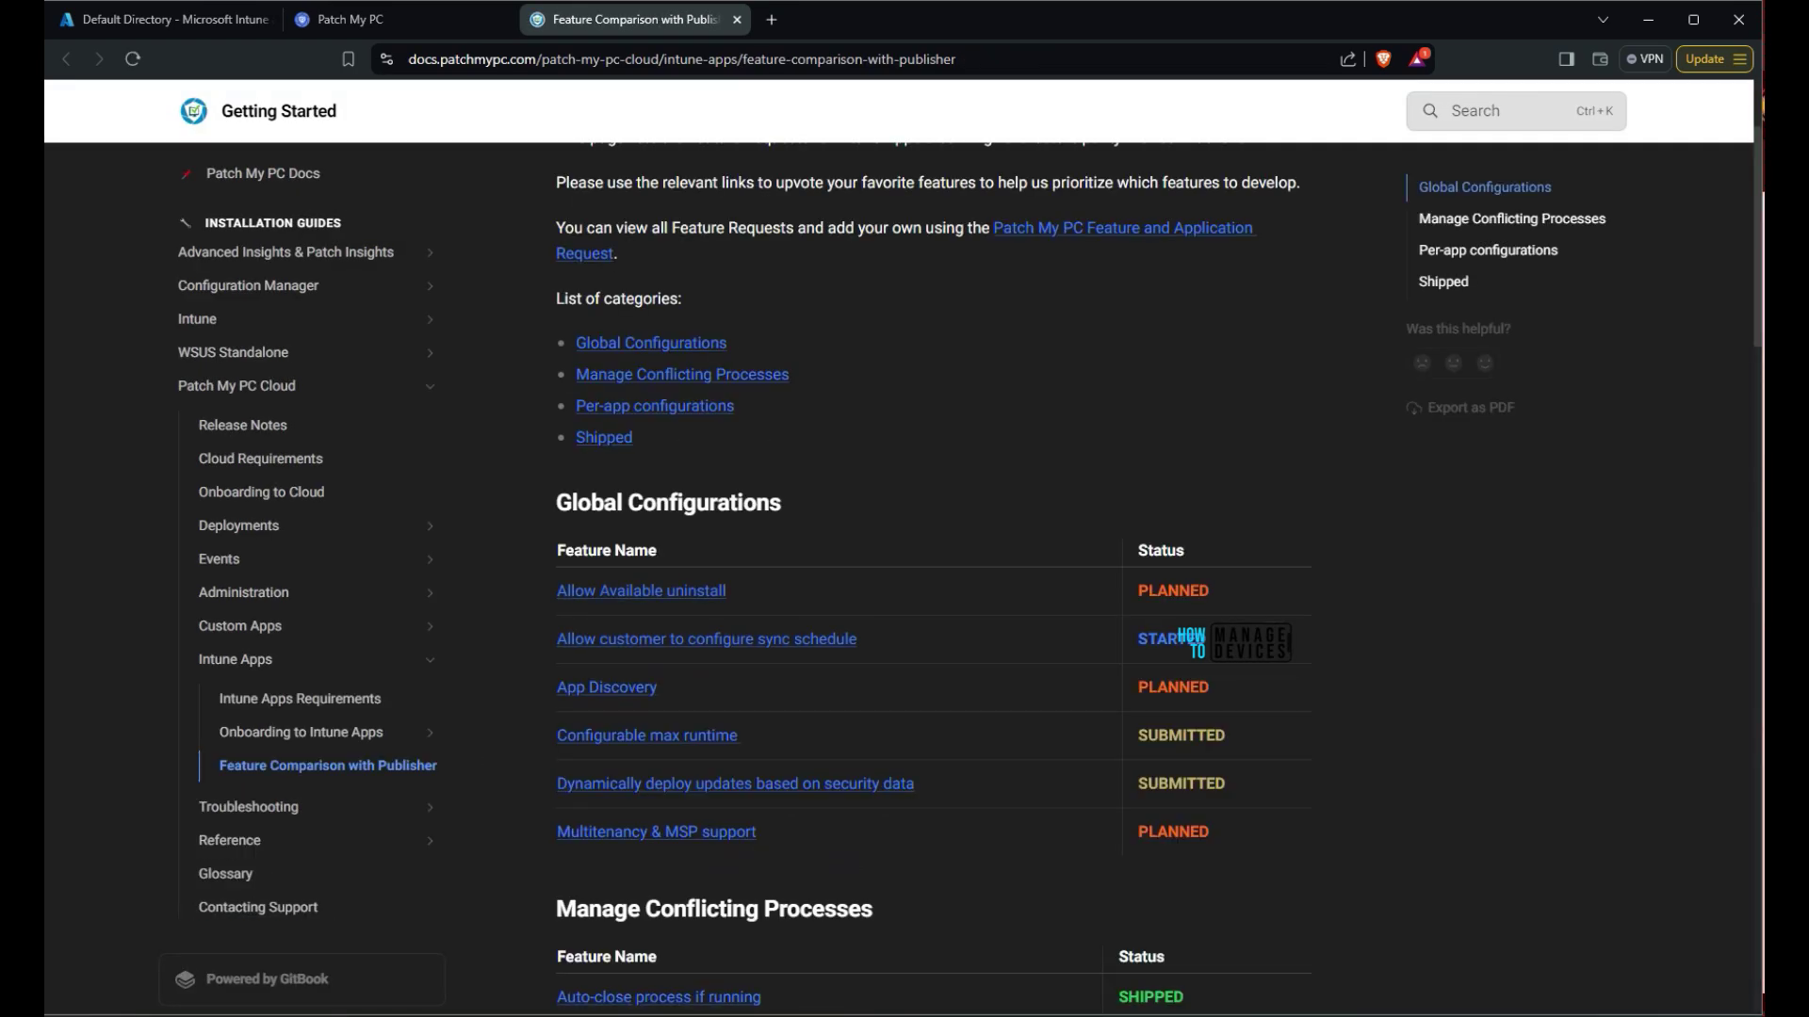
Scroll through the Feature Comparison with Publisher page from Global Configurations to Shipped
scroll(933, 565, "down", 4)
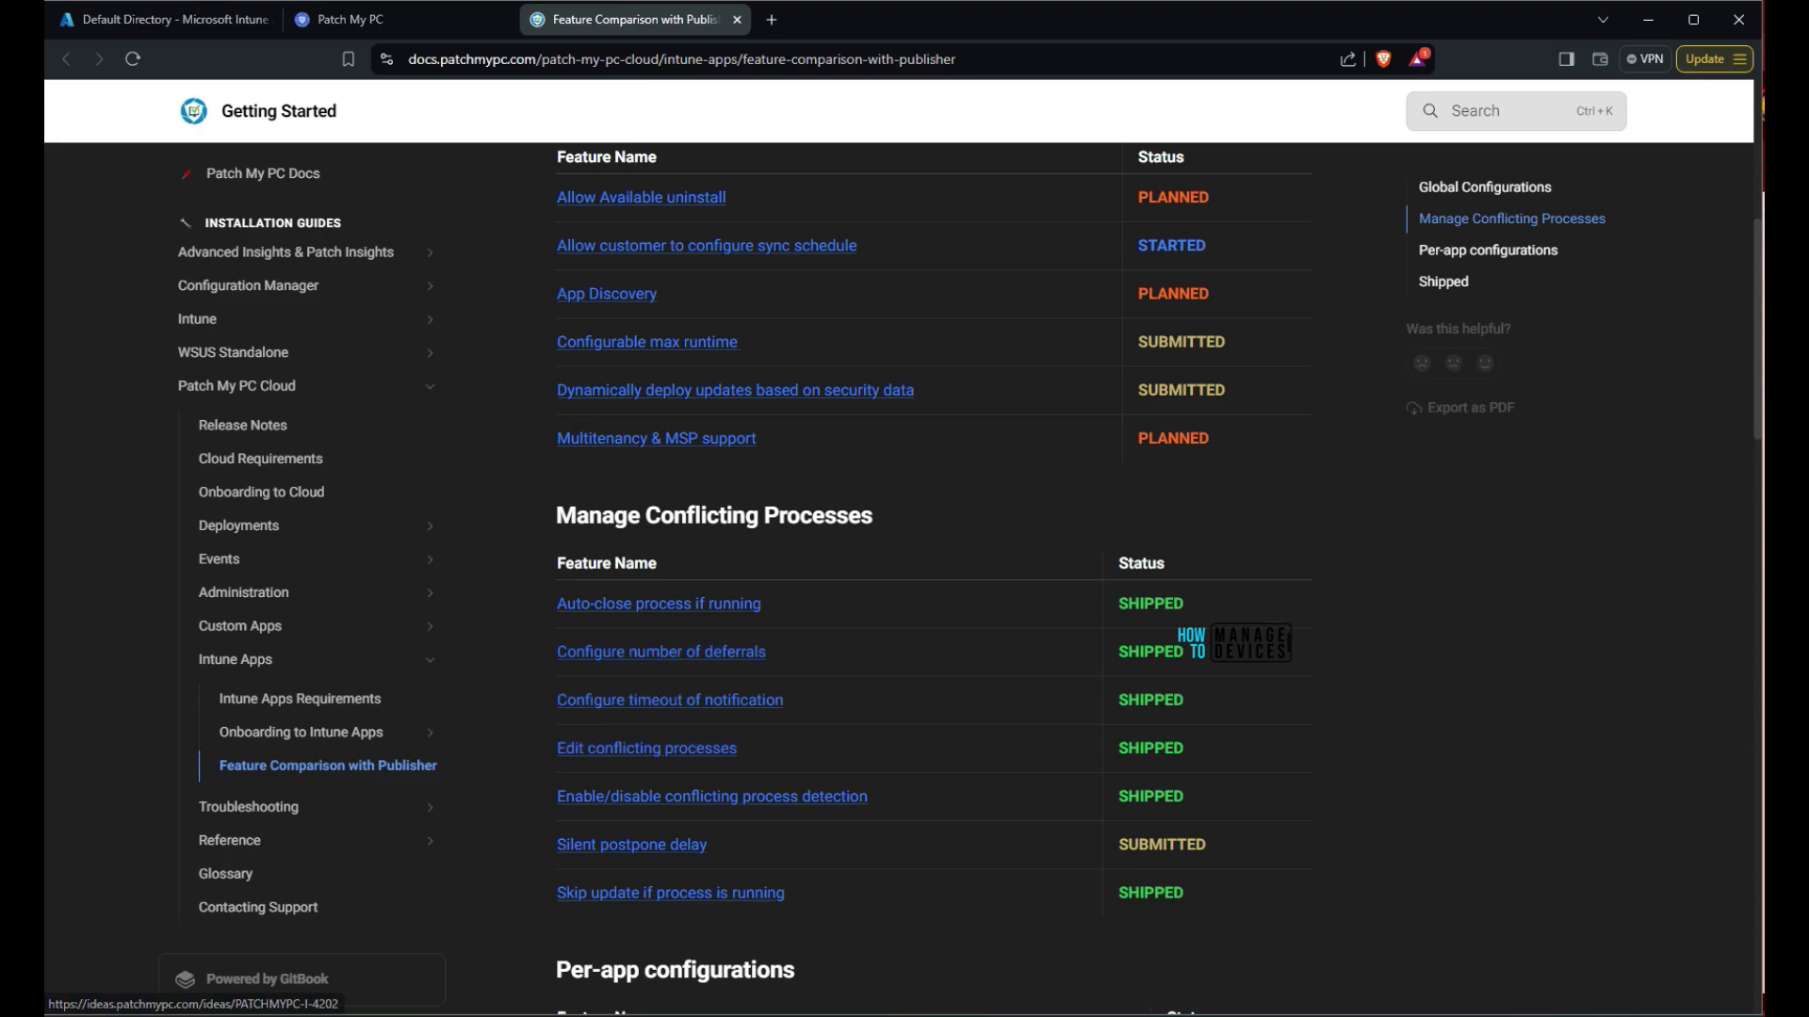
scroll(640, 660, "down", 7)
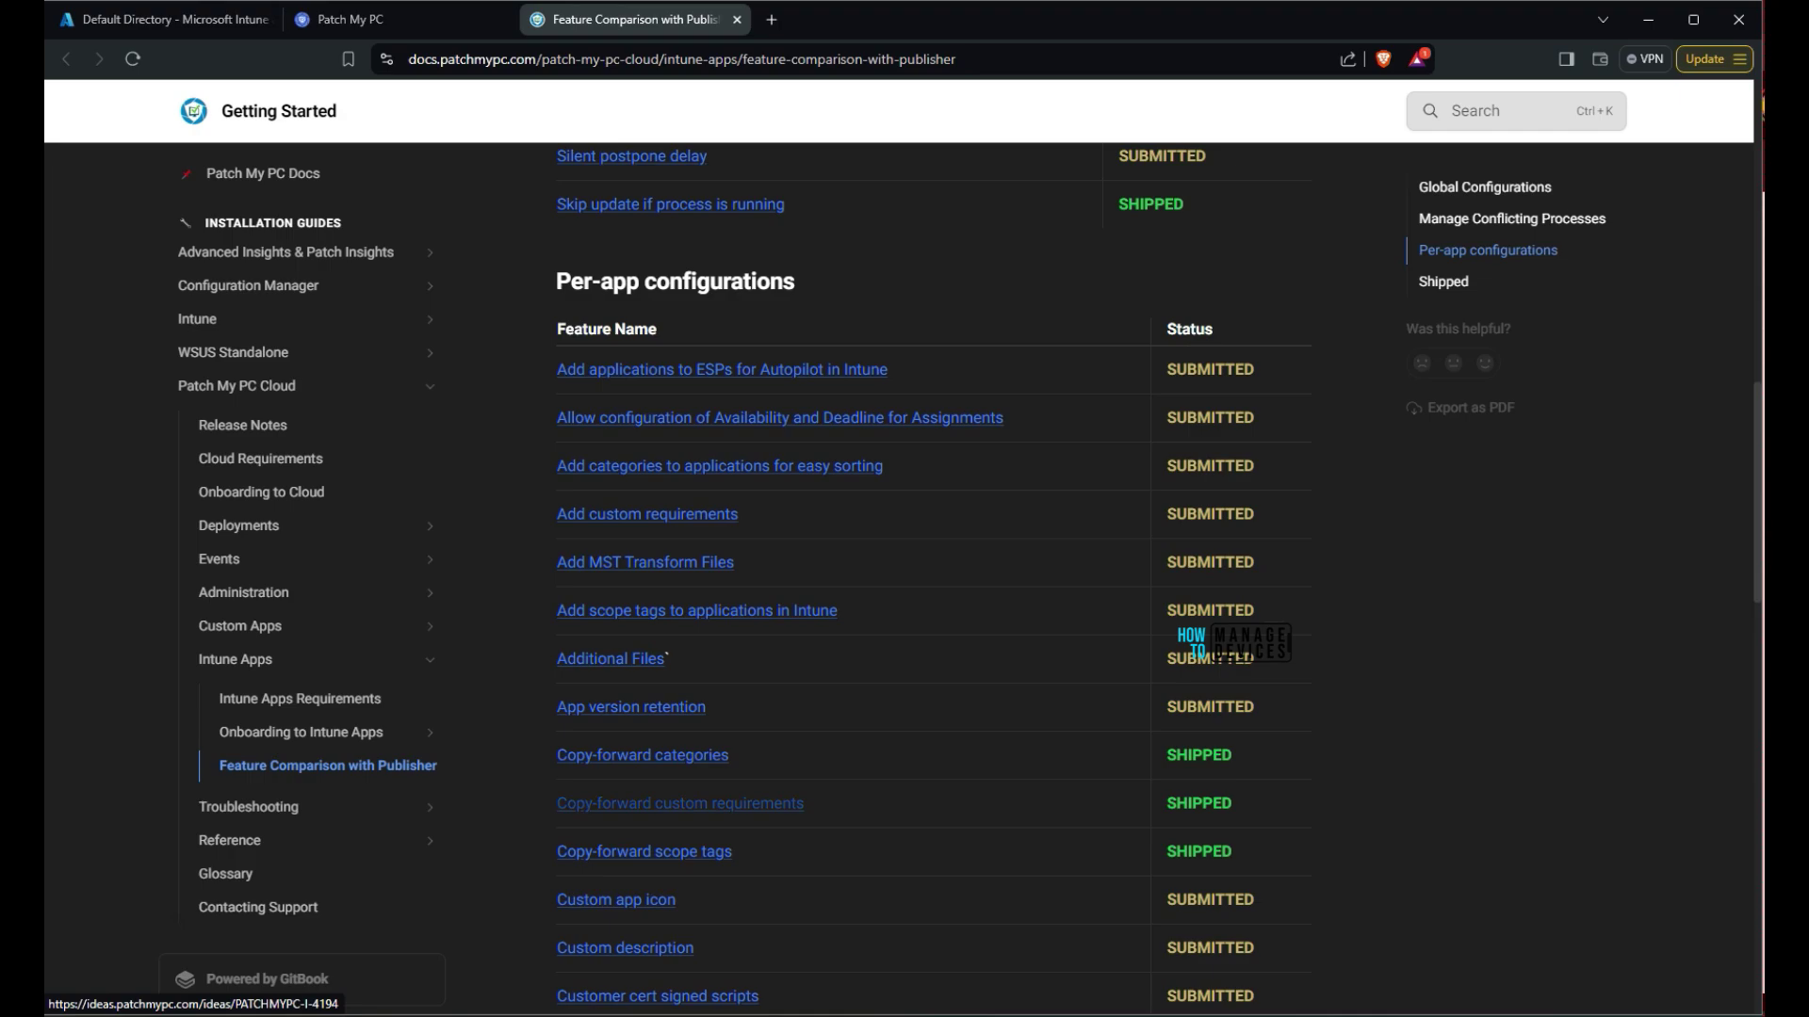
scroll(659, 584, "down", 8)
scroll(659, 797, "down", 6)
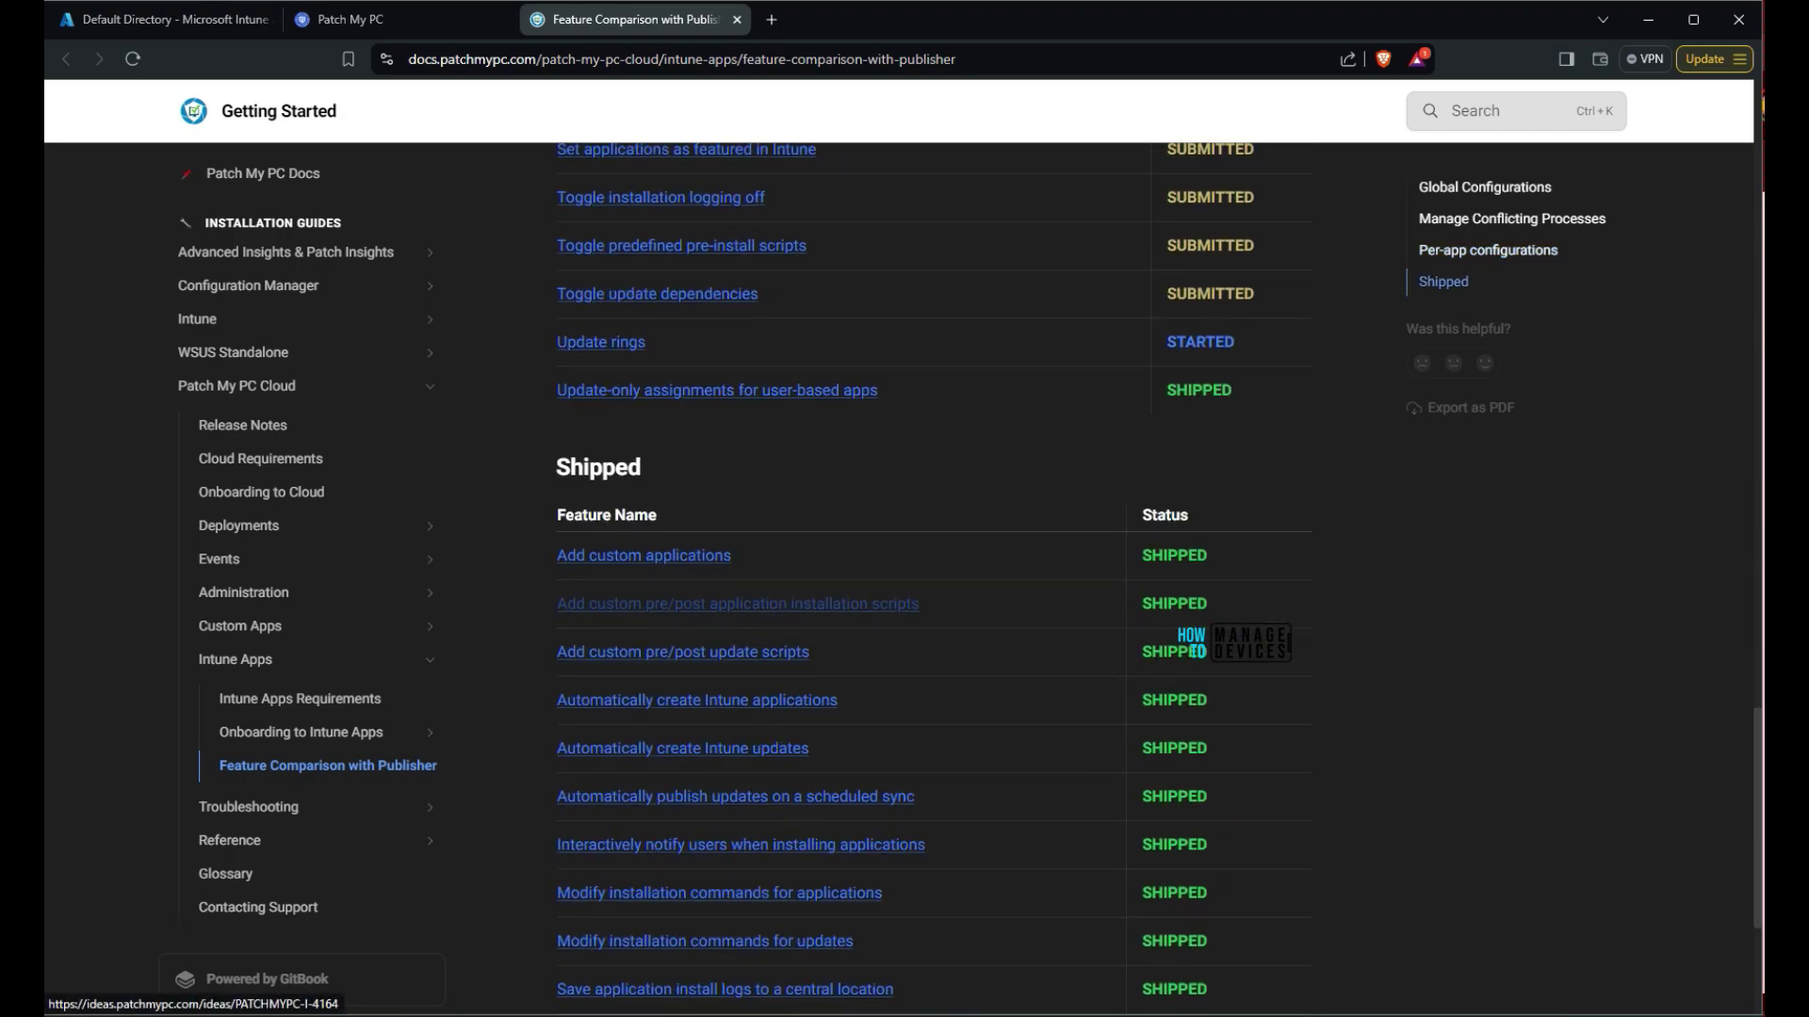
scroll(734, 796, "down", 4)
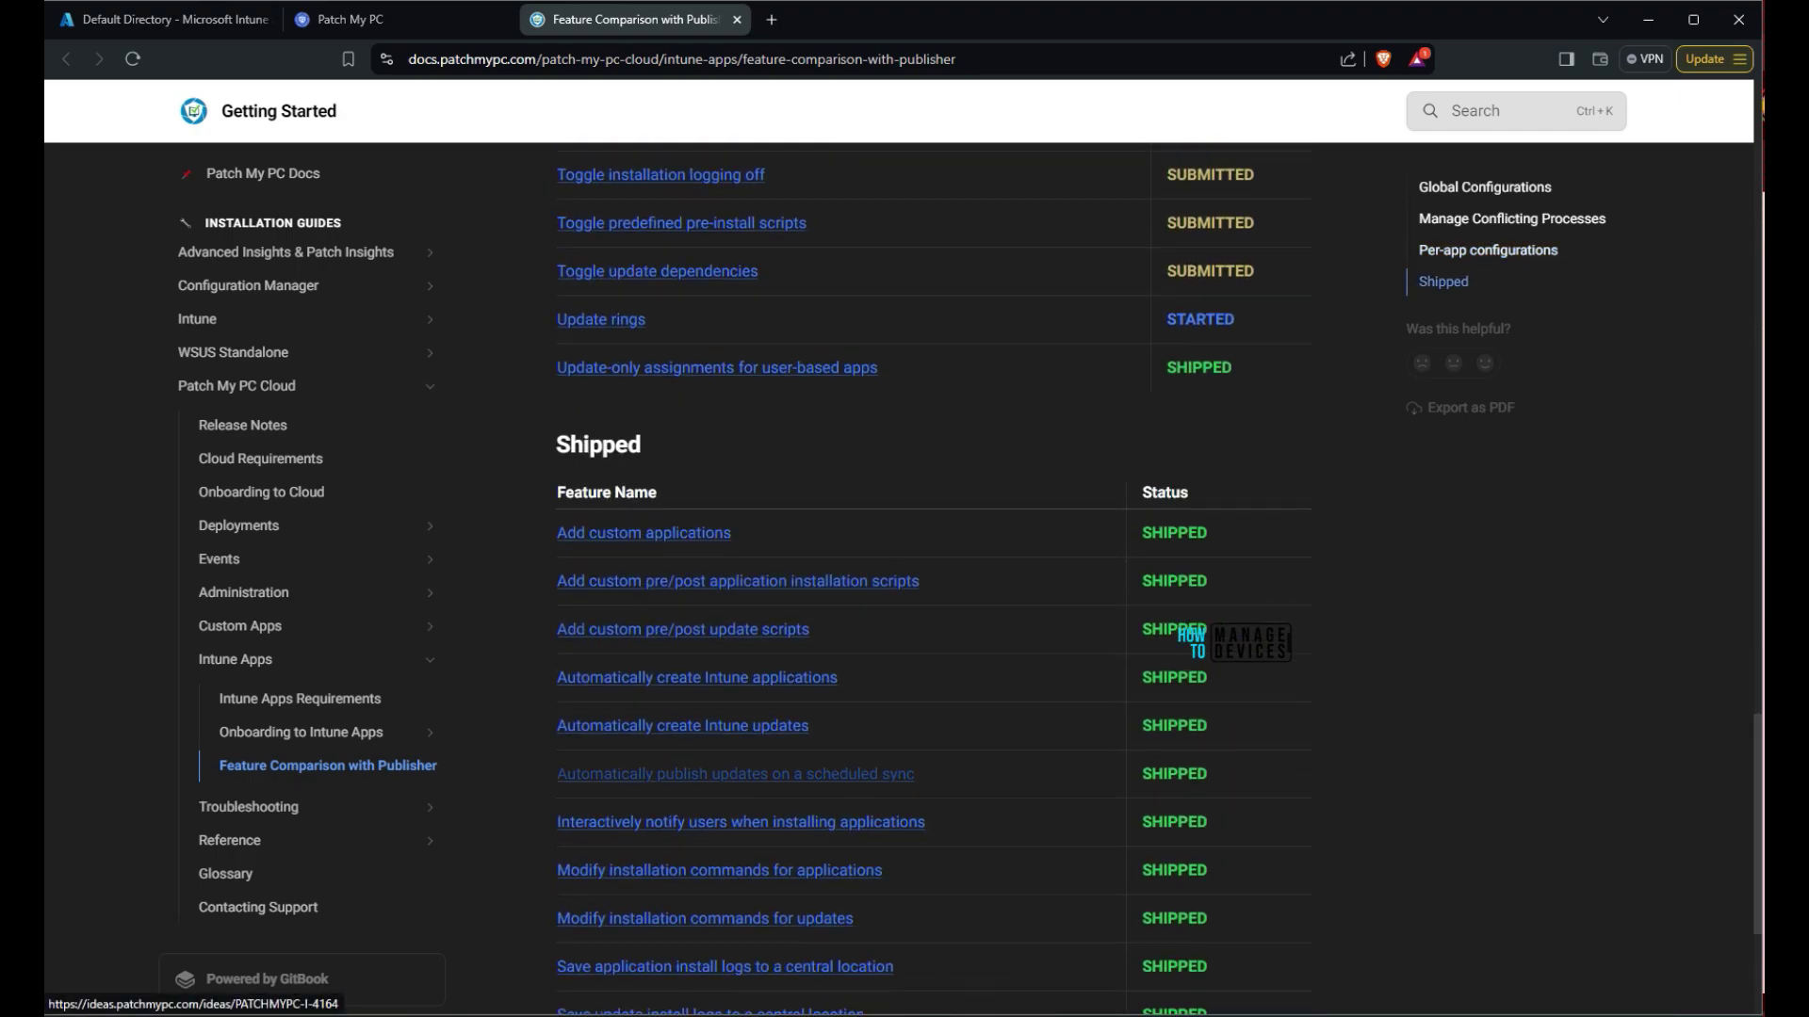
scroll(735, 796, "up", 15)
scroll(932, 579, "up", 13)
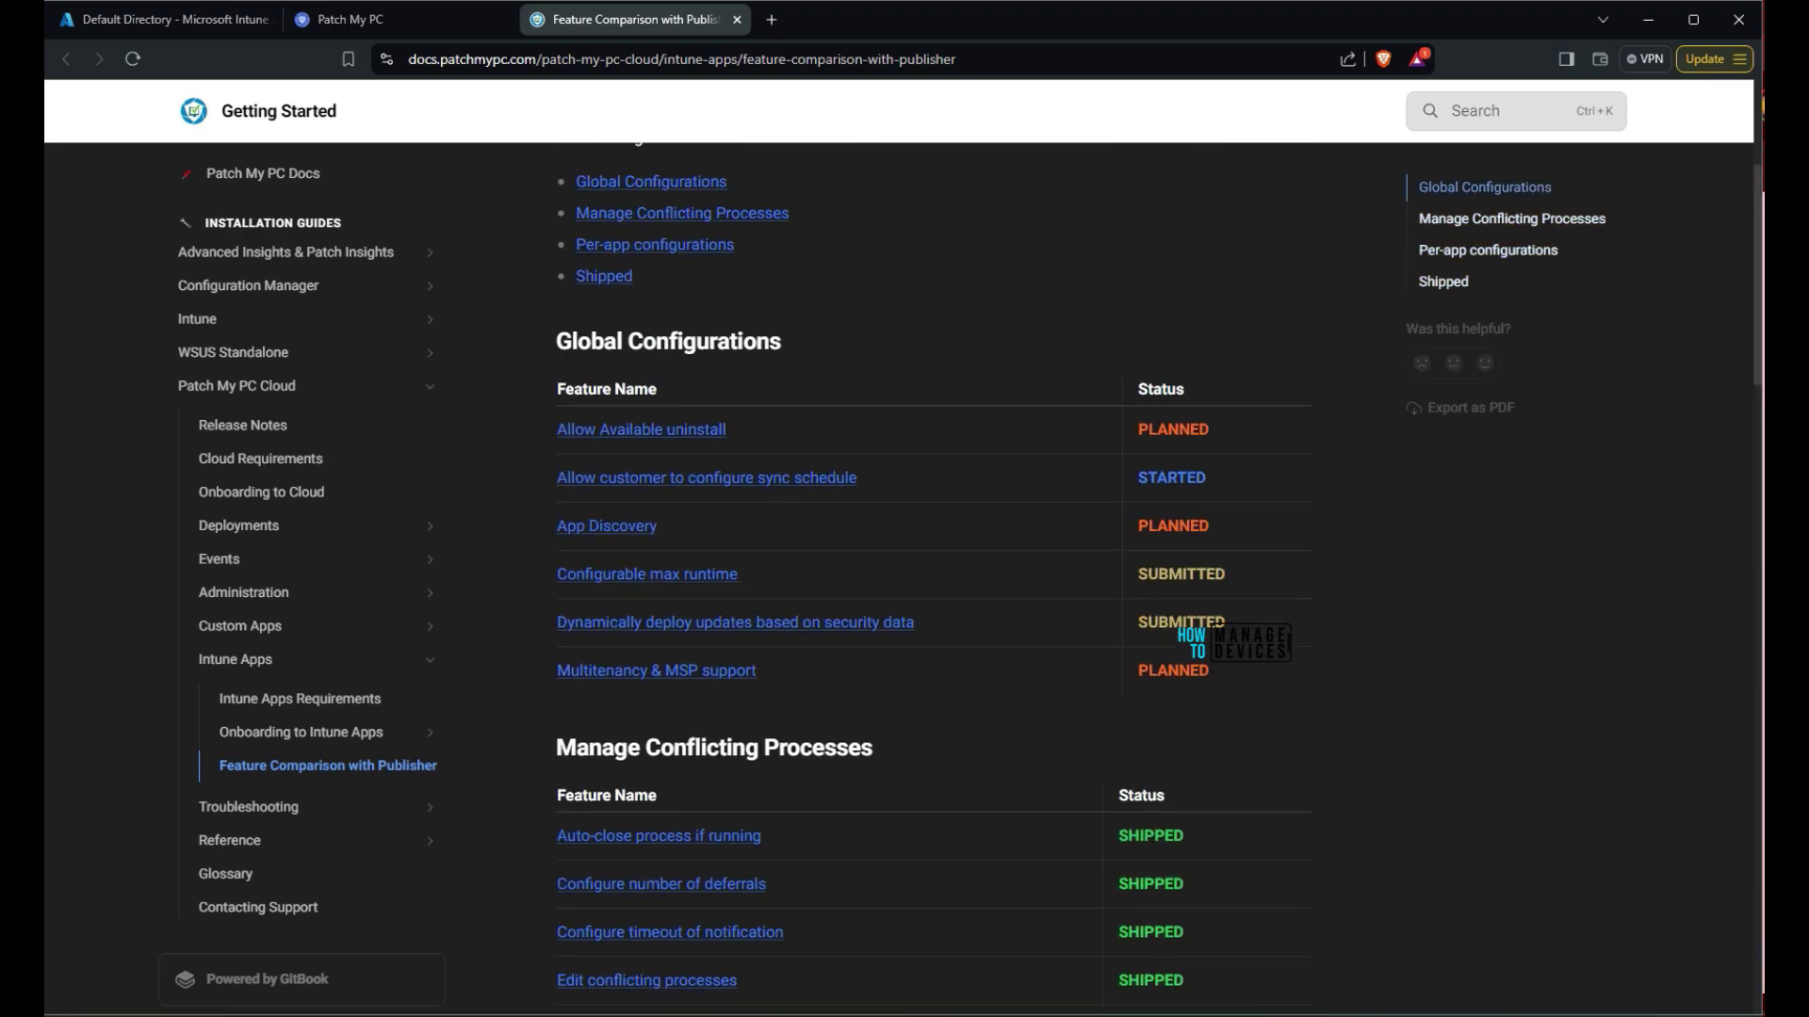
scroll(933, 580, "up", 4)
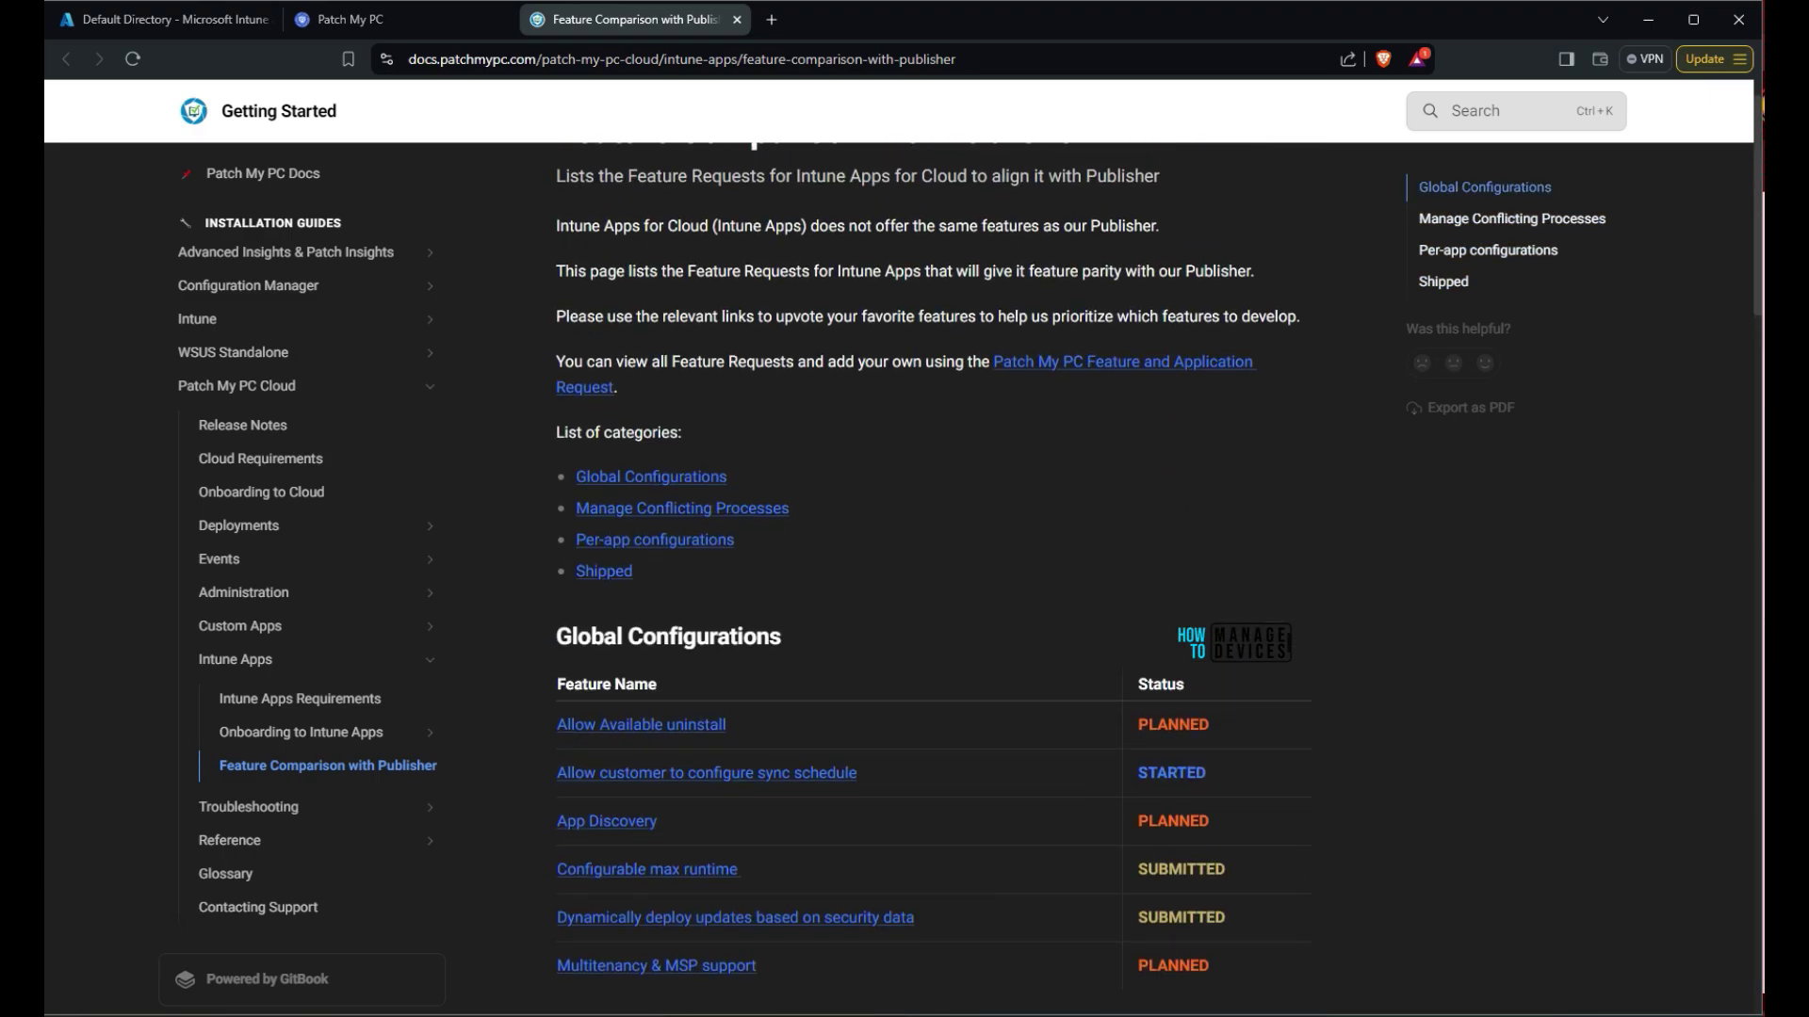
scroll(932, 580, "down", 3)
Sign in with the admin account and expand the data-access and sign-in permission details
key("ctrl+shift+Tab")
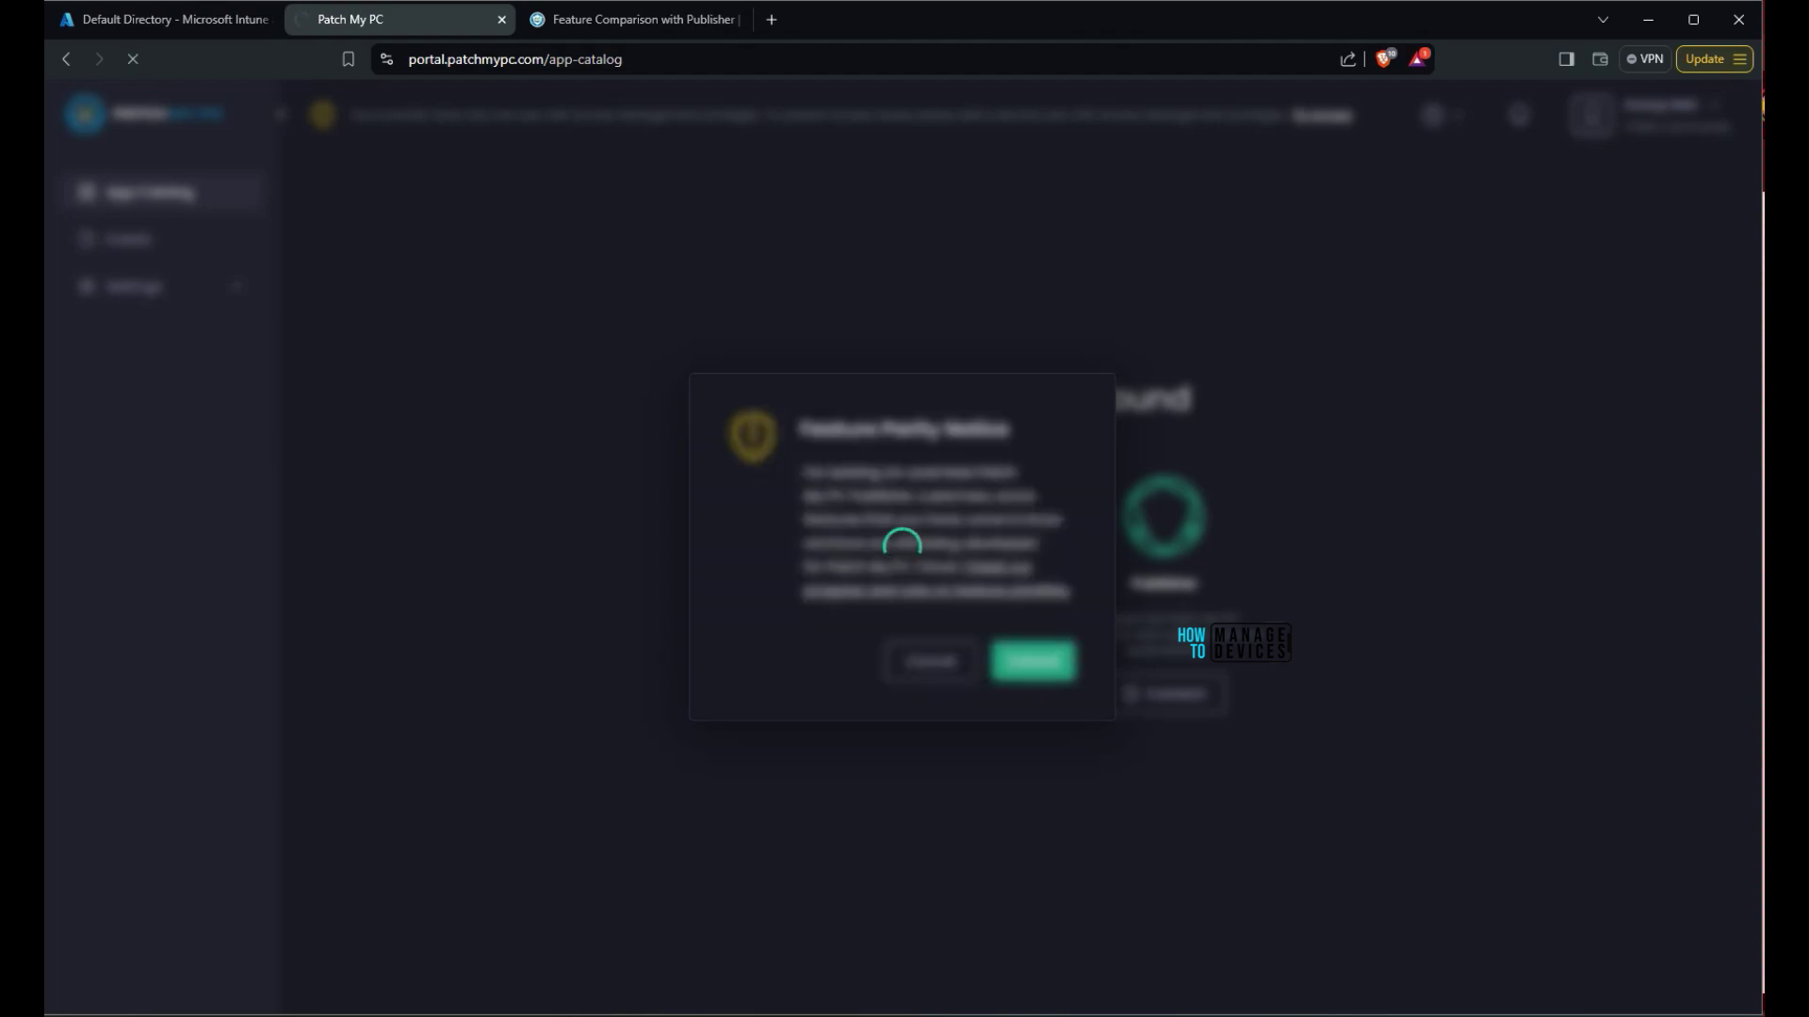
key("Return")
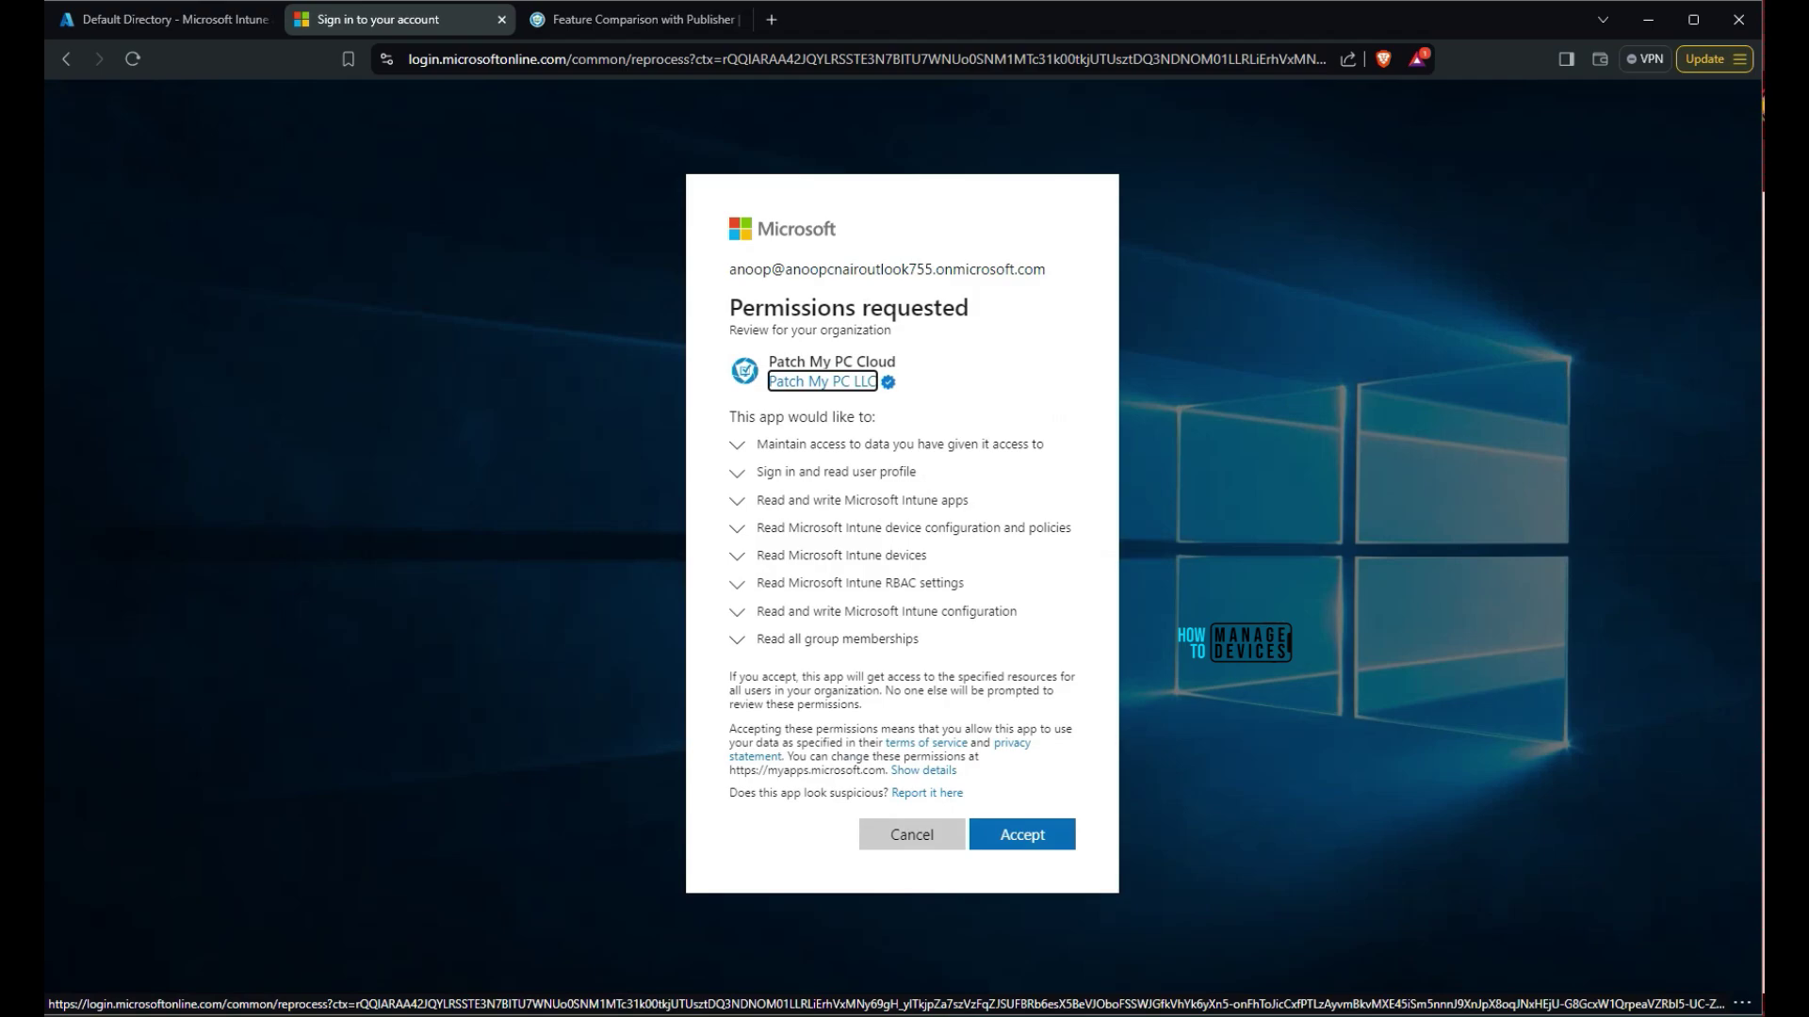
key("Tab")
key("Return")
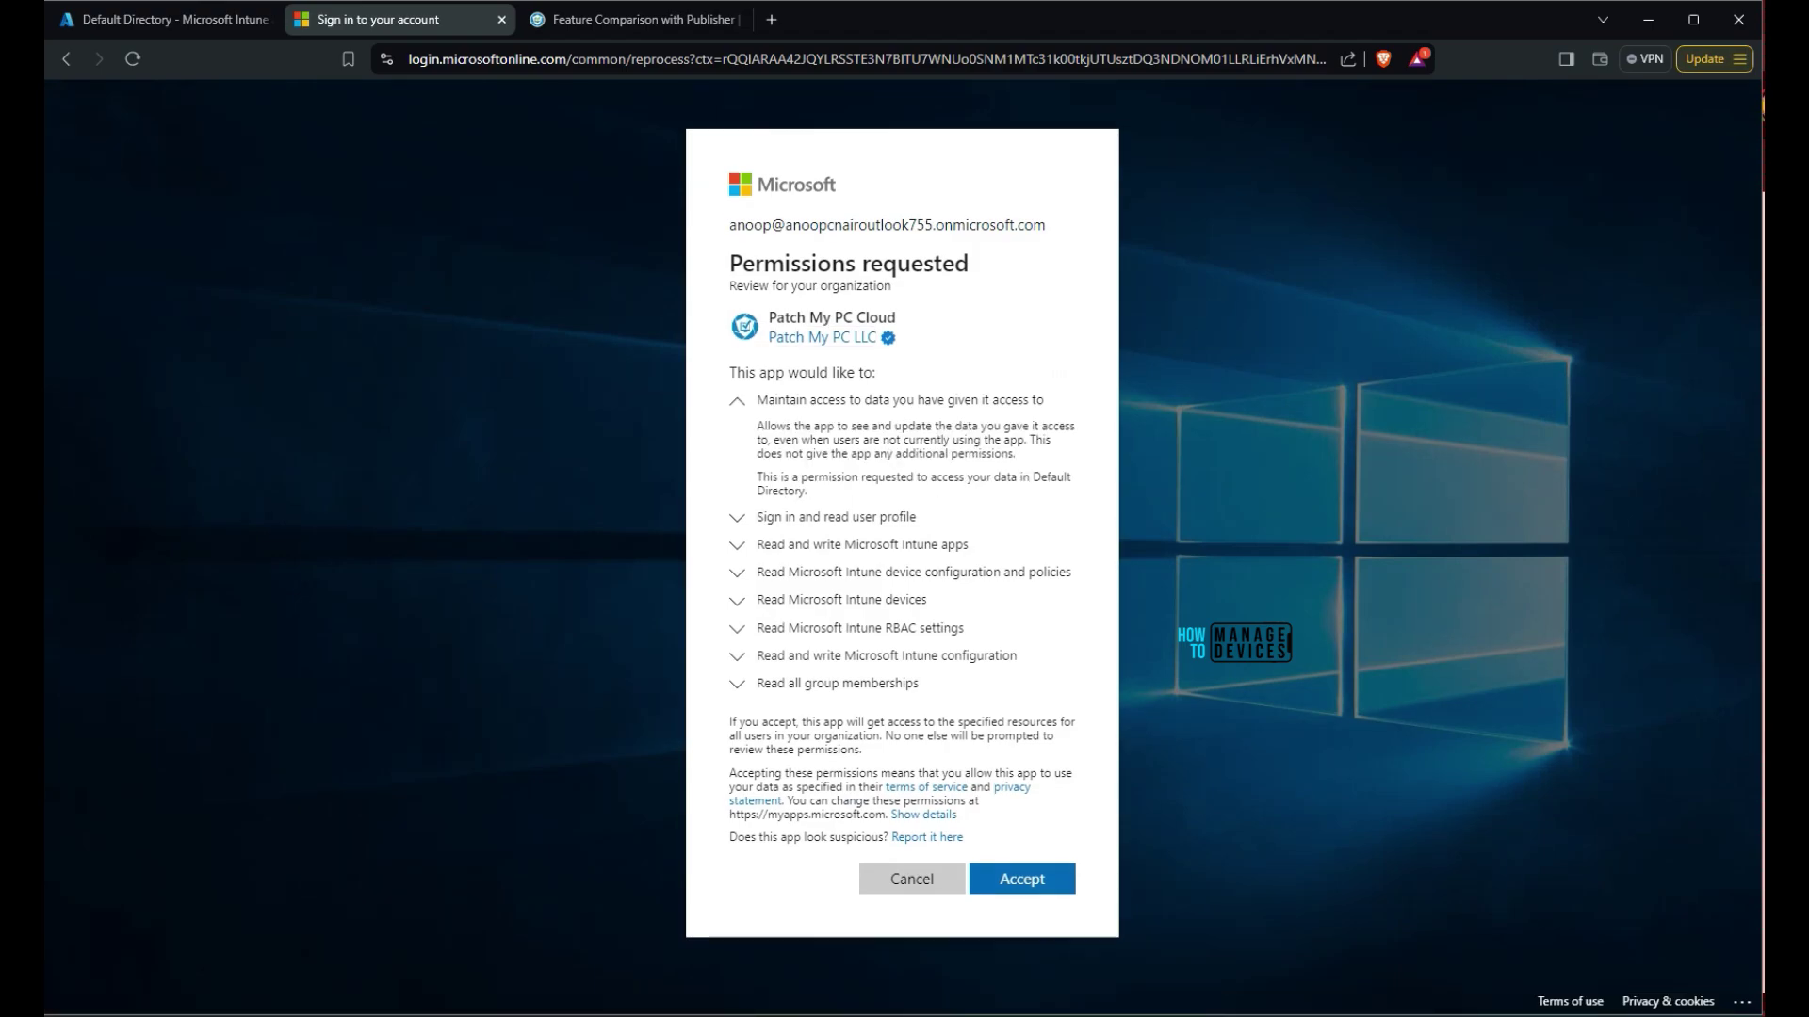
left_click_drag(757, 426, 808, 491)
key("Tab")
key("Return")
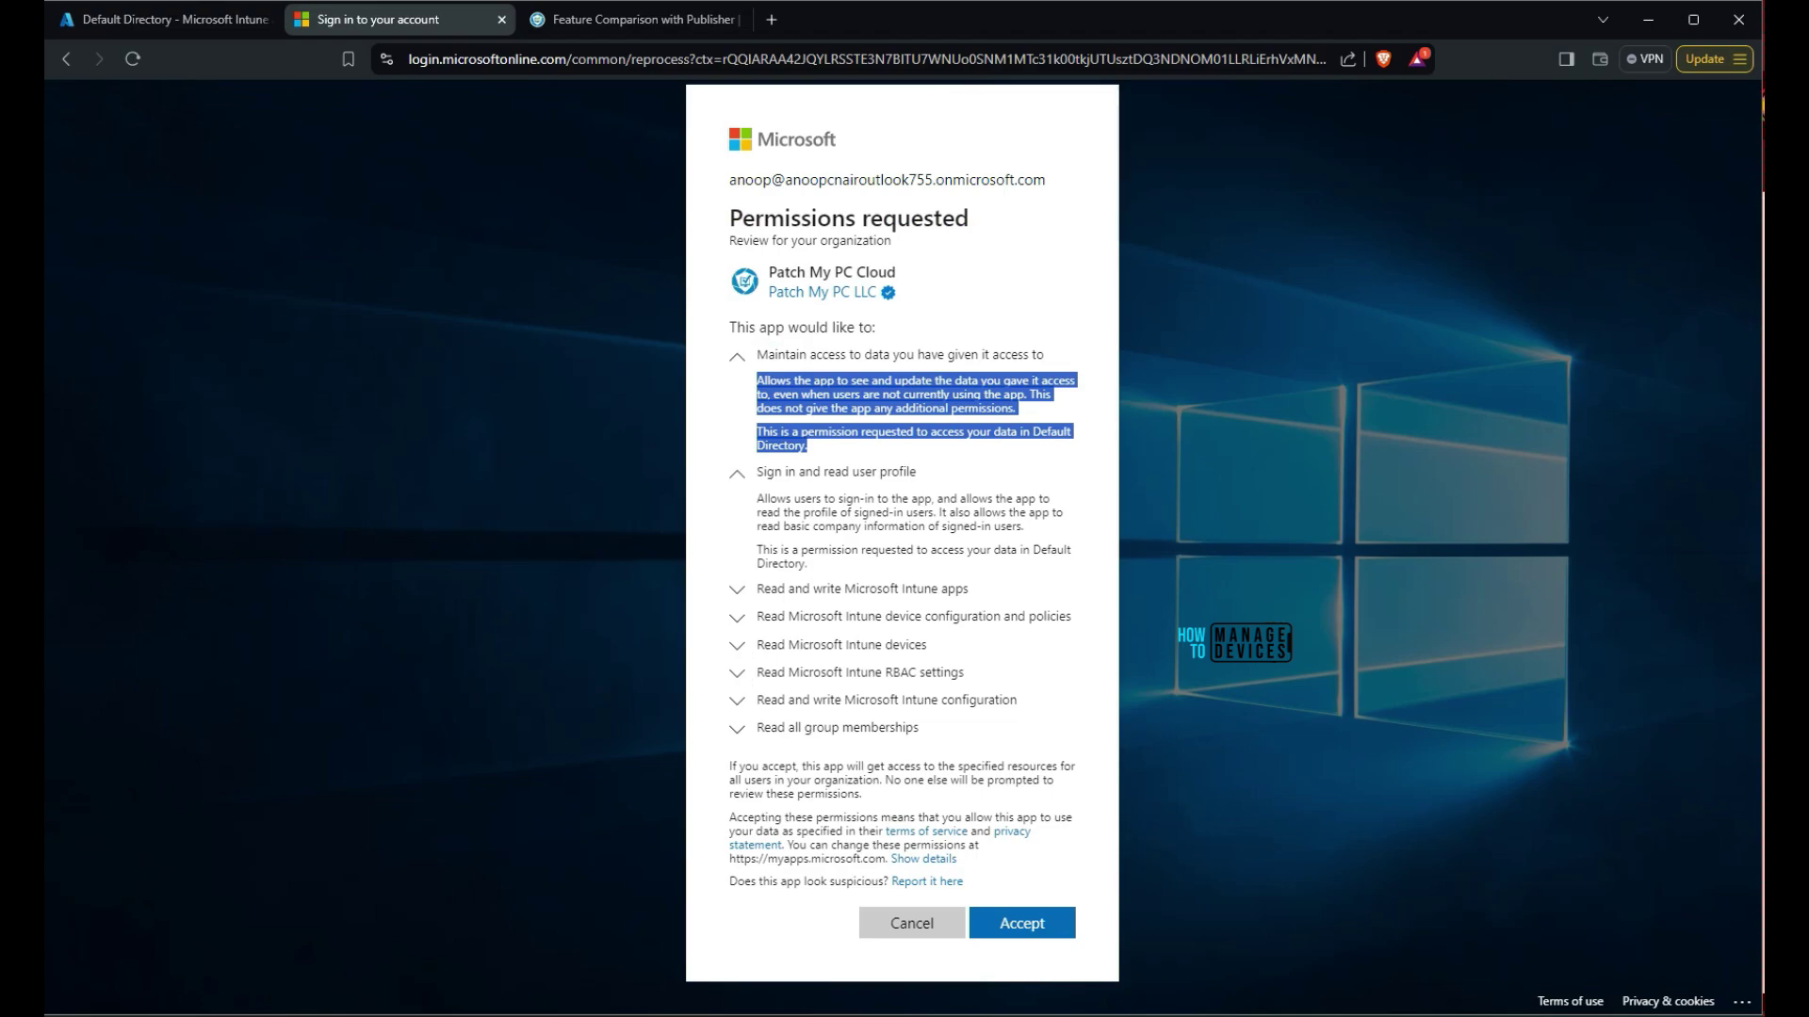
left_click_drag(757, 499, 808, 565)
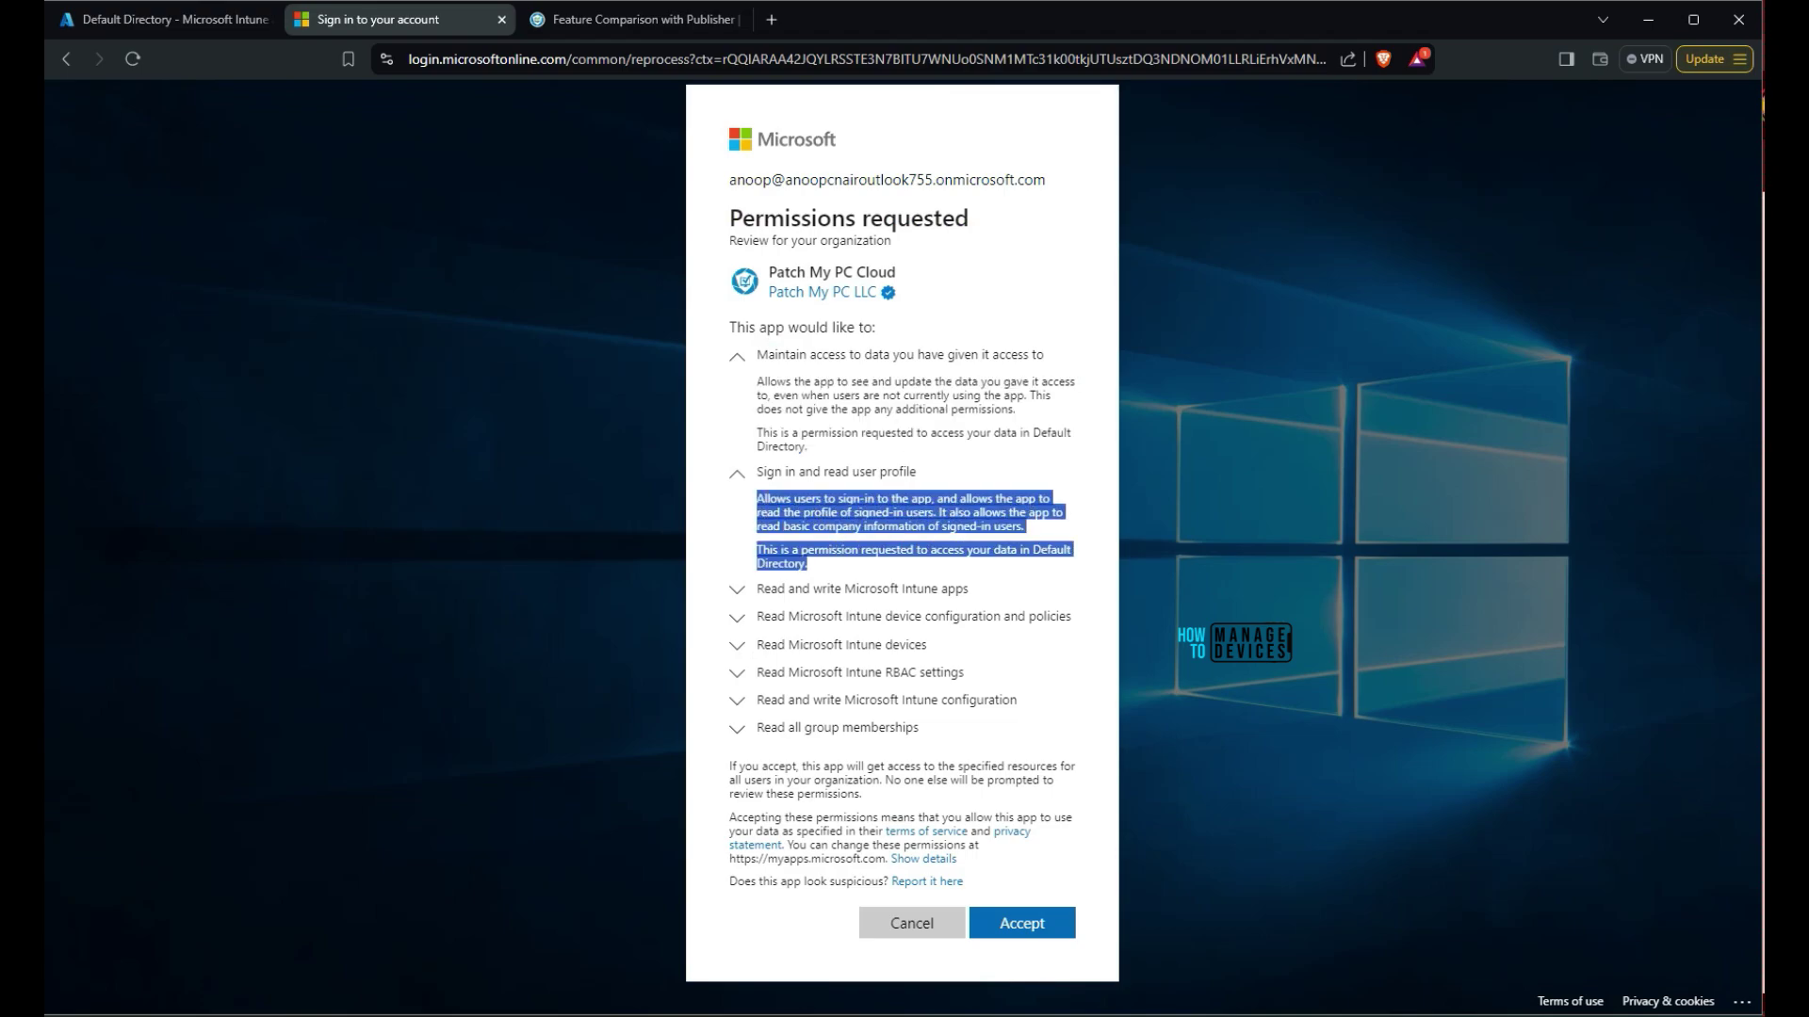
Expand the Intune apps, device configuration and group memberships permissions and review the consent terms
key("Tab")
key("Return")
key("Tab")
key("Return")
left_click_drag(749, 643, 851, 709)
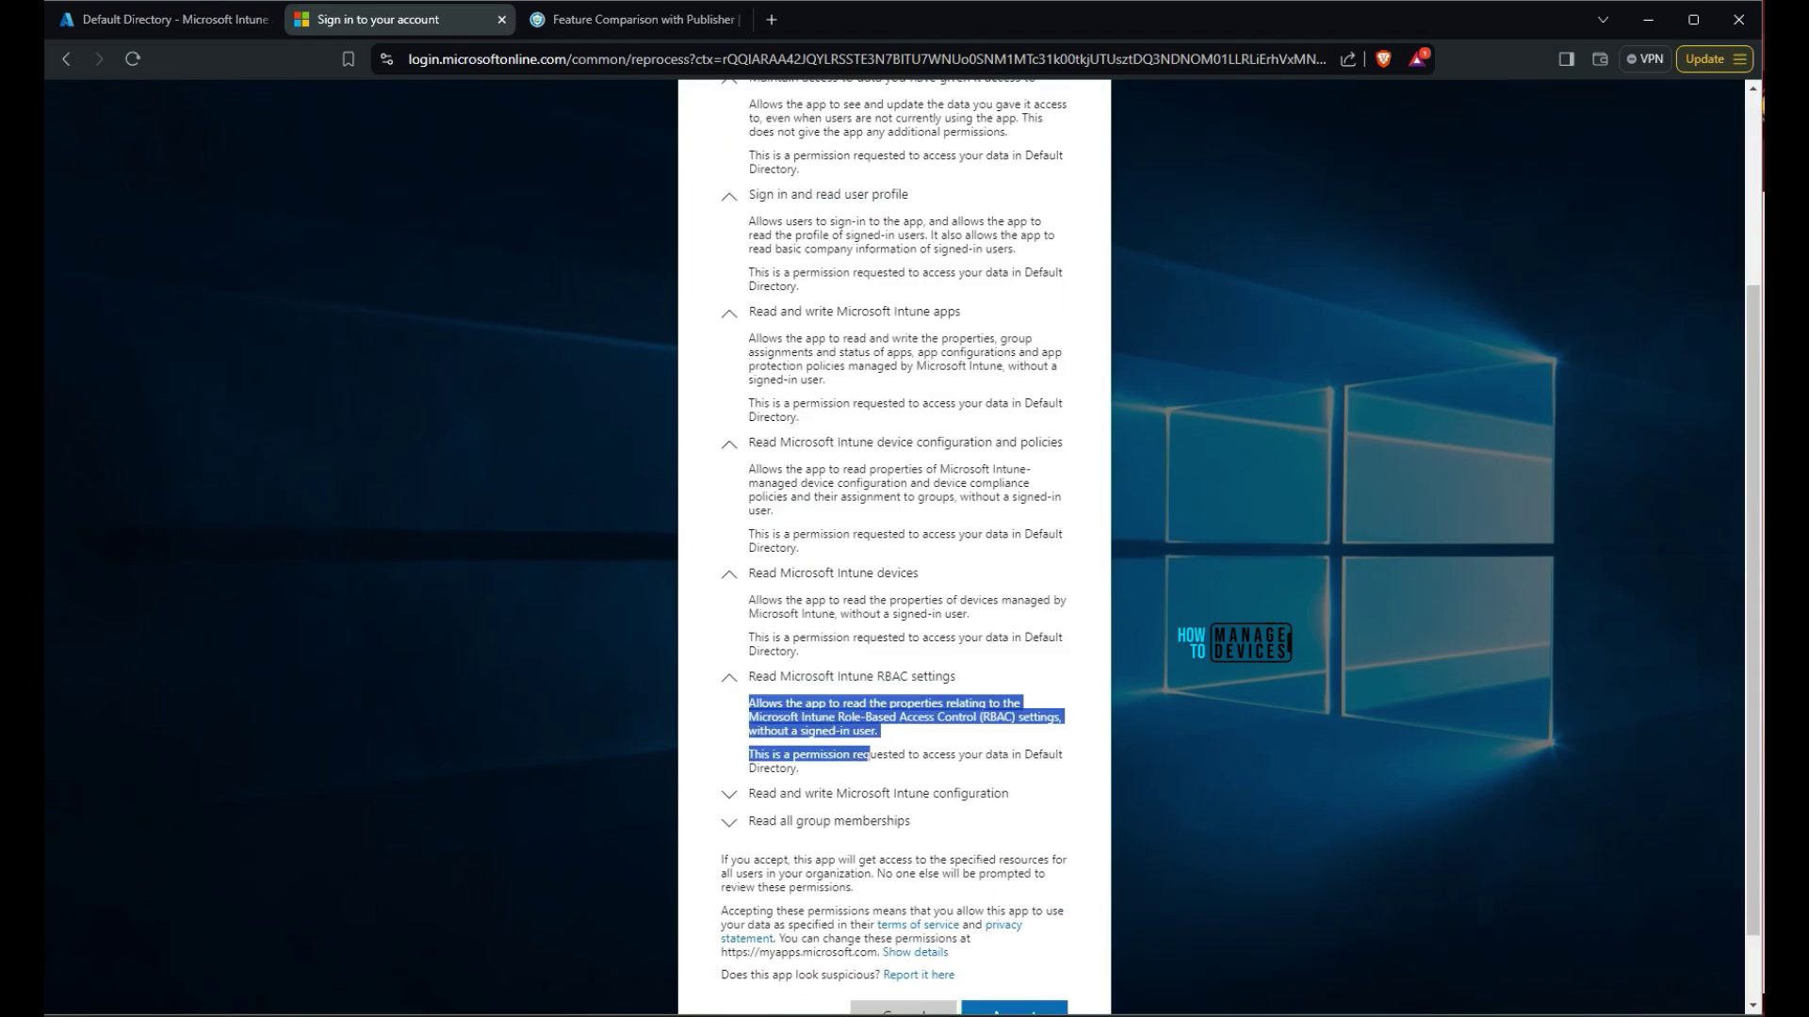
left_click_drag(878, 731, 799, 767)
key("Tab")
key("Return")
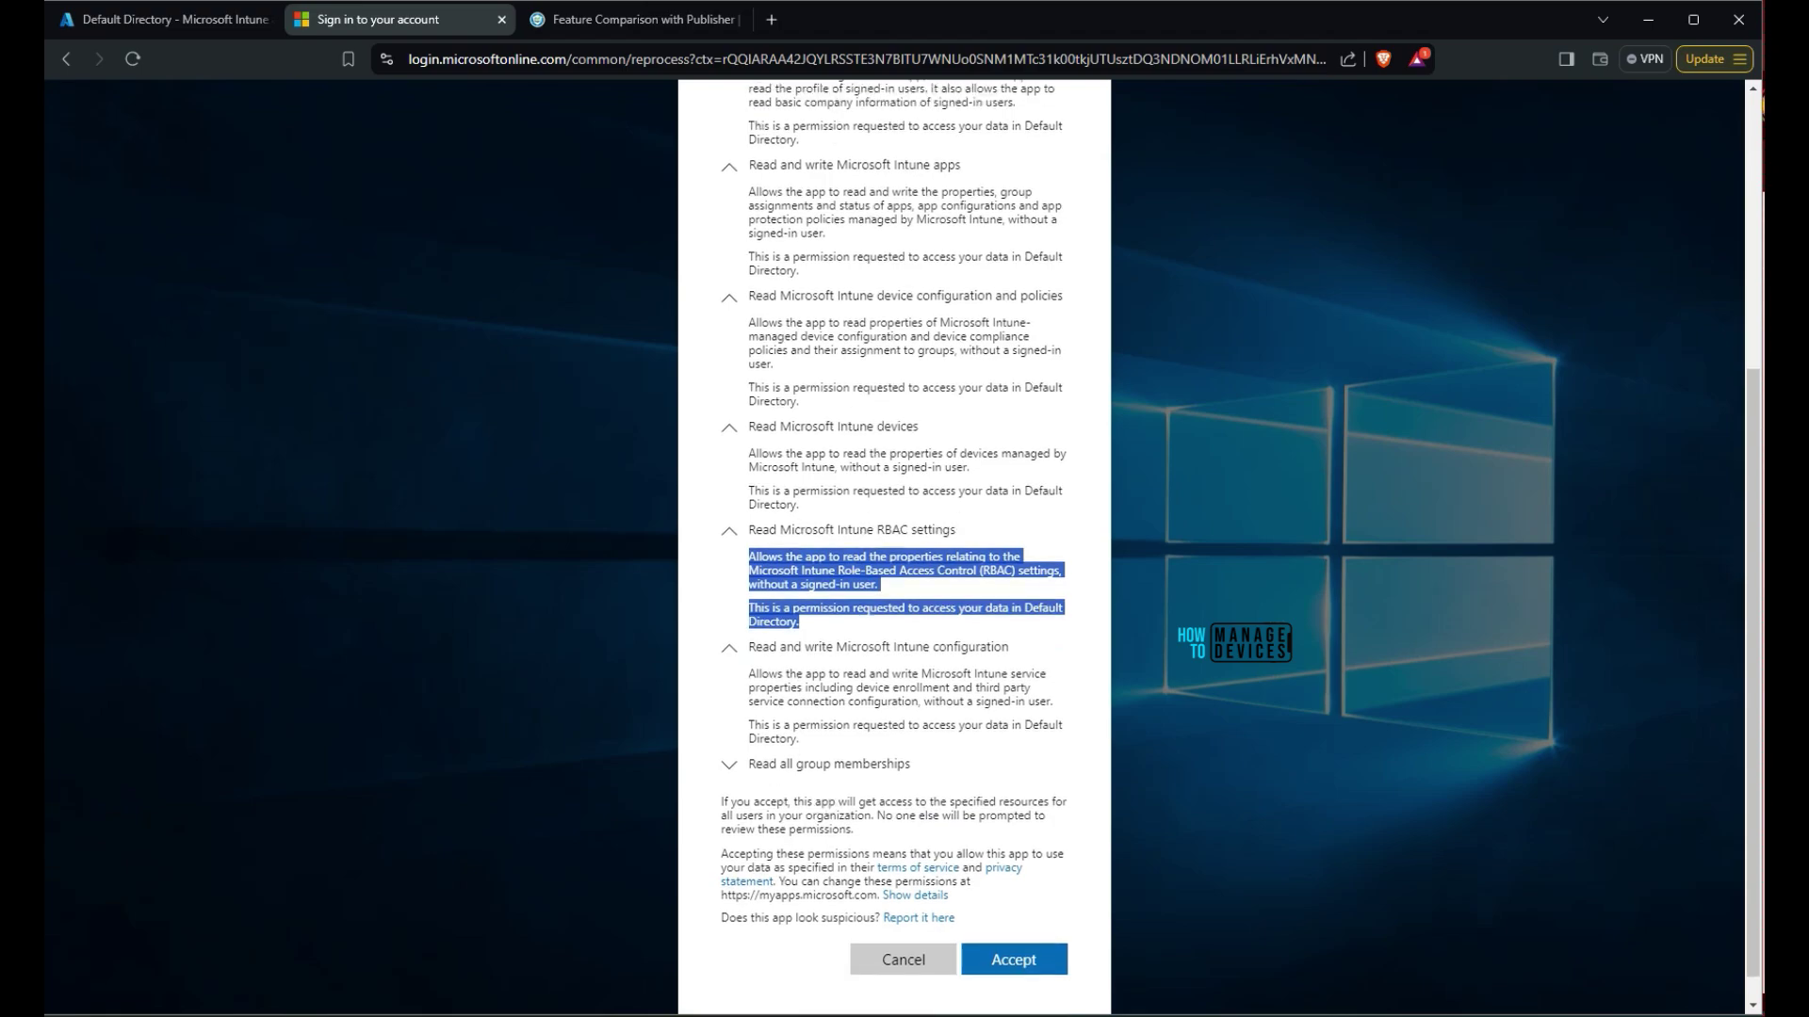
left_click_drag(749, 642, 800, 708)
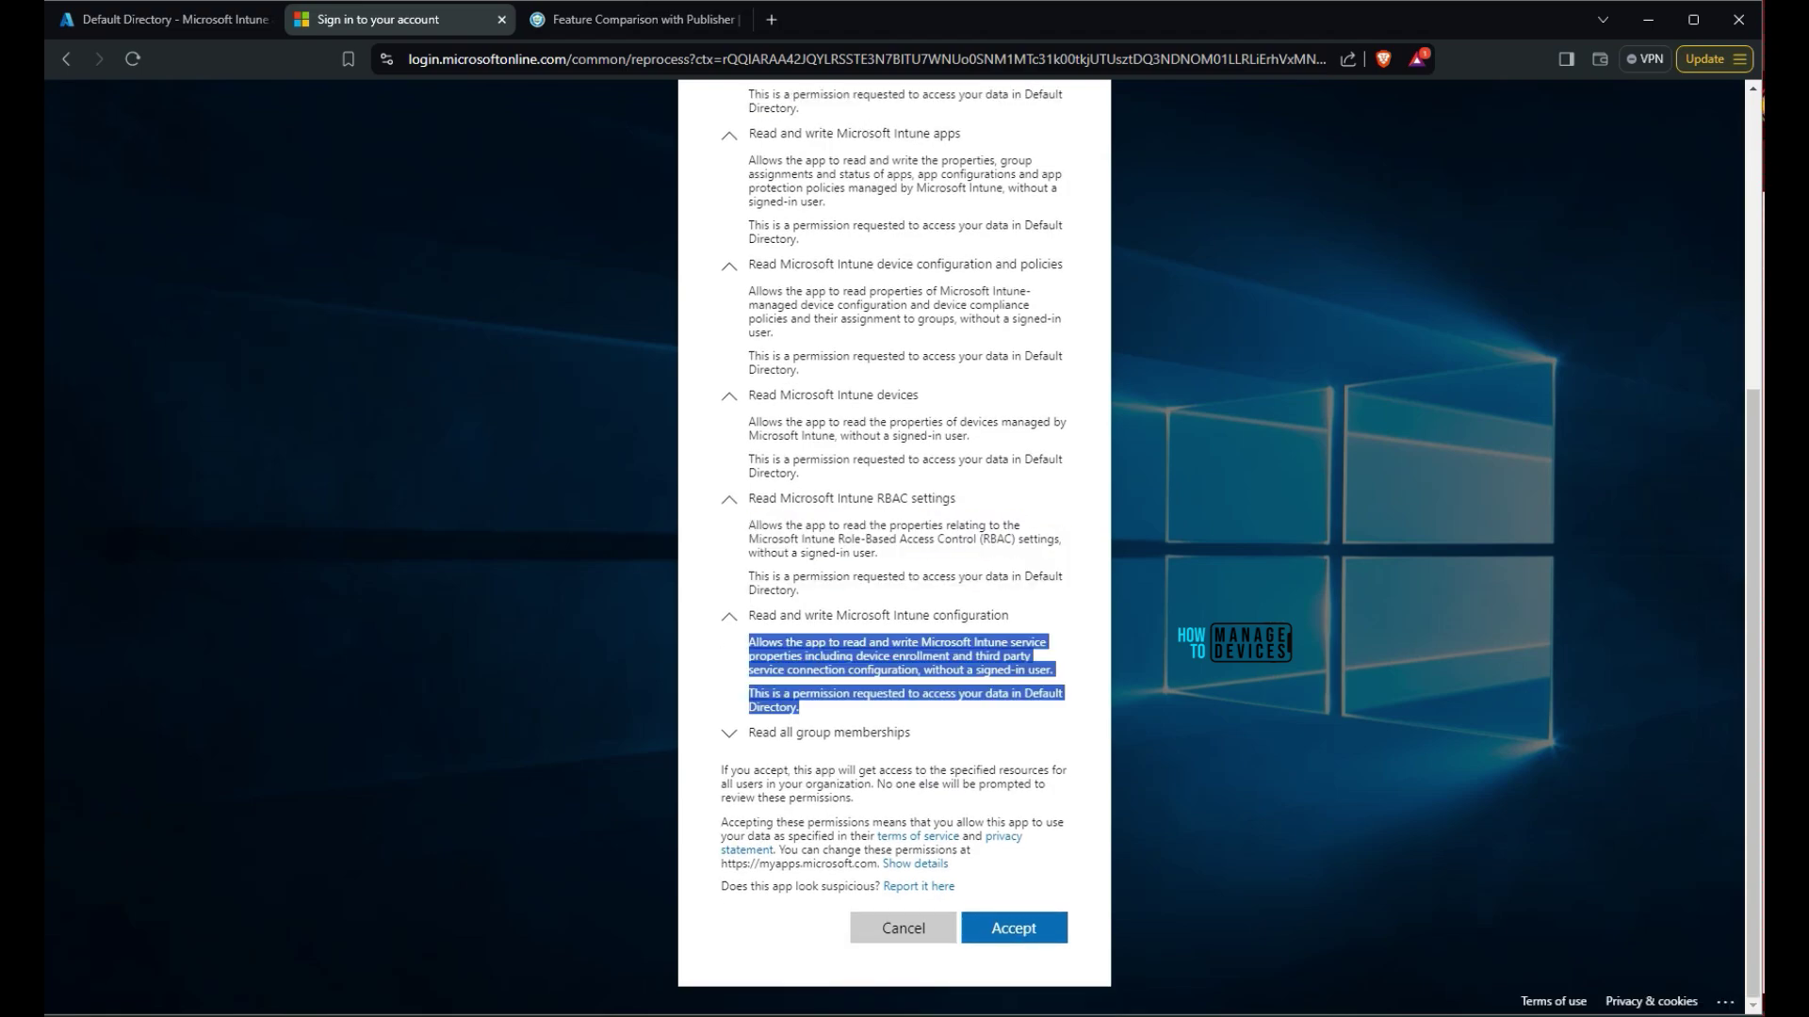
left_click(800, 707)
key("Tab")
key("Return")
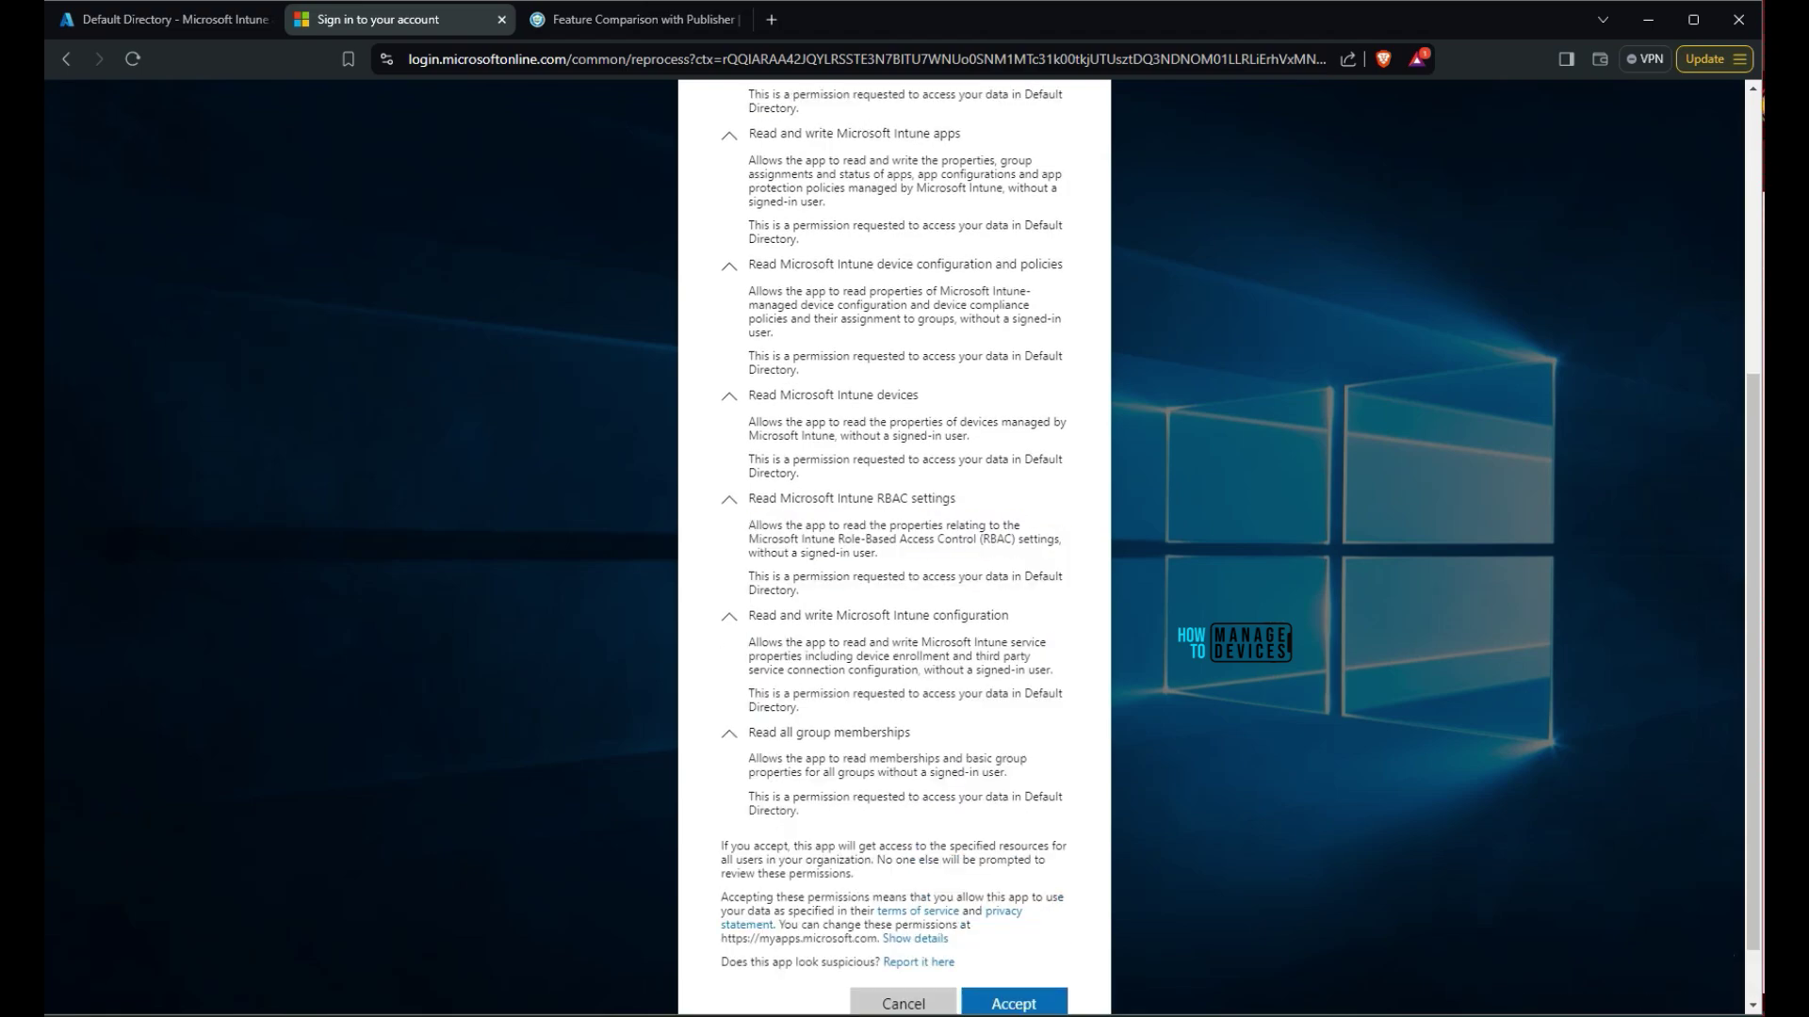
left_click_drag(955, 962, 749, 165)
scroll(895, 471, "up", 5)
scroll(895, 546, "down", 5)
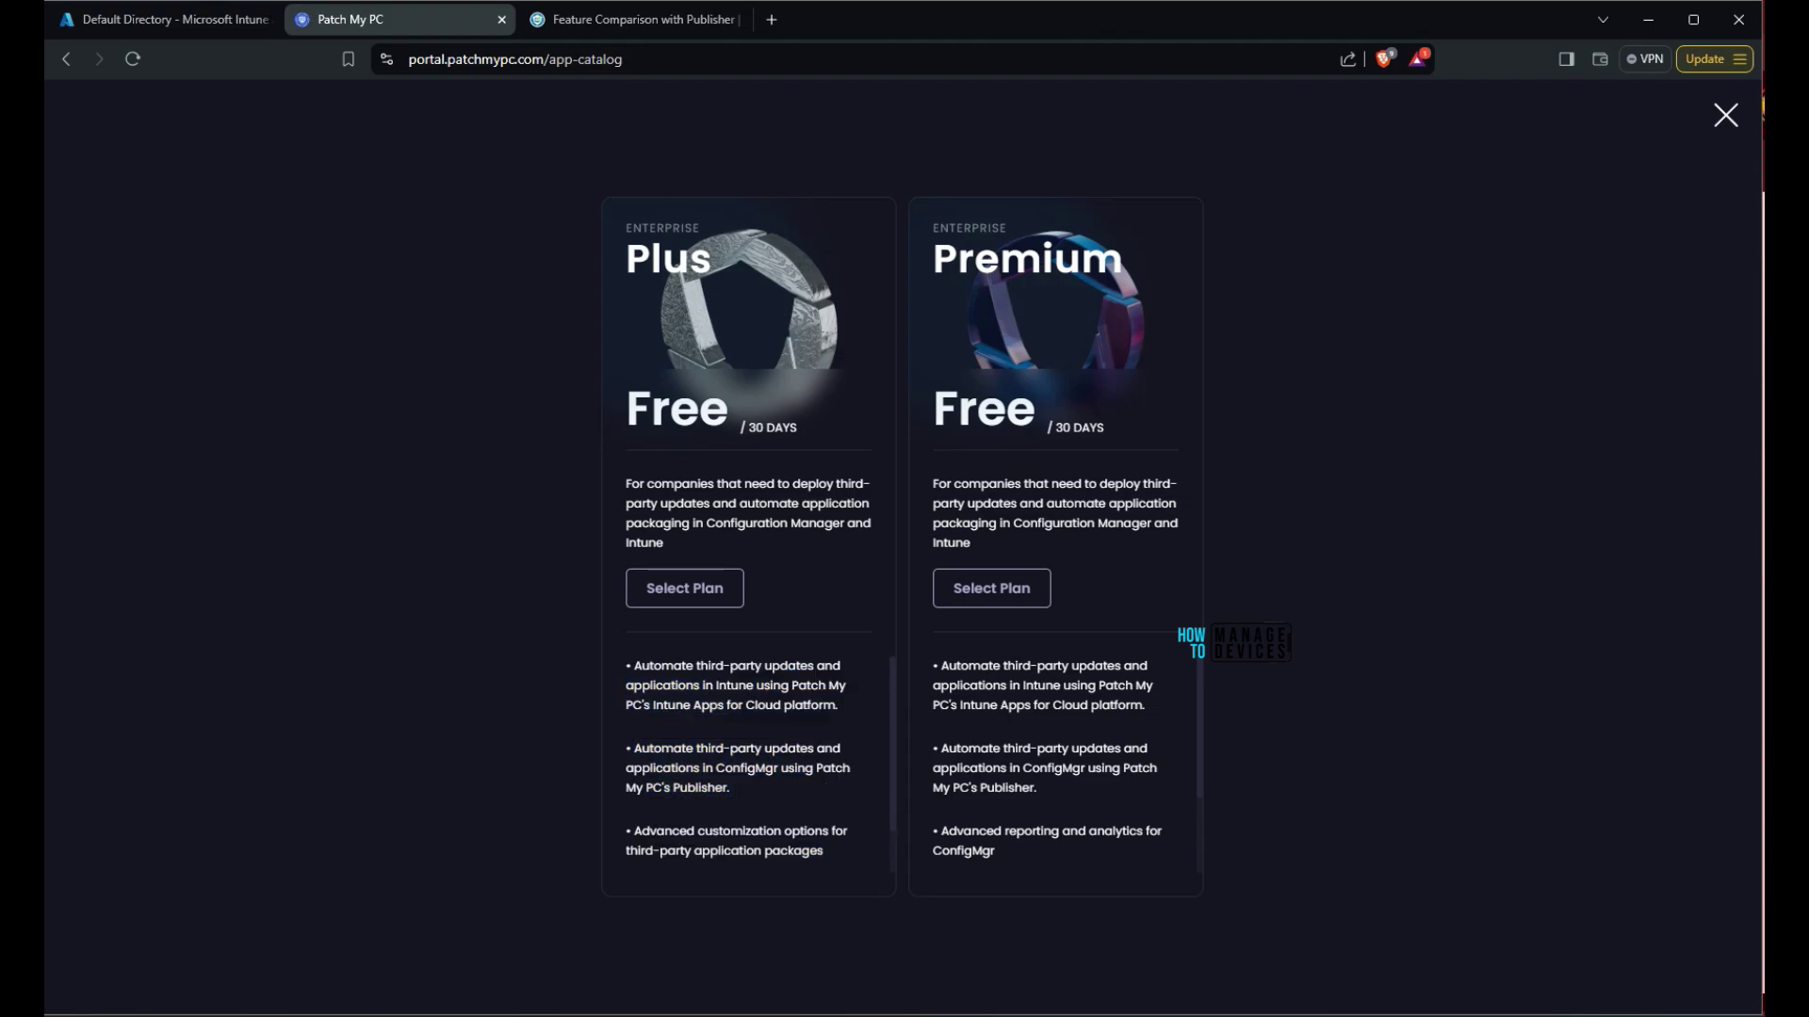
Start the 30-day Enterprise Premium trial after entering the managed device count
left_click(991, 588)
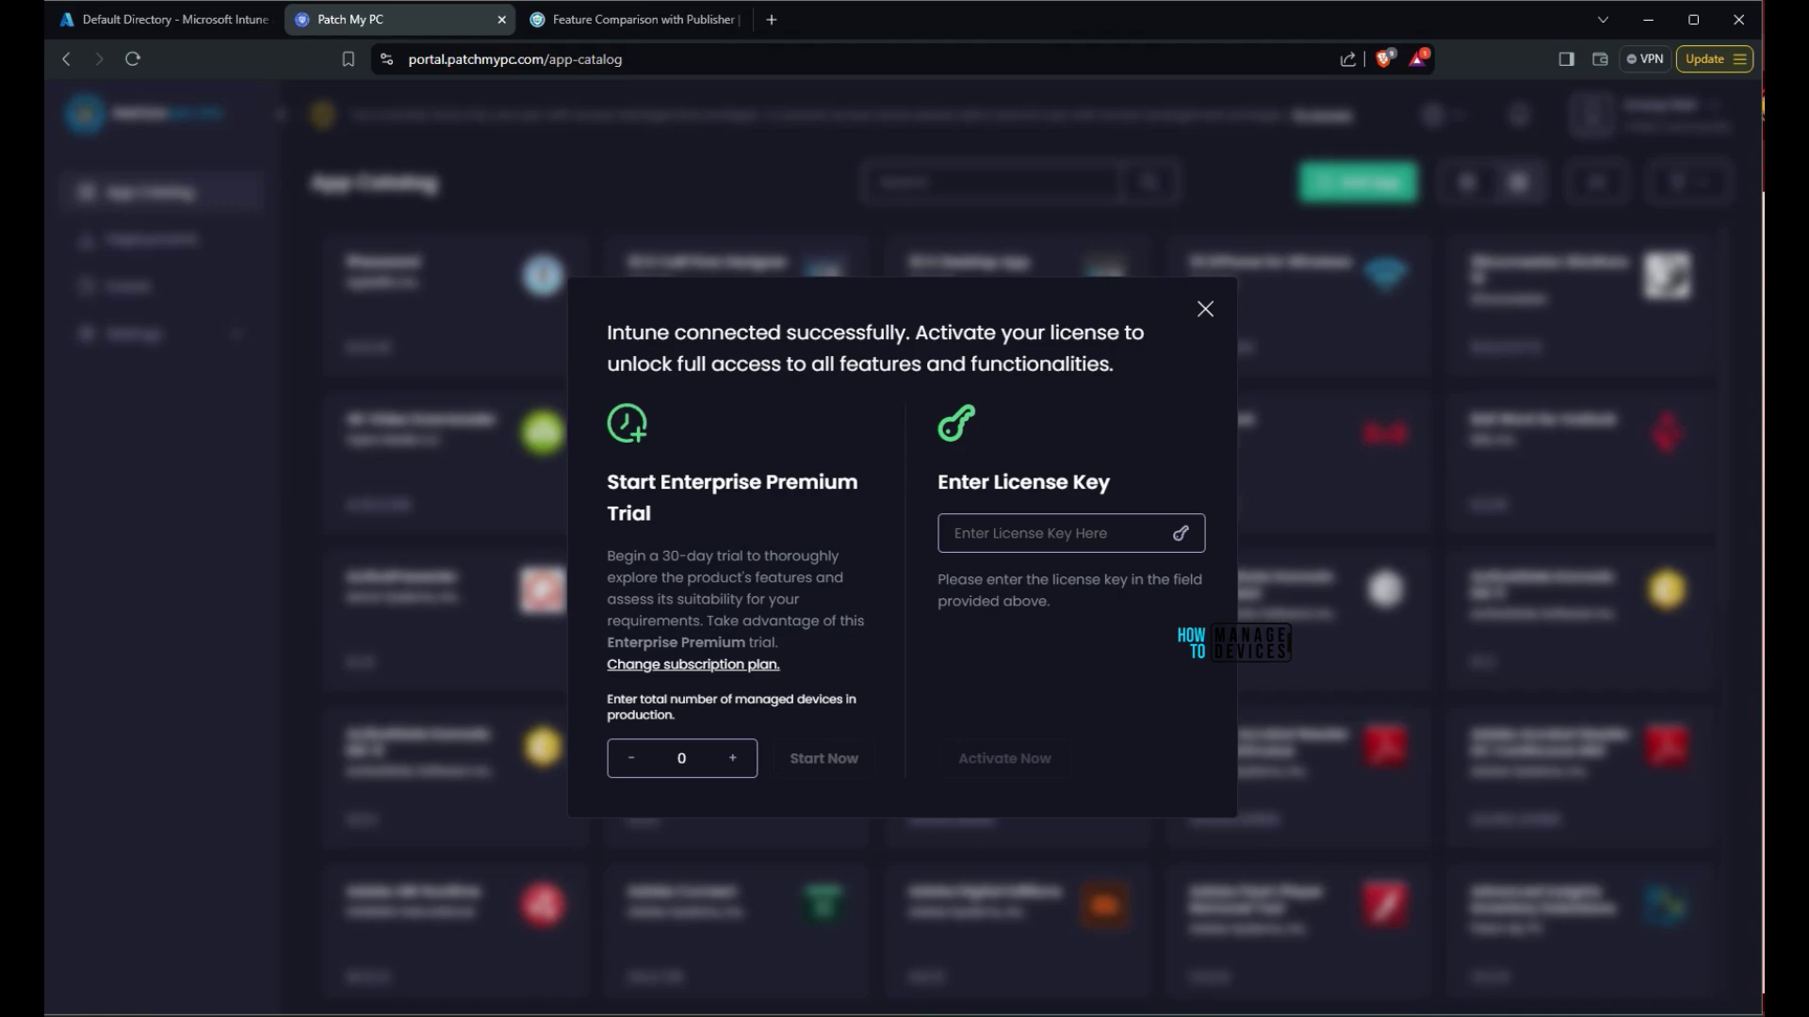
left_click(681, 758)
type("1")
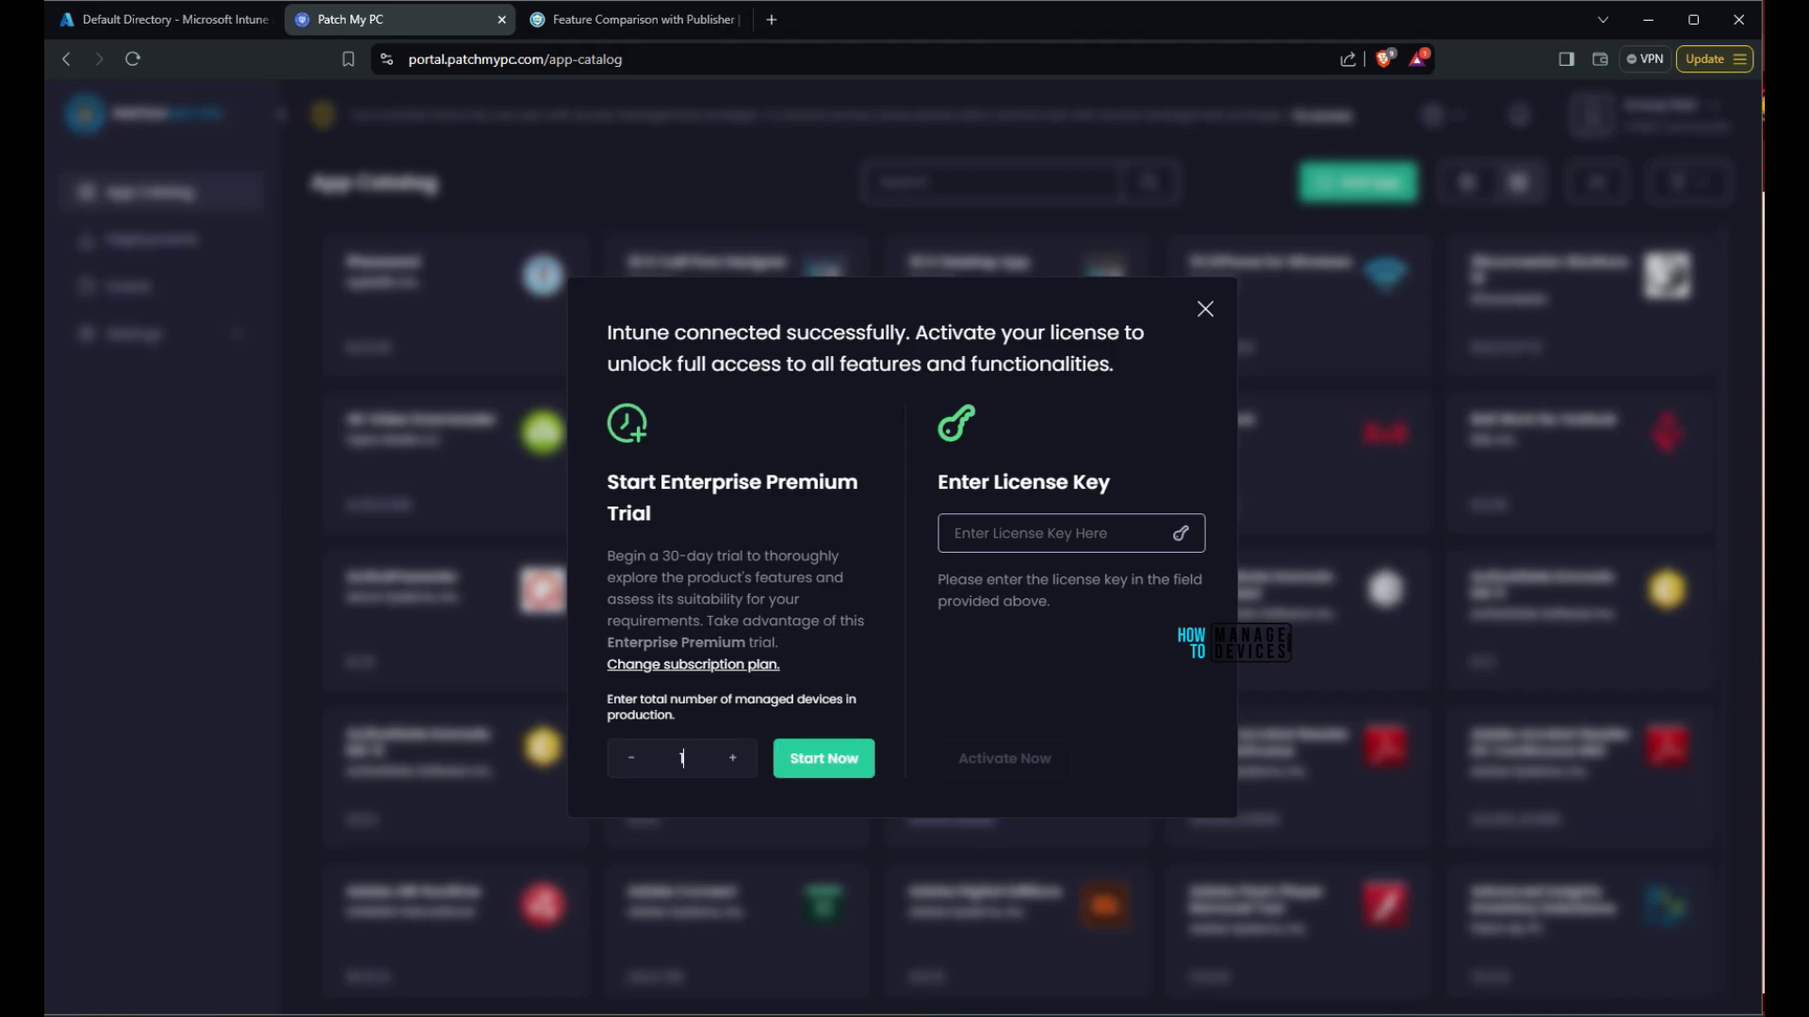
type("10")
key("BackSpace")
key("BackSpace")
type("0")
key("BackSpace")
type("10")
key("BackSpace")
left_click(687, 758)
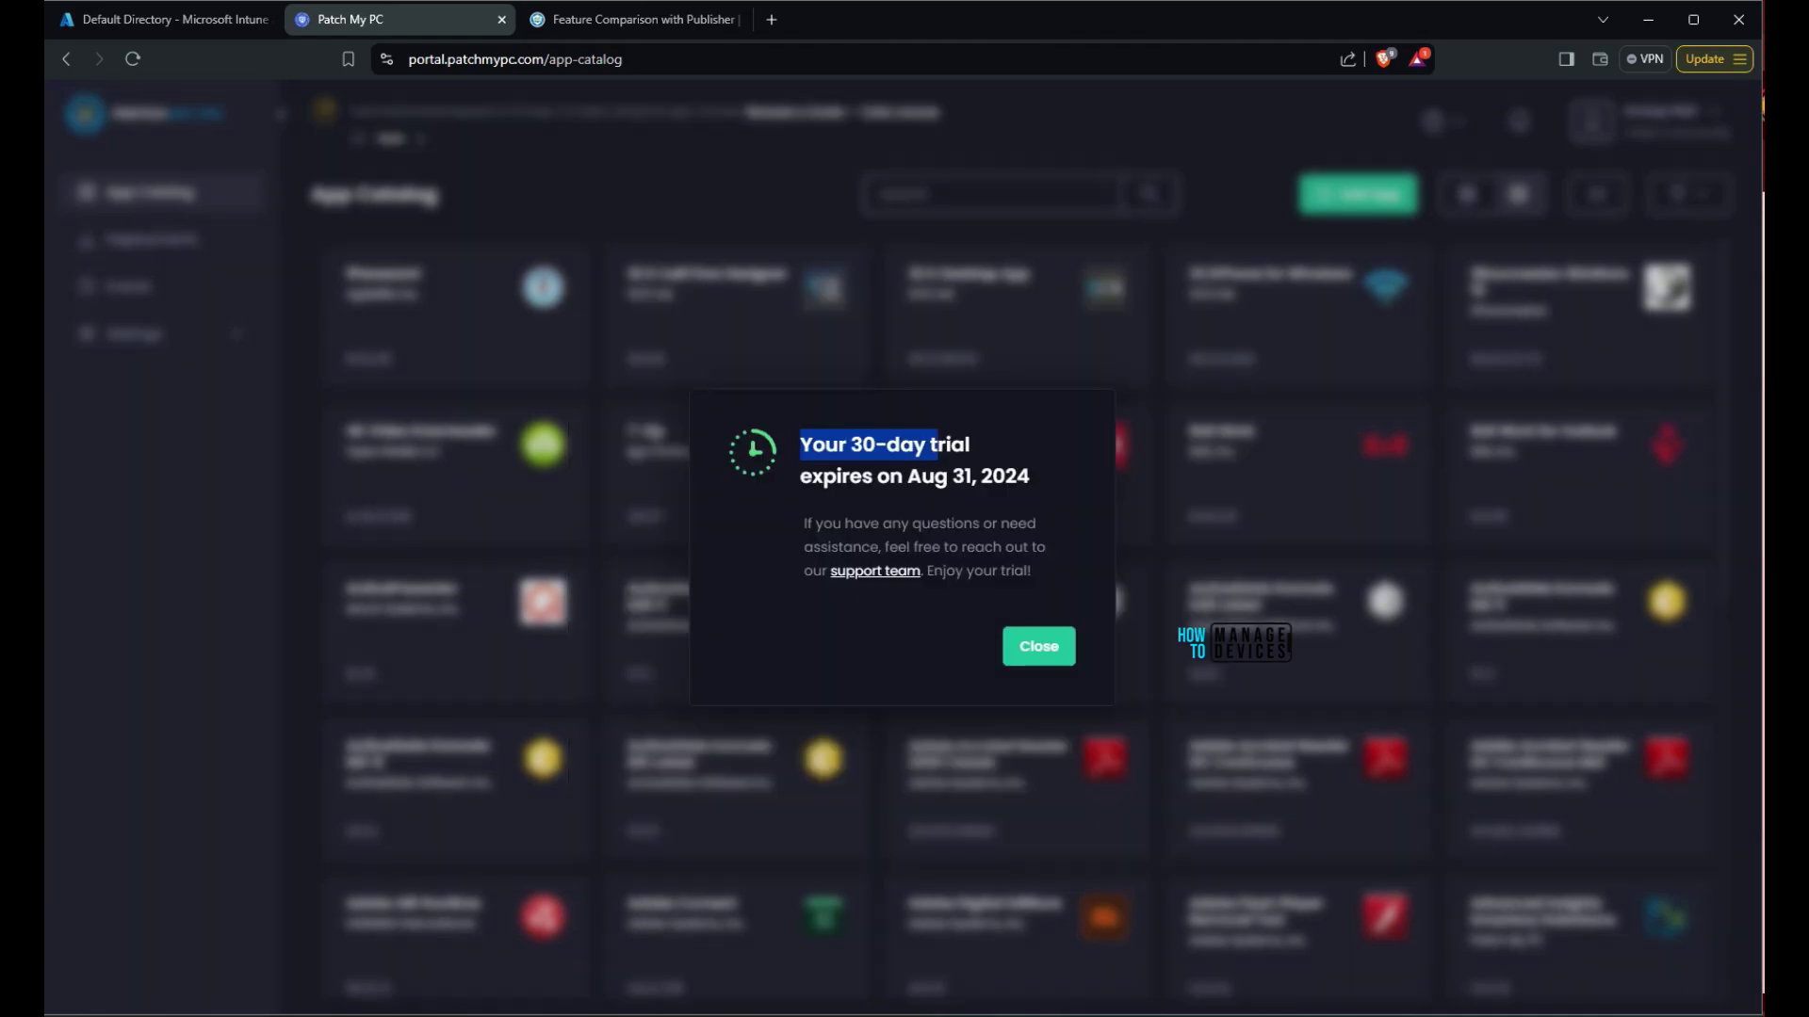
Dismiss the trial-expiry notice and show the Access Management warning on the banner
left_click_drag(937, 445, 1030, 477)
left_click_drag(1032, 571, 804, 523)
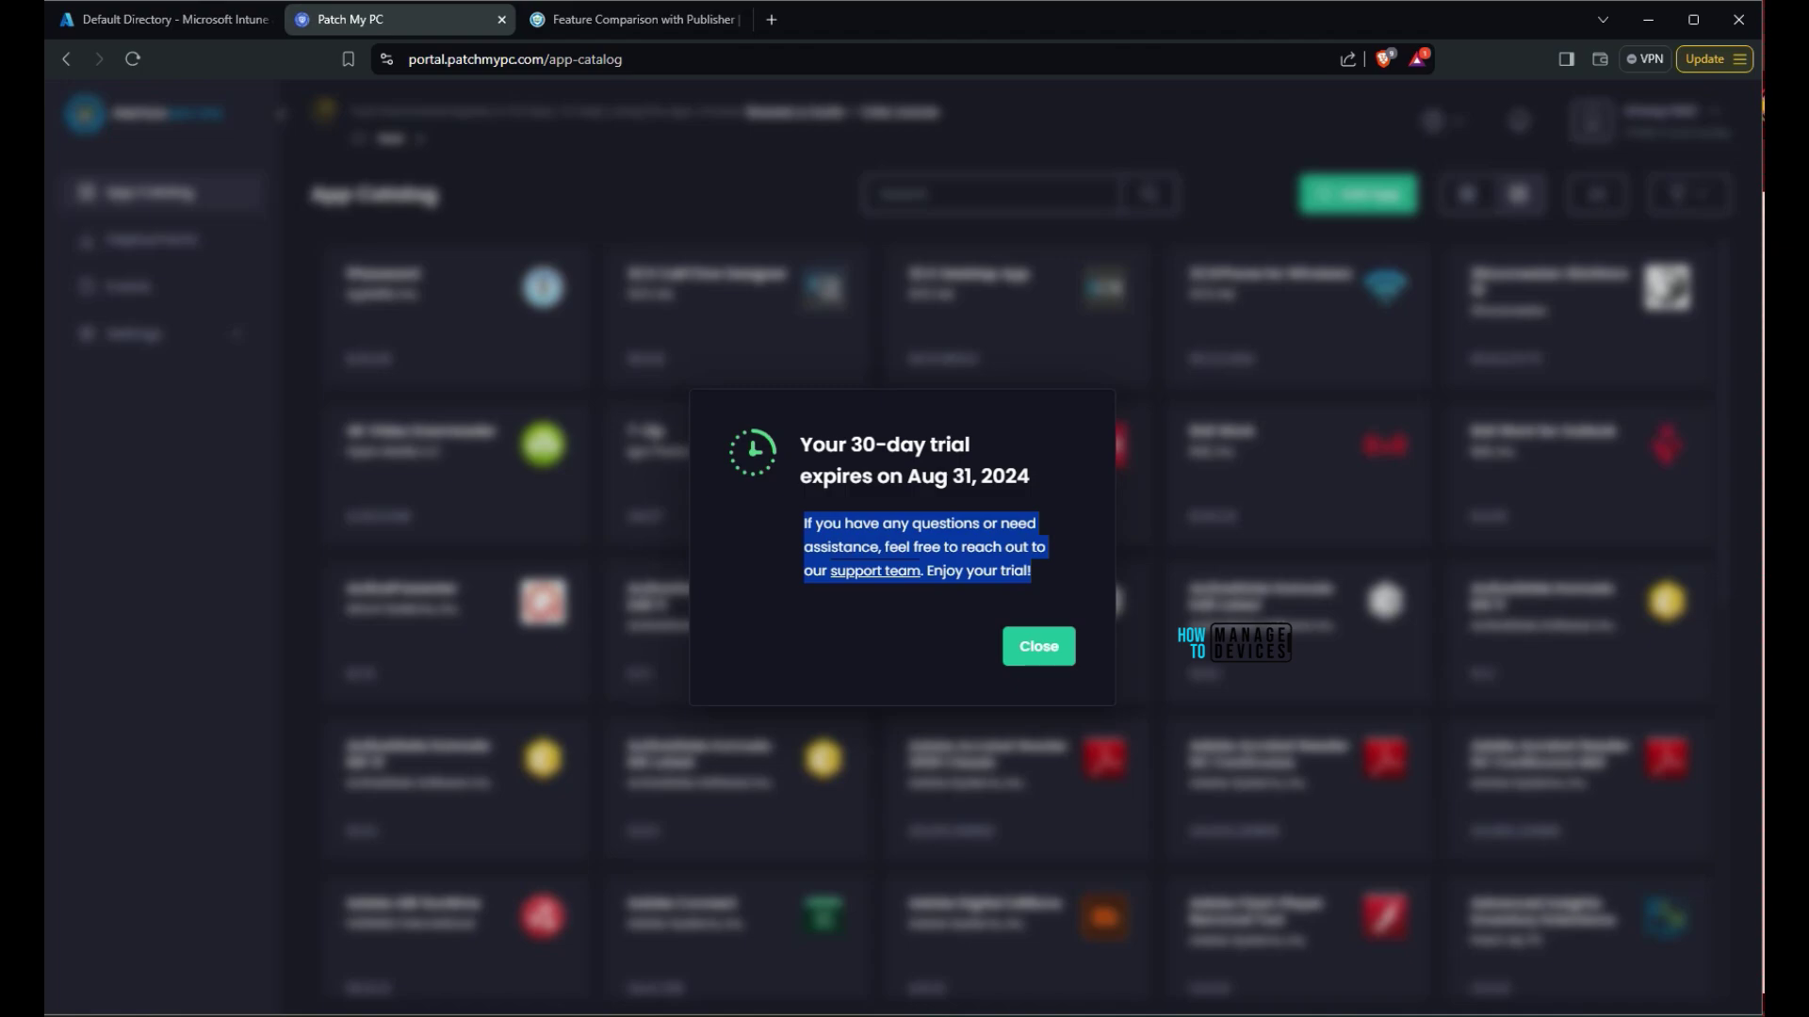
left_click(804, 522)
key("Escape")
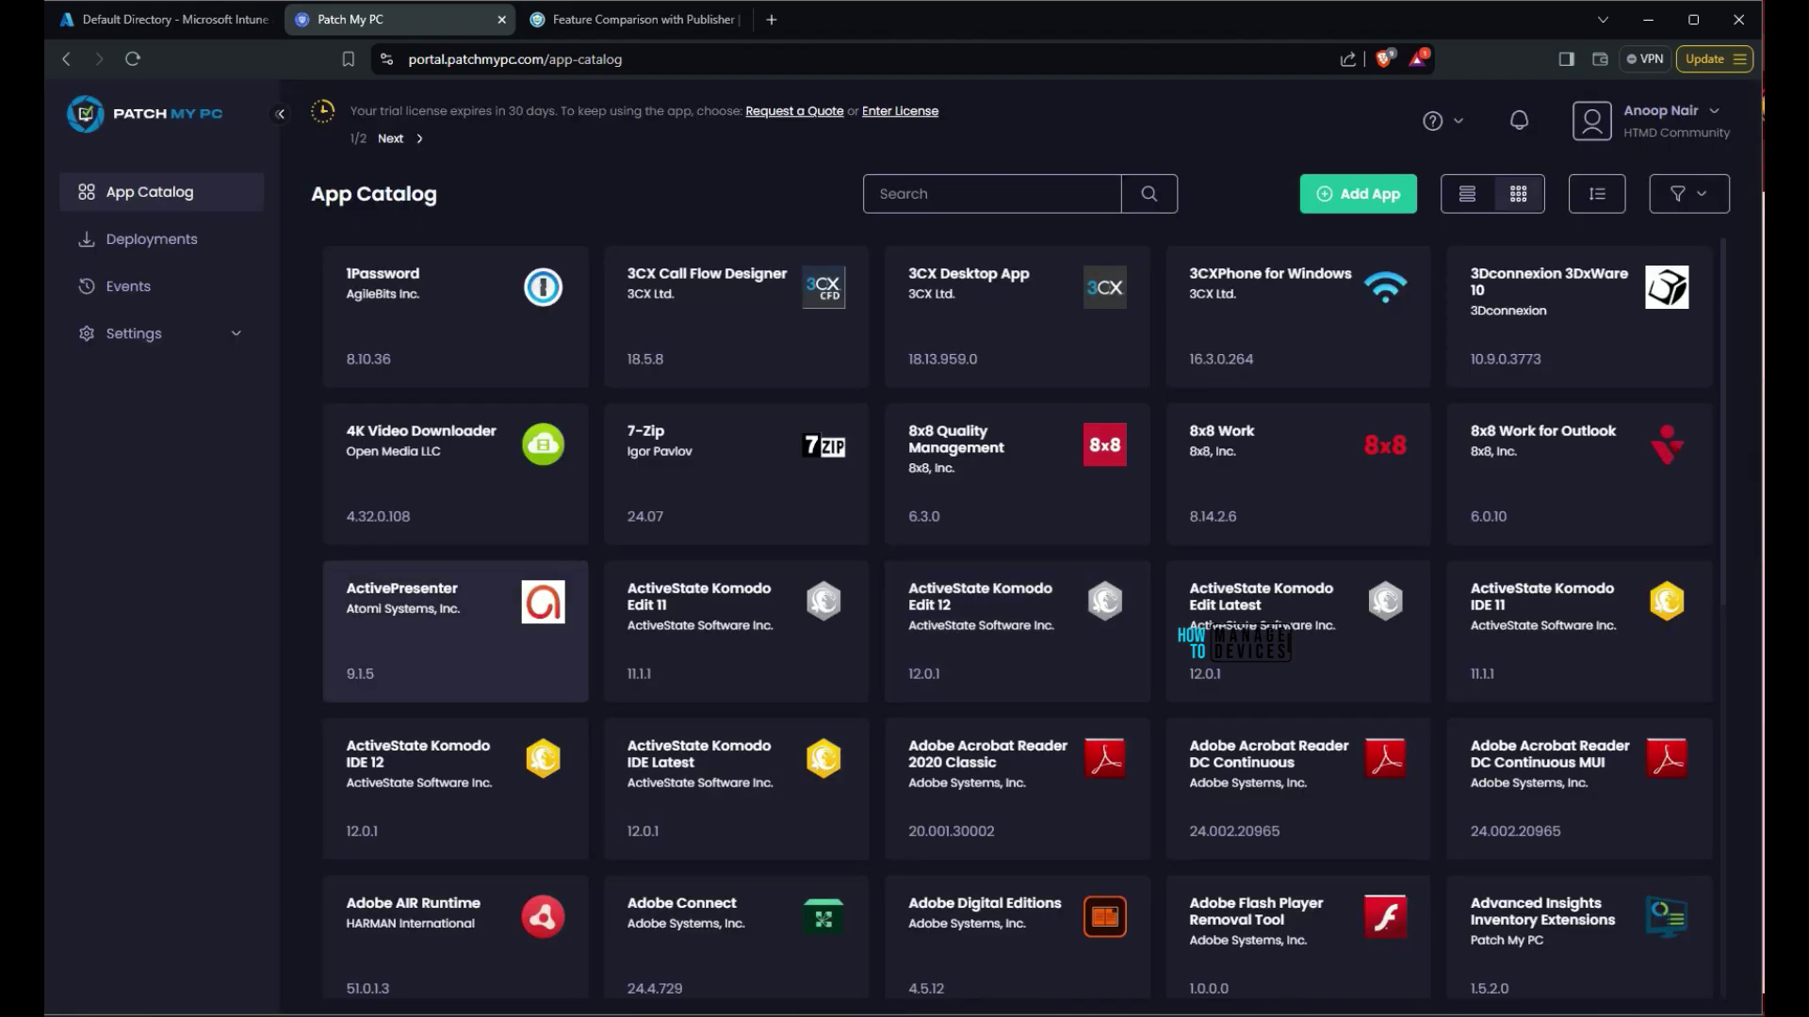
left_click_drag(351, 110, 404, 138)
left_click(390, 139)
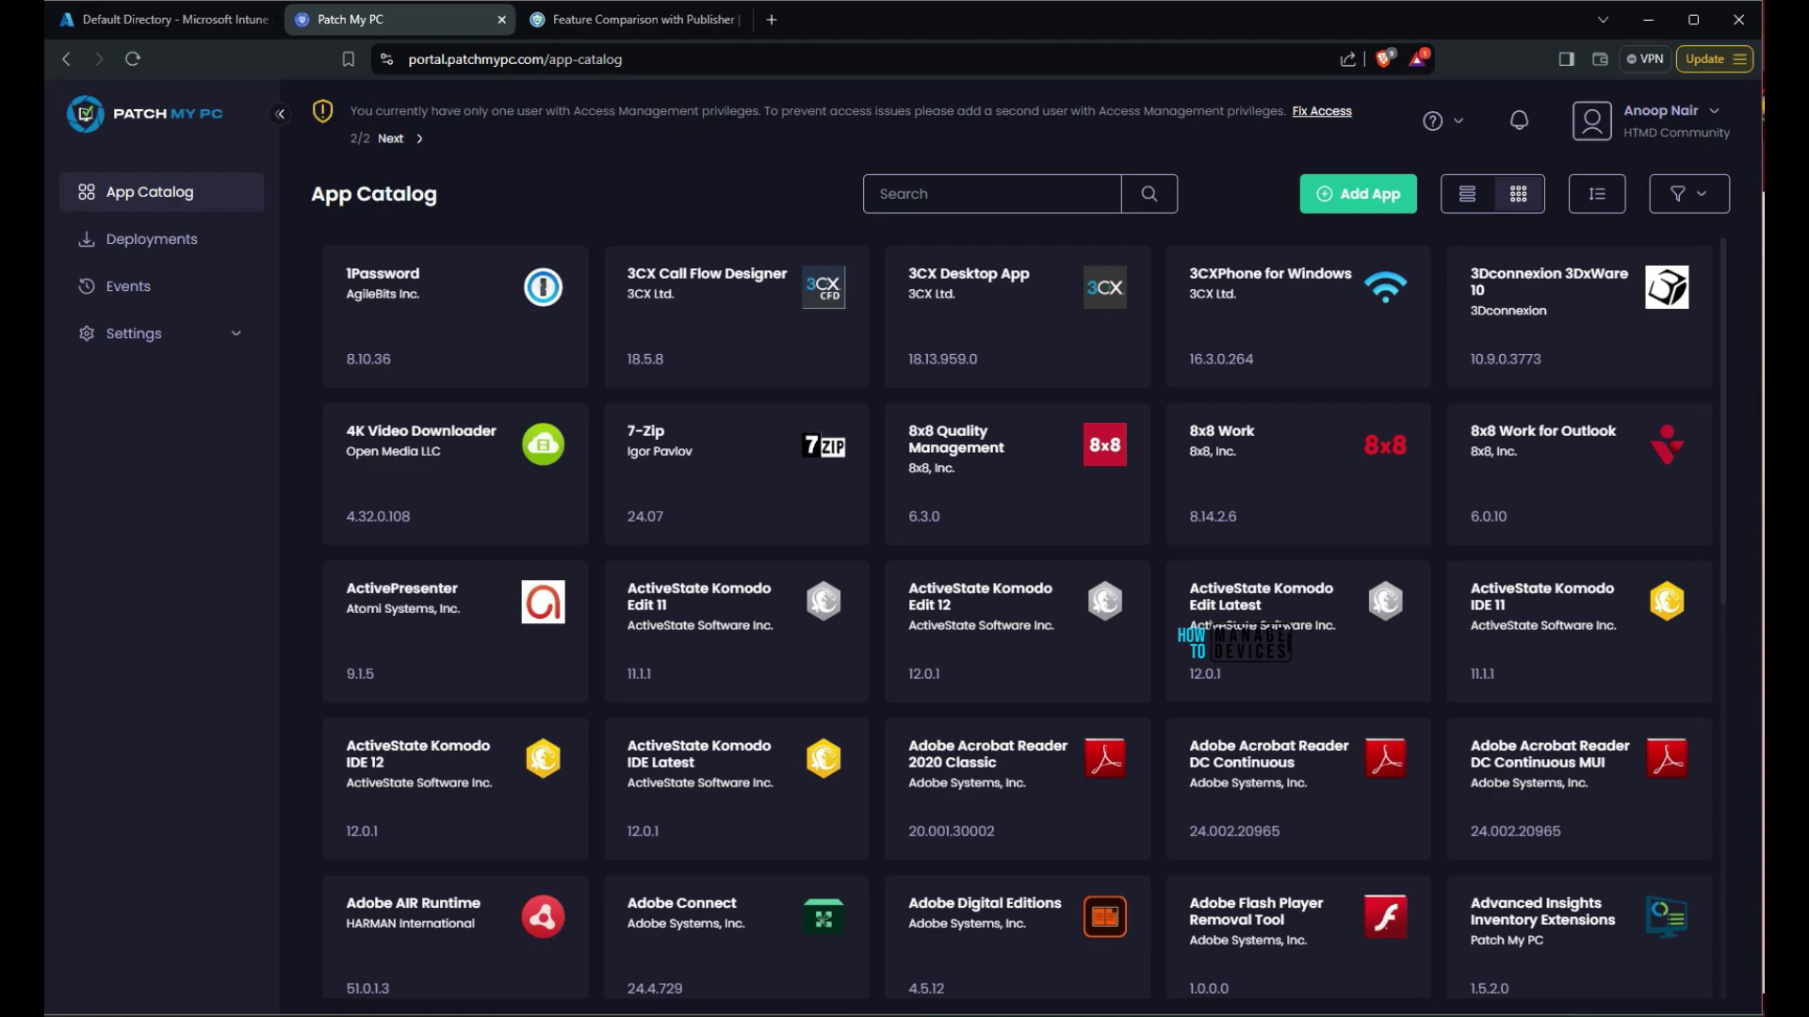
left_click_drag(351, 110, 759, 111)
Start a new user invitation from Fix Access and enter the user's first and last name
left_click(1322, 111)
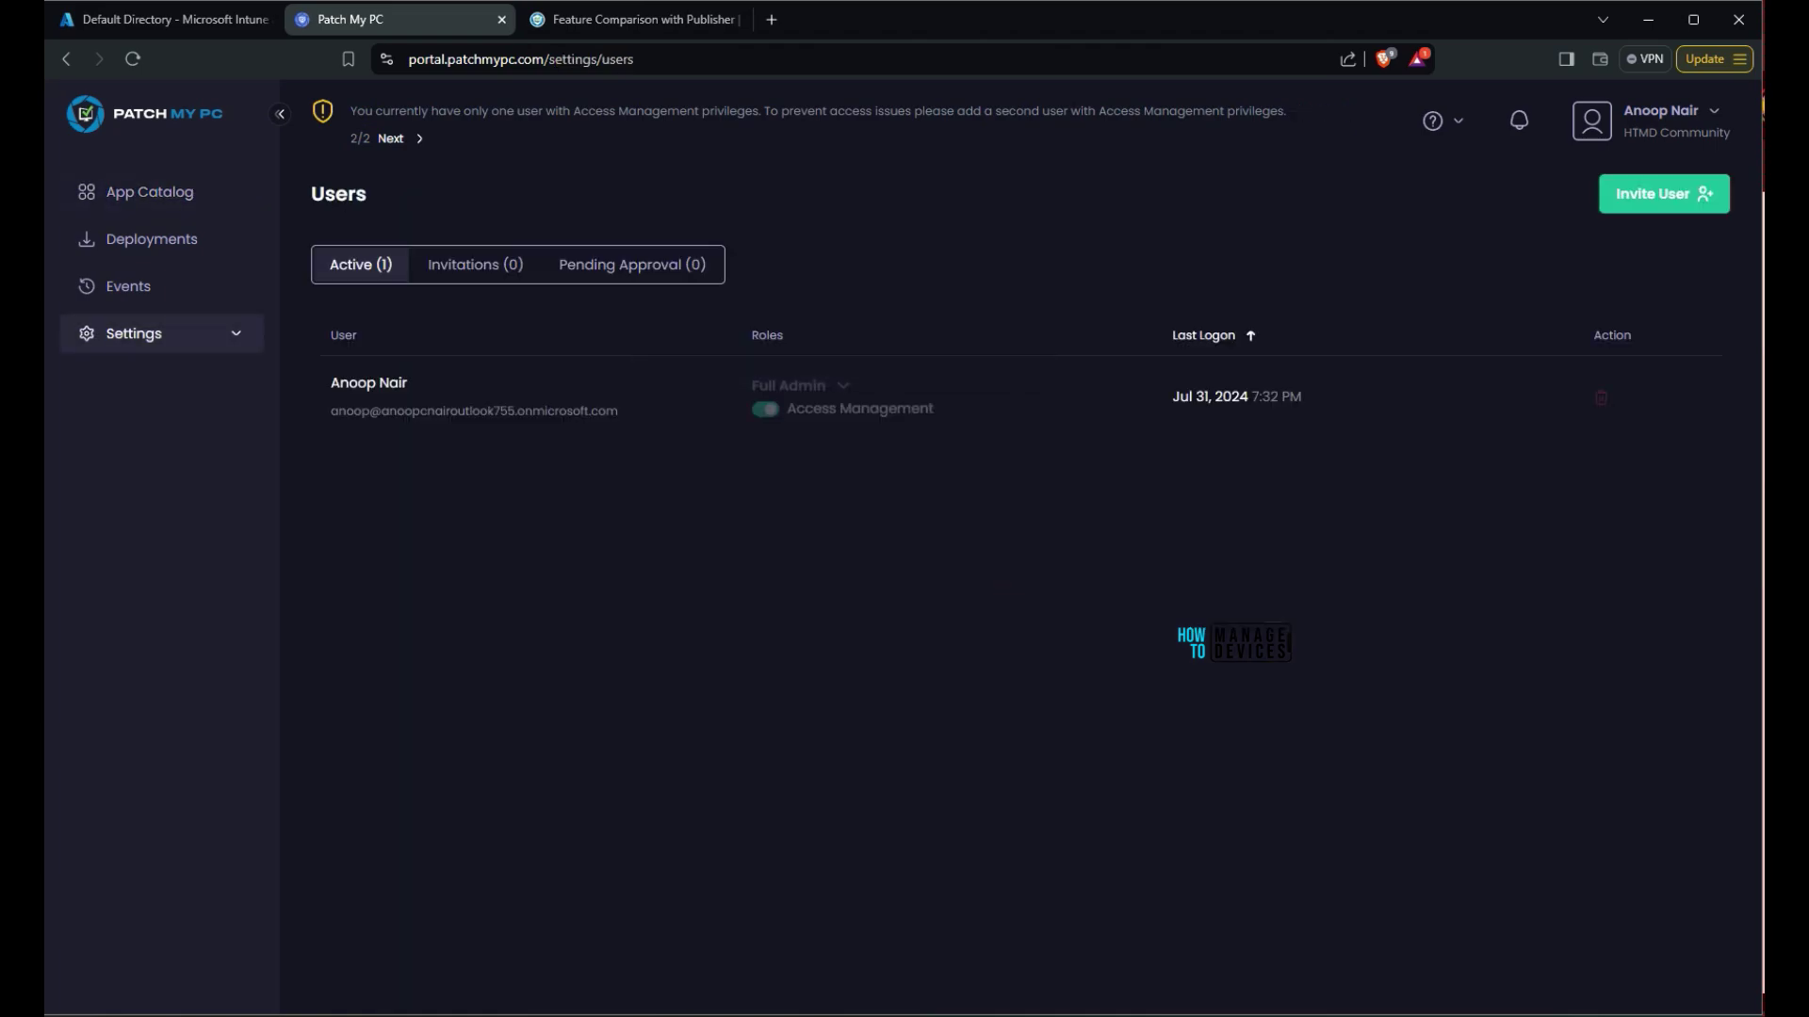
left_click(1663, 193)
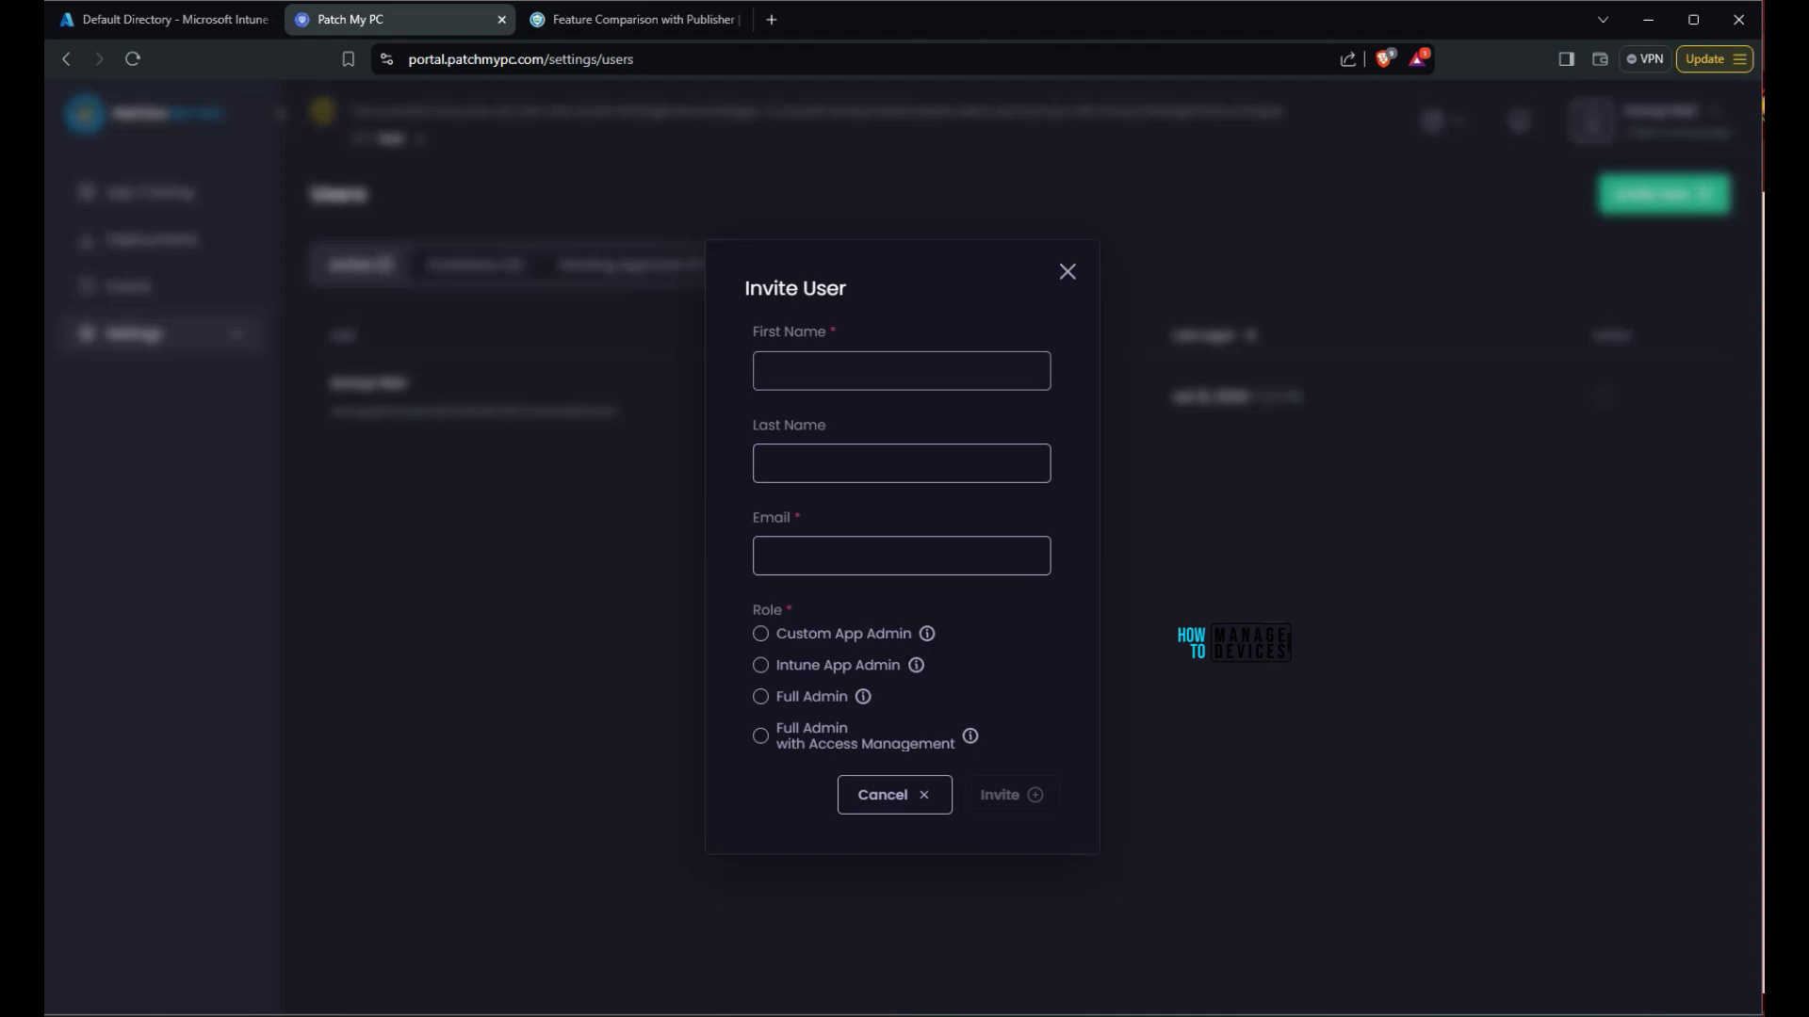
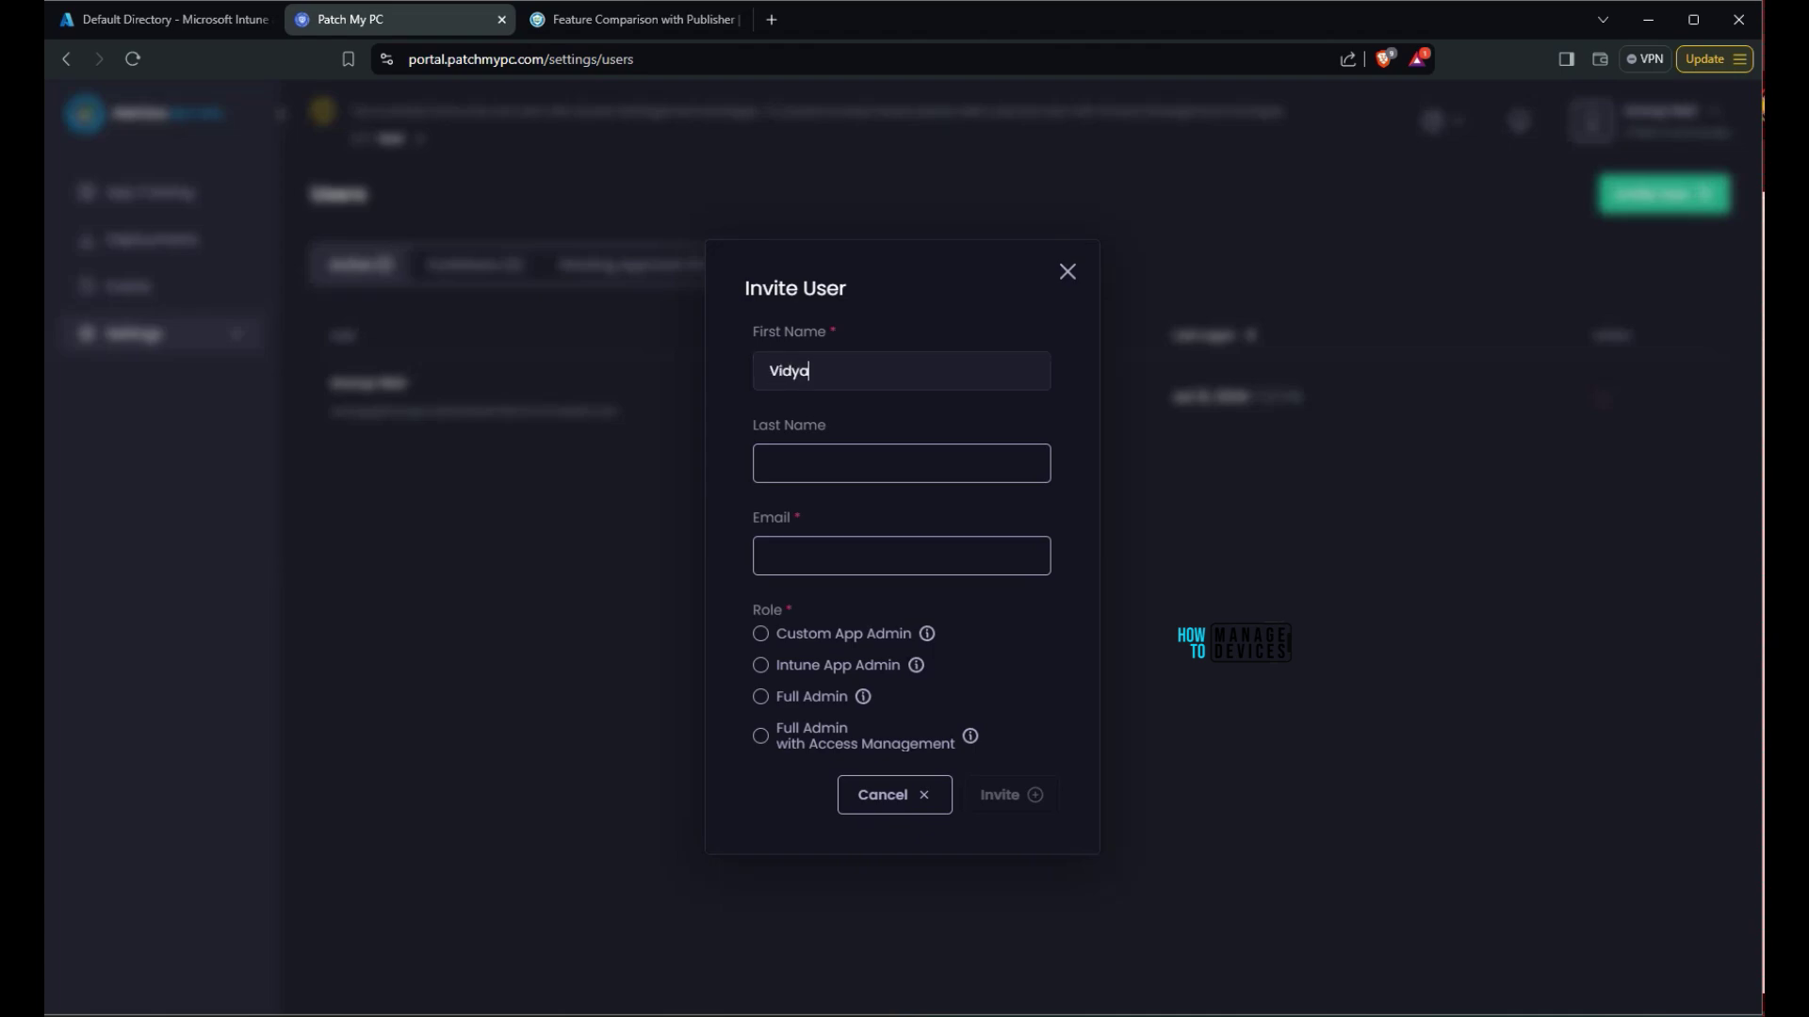
left_click(901, 463)
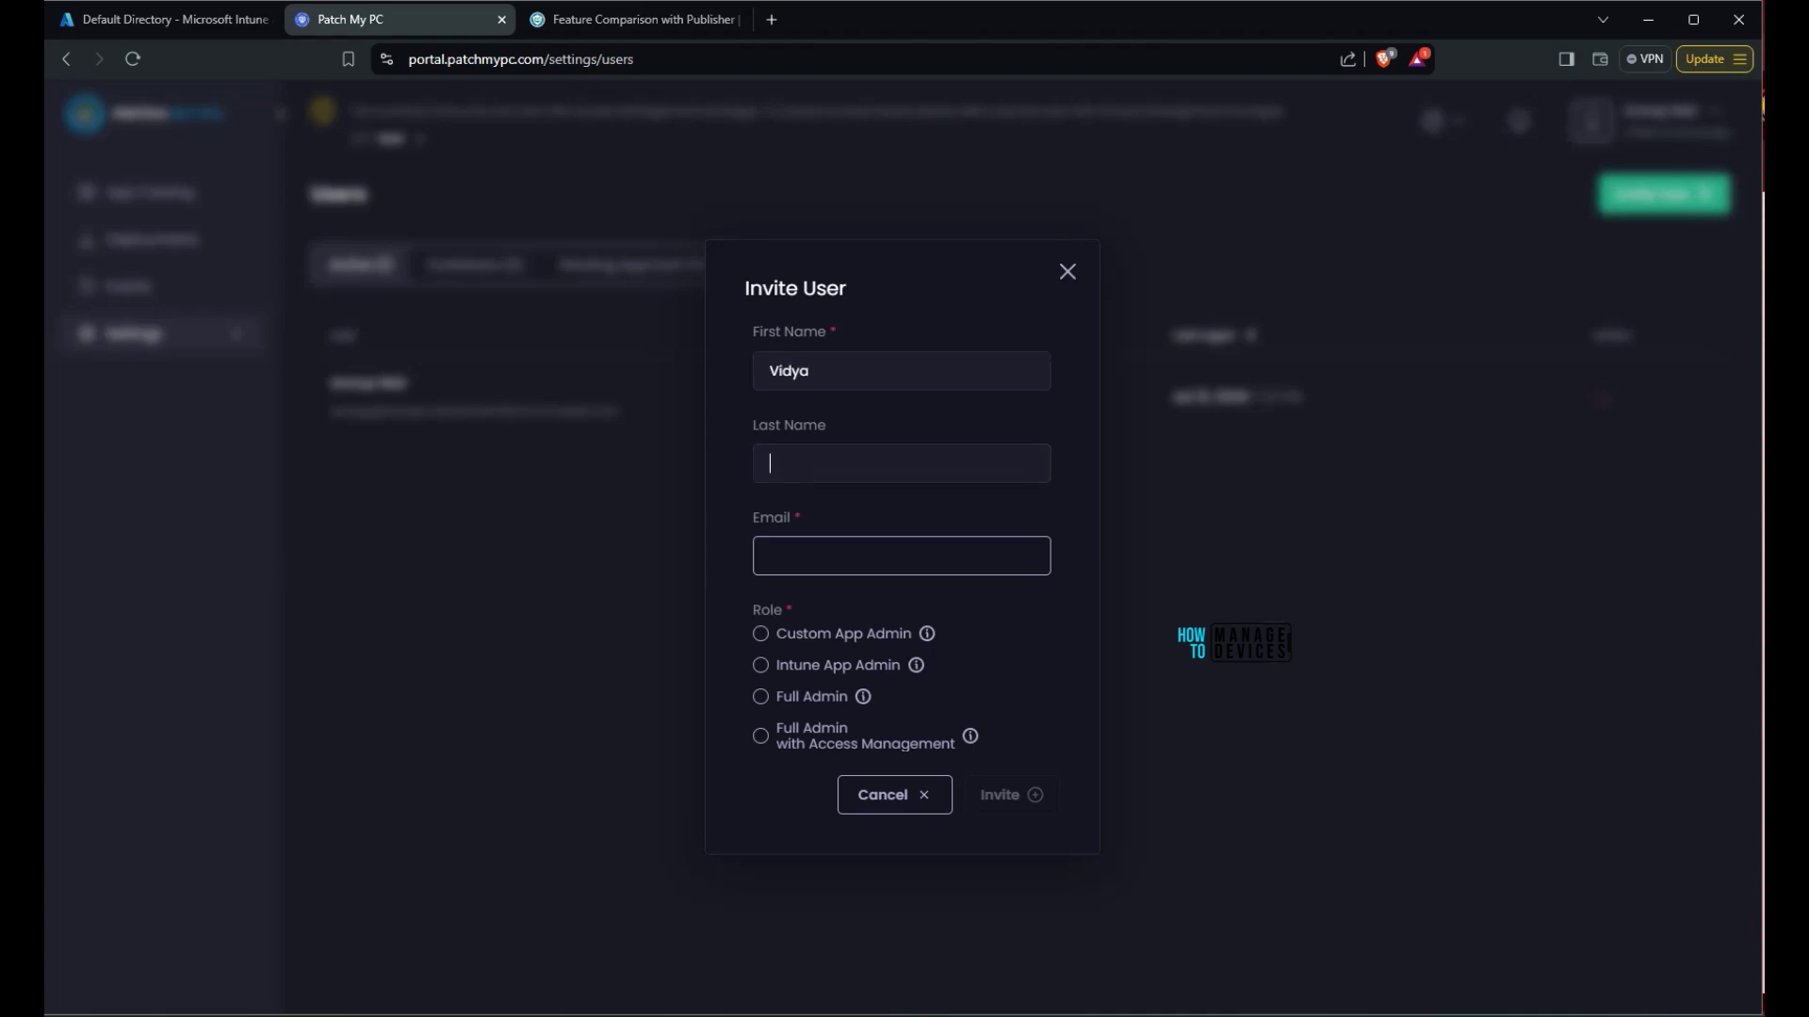
type("Vidya")
key("BackSpace")
key("BackSpace")
key("BackSpace")
key("BackSpace")
key("BackSpace")
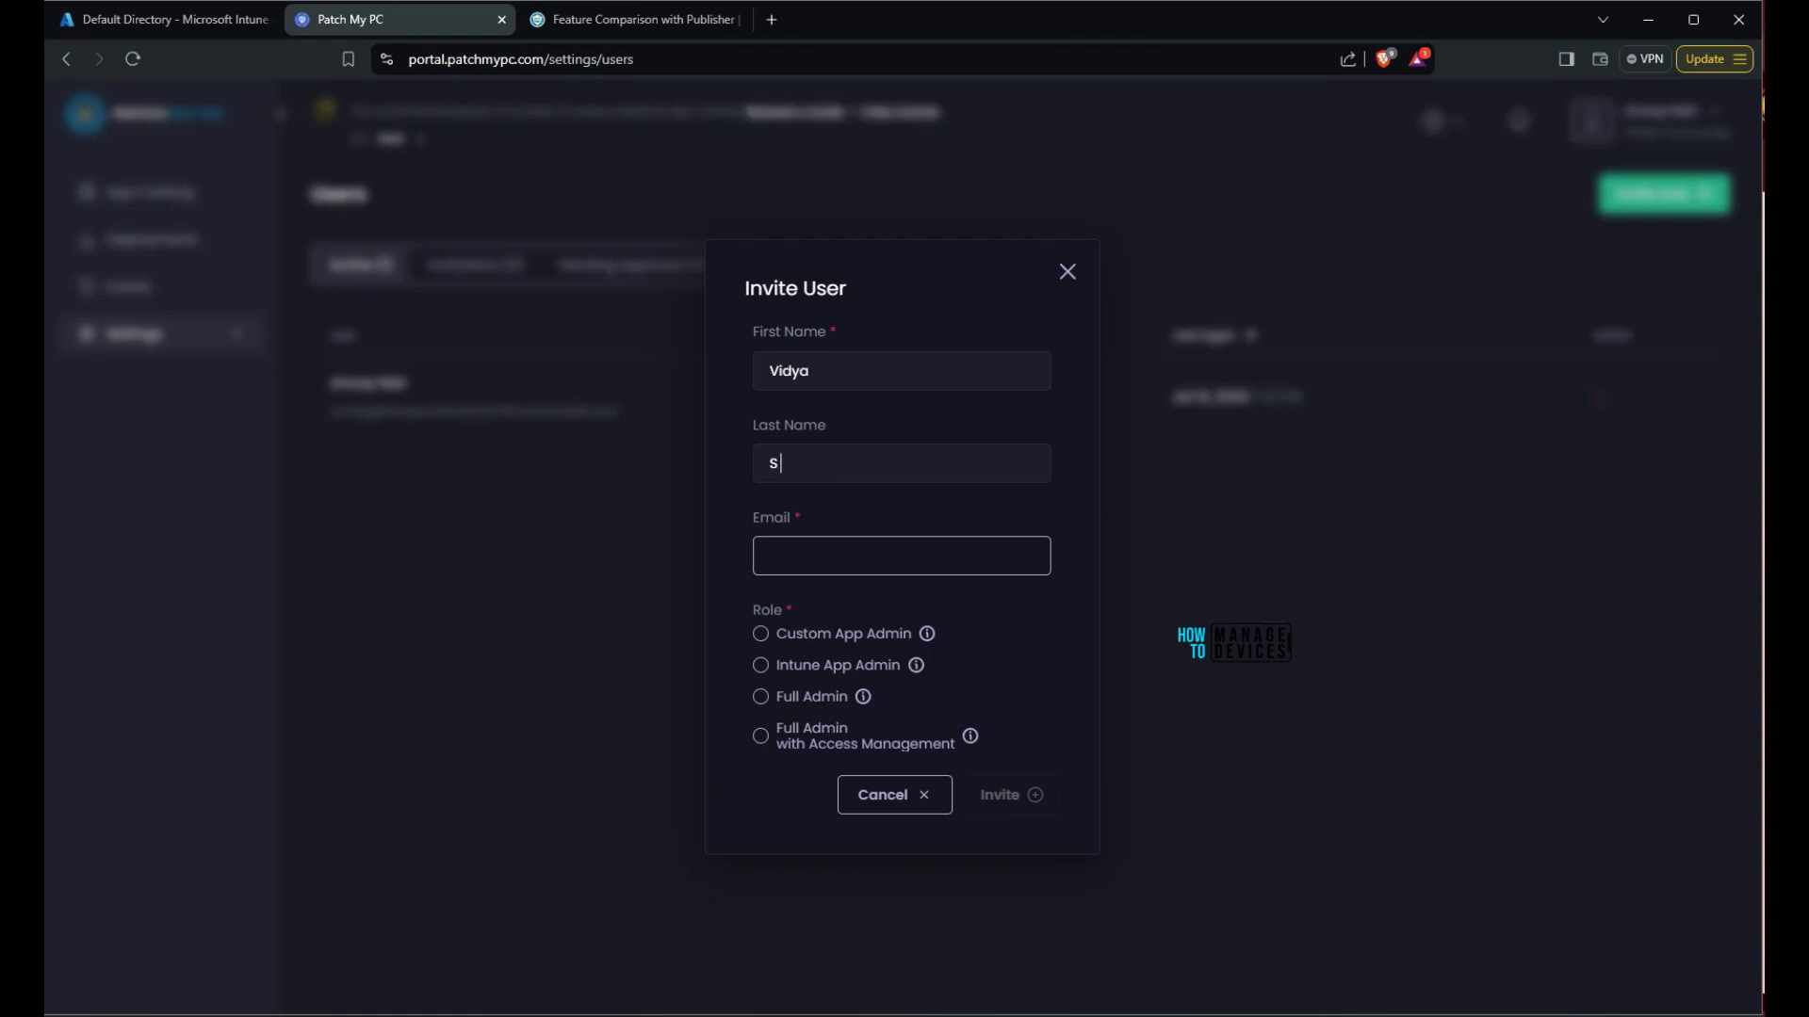
key("Tab")
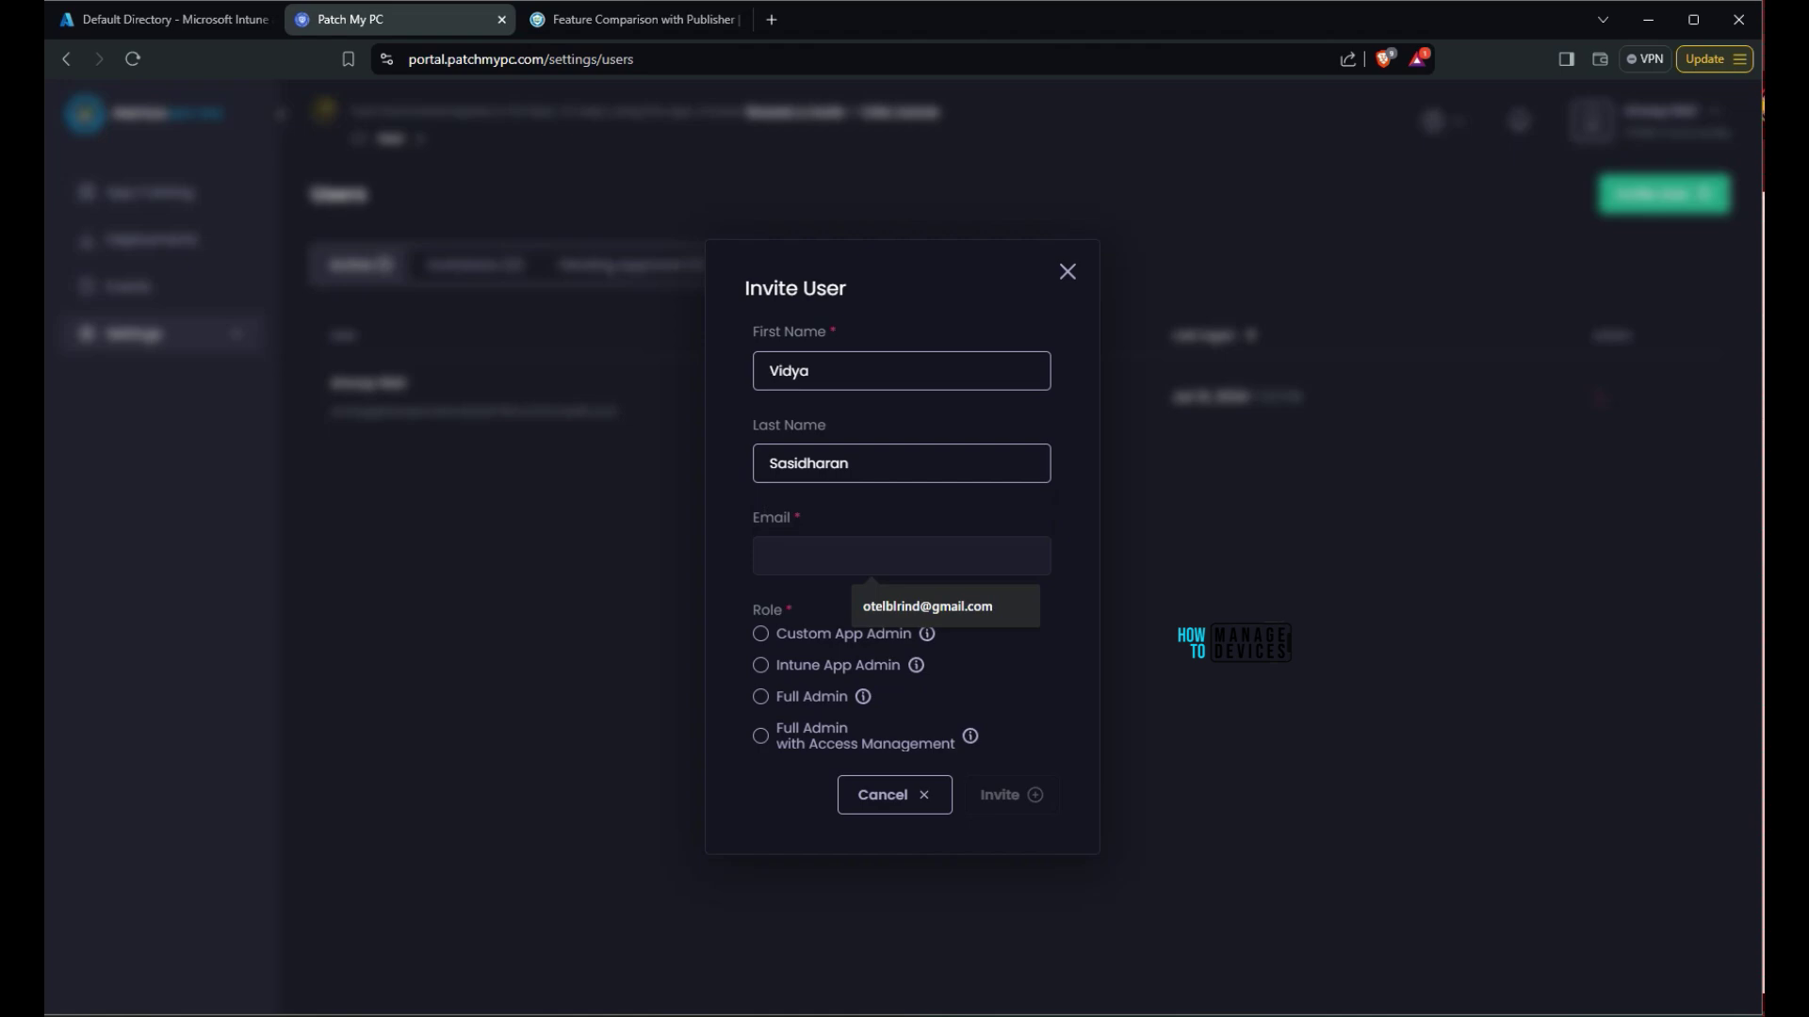
Assign the Full Admin with Access Management role and send the invitation
key("Tab")
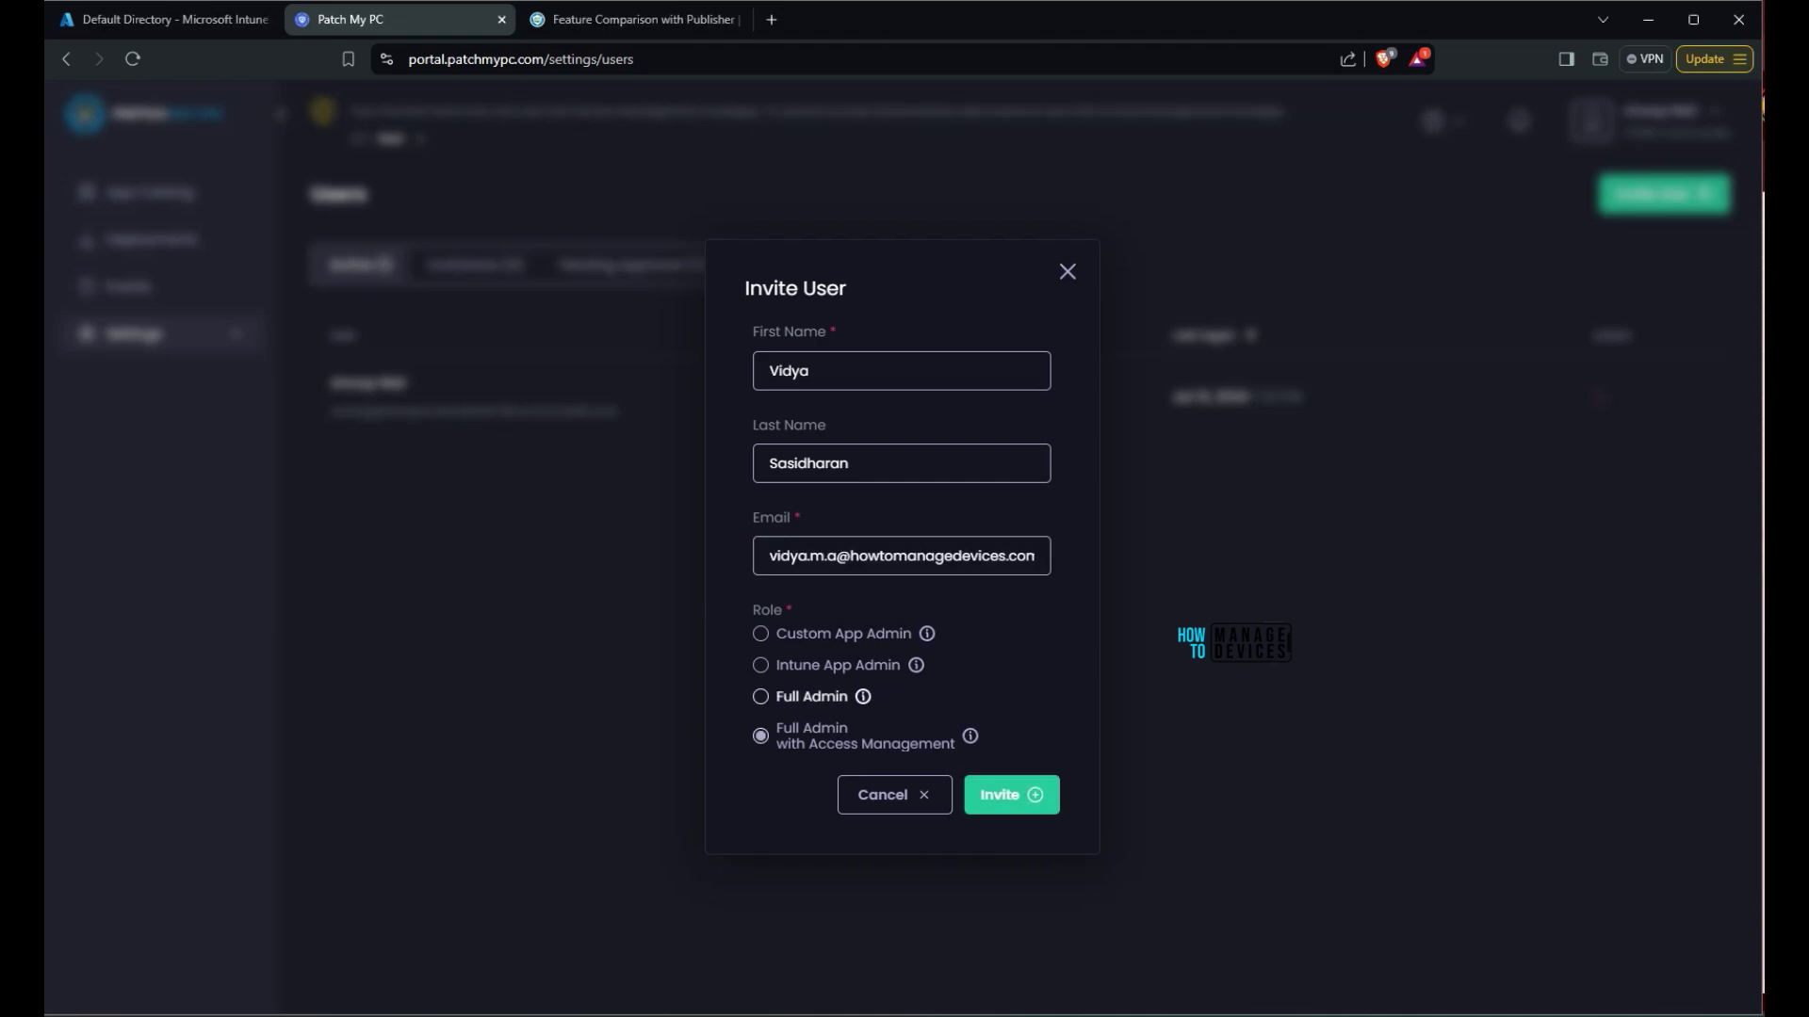
key("Up")
key("Up")
key("Up")
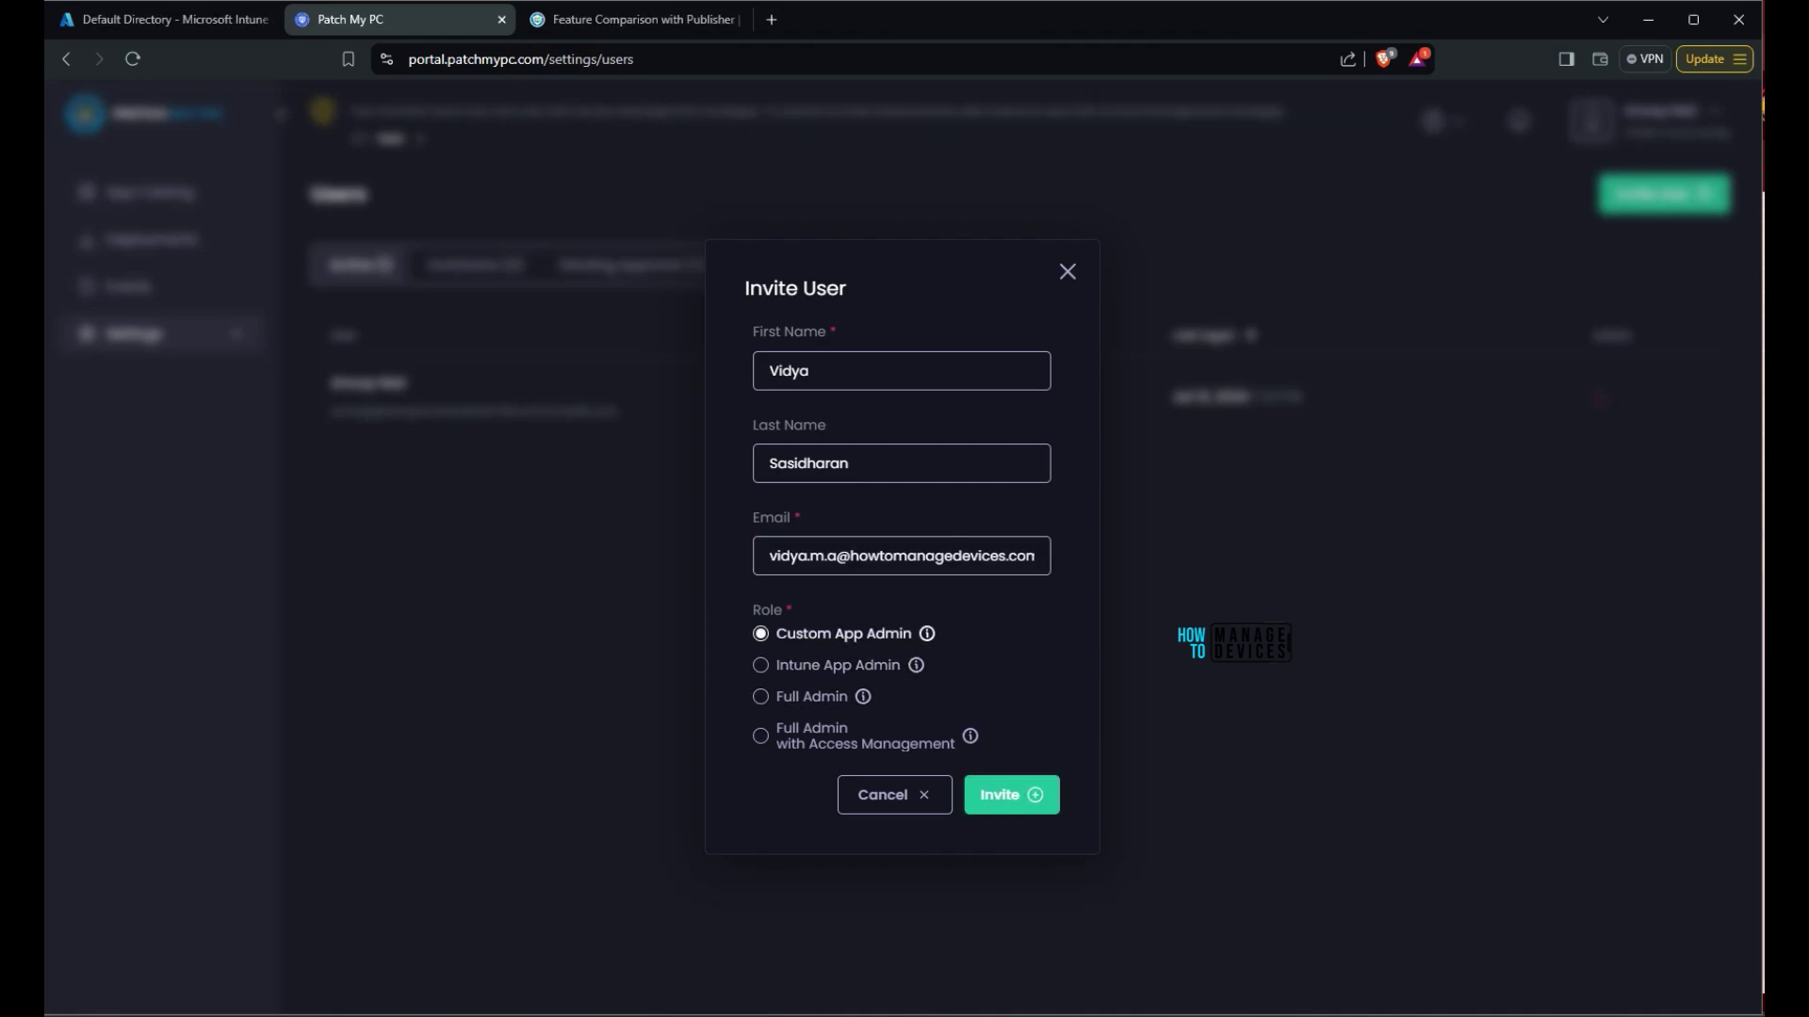
key("Tab")
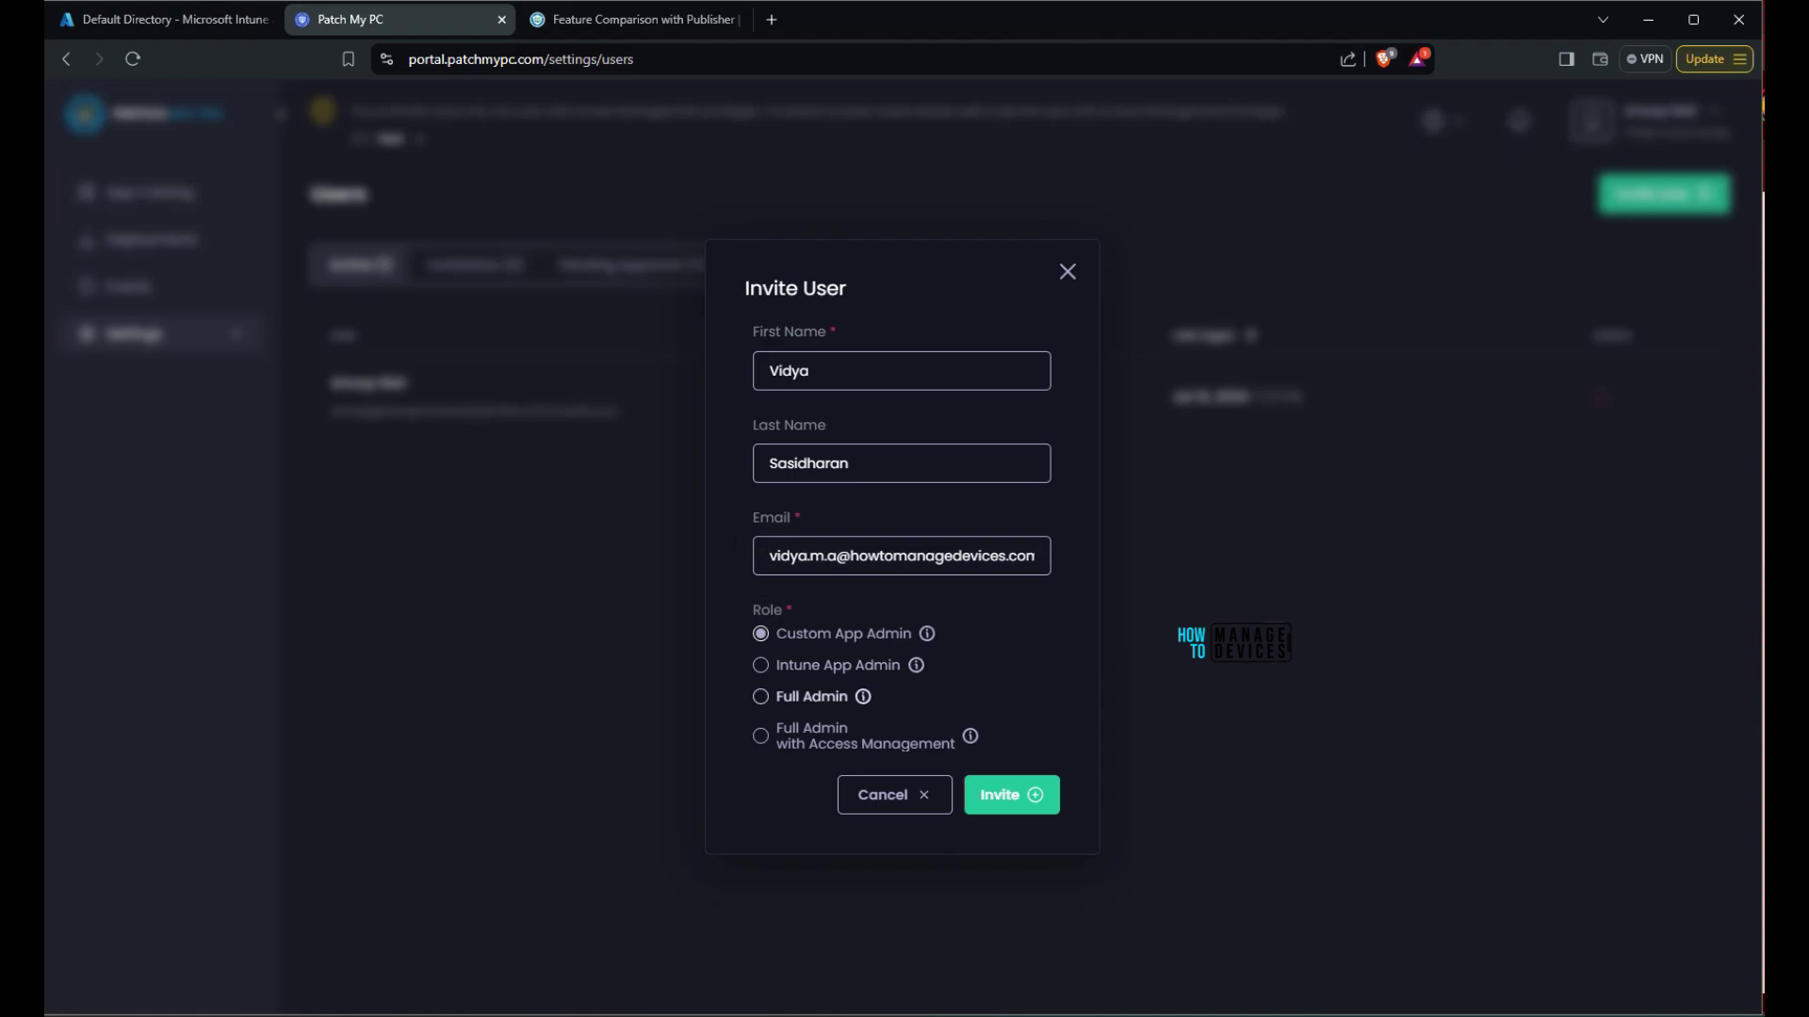
left_click(760, 736)
key("Return")
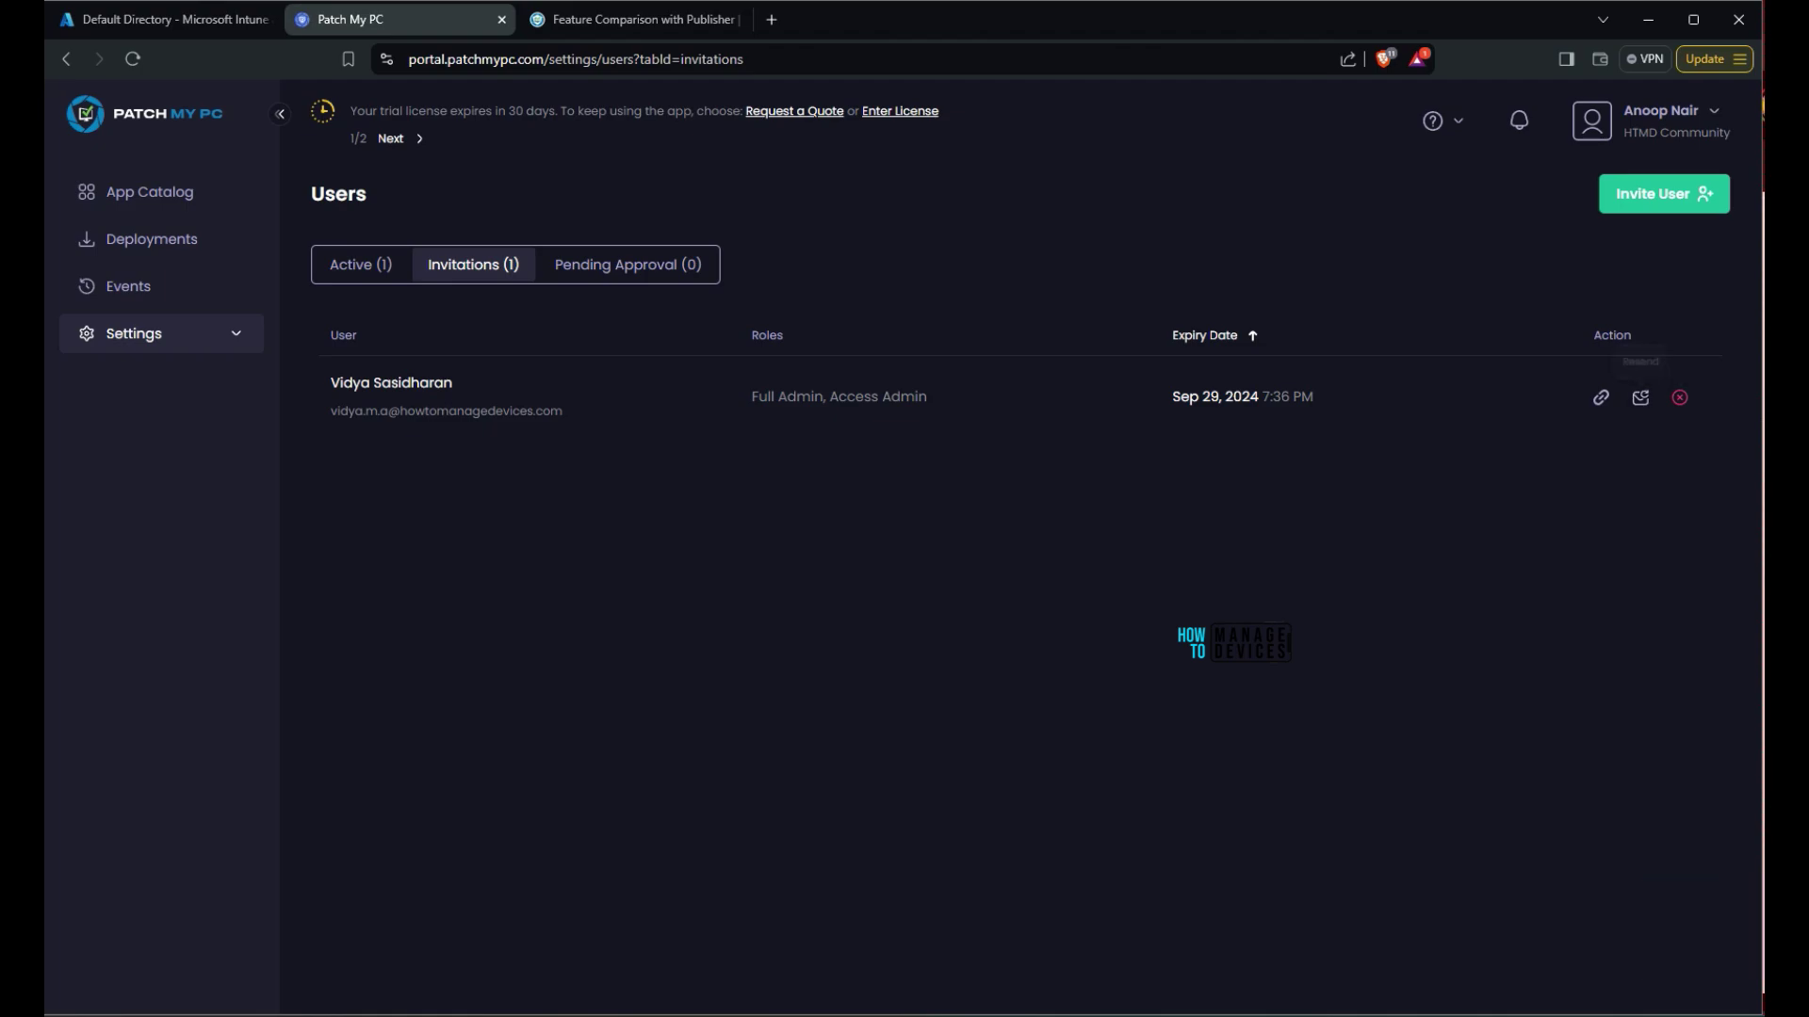
Copy the pending invitation's link and open the Company settings page
left_click(1601, 397)
left_click(1600, 397)
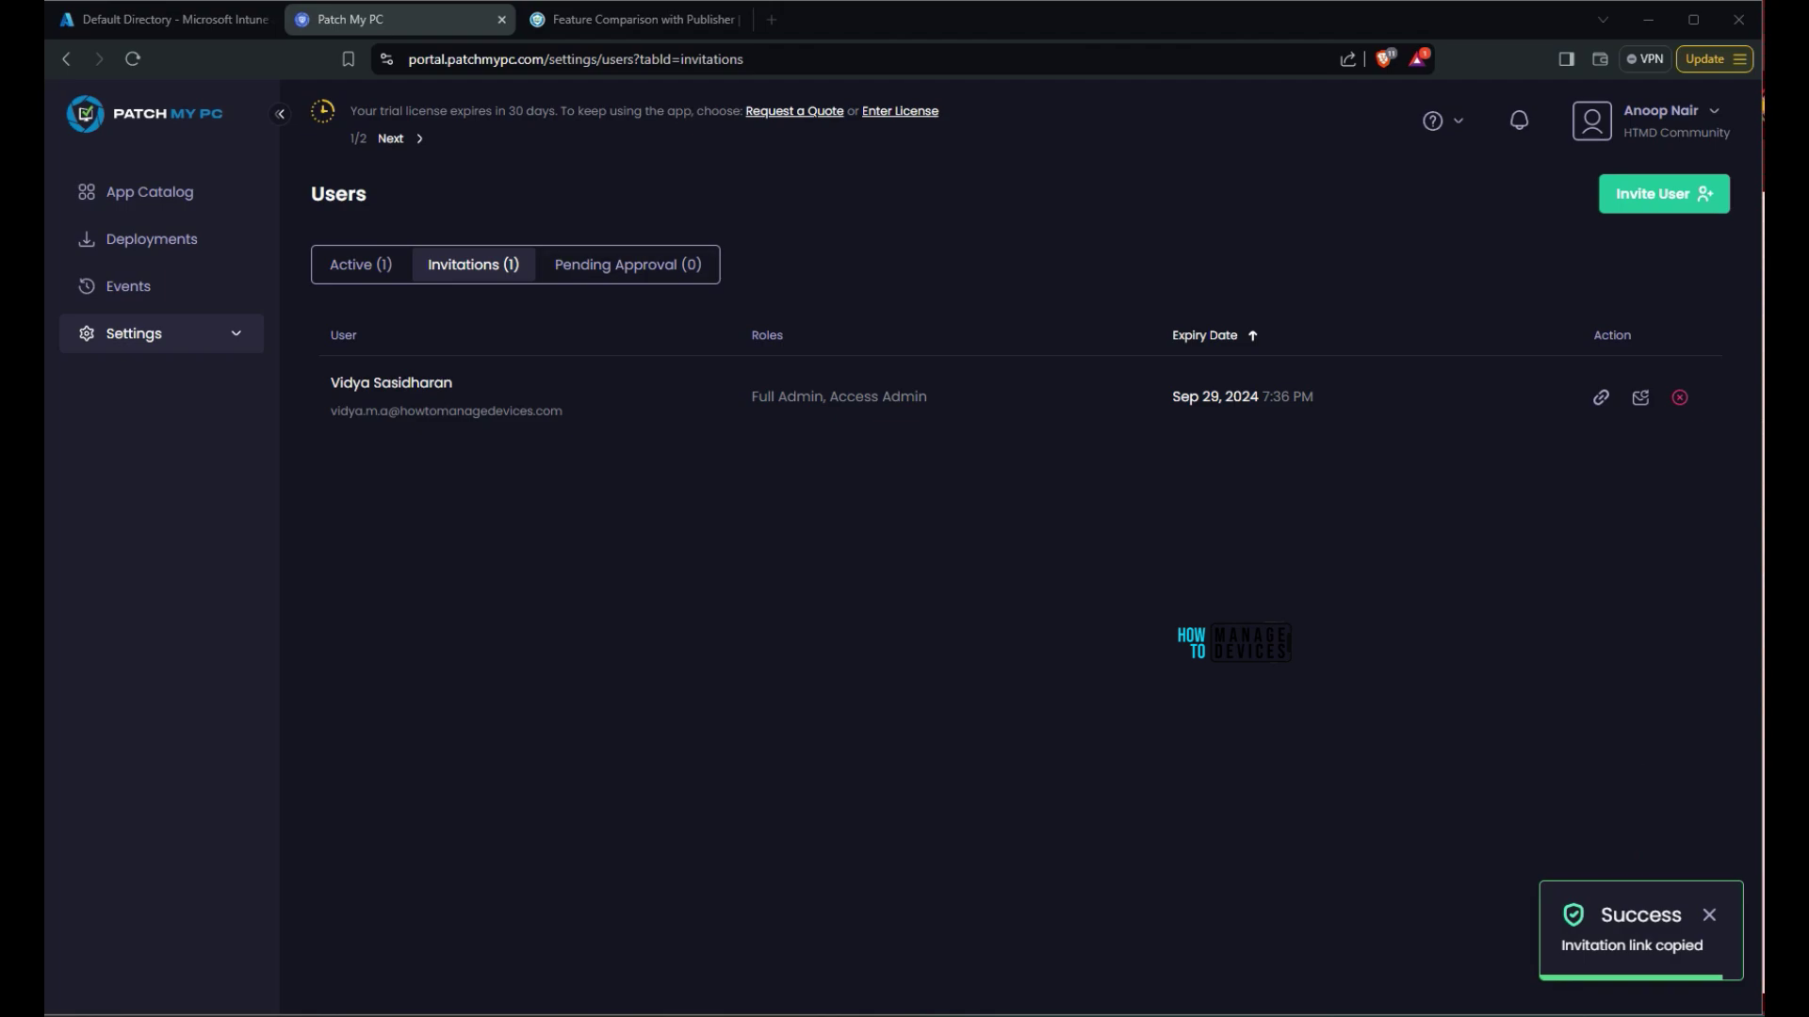
left_click(134, 333)
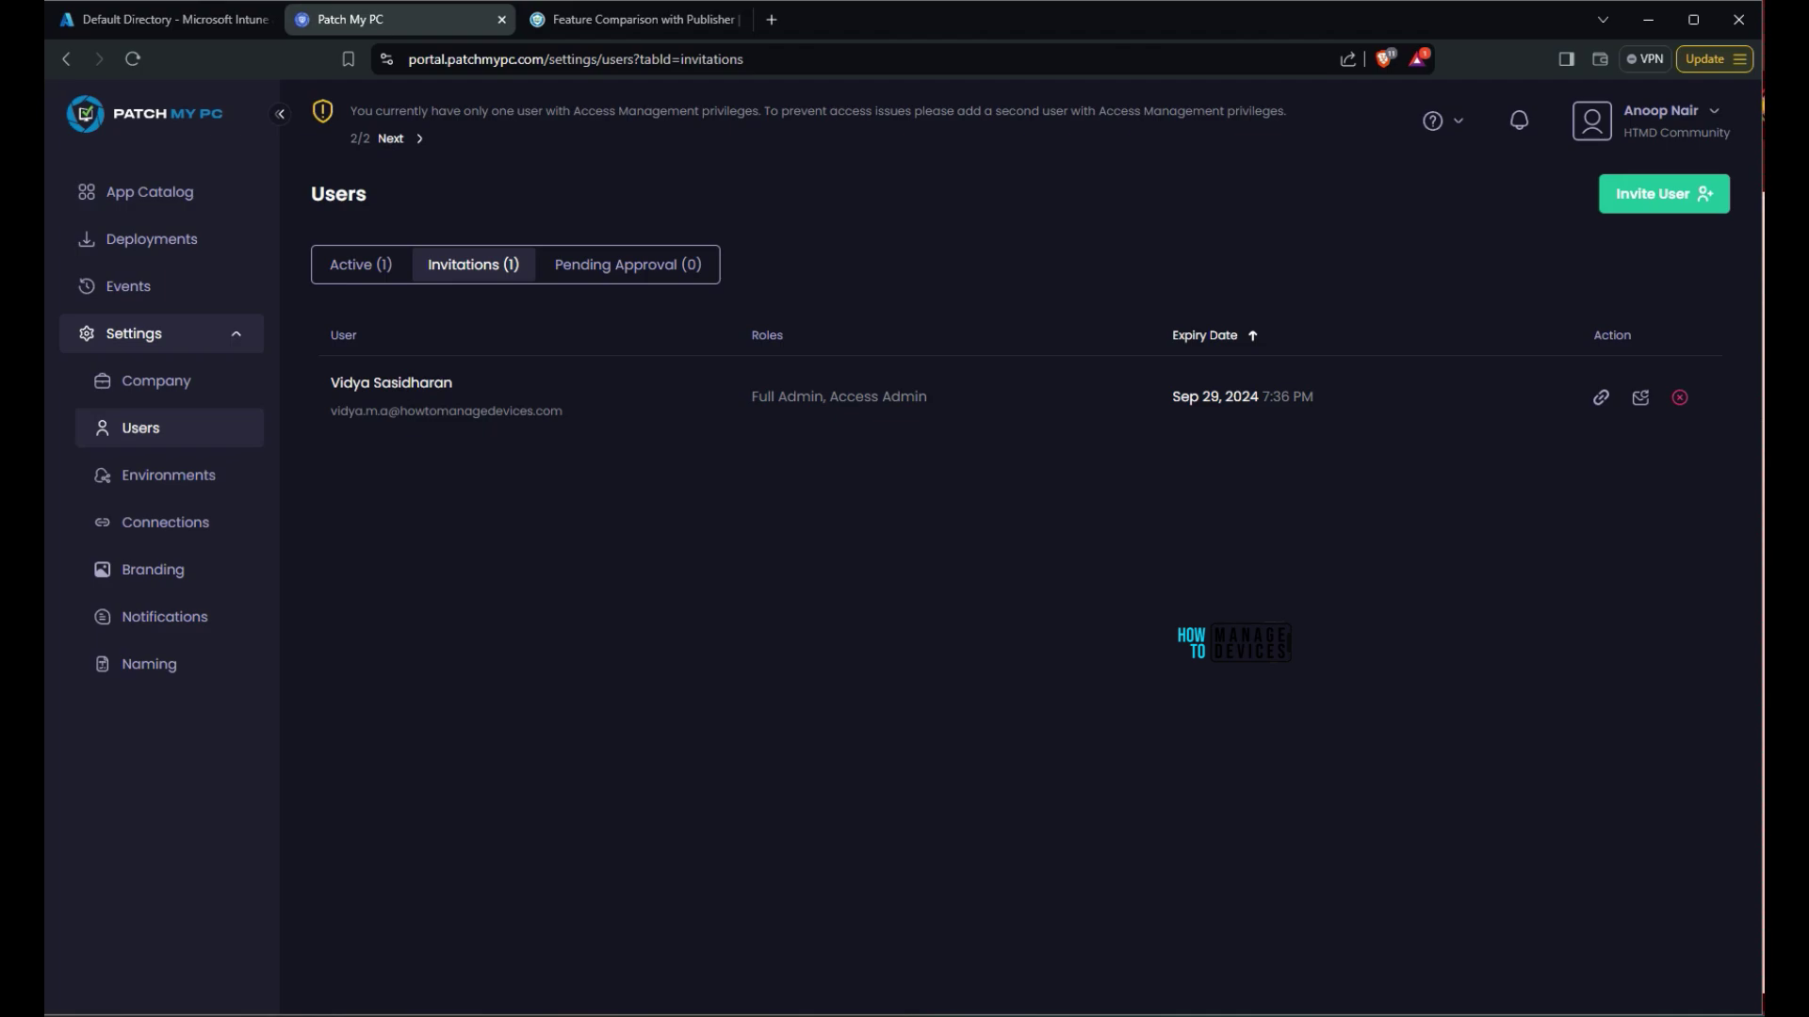
left_click(156, 381)
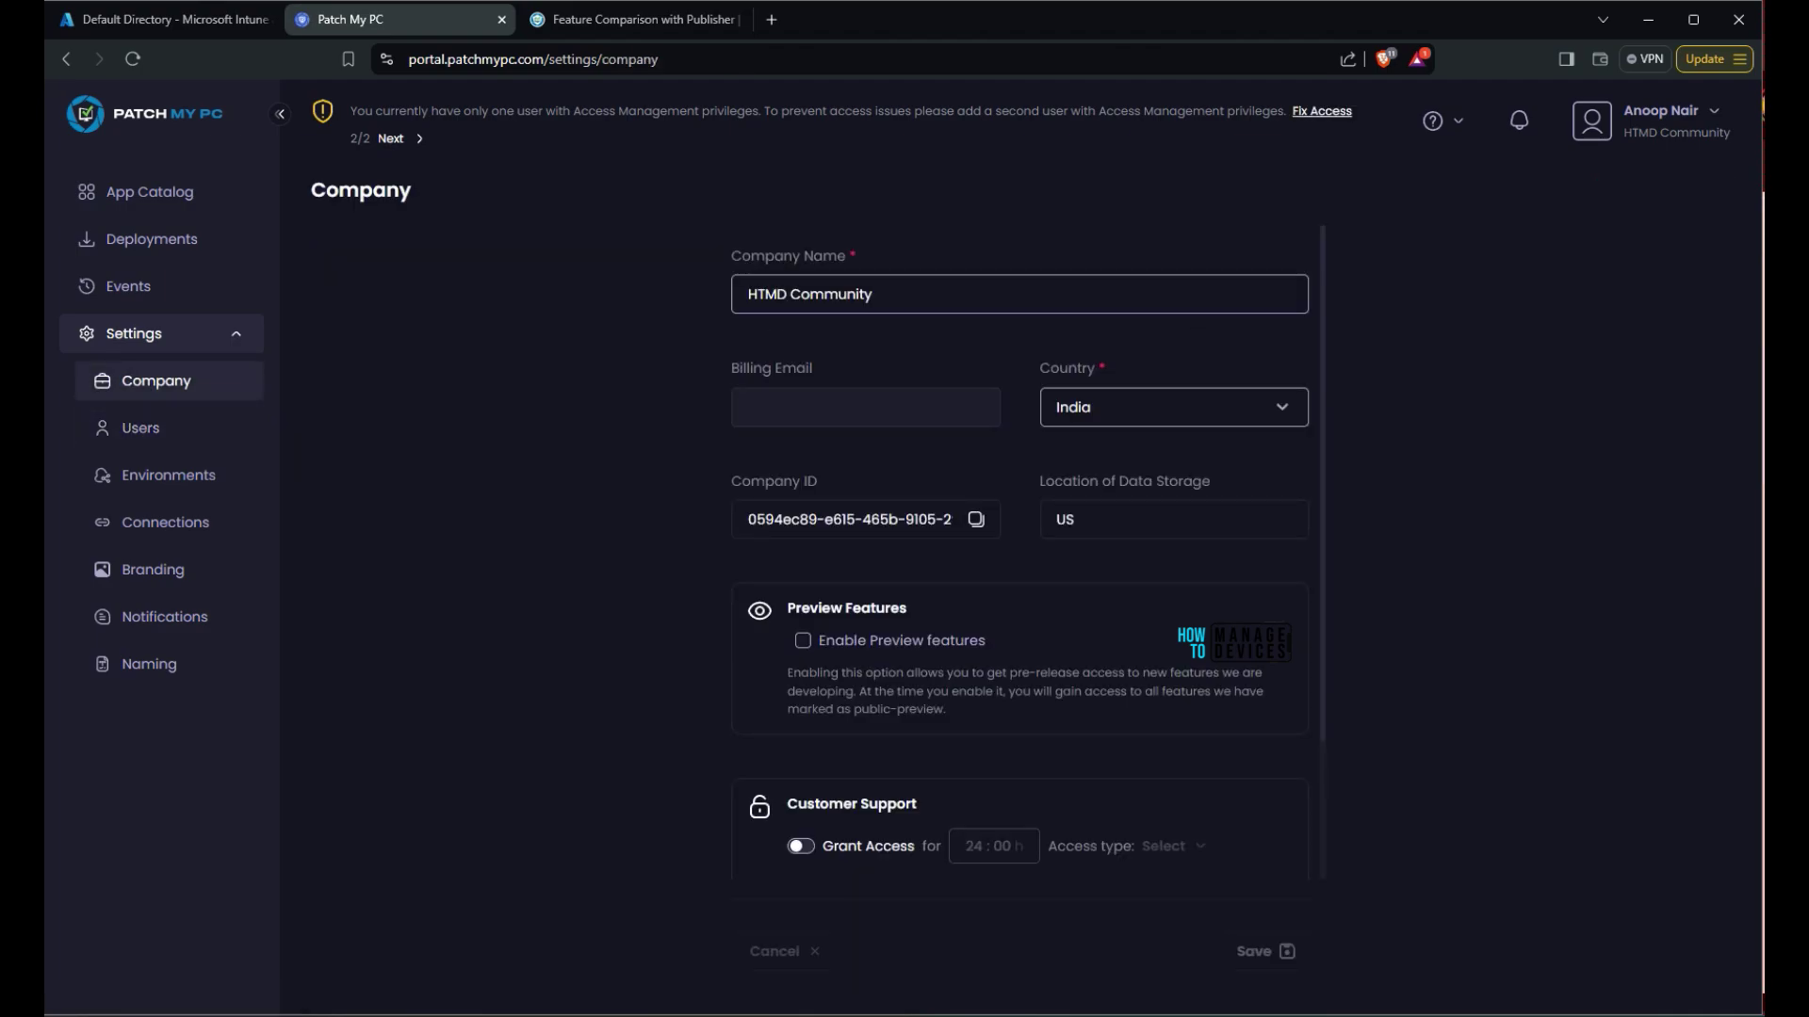
Enter the support billing email address and enable preview features
left_click(852, 407)
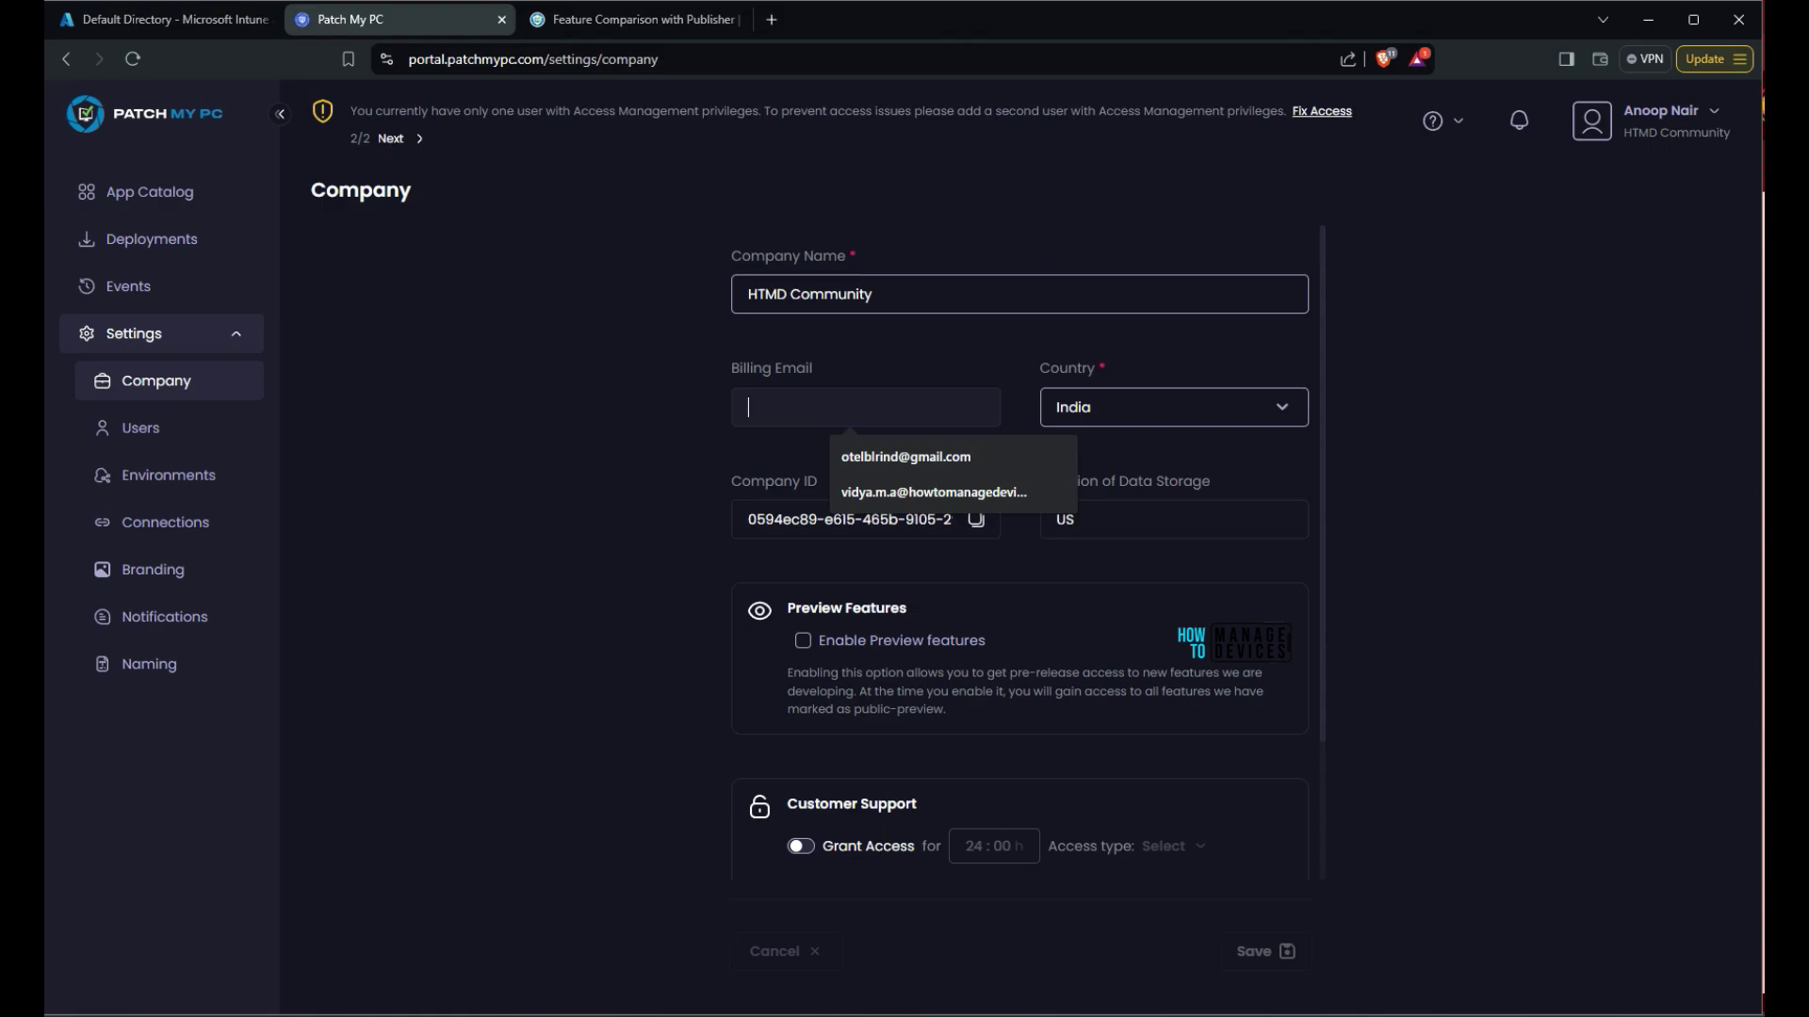
key("ctrl+v")
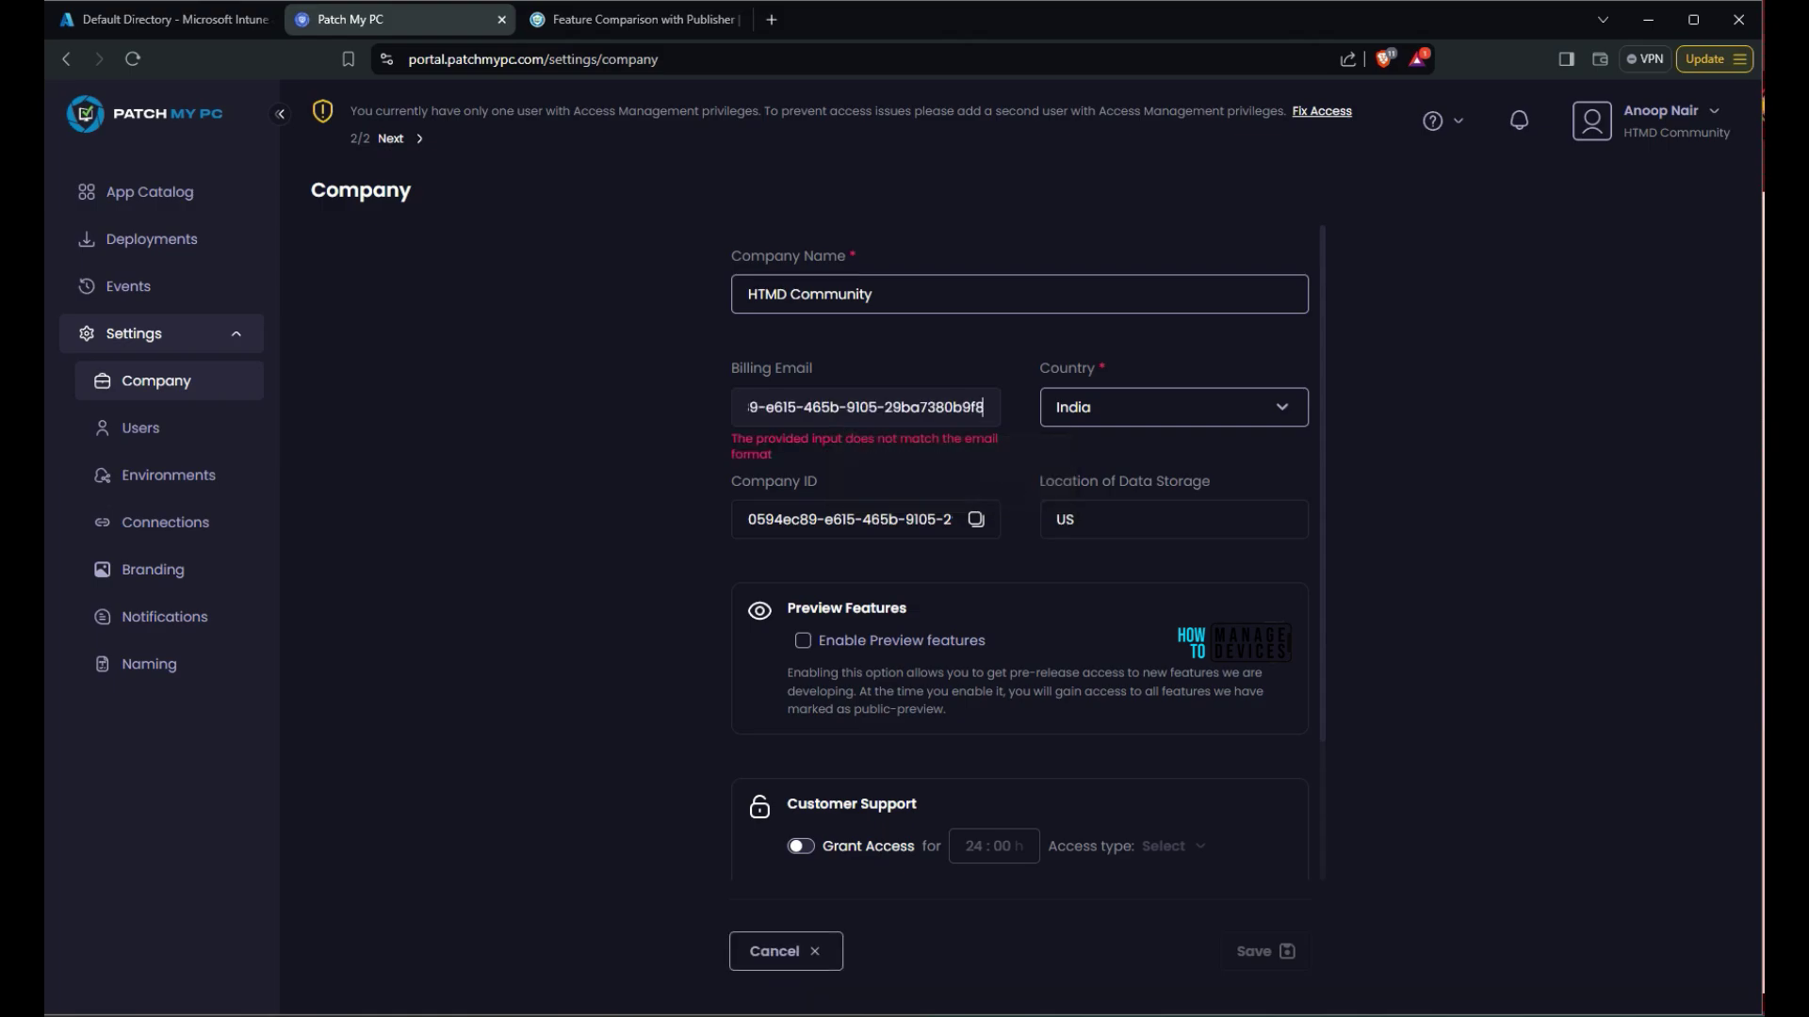
key("ctrl+z")
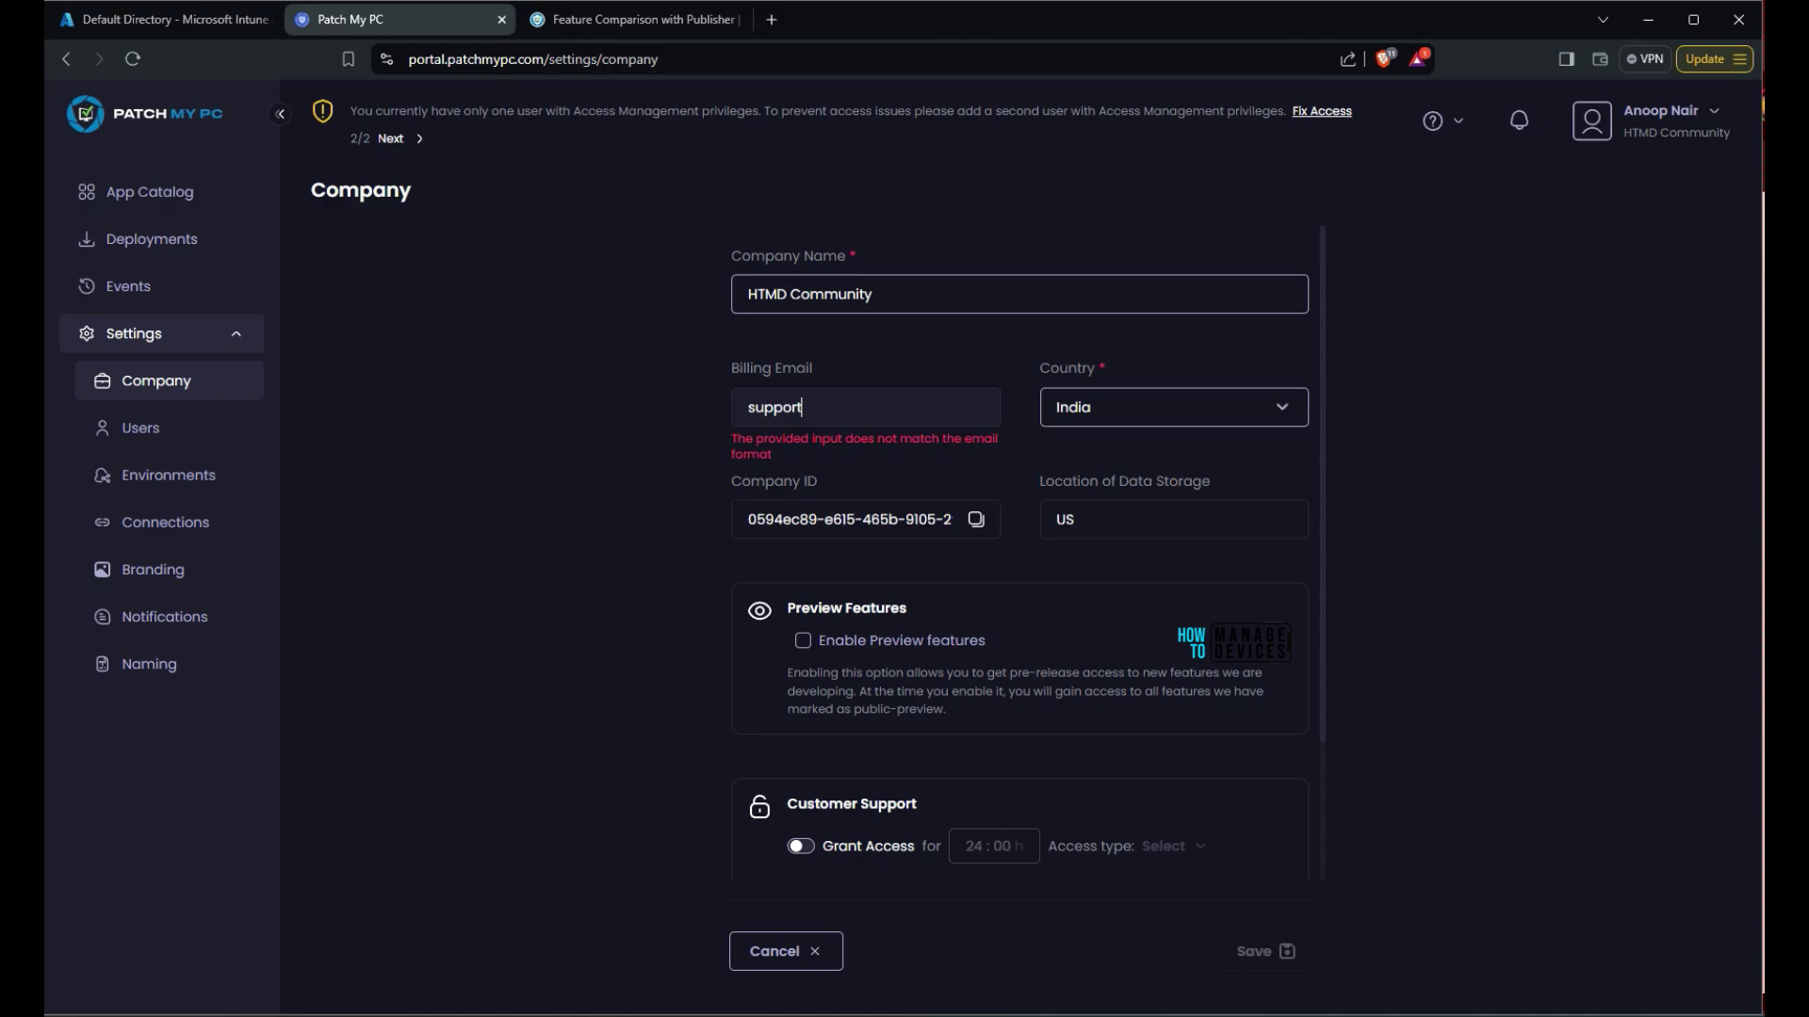
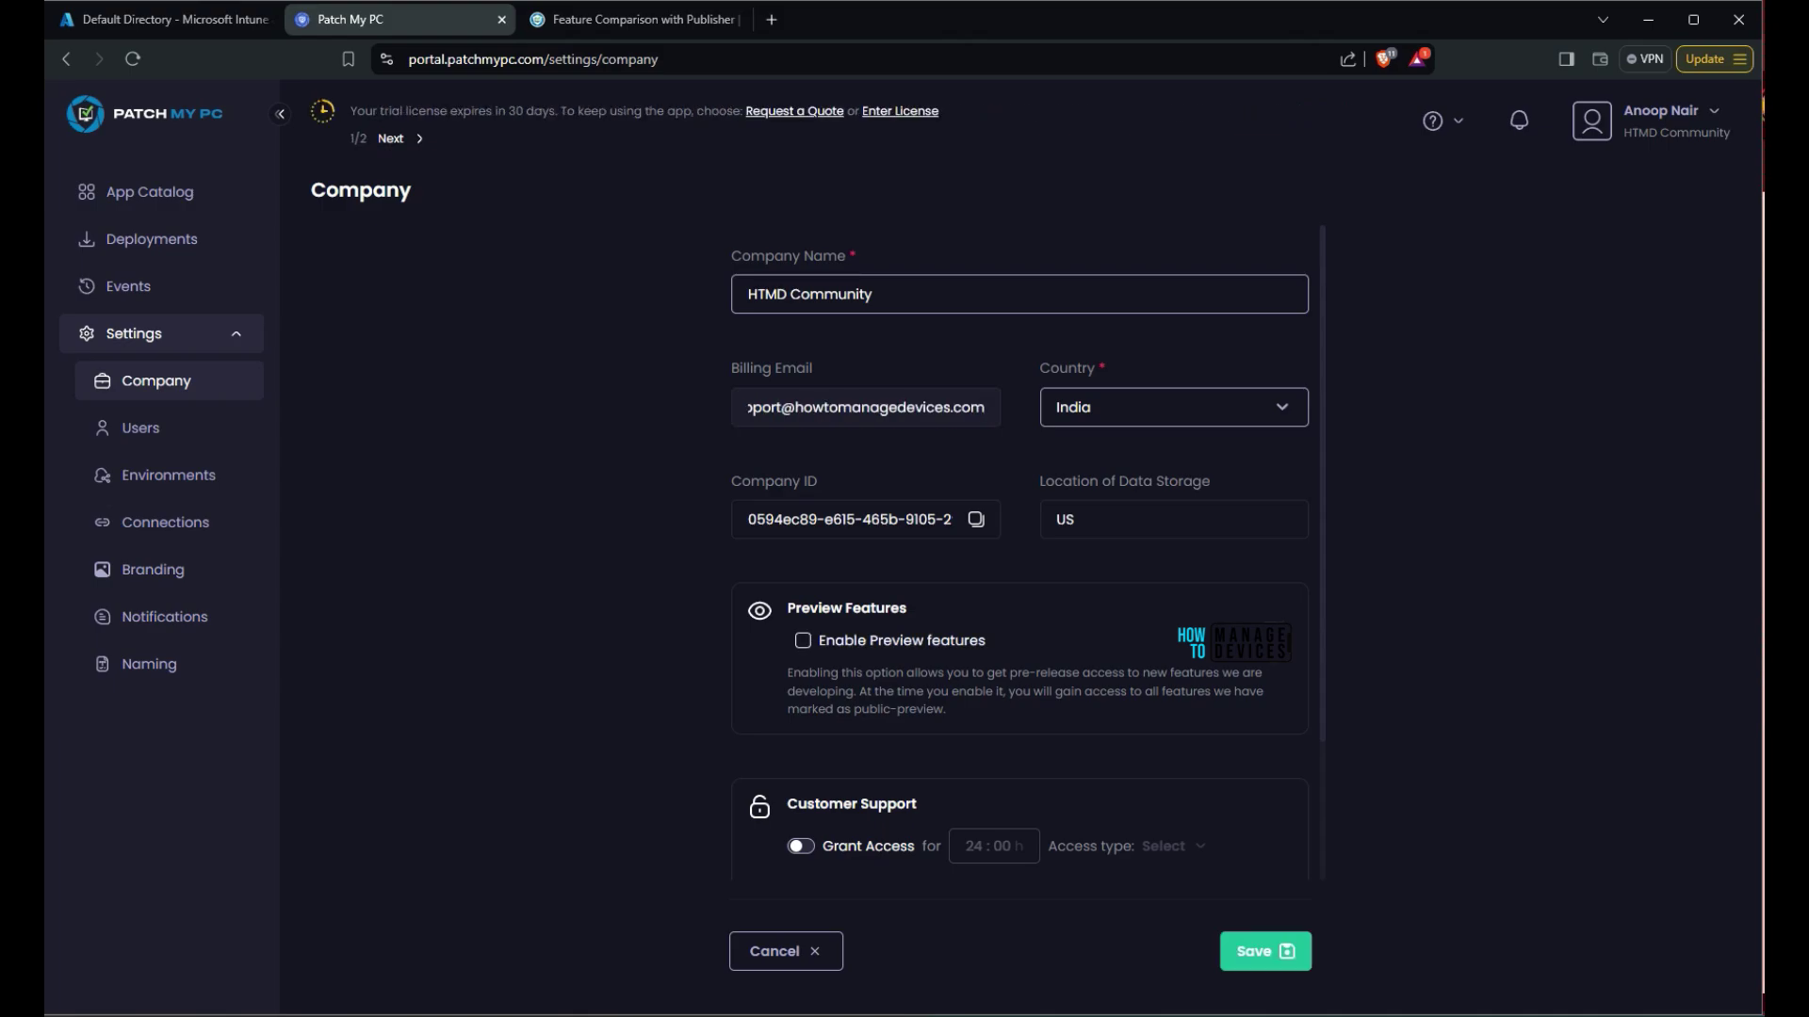
key("Home")
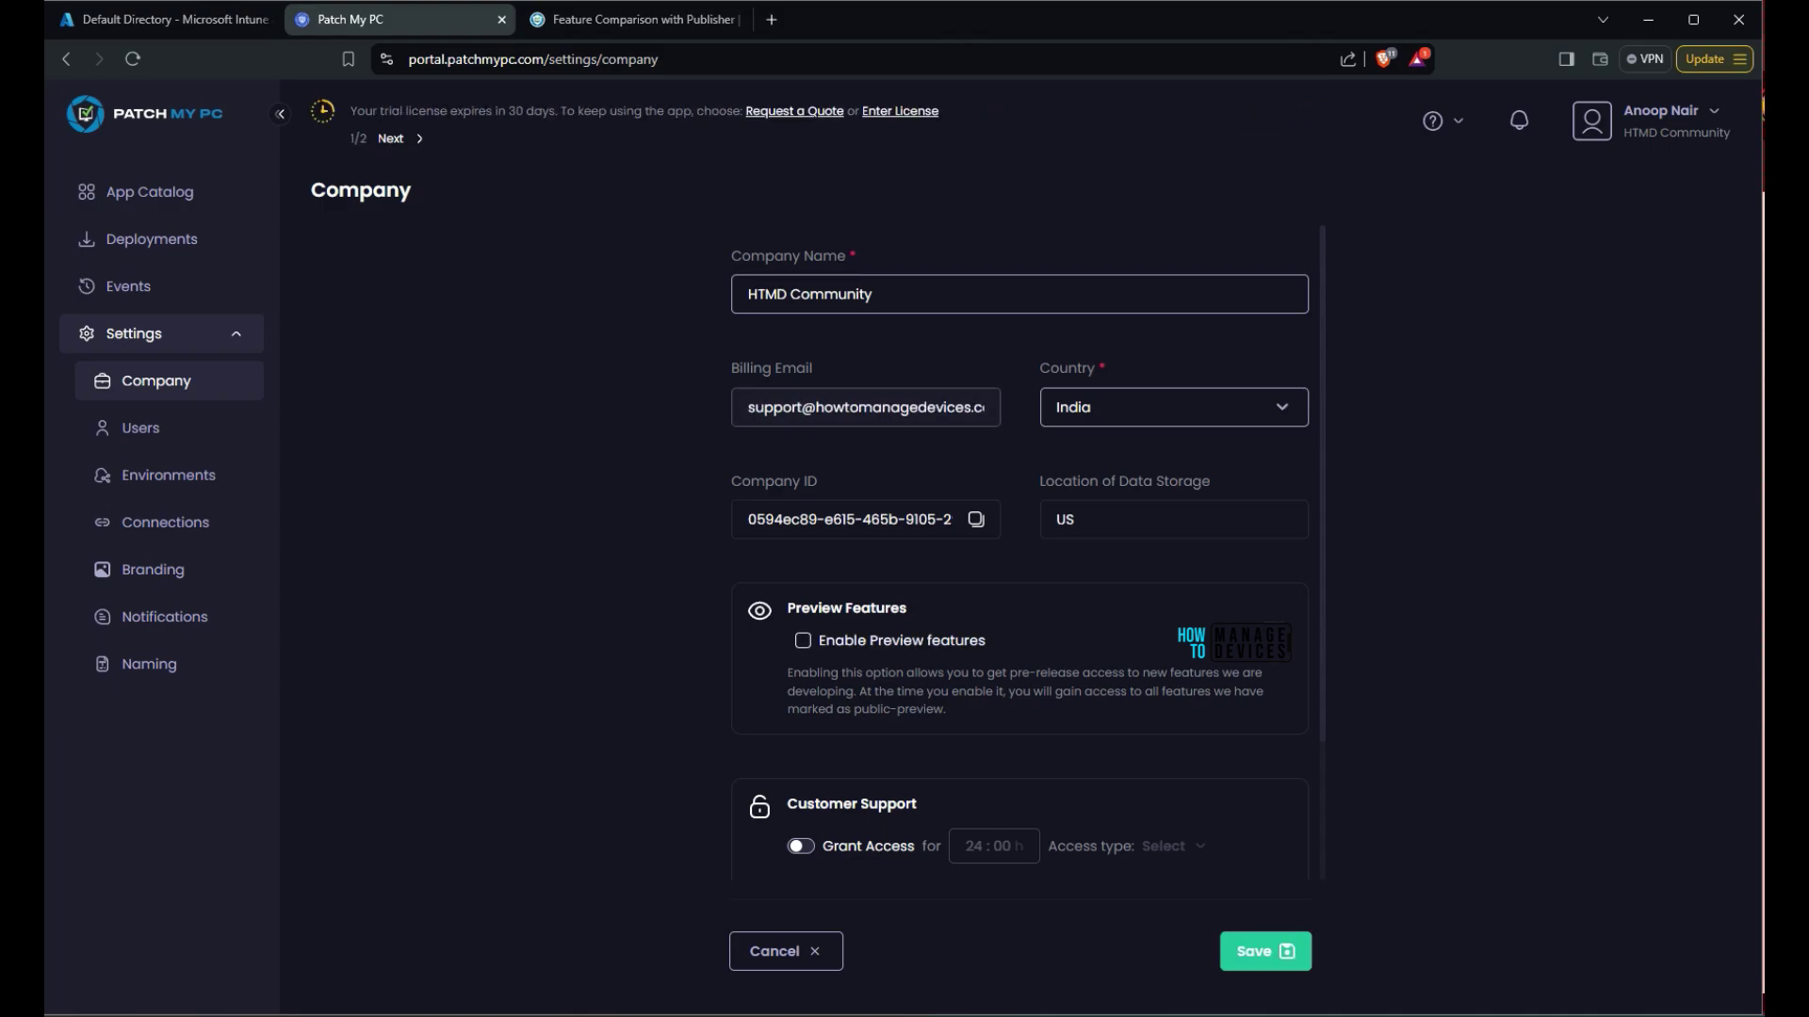
left_click(803, 640)
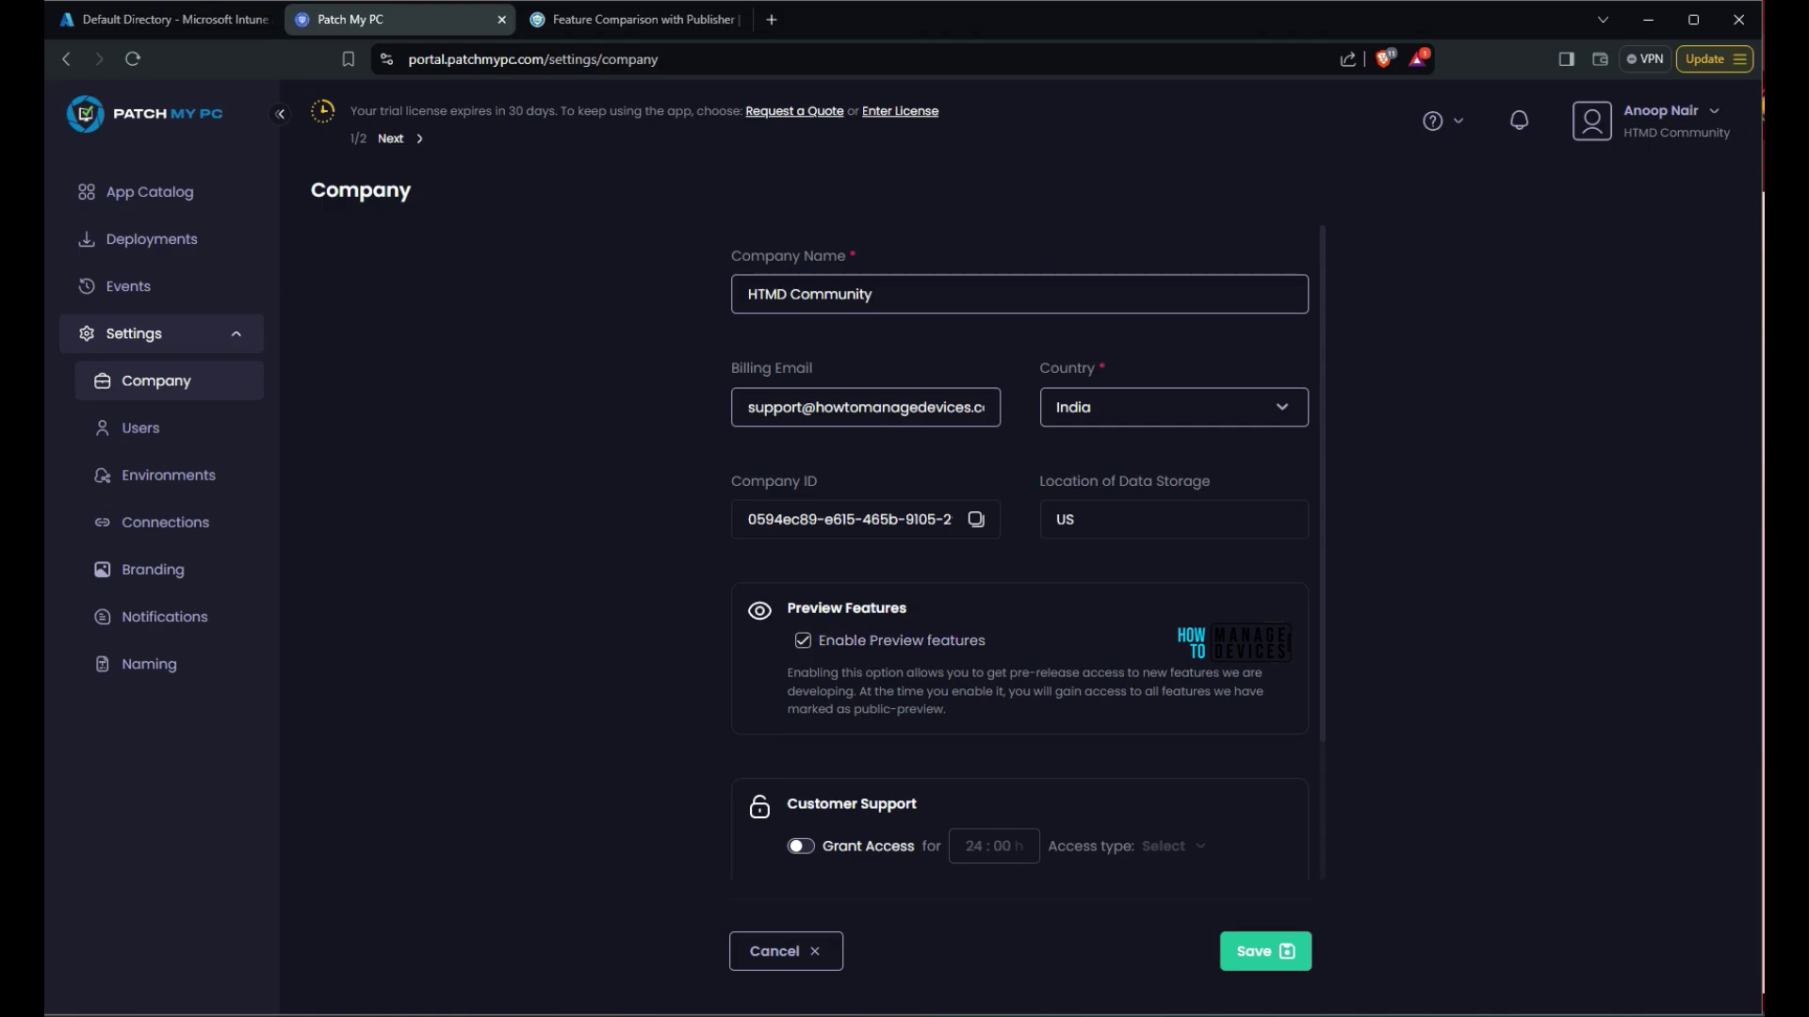
Grant customer support Read Only Admin access and save the company settings
key("space")
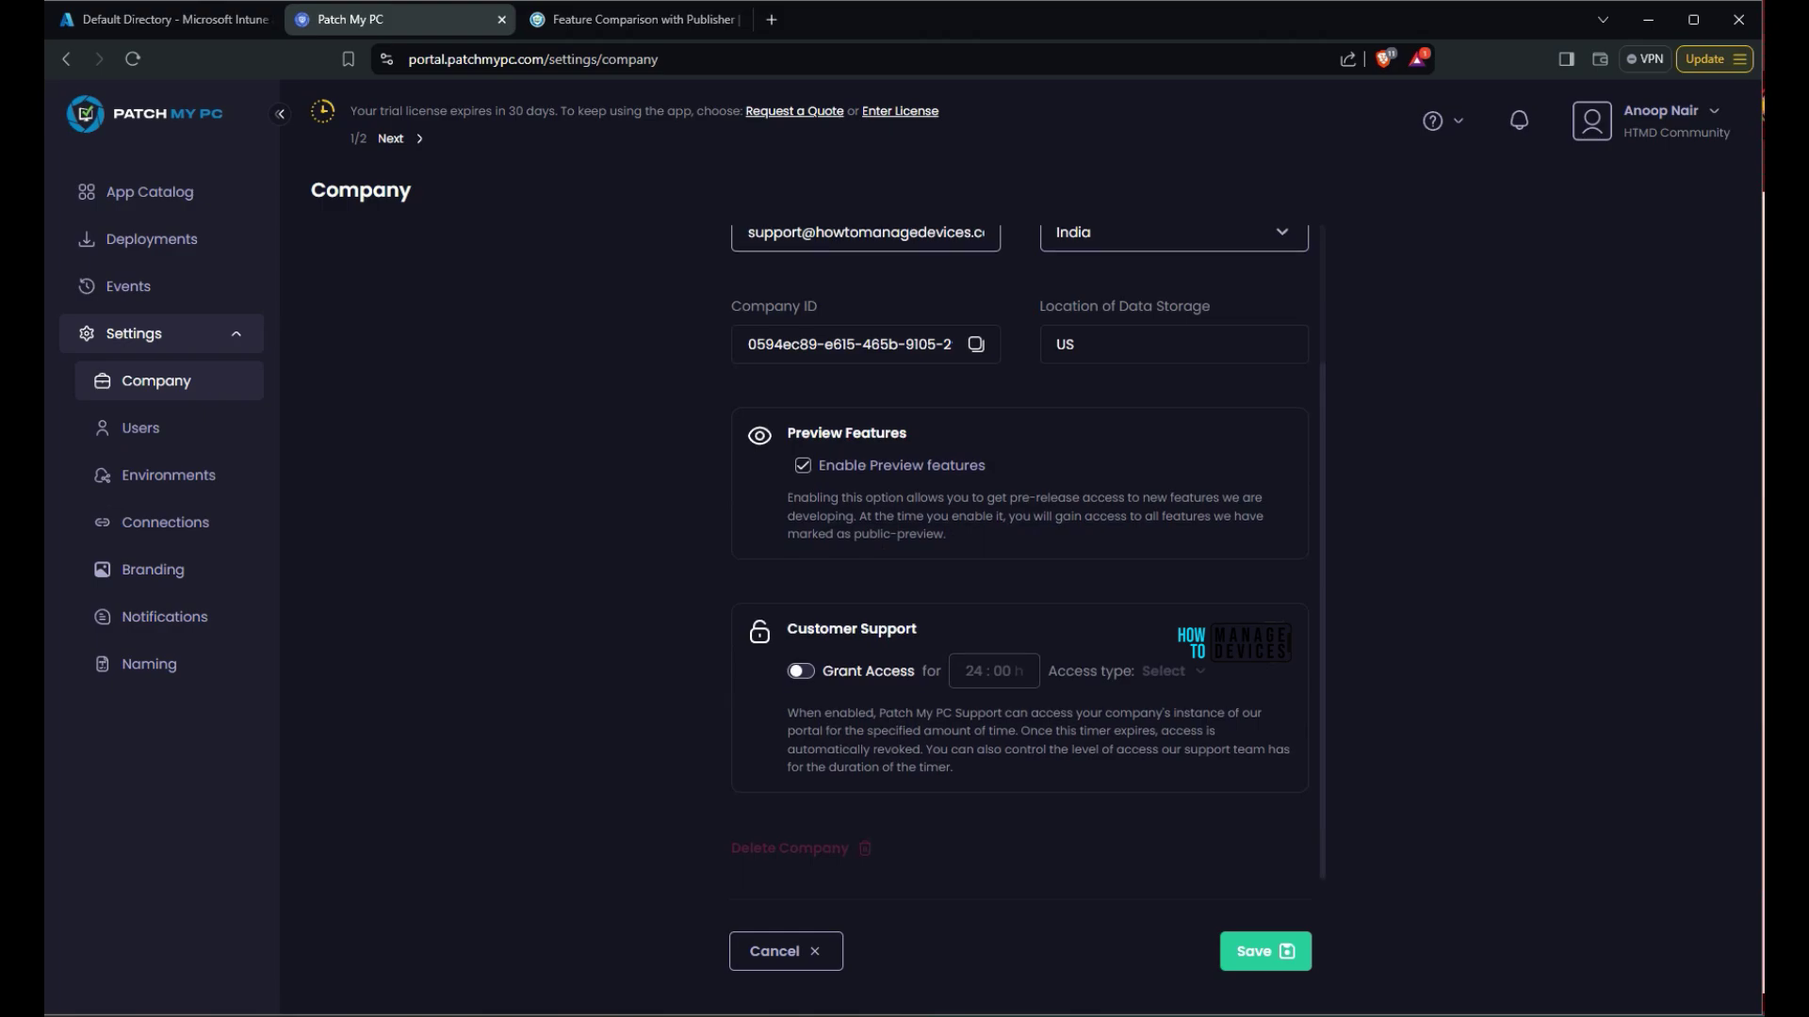
key("space")
key("space")
key("space")
key("space")
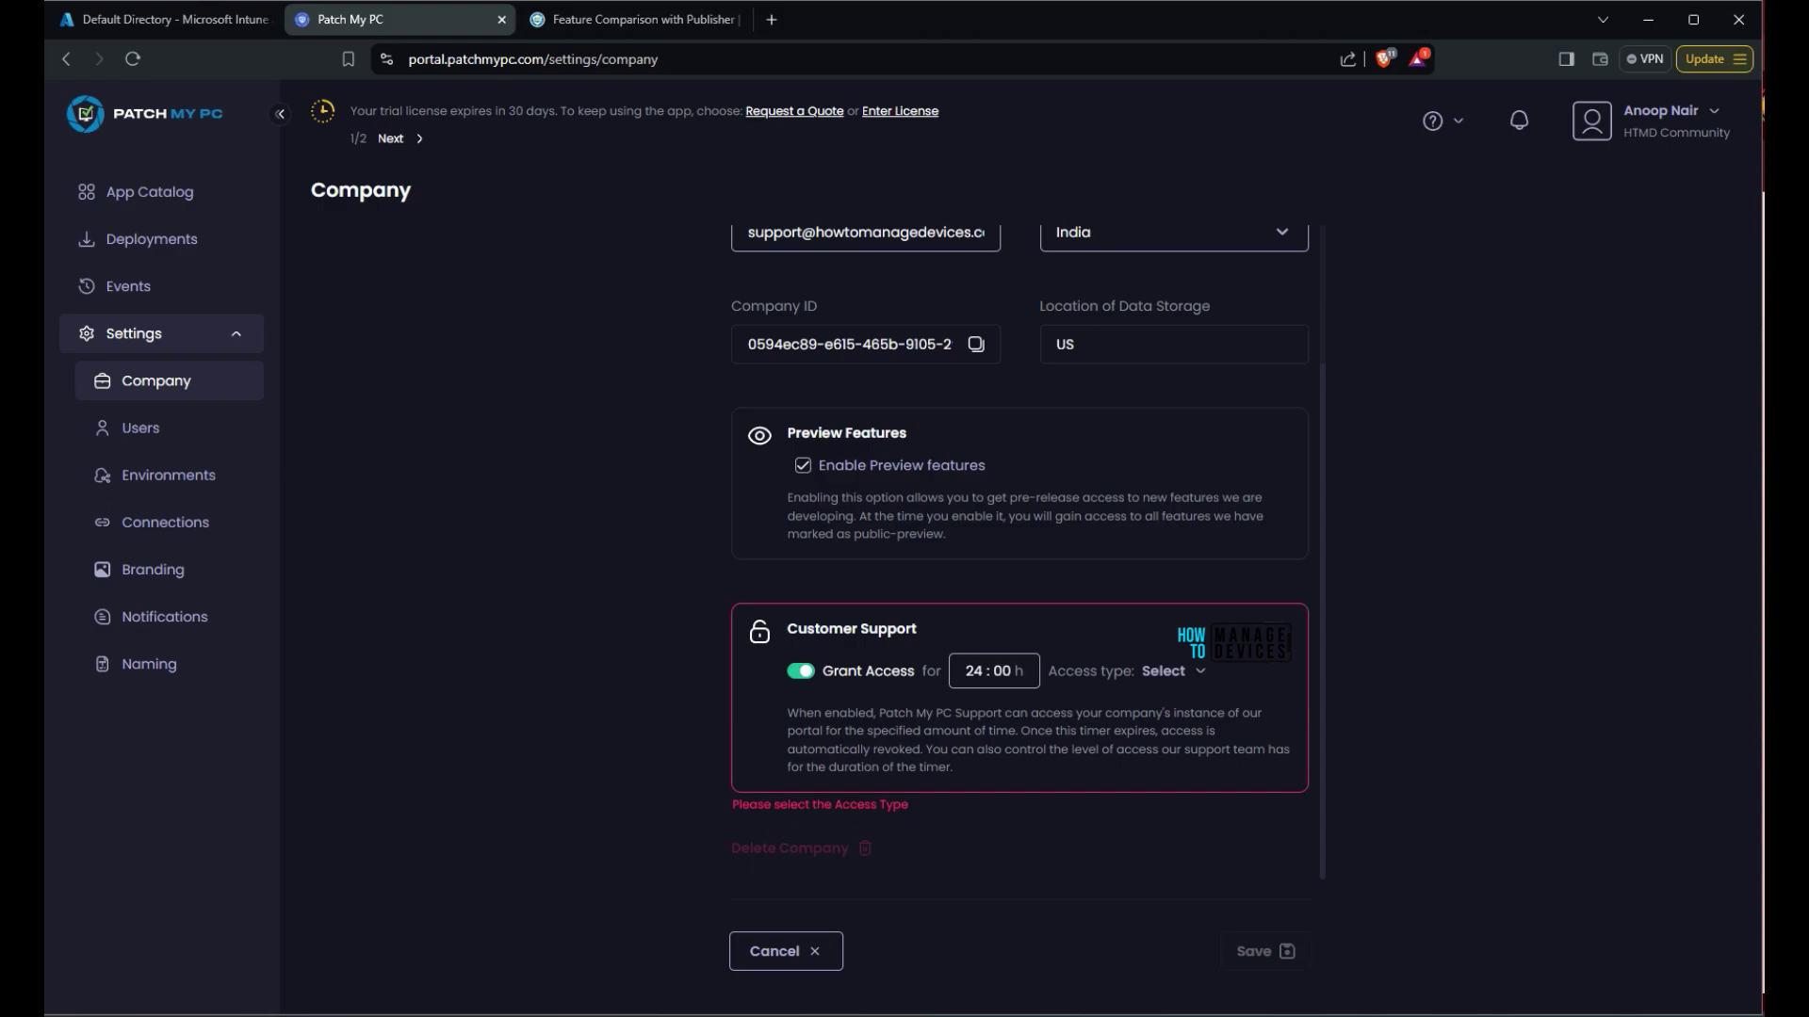
key("Tab")
key("Tab")
key("Down")
key("Down")
key("Return")
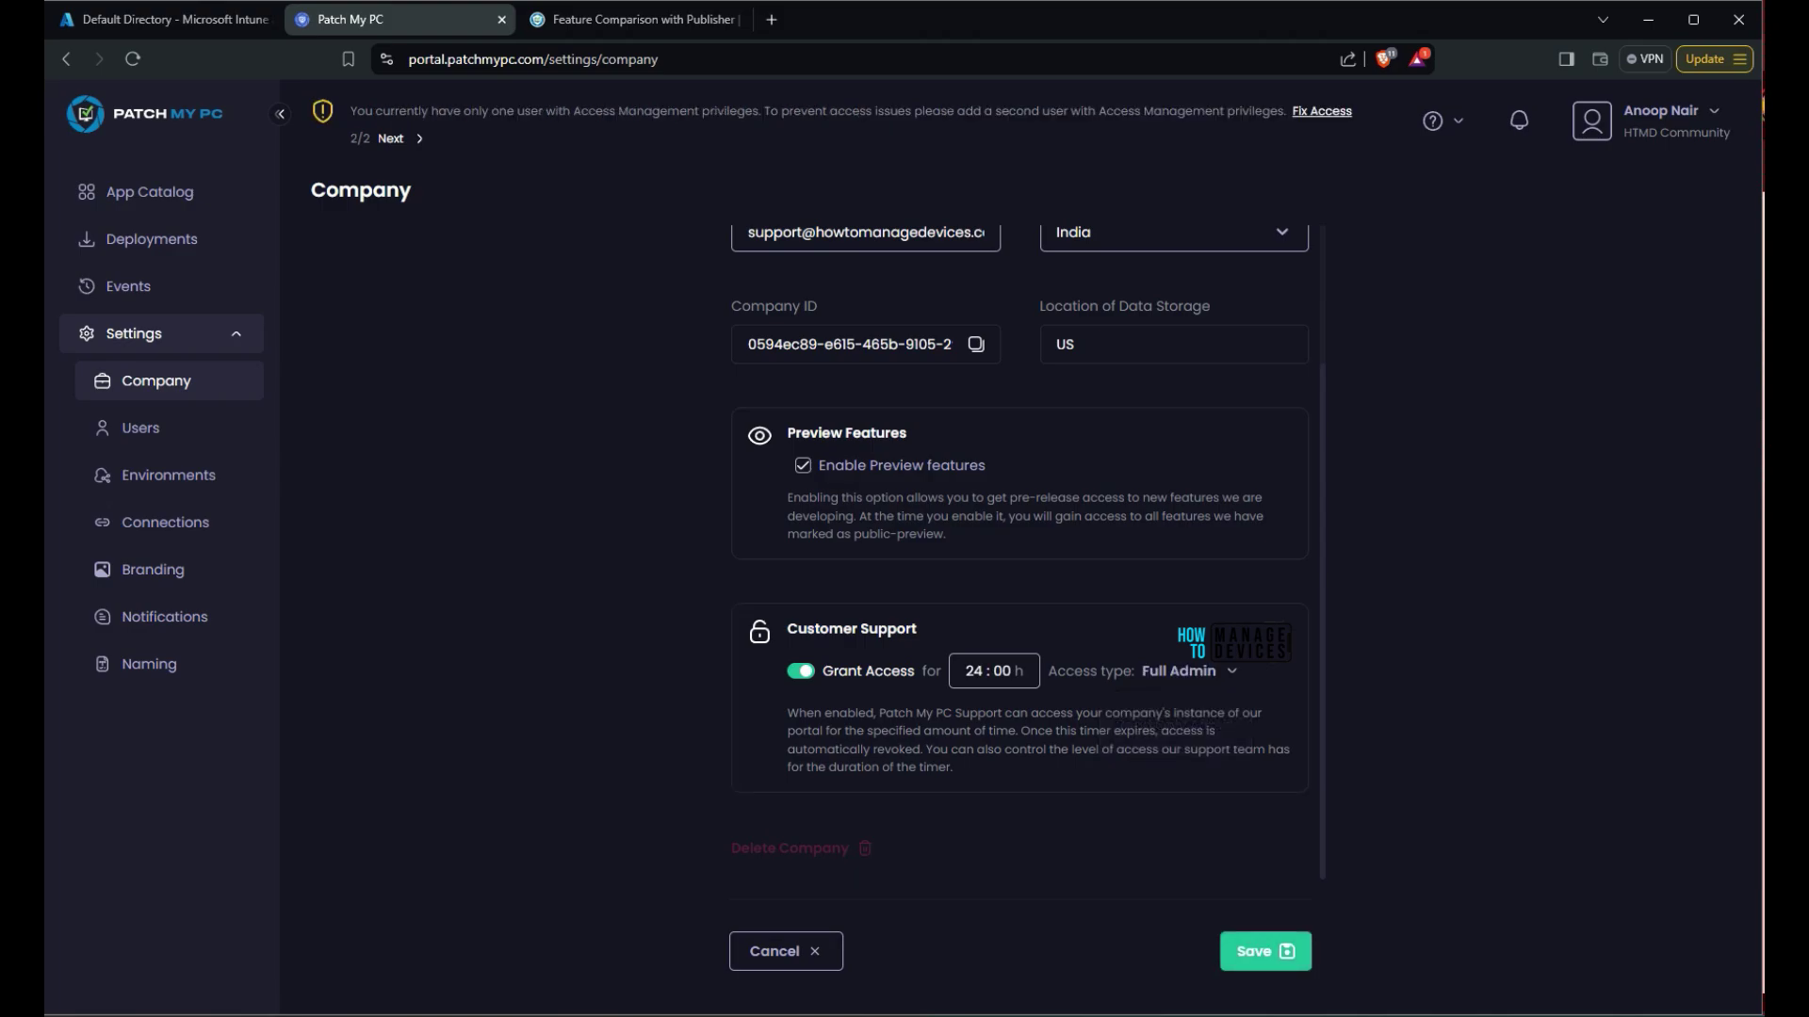
left_click_drag(787, 713, 953, 766)
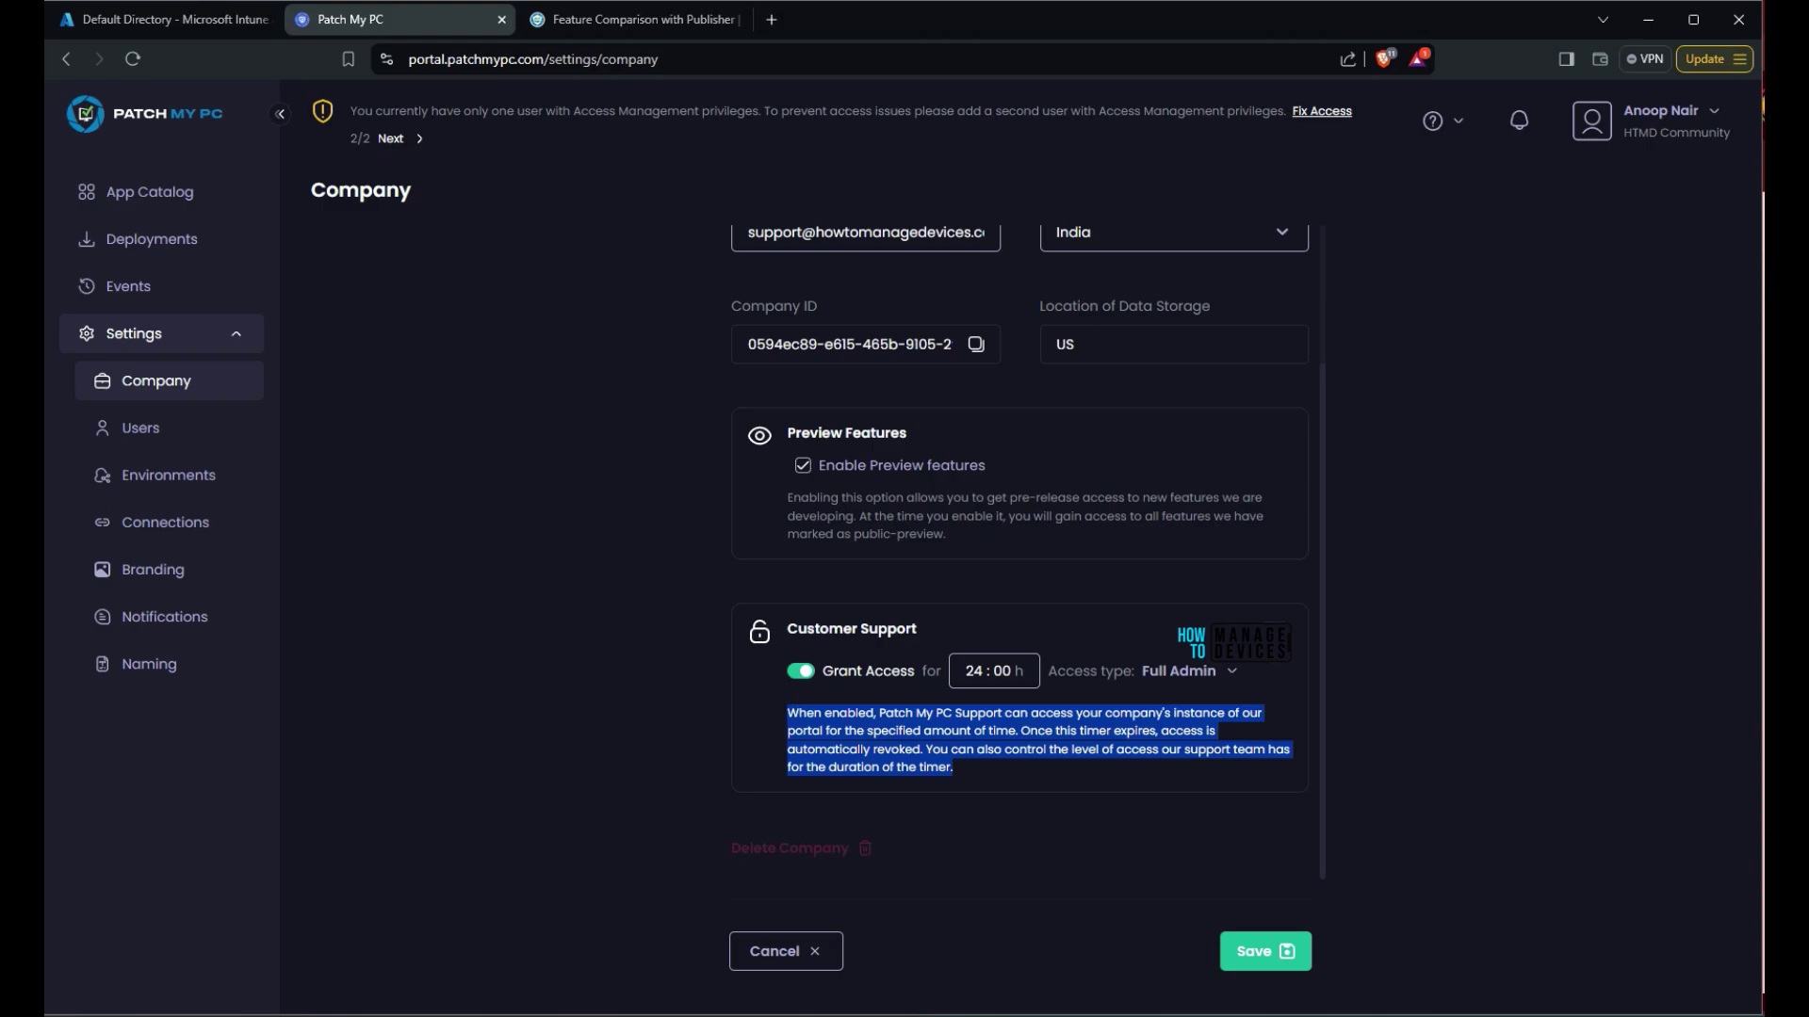
key("Up")
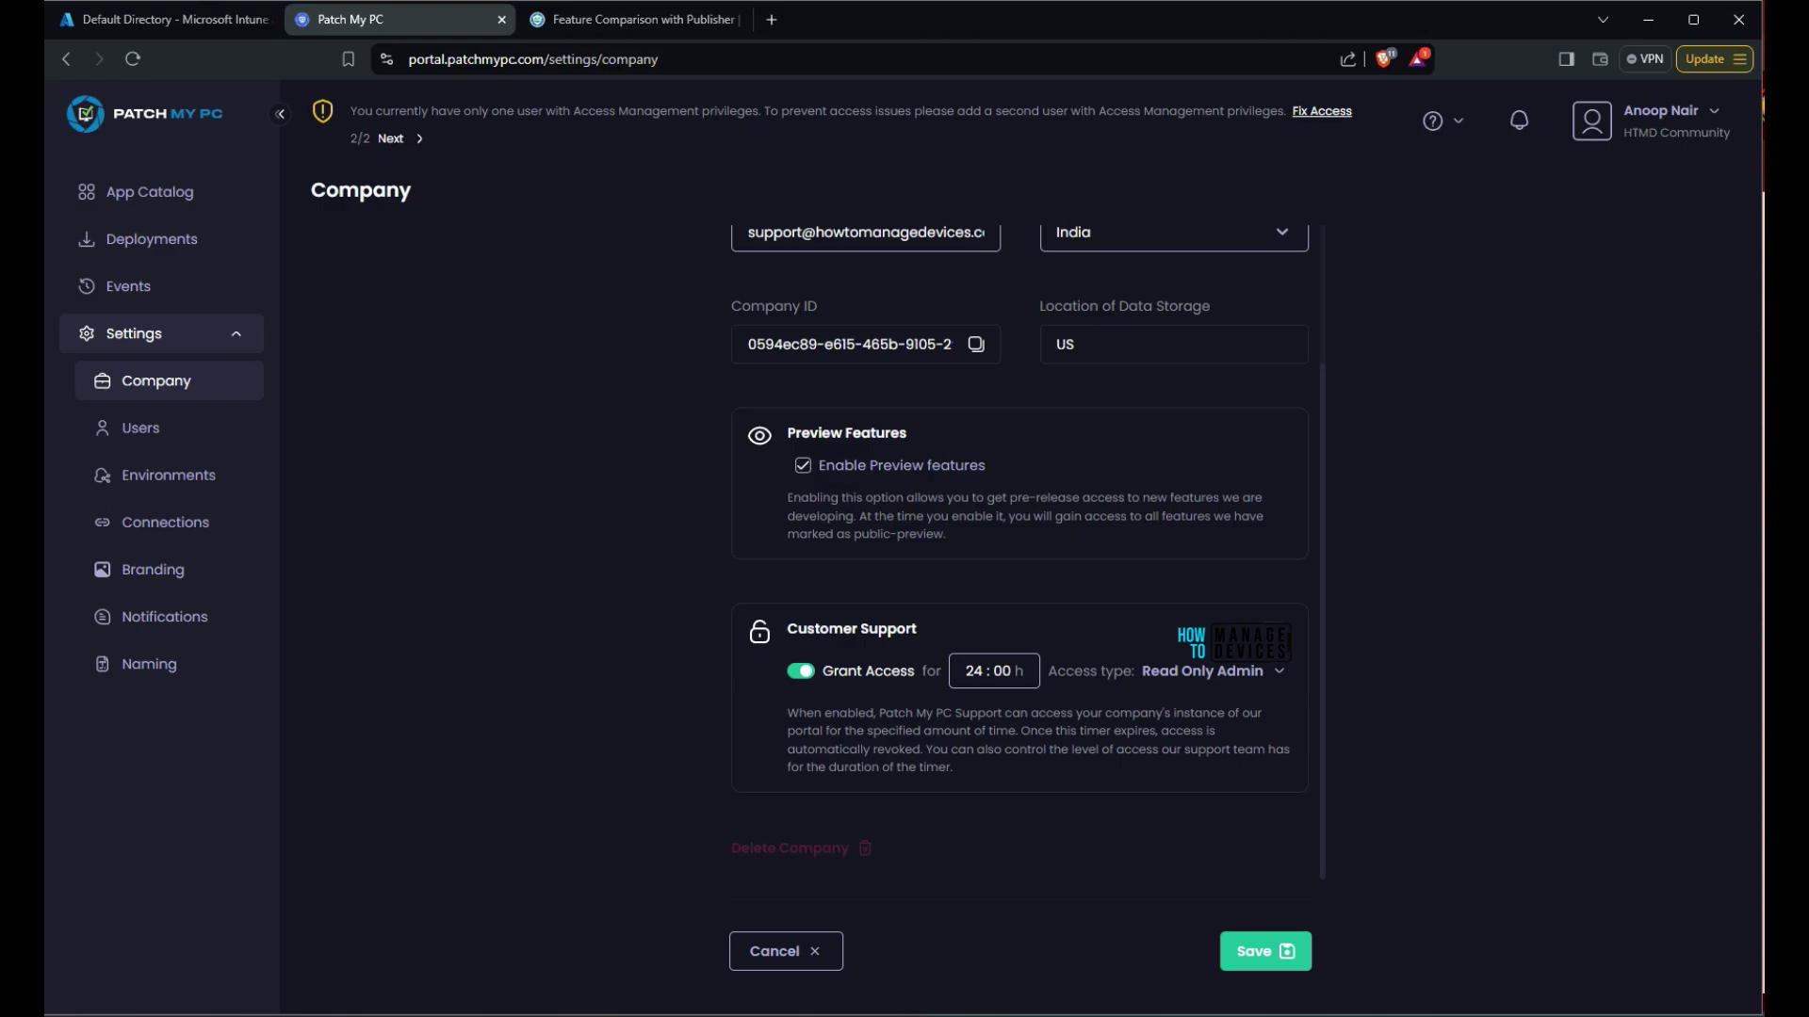
scroll(1027, 552, "up", 3)
scroll(1027, 552, "down", 3)
scroll(1027, 552, "up", 3)
scroll(1027, 552, "down", 3)
scroll(1027, 552, "up", 3)
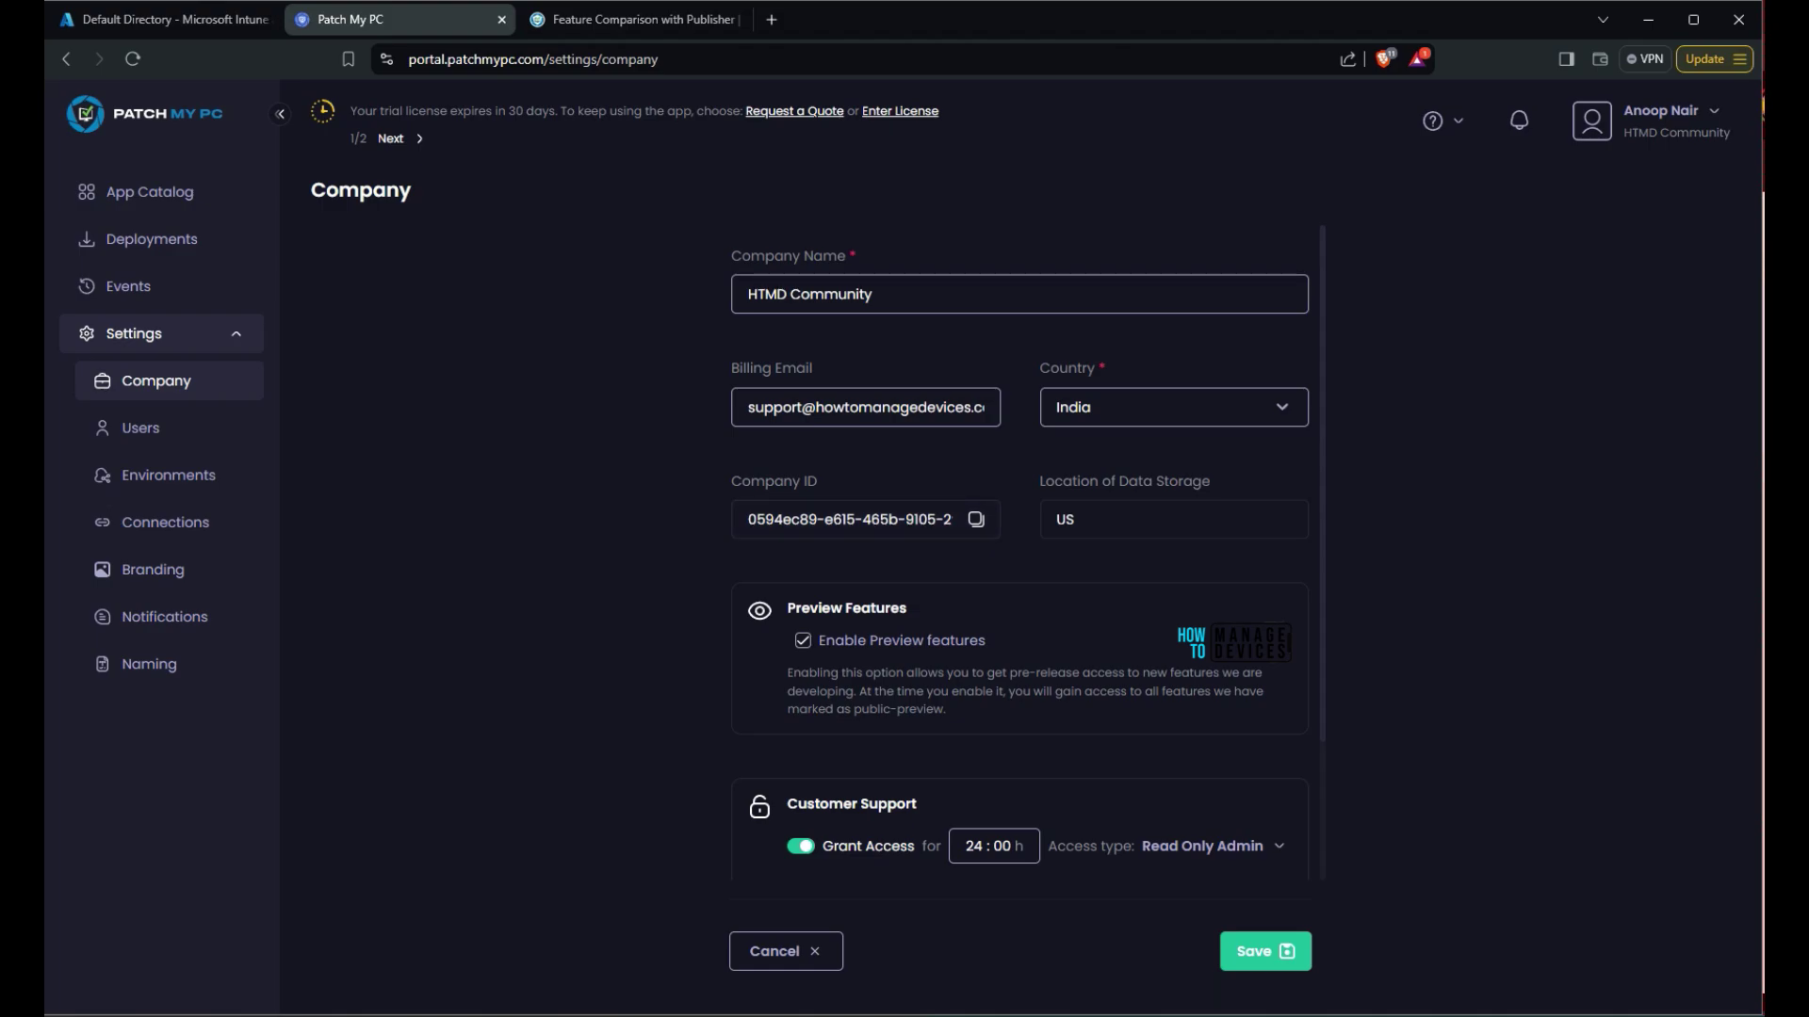
scroll(1021, 560, "down", 3)
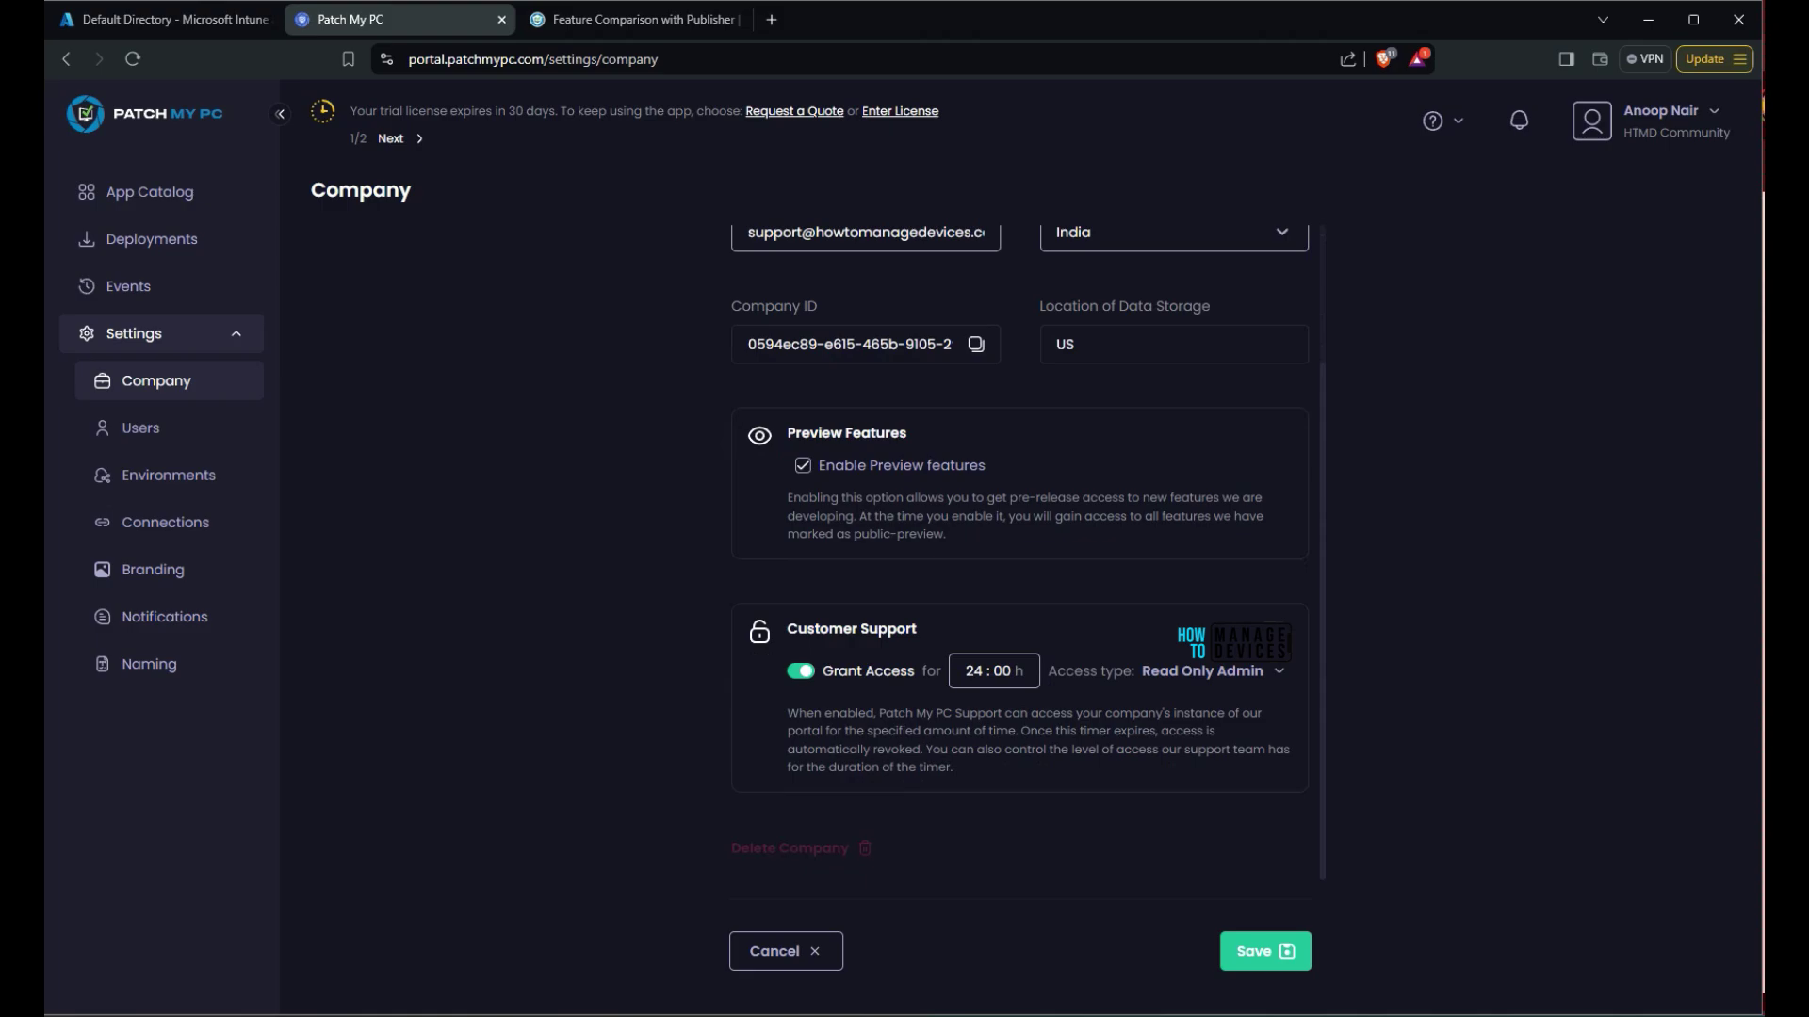
left_click(1265, 952)
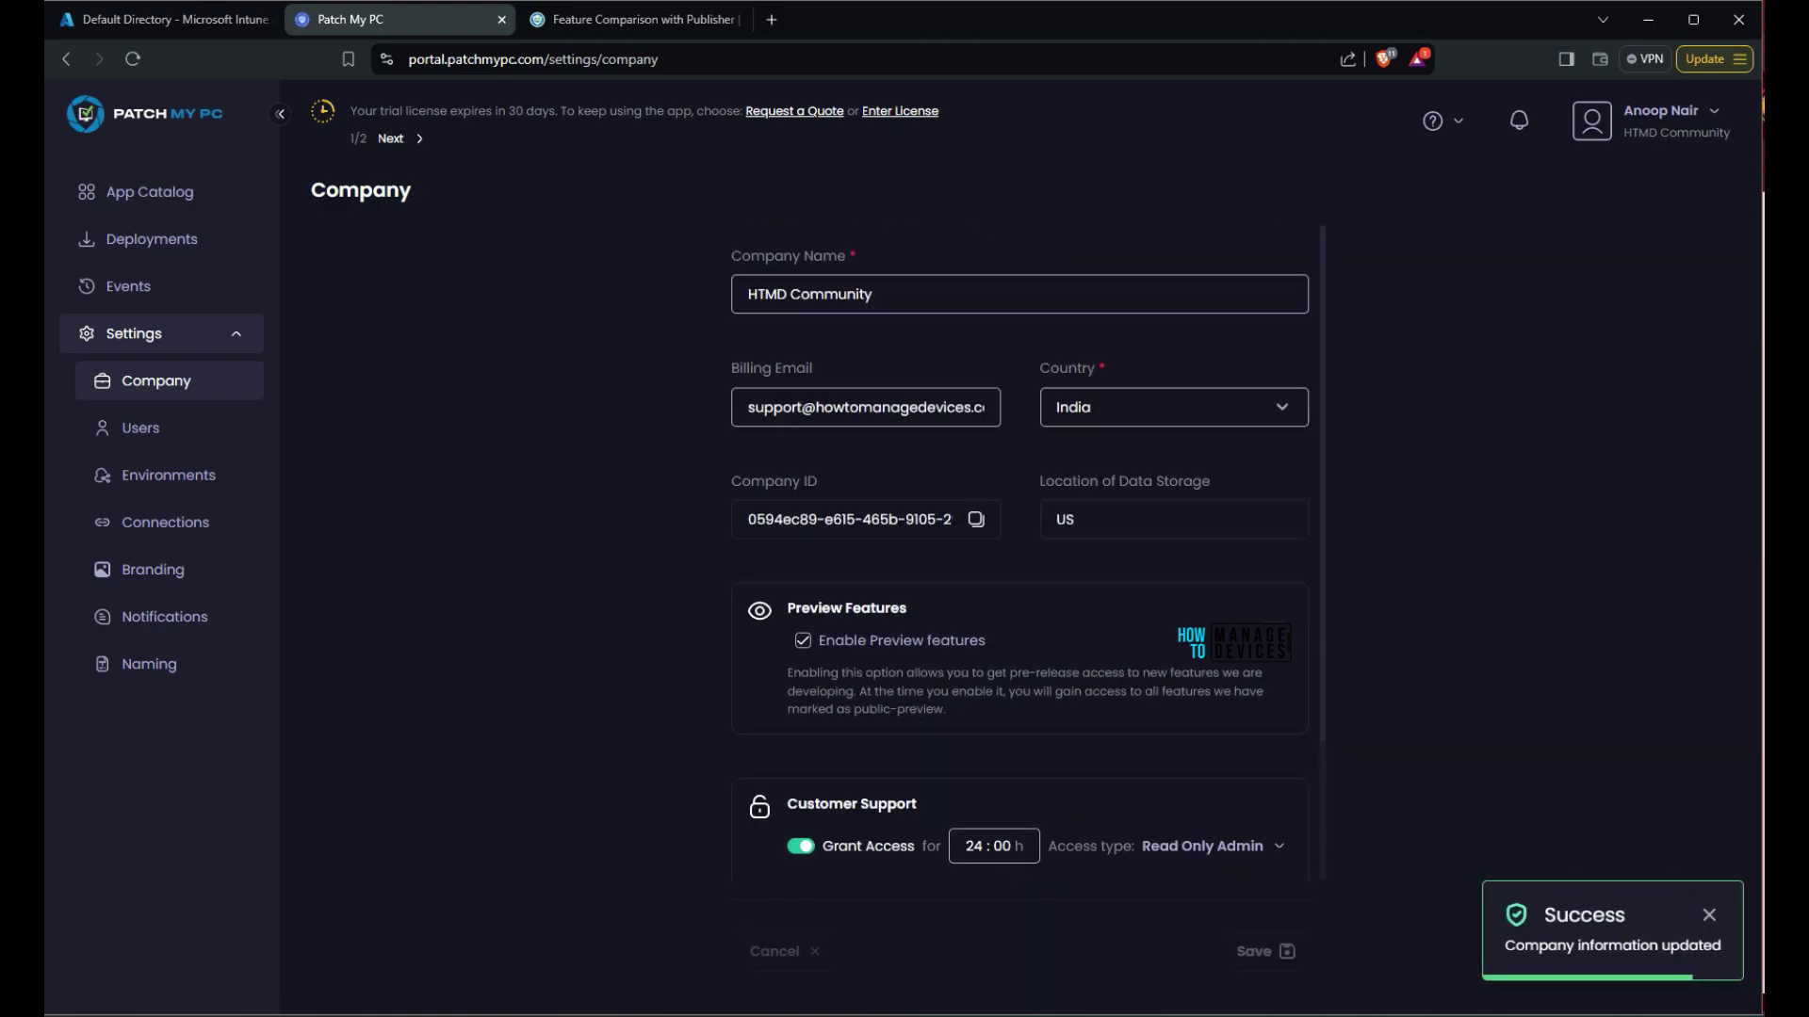
In Environments settings, edit the default environment's name to 'HTMD Community Test LAB'
left_click(169, 475)
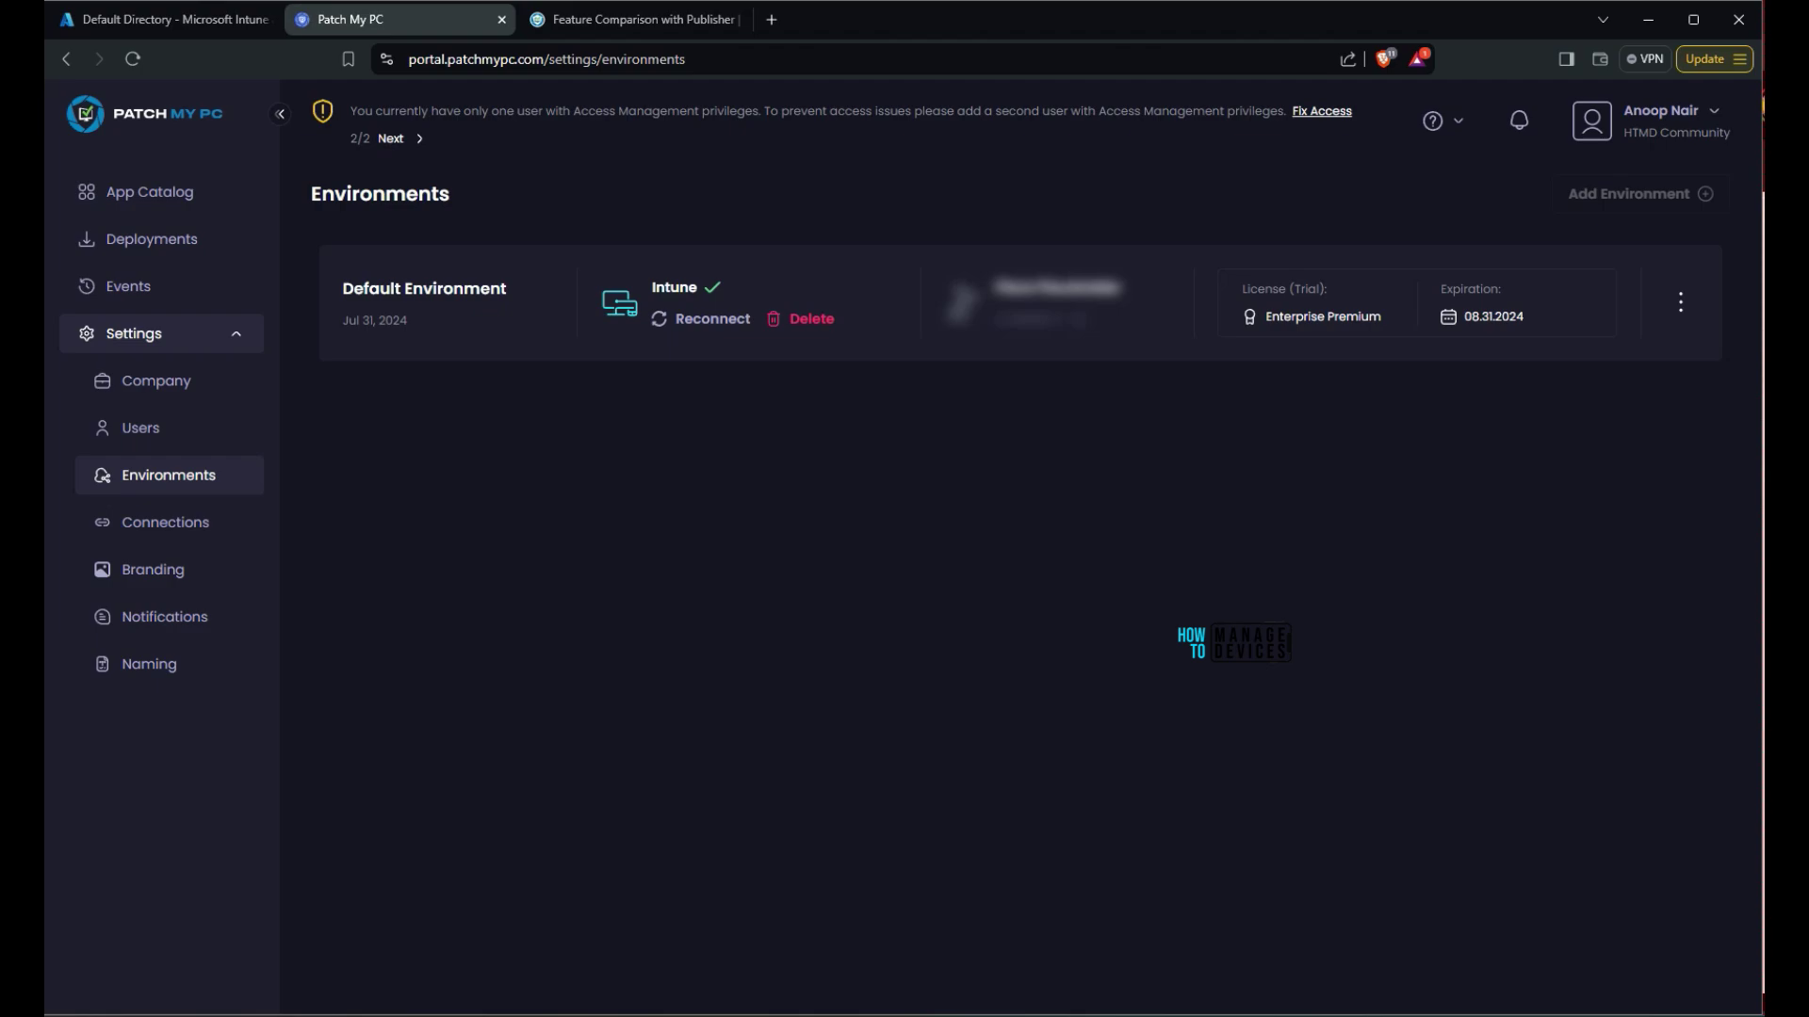
left_click(1680, 302)
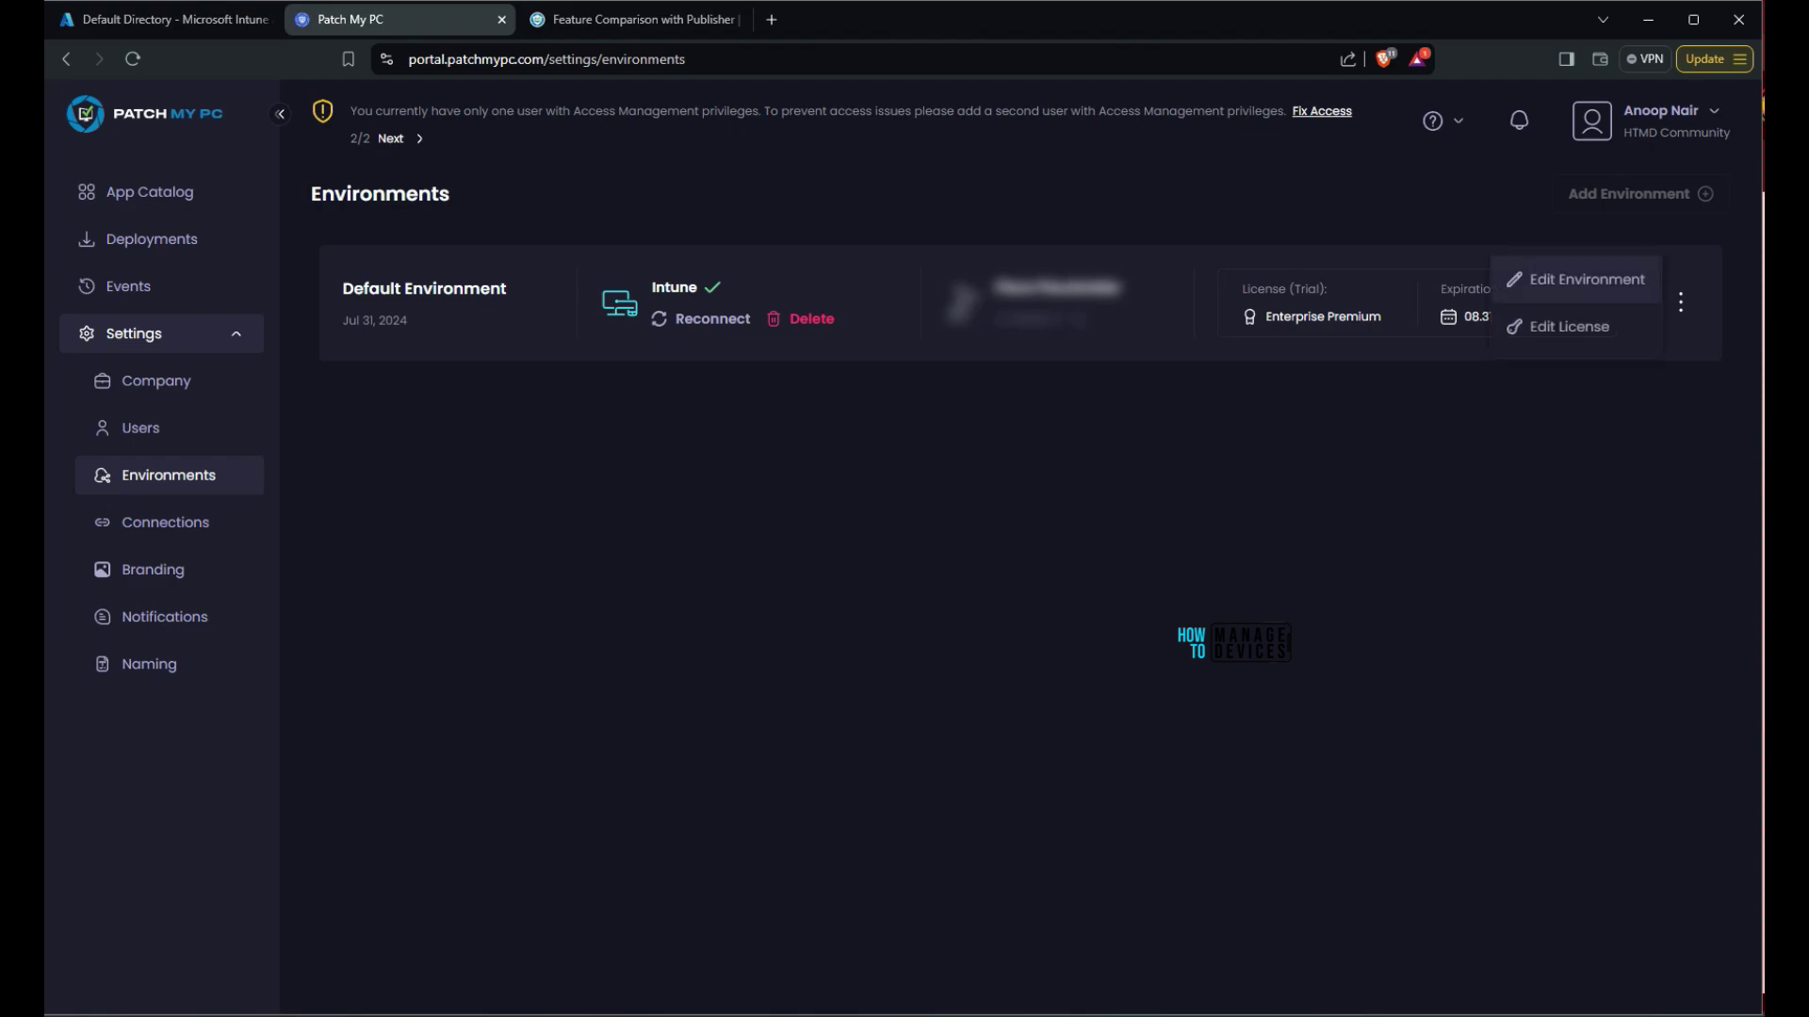
left_click(1588, 278)
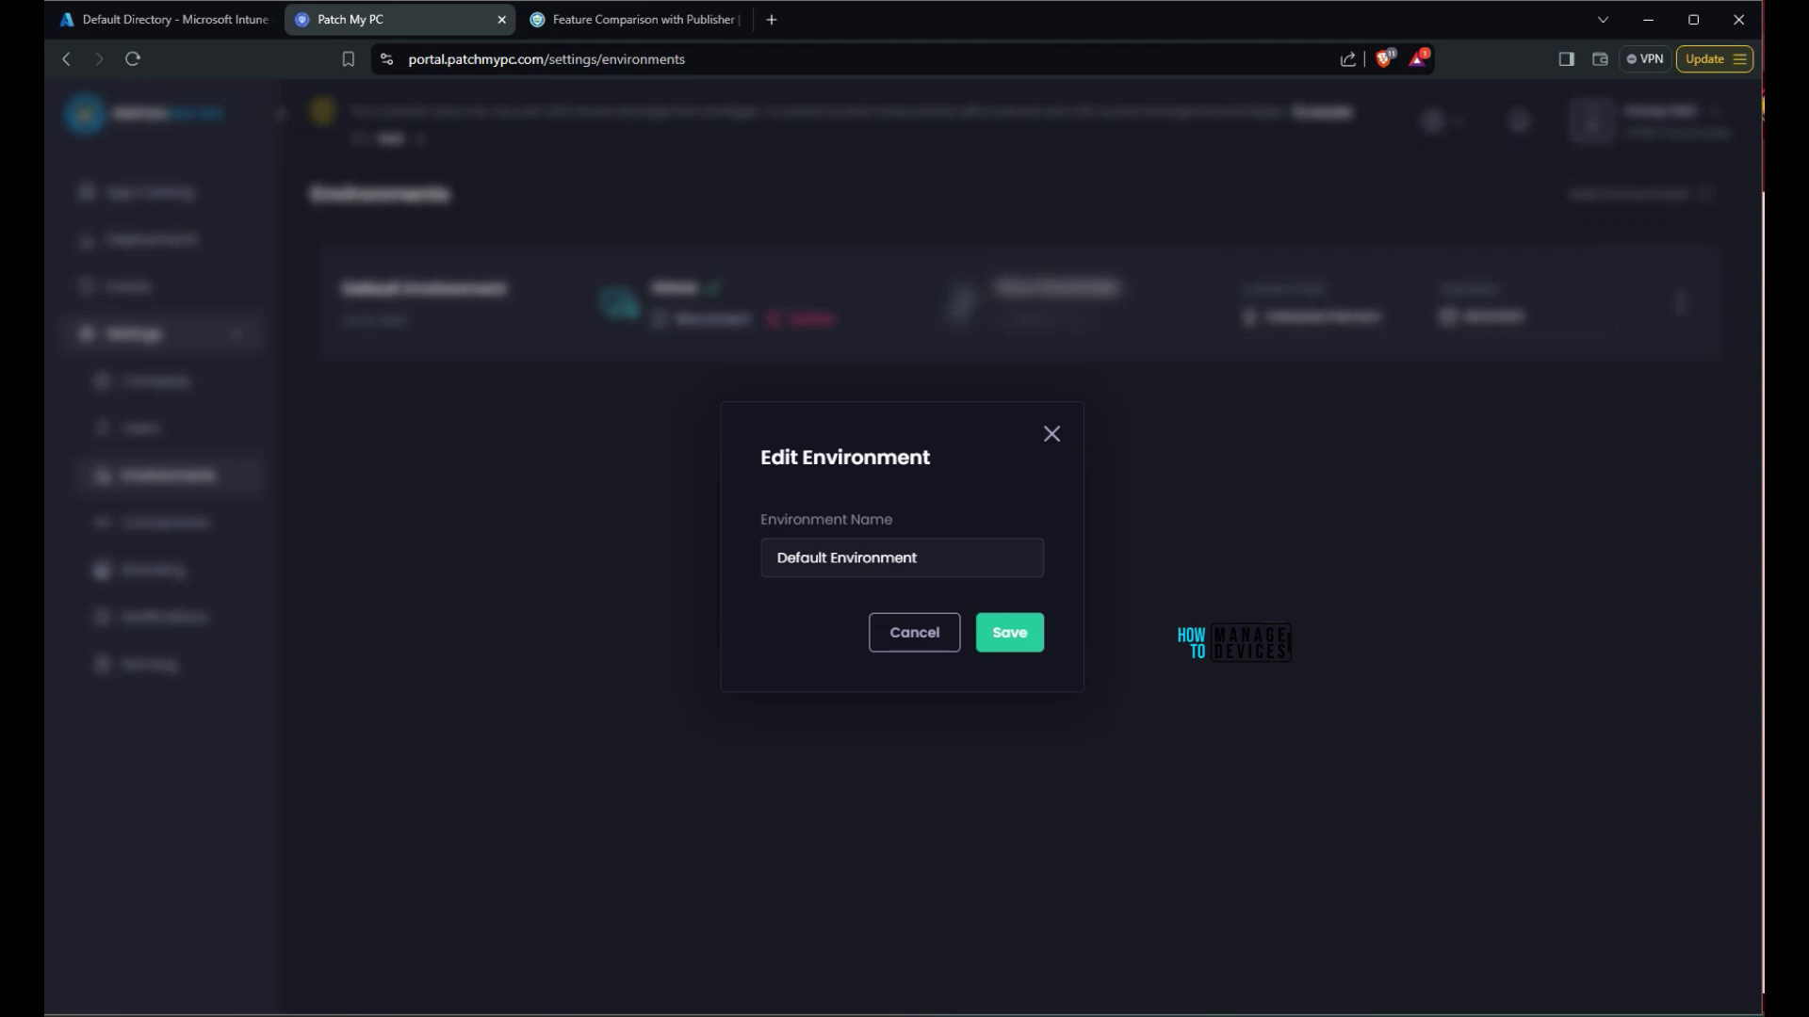
key("ctrl+a")
type("HTMD Community Test LAB")
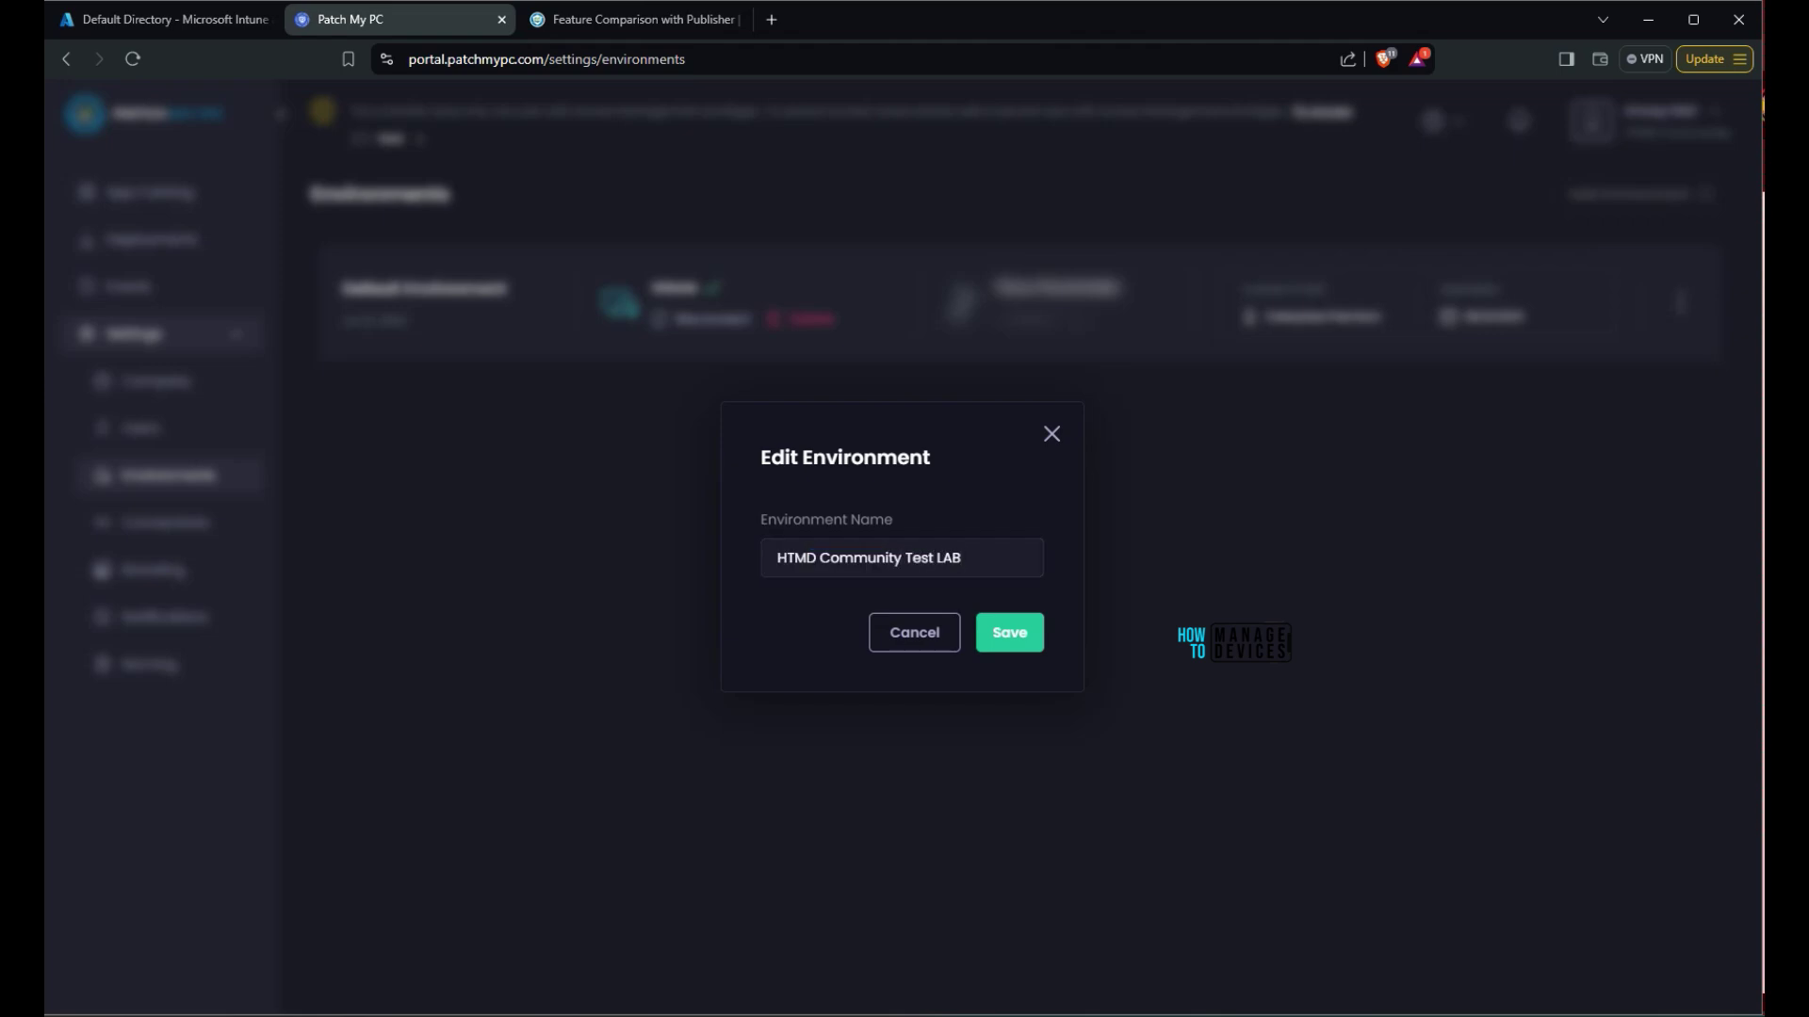
key("Return")
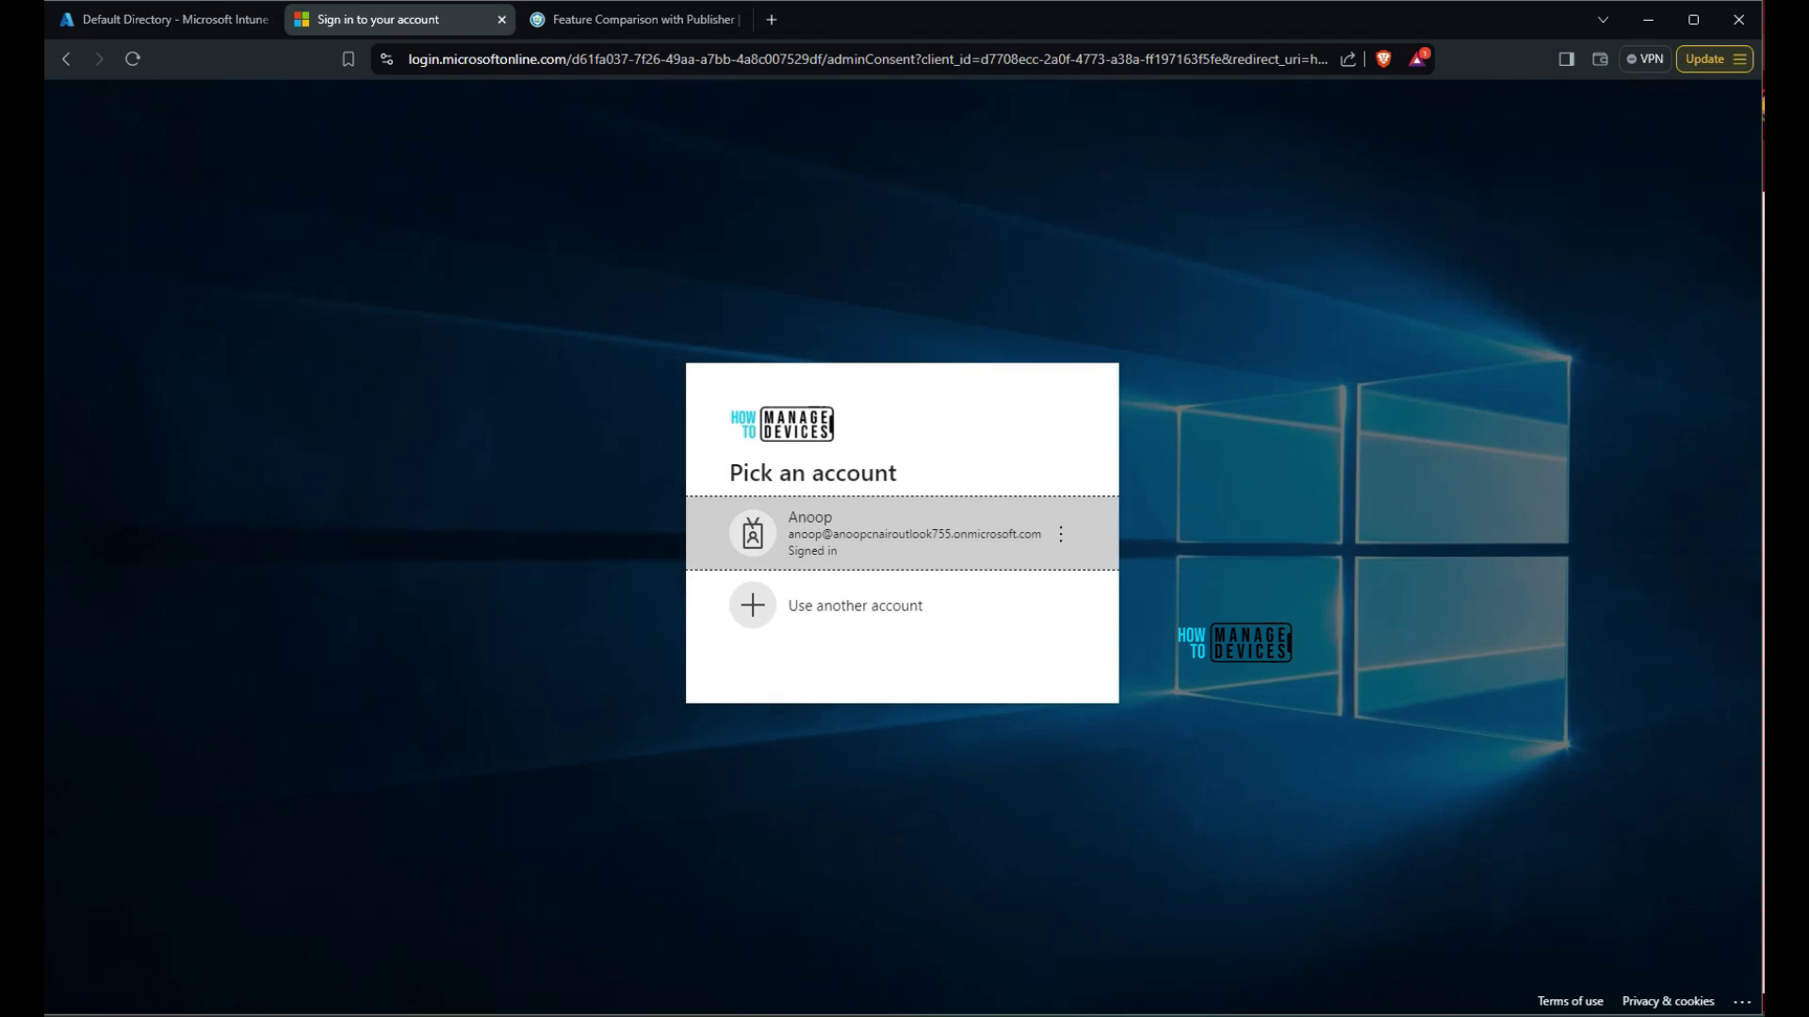
Continue with the signed-in admin account and accept the requested permissions
key("Return")
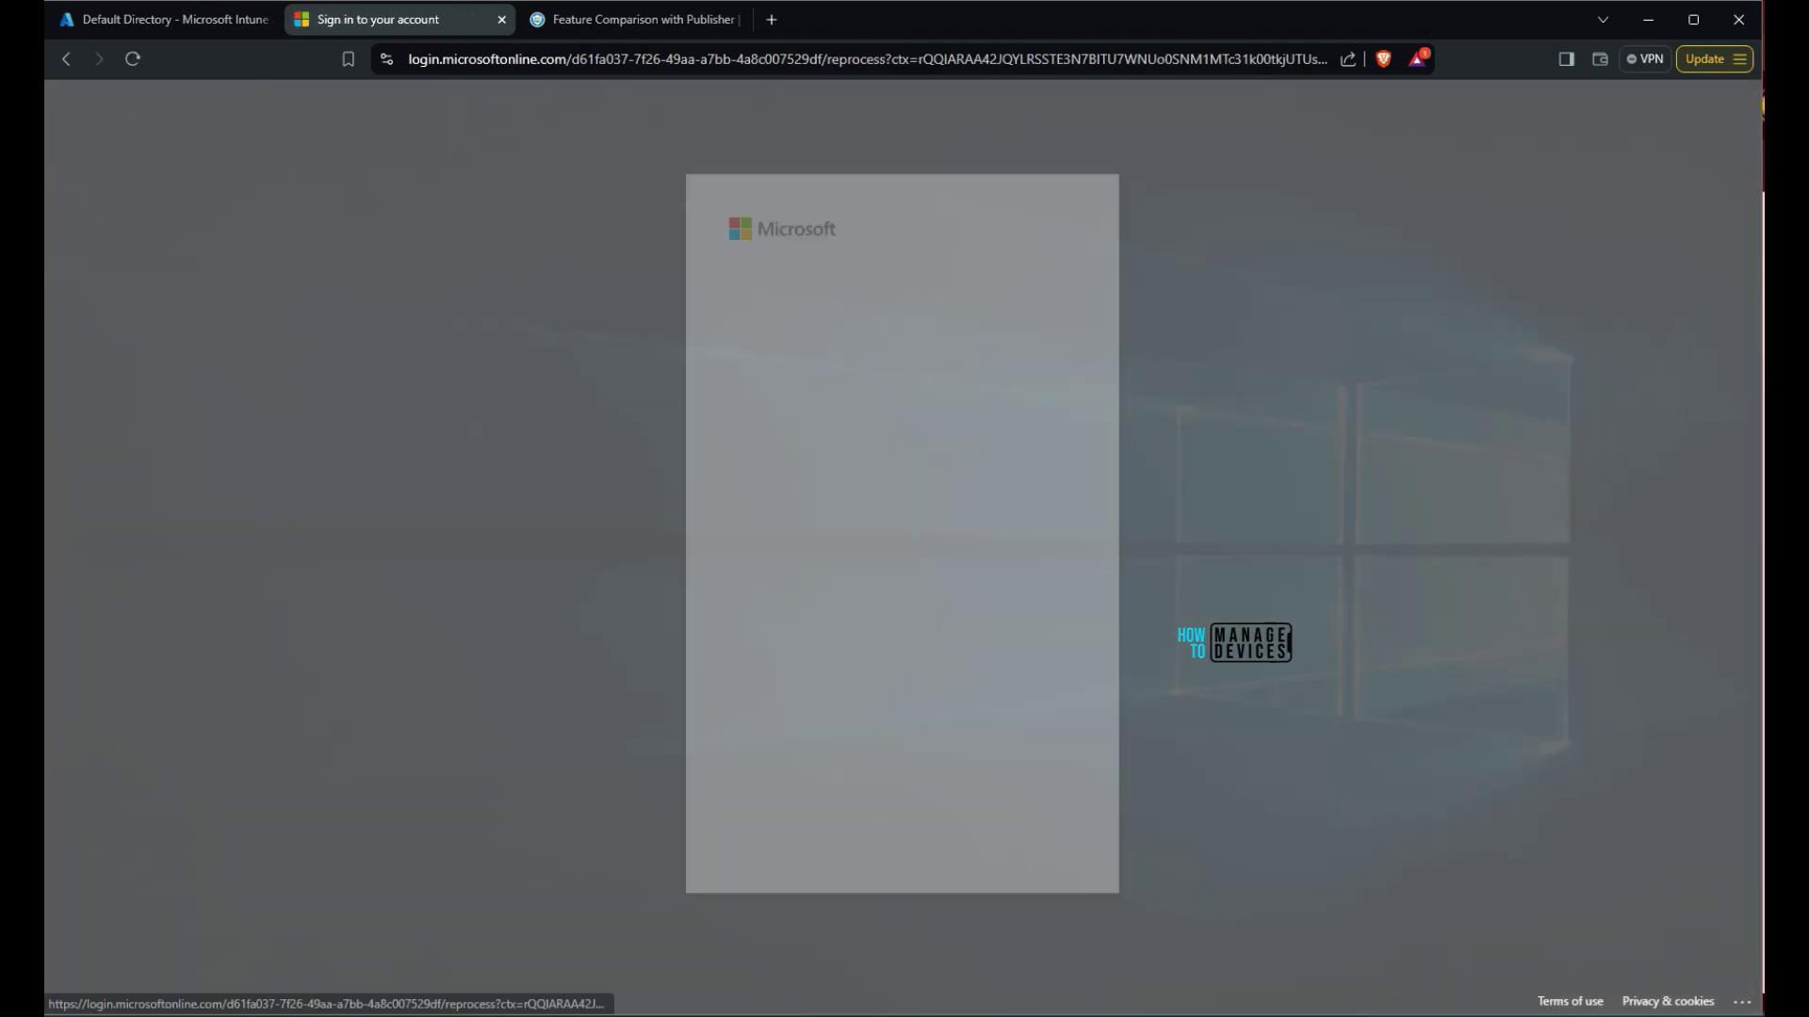
key("Return")
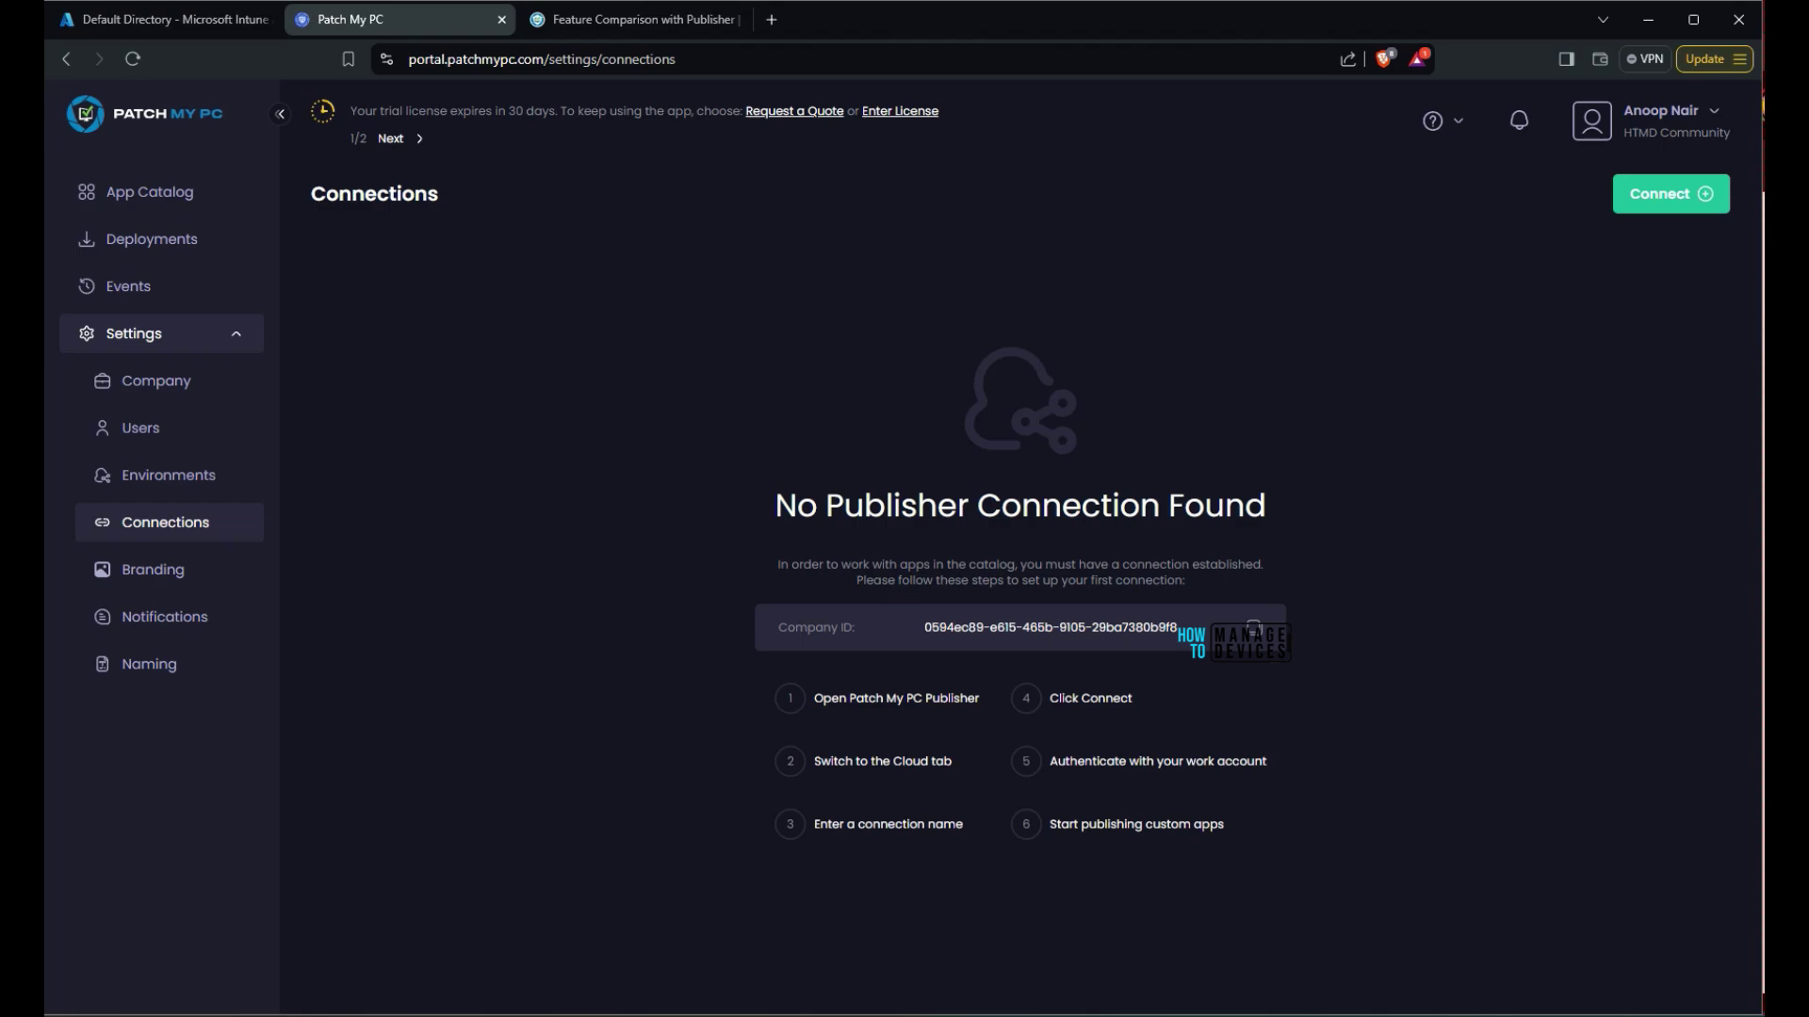
Highlight the publisher connection explanation, then go to Branding and highlight its Intune app deployment note
left_click_drag(777, 565, 1185, 581)
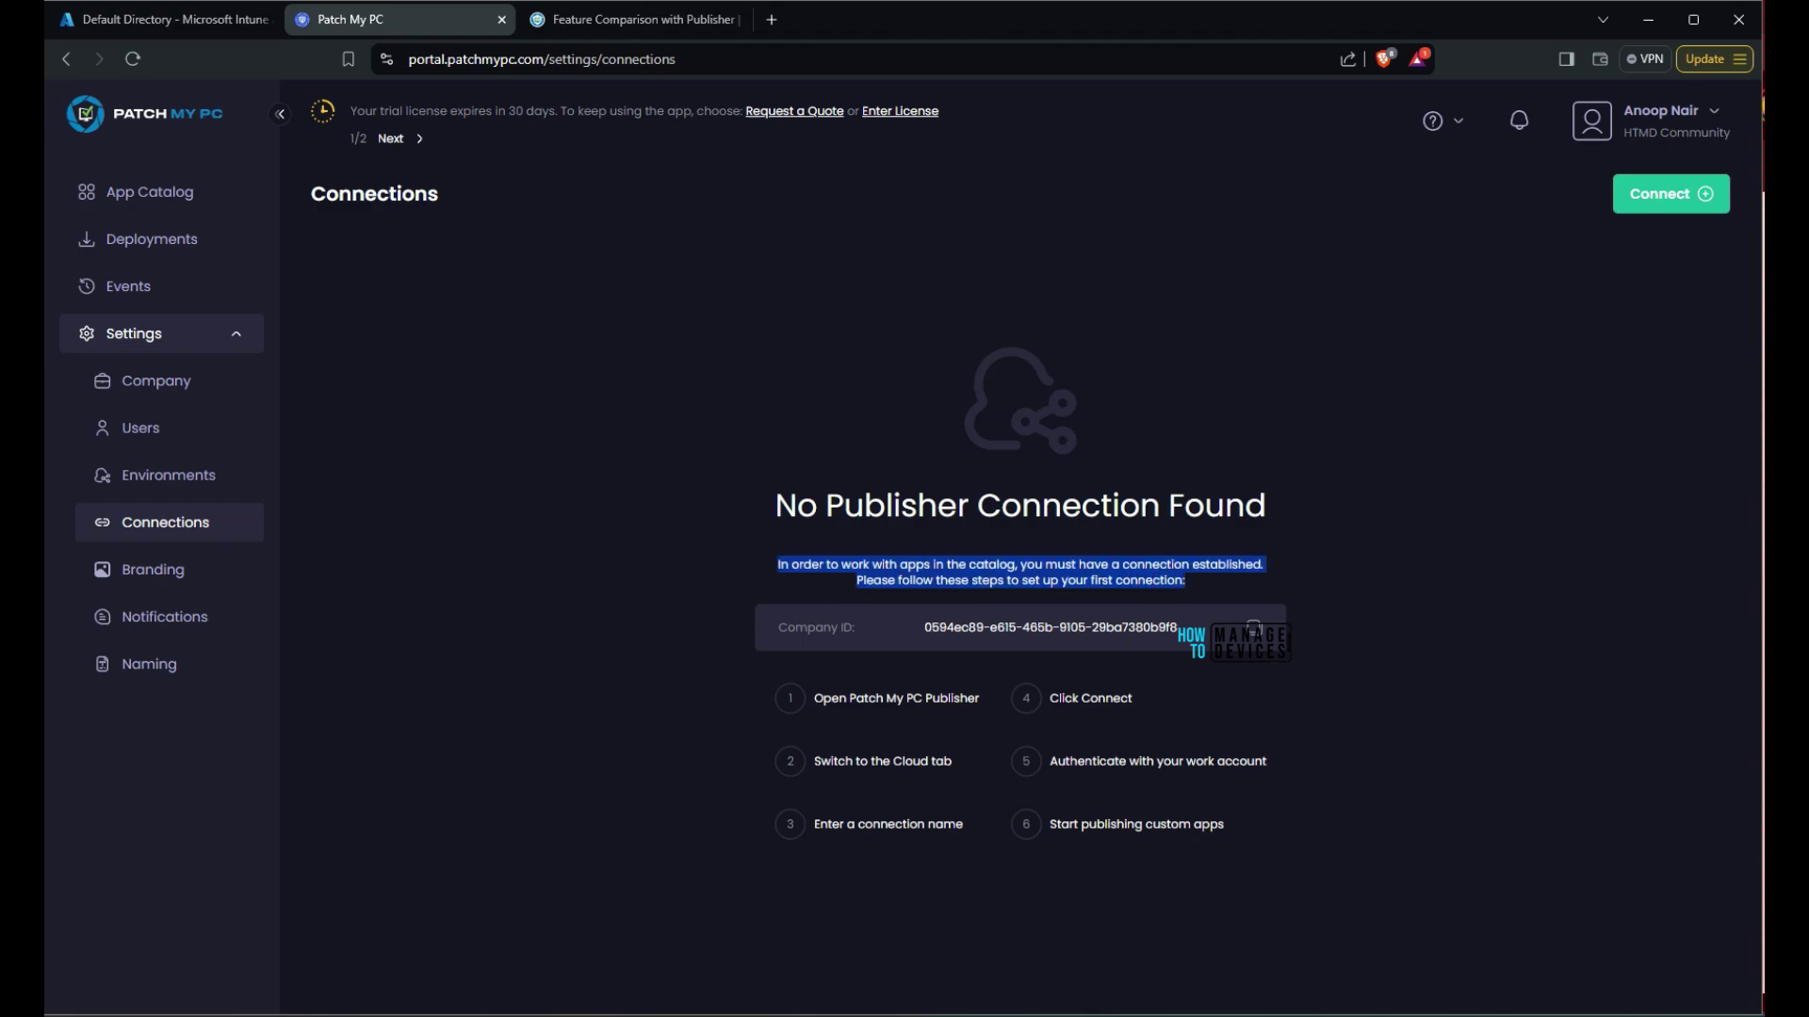
left_click(151, 570)
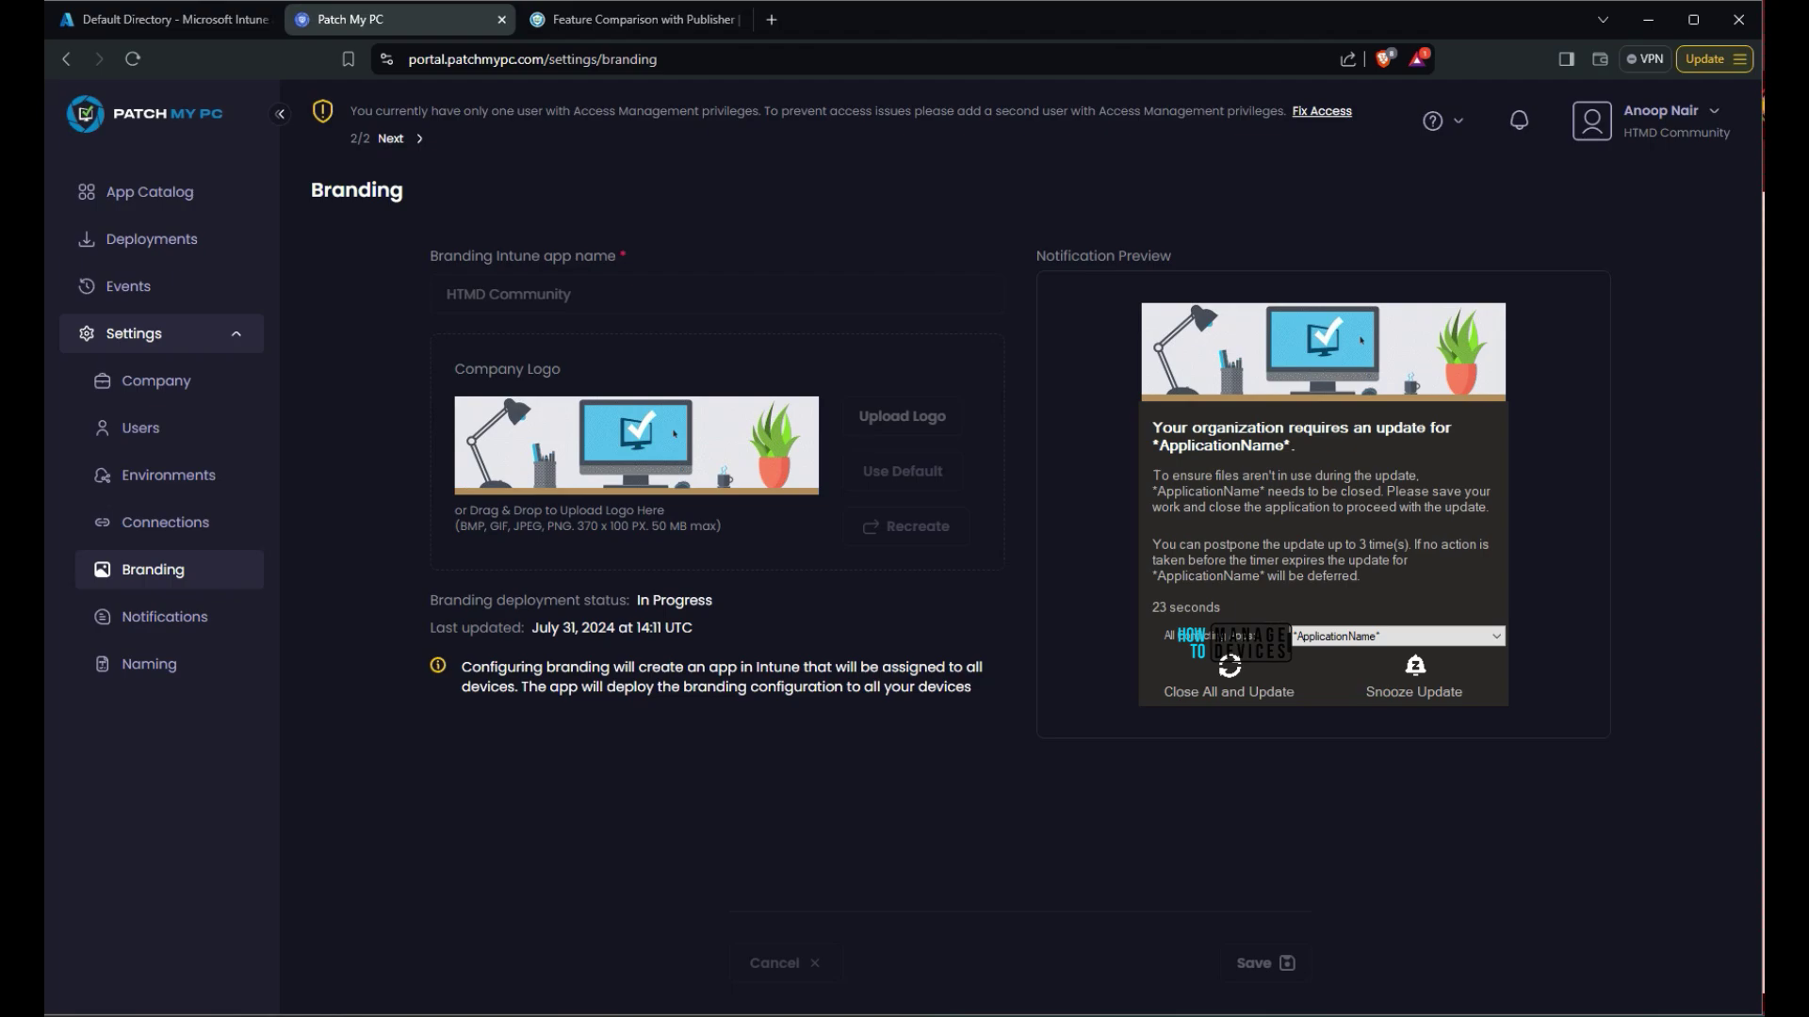
left_click_drag(971, 687, 461, 667)
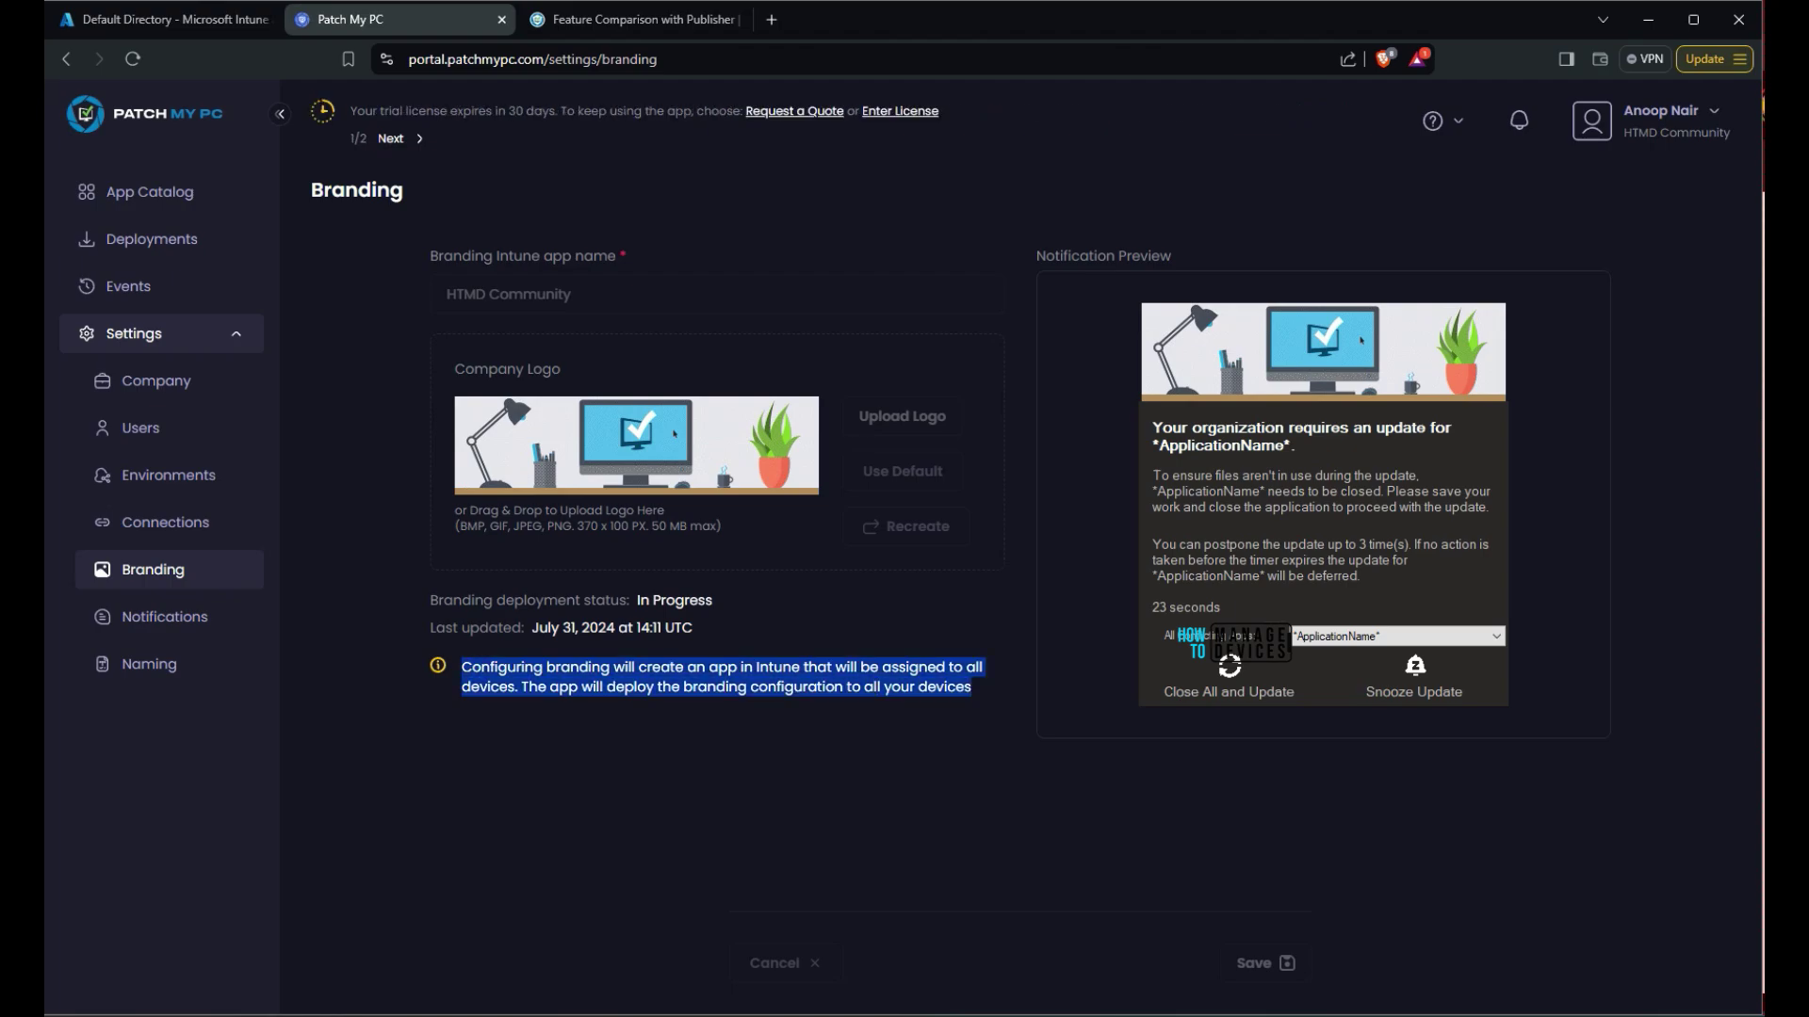
In Notifications, check the webhook messenger choices, webhook tooltip and recipient email list, then cancel the new notification
left_click(164, 617)
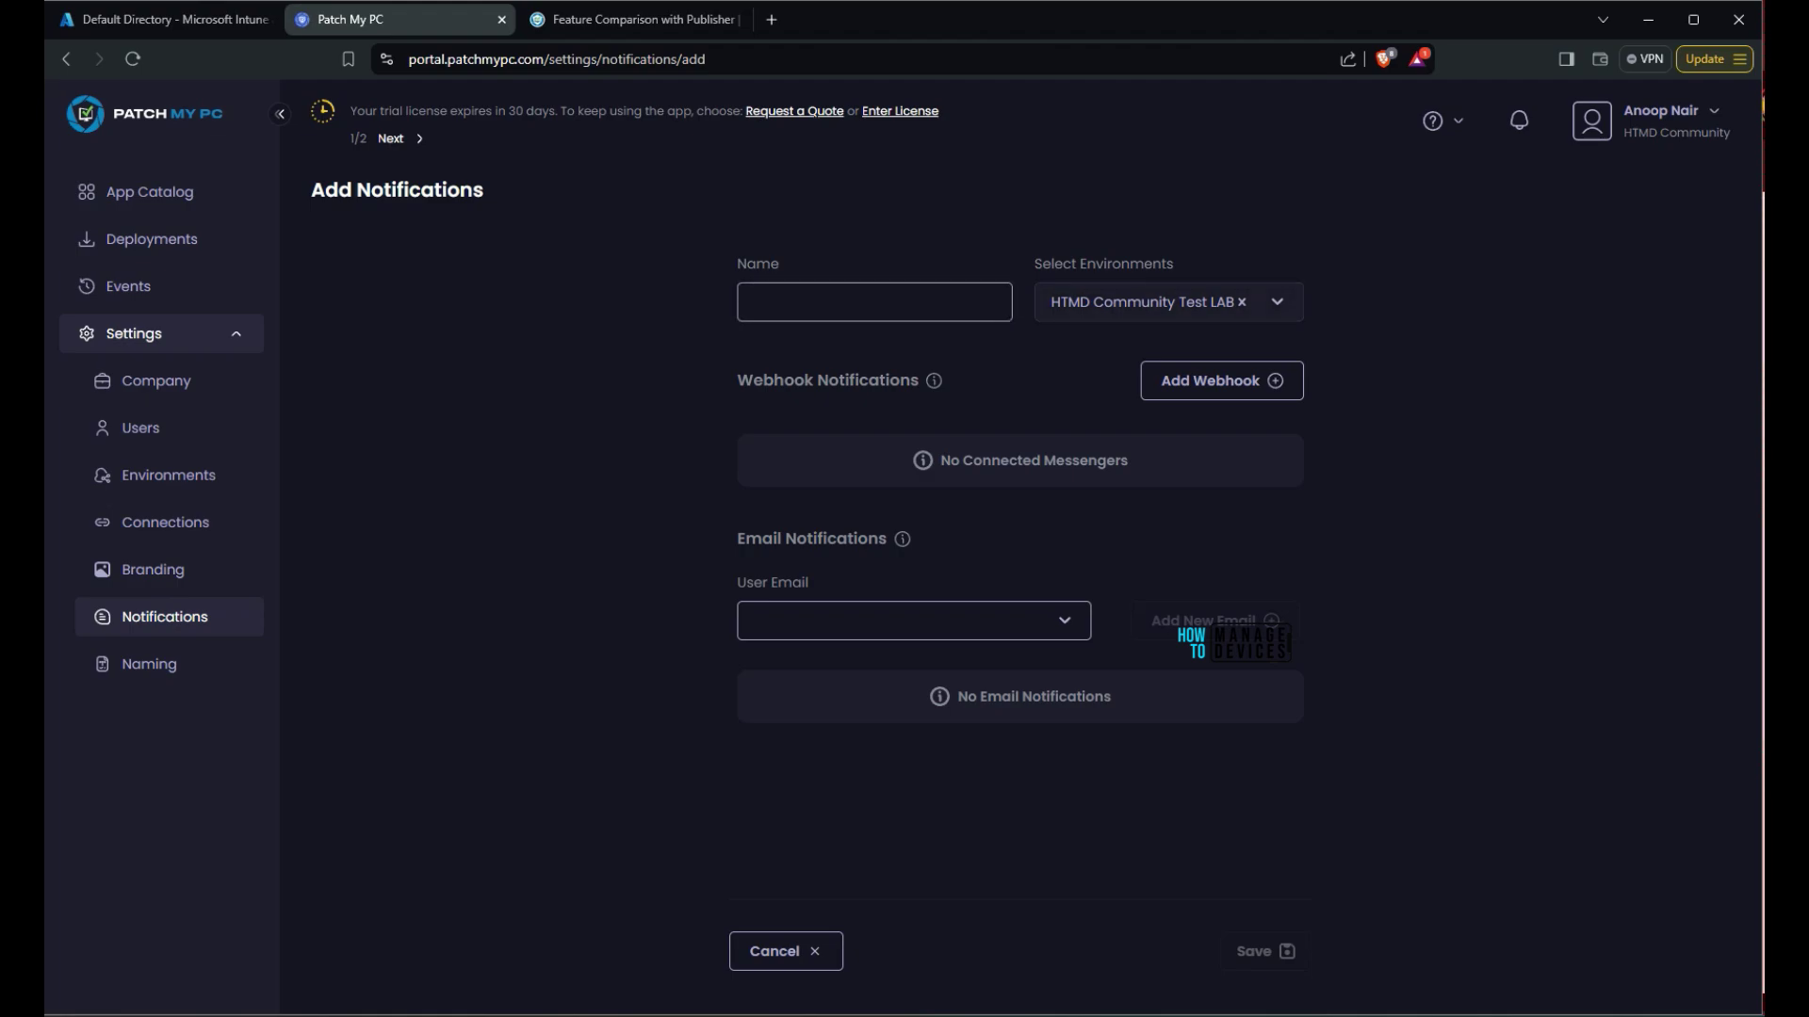
key("Return")
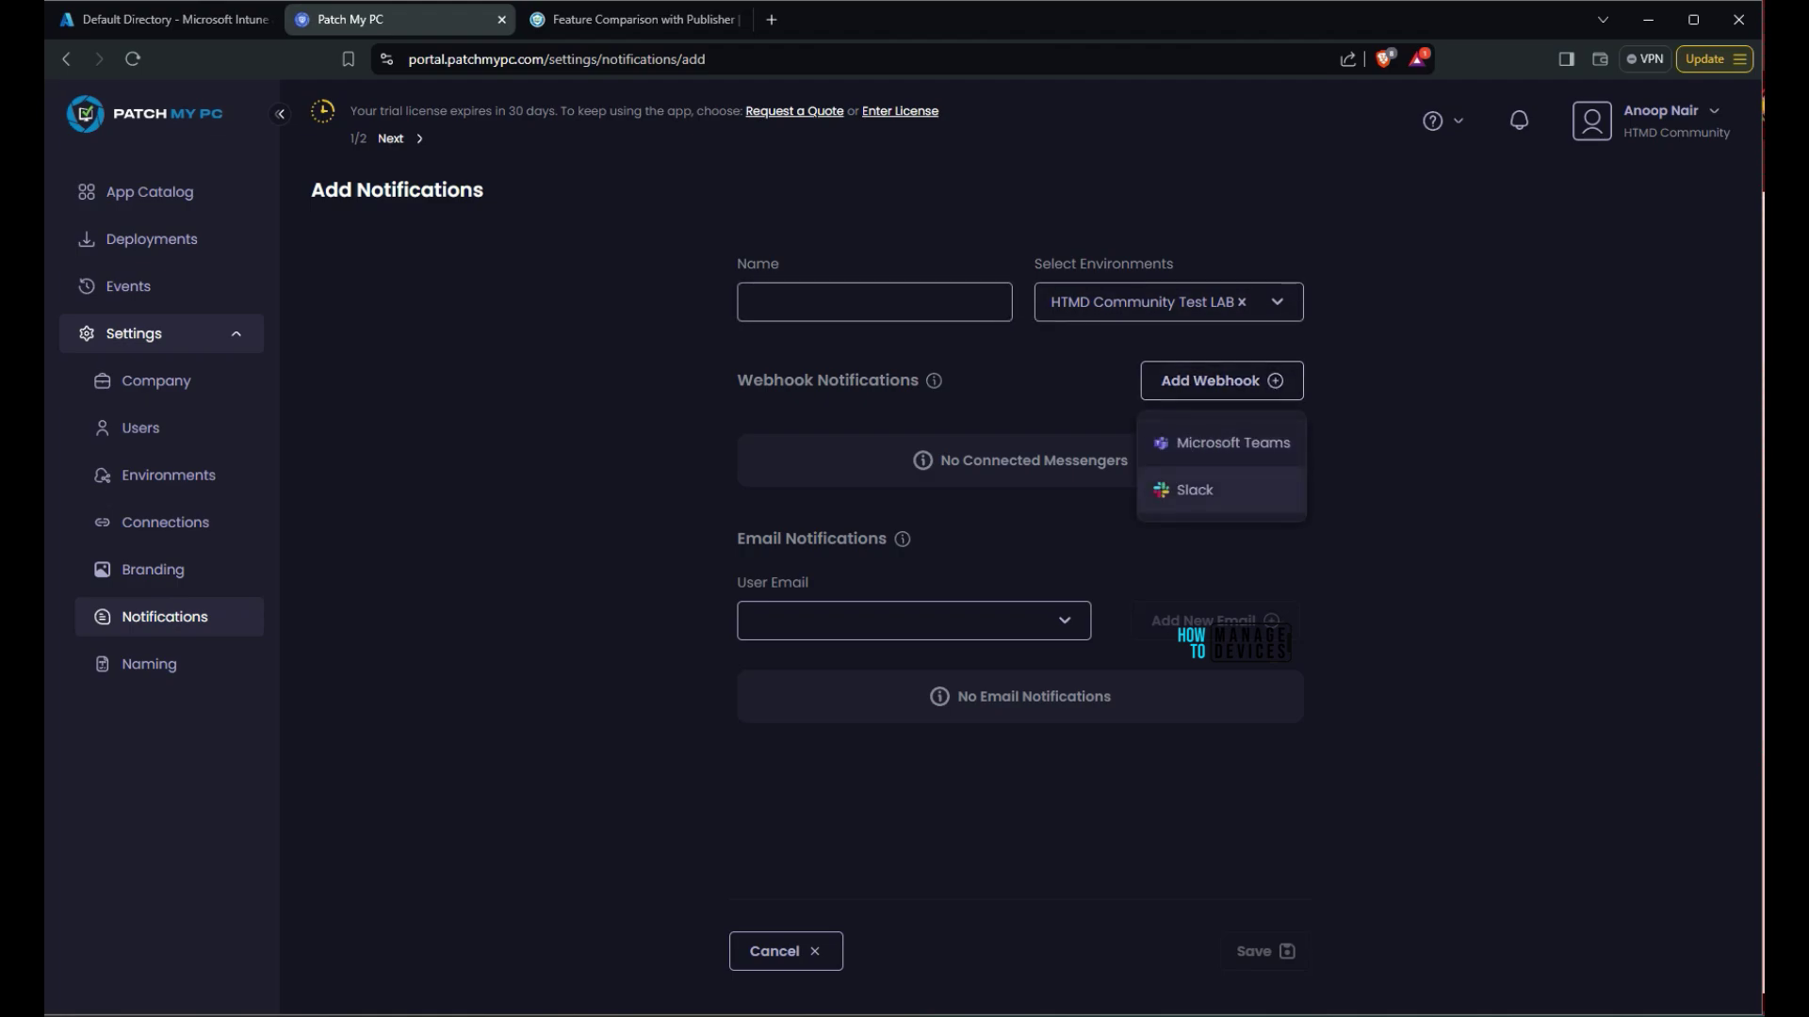
key("Escape")
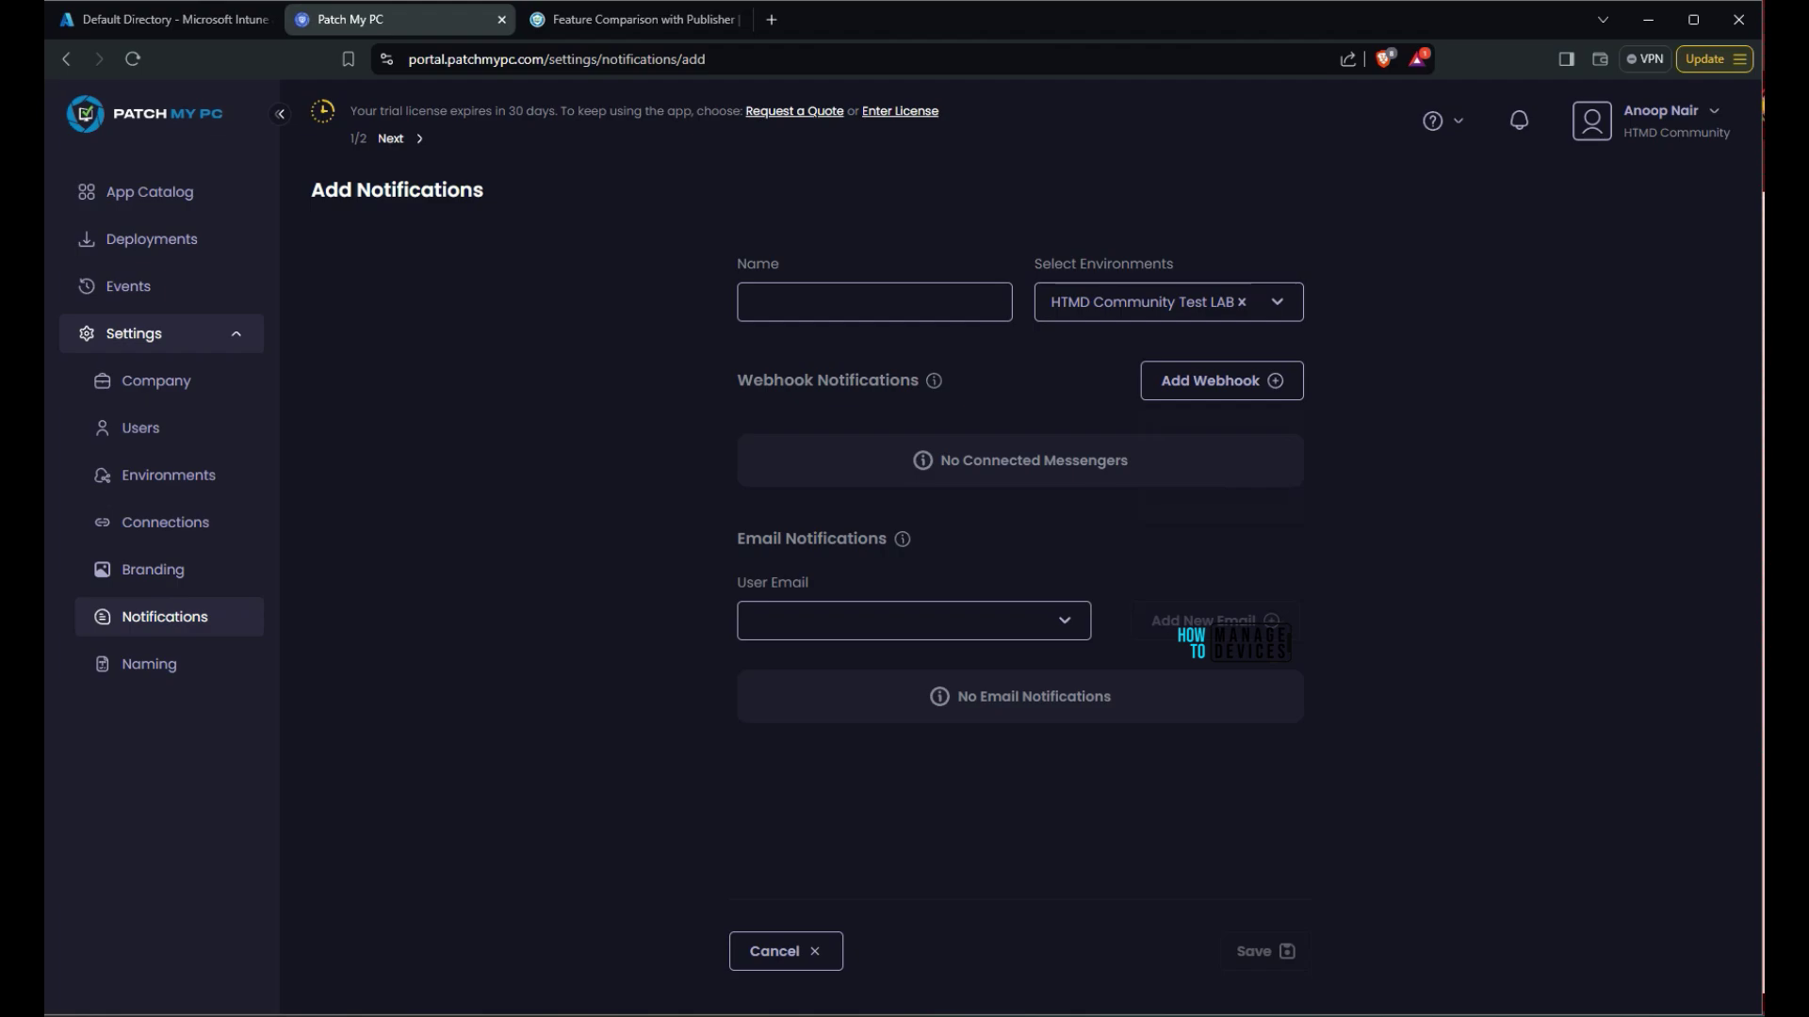
key("shift+Tab")
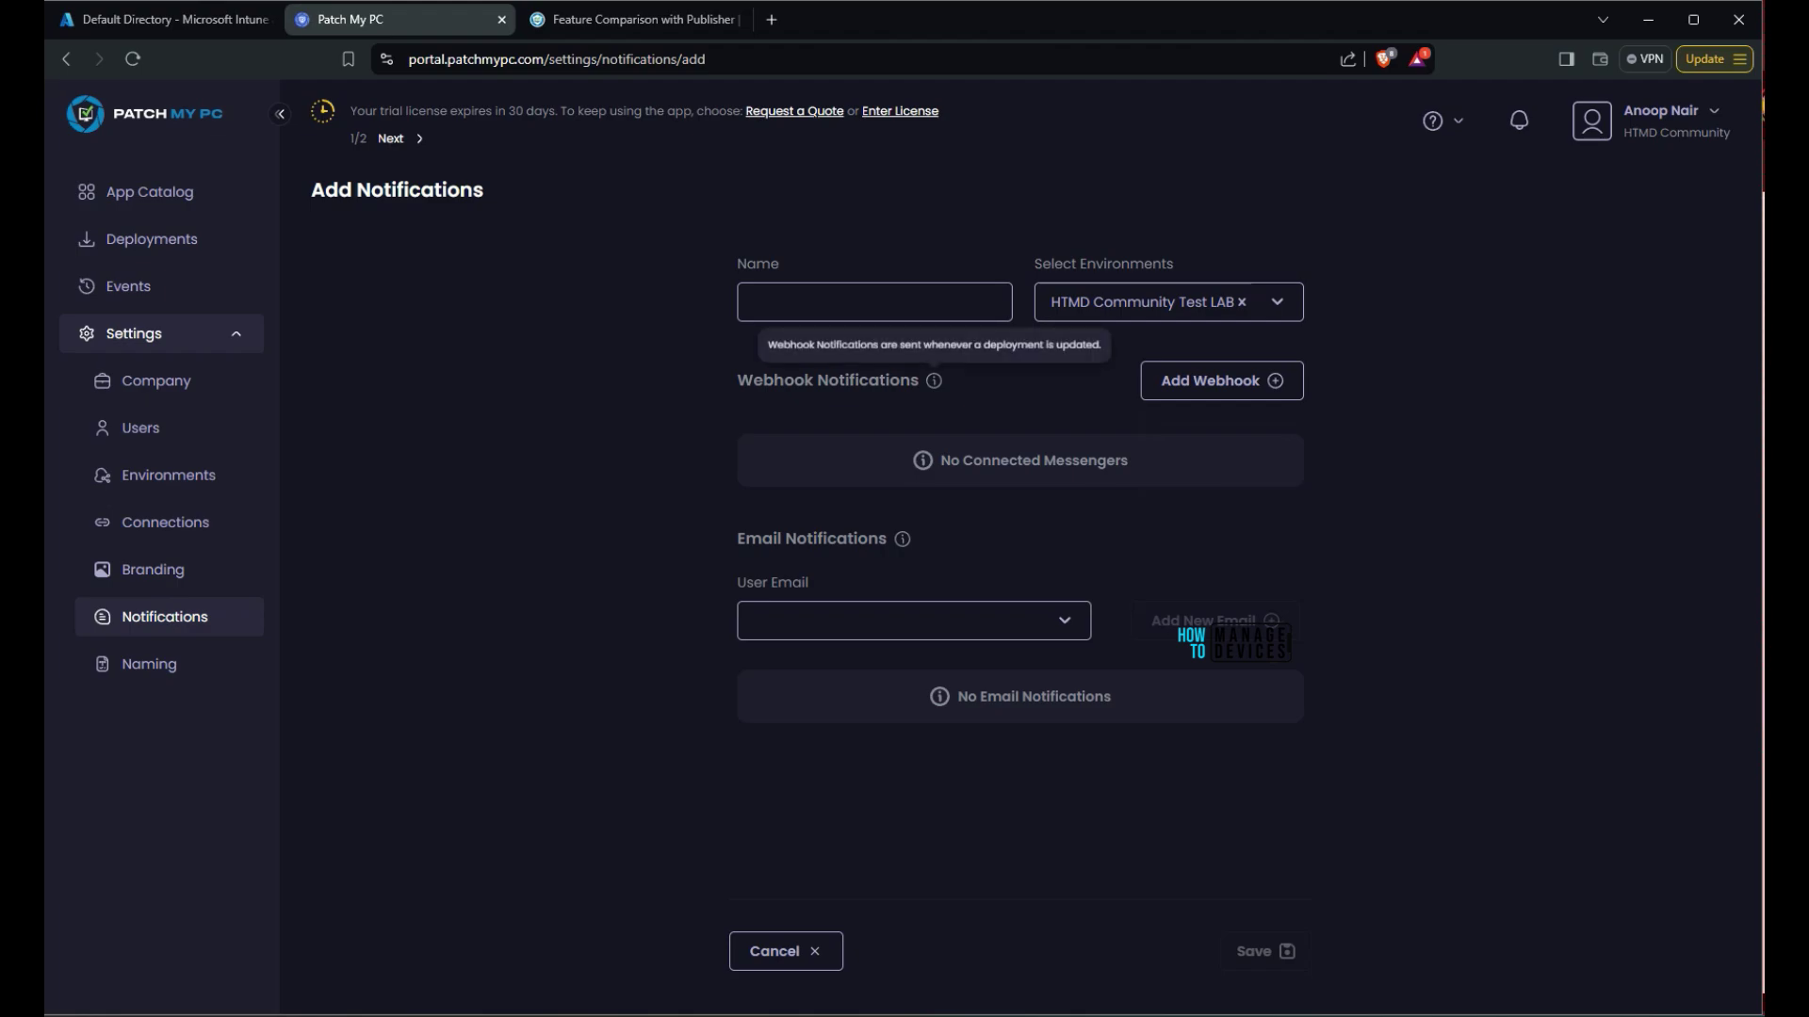
key("Tab")
key("Tab")
key("Tab")
key("Down")
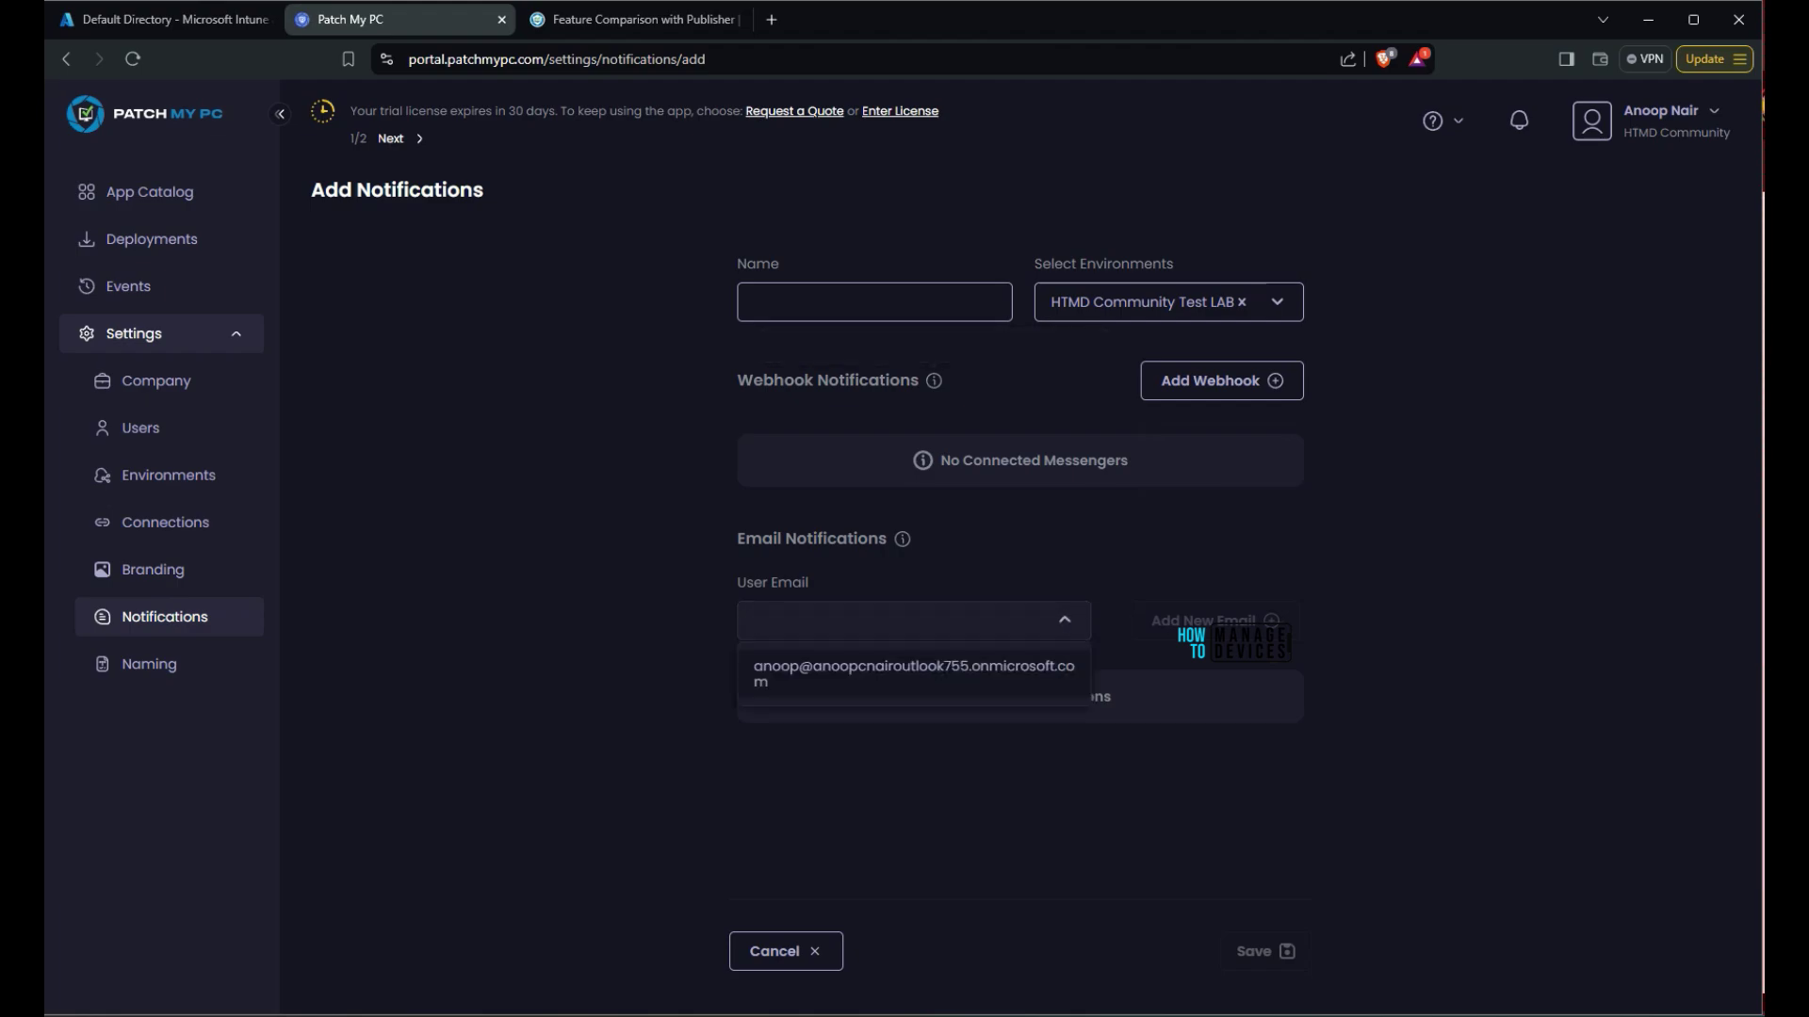
key("Escape")
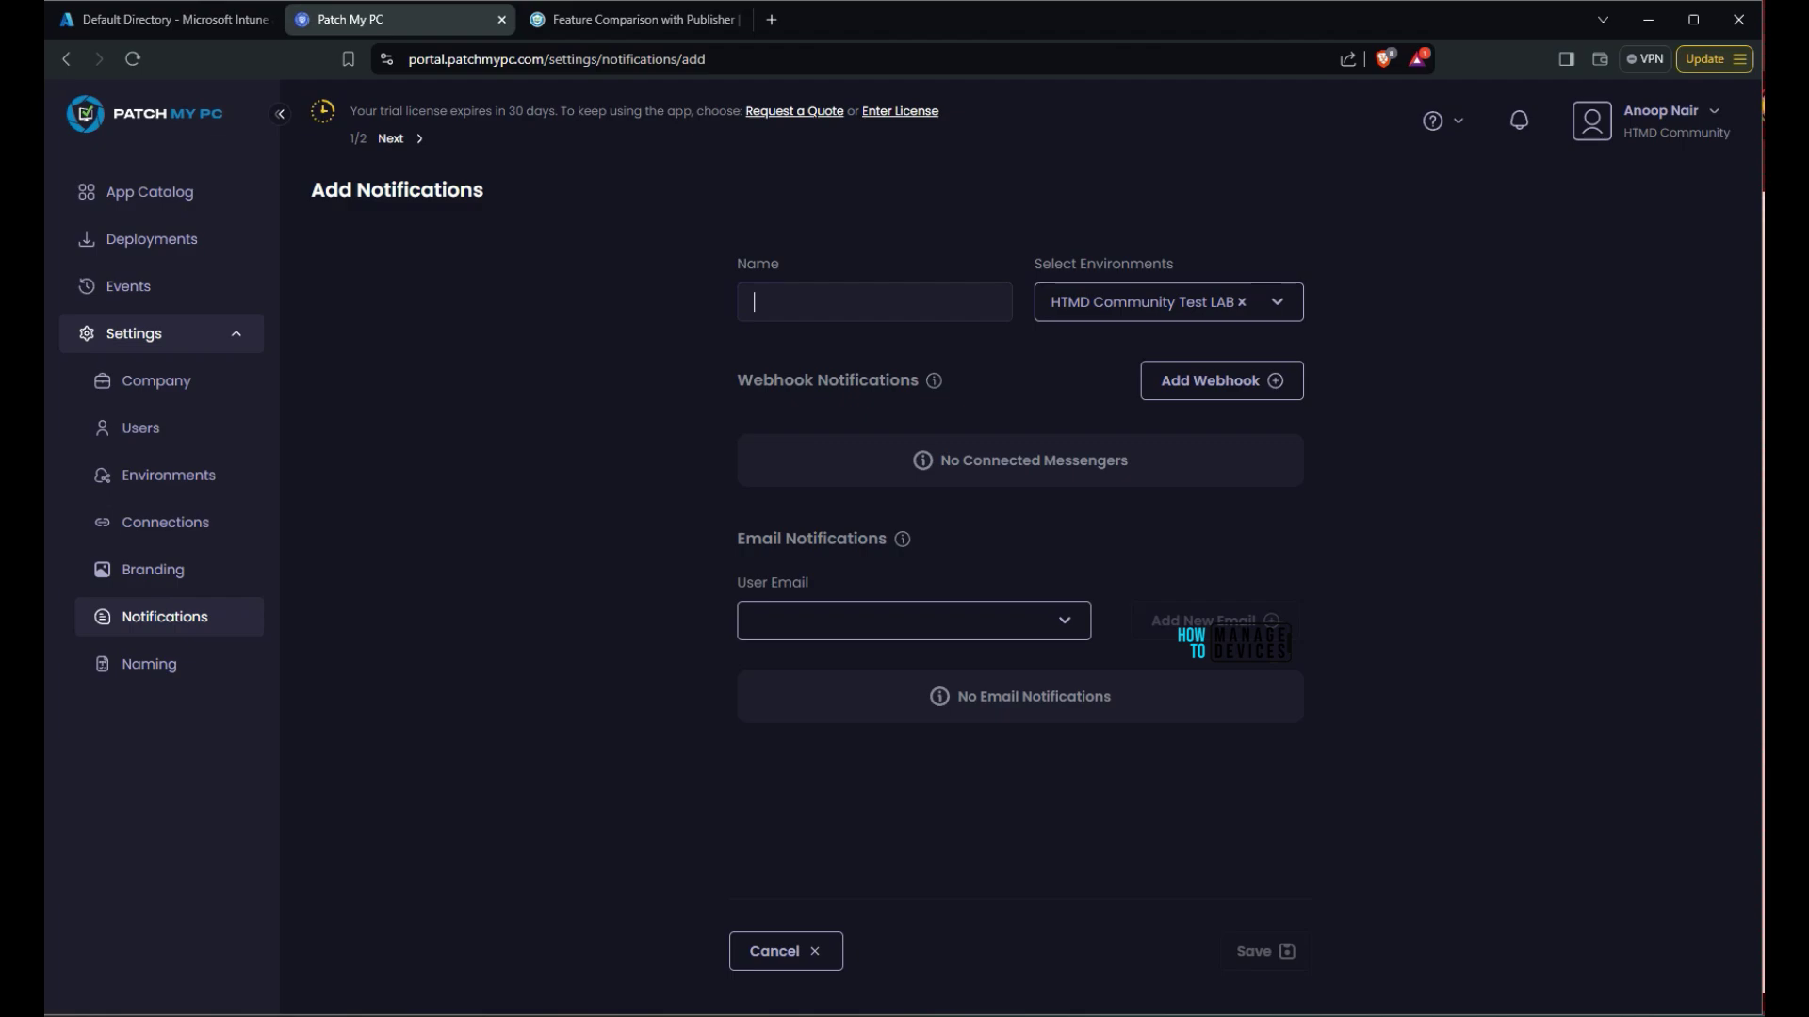
left_click(785, 951)
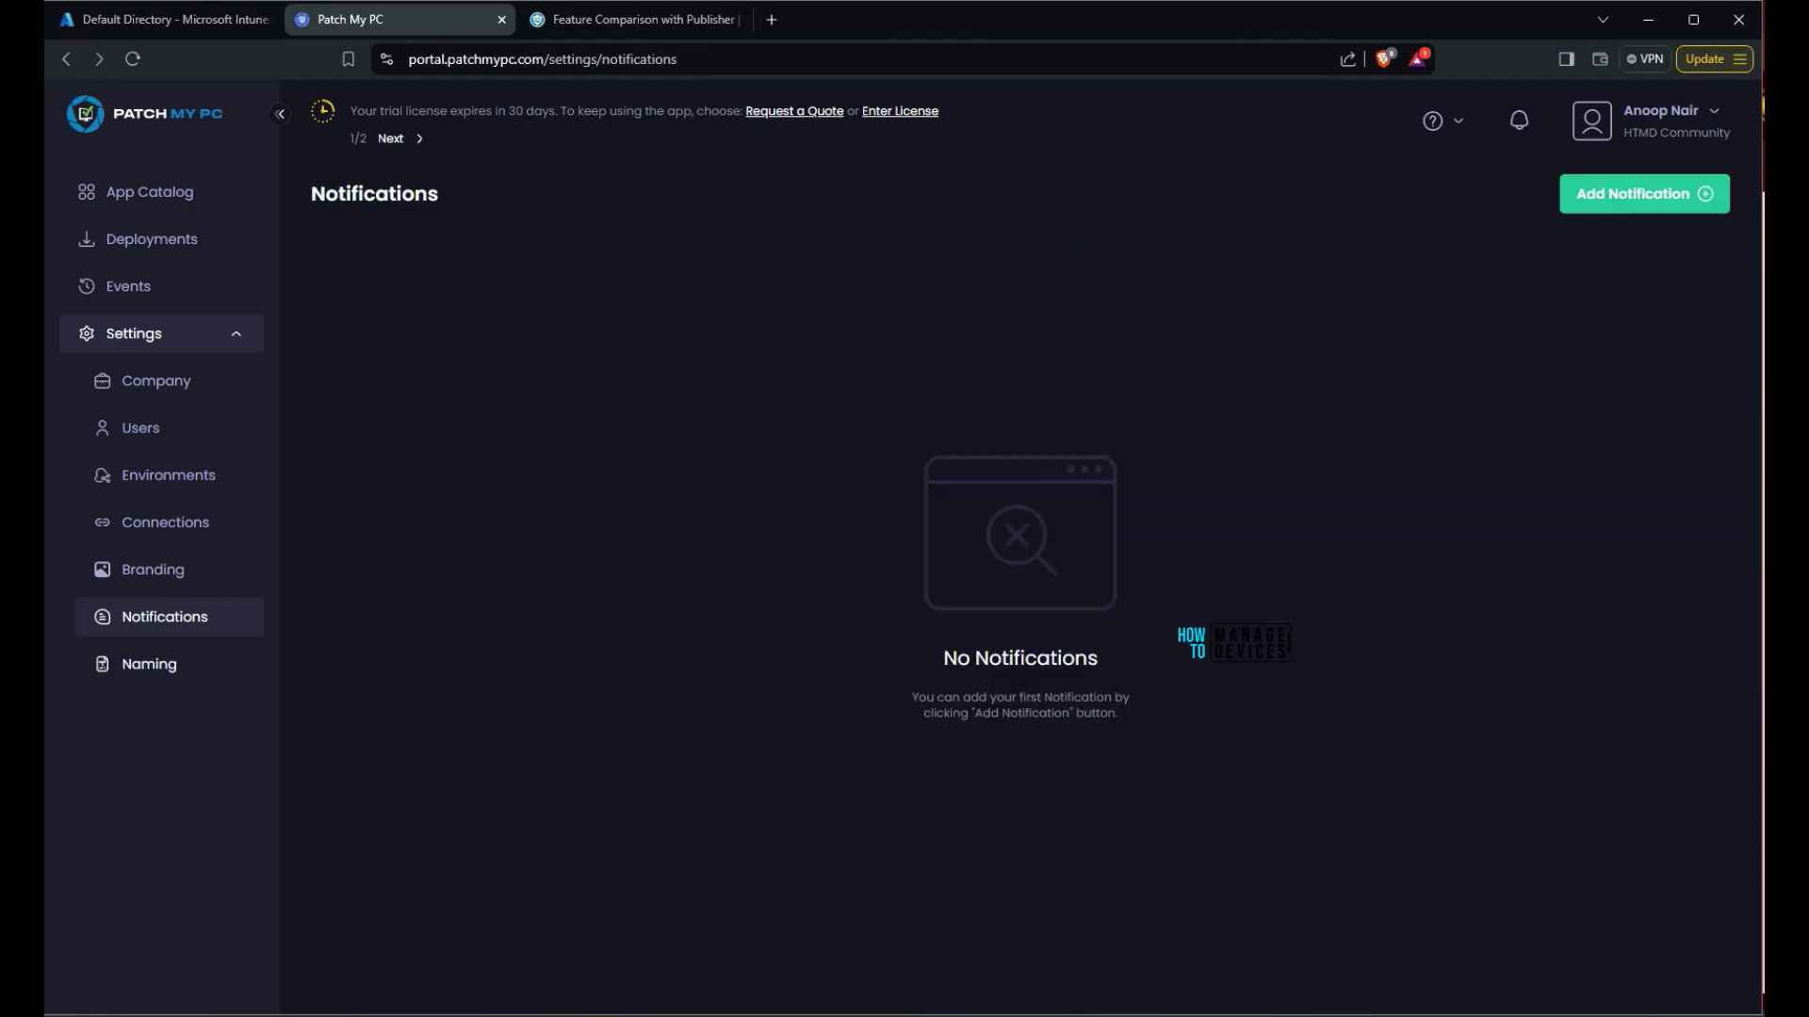
Compare the Update-only and Install and Update Apps naming formats, then return to the App Catalog
left_click(149, 664)
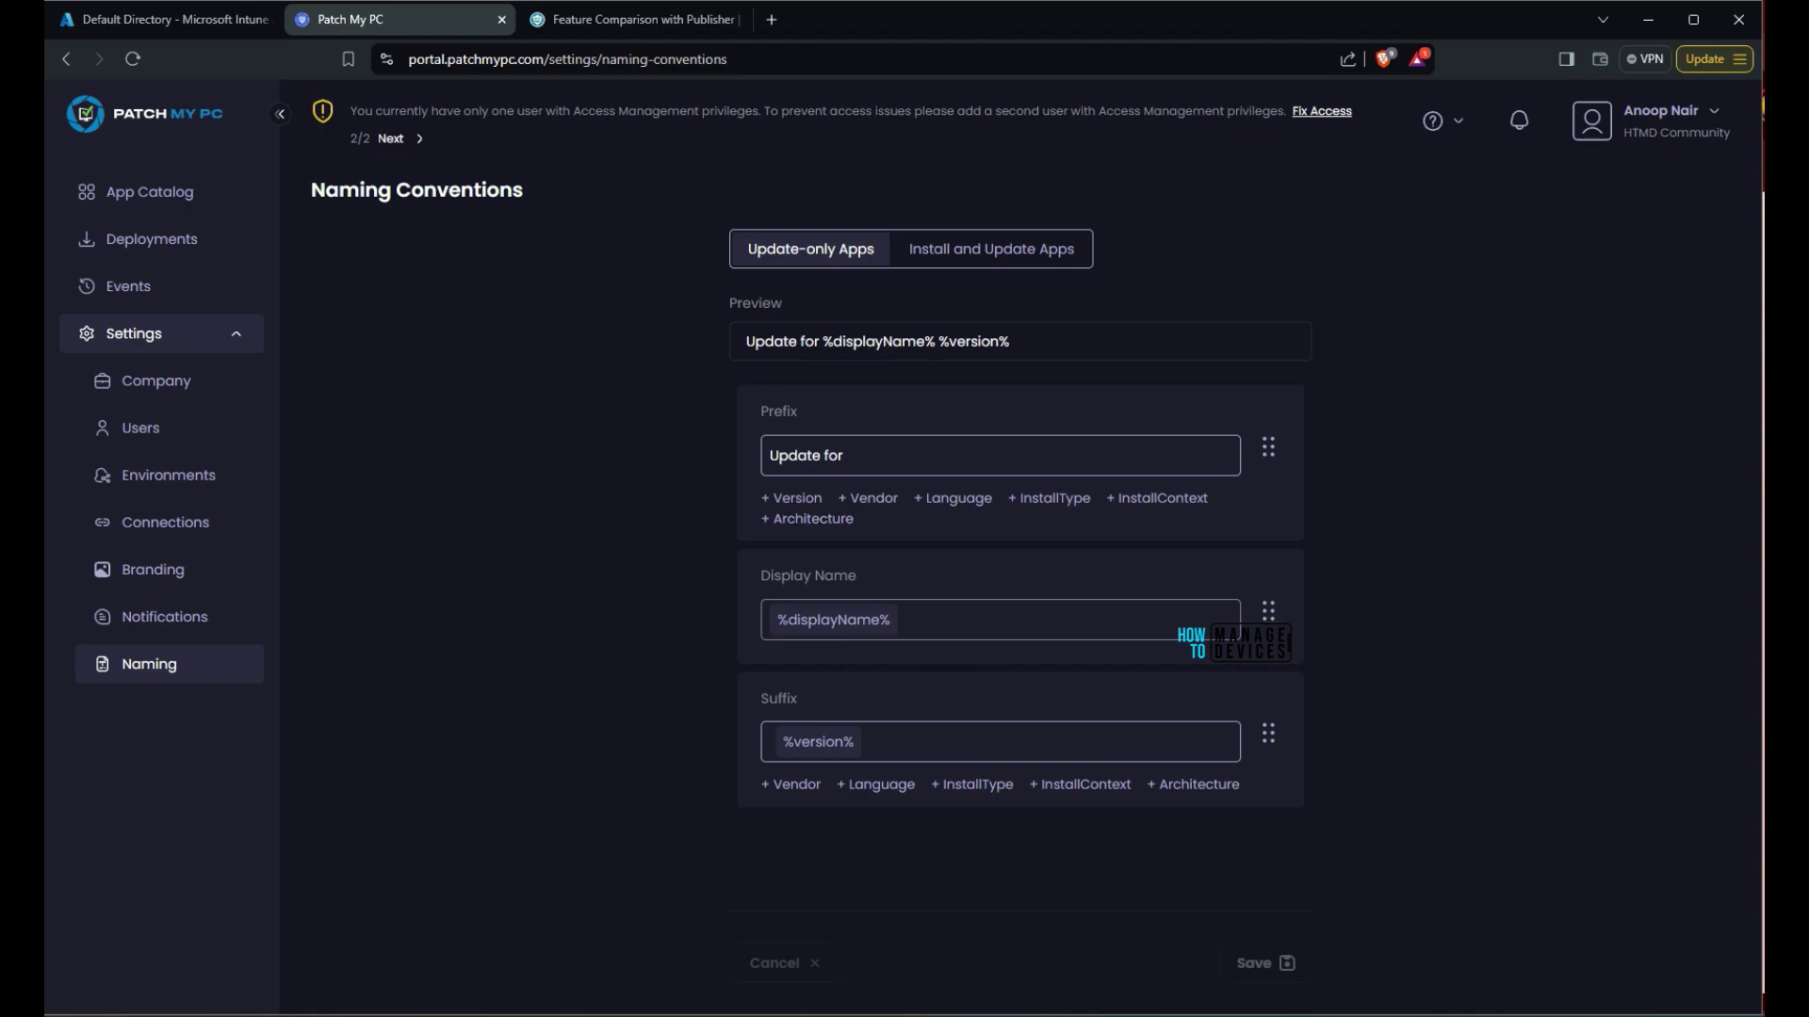
left_click(991, 249)
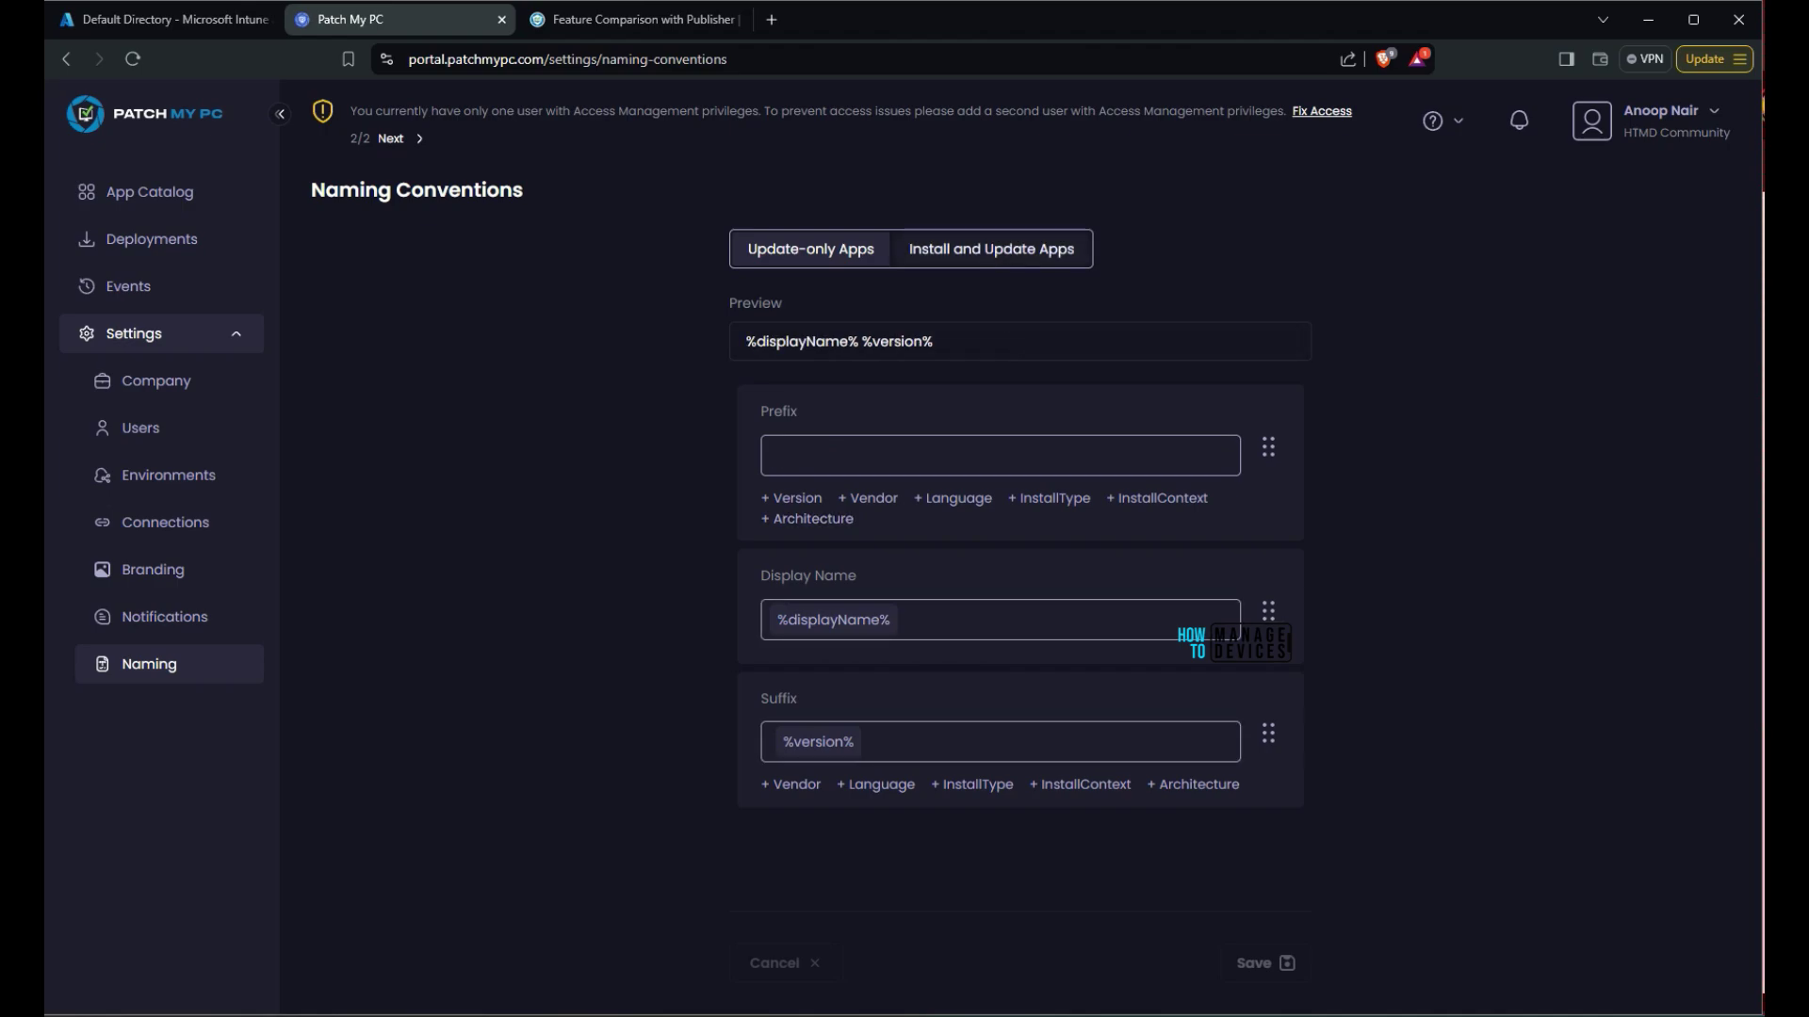
left_click(810, 248)
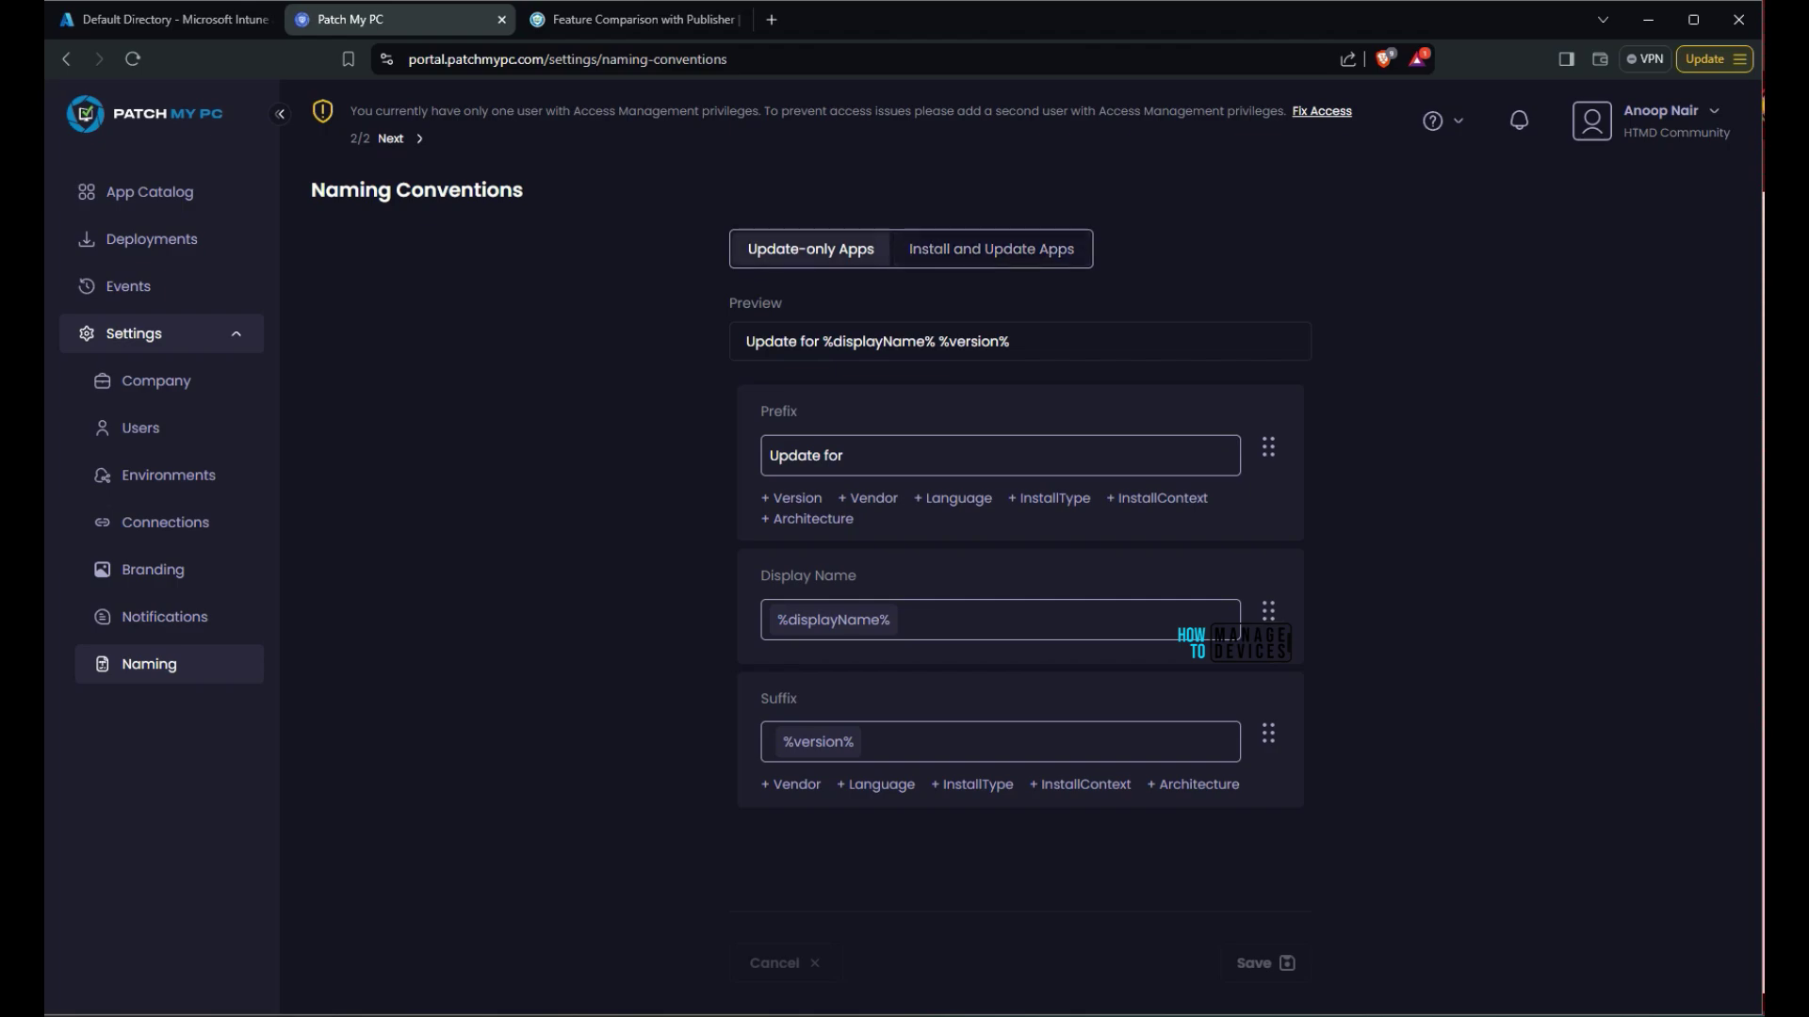
left_click(991, 249)
left_click(810, 249)
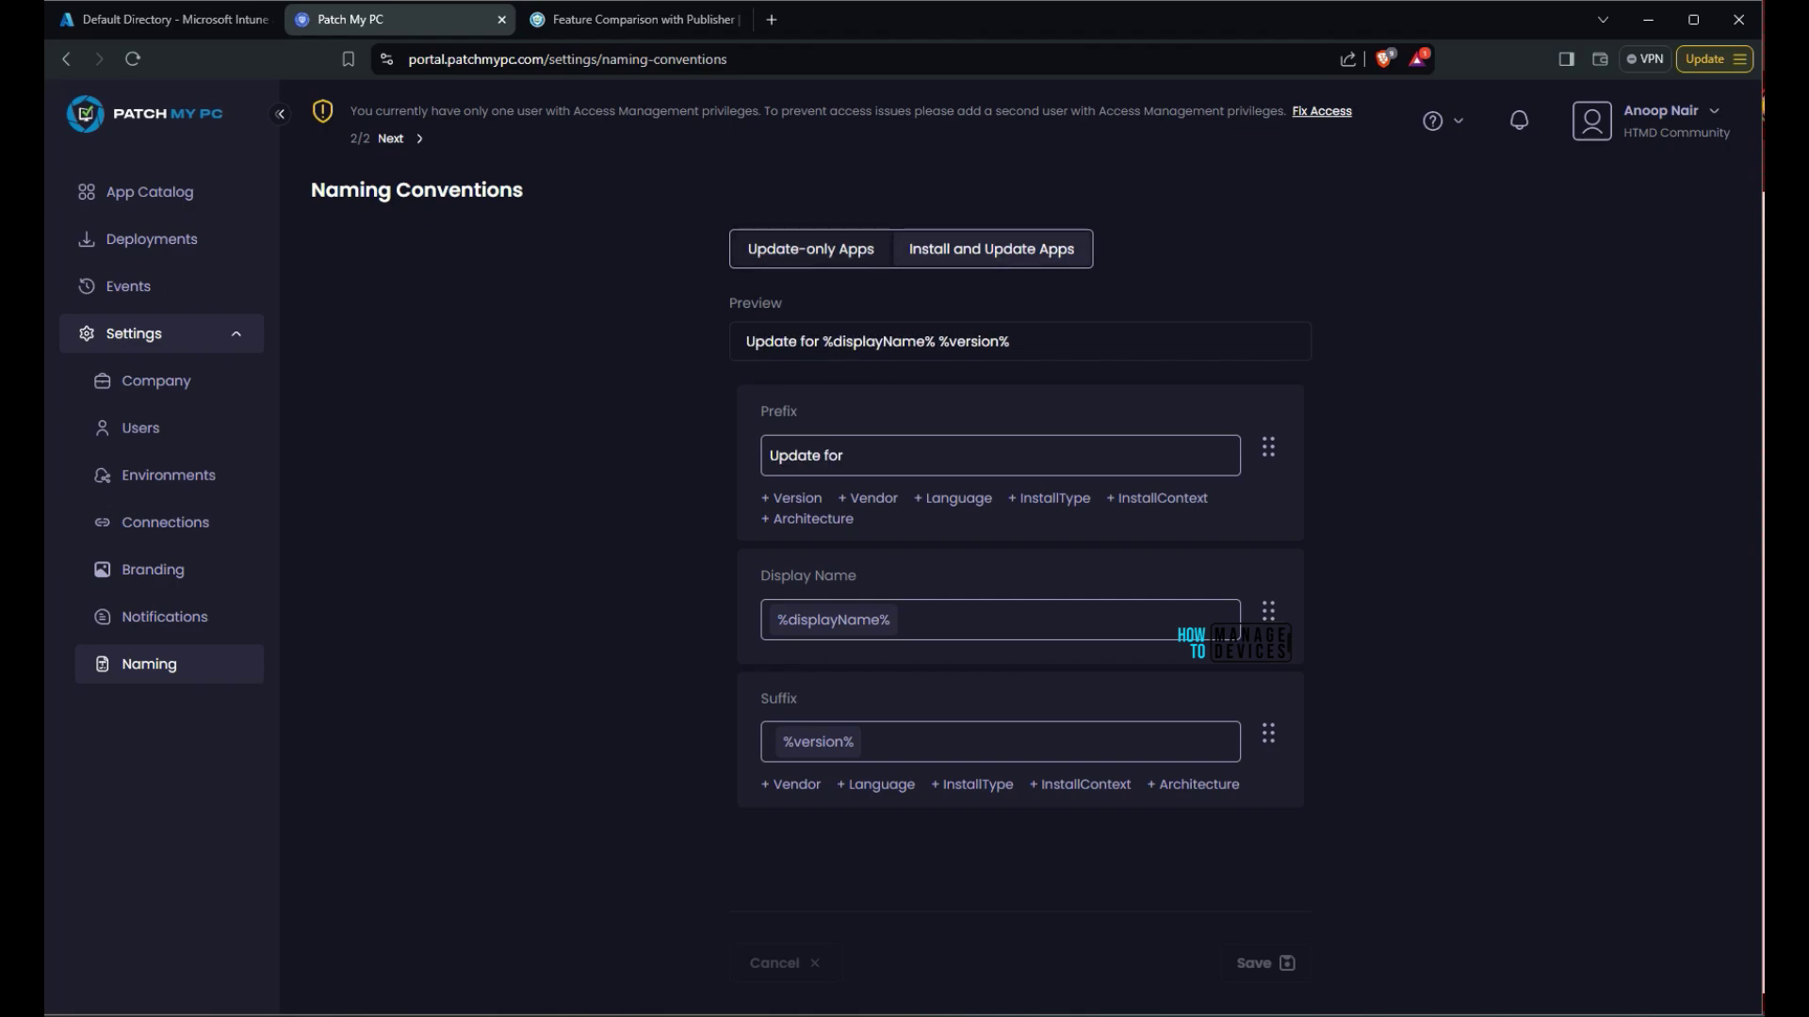
left_click(991, 249)
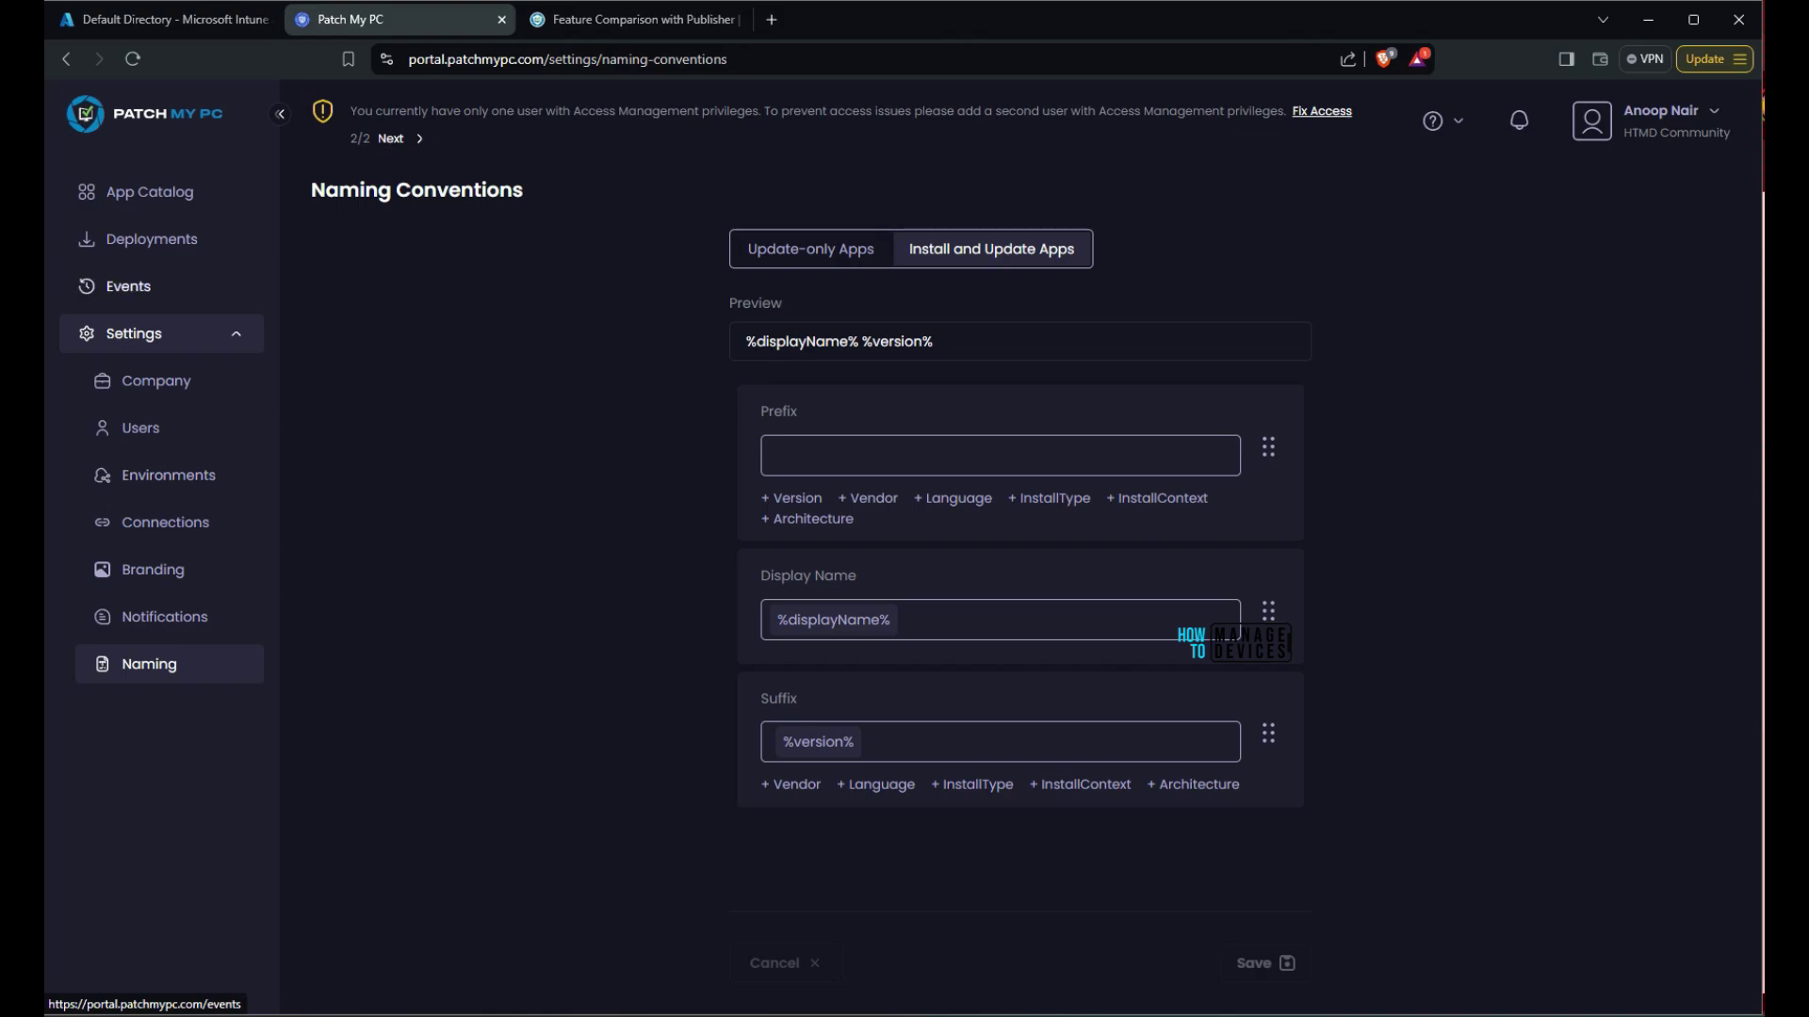
left_click(149, 191)
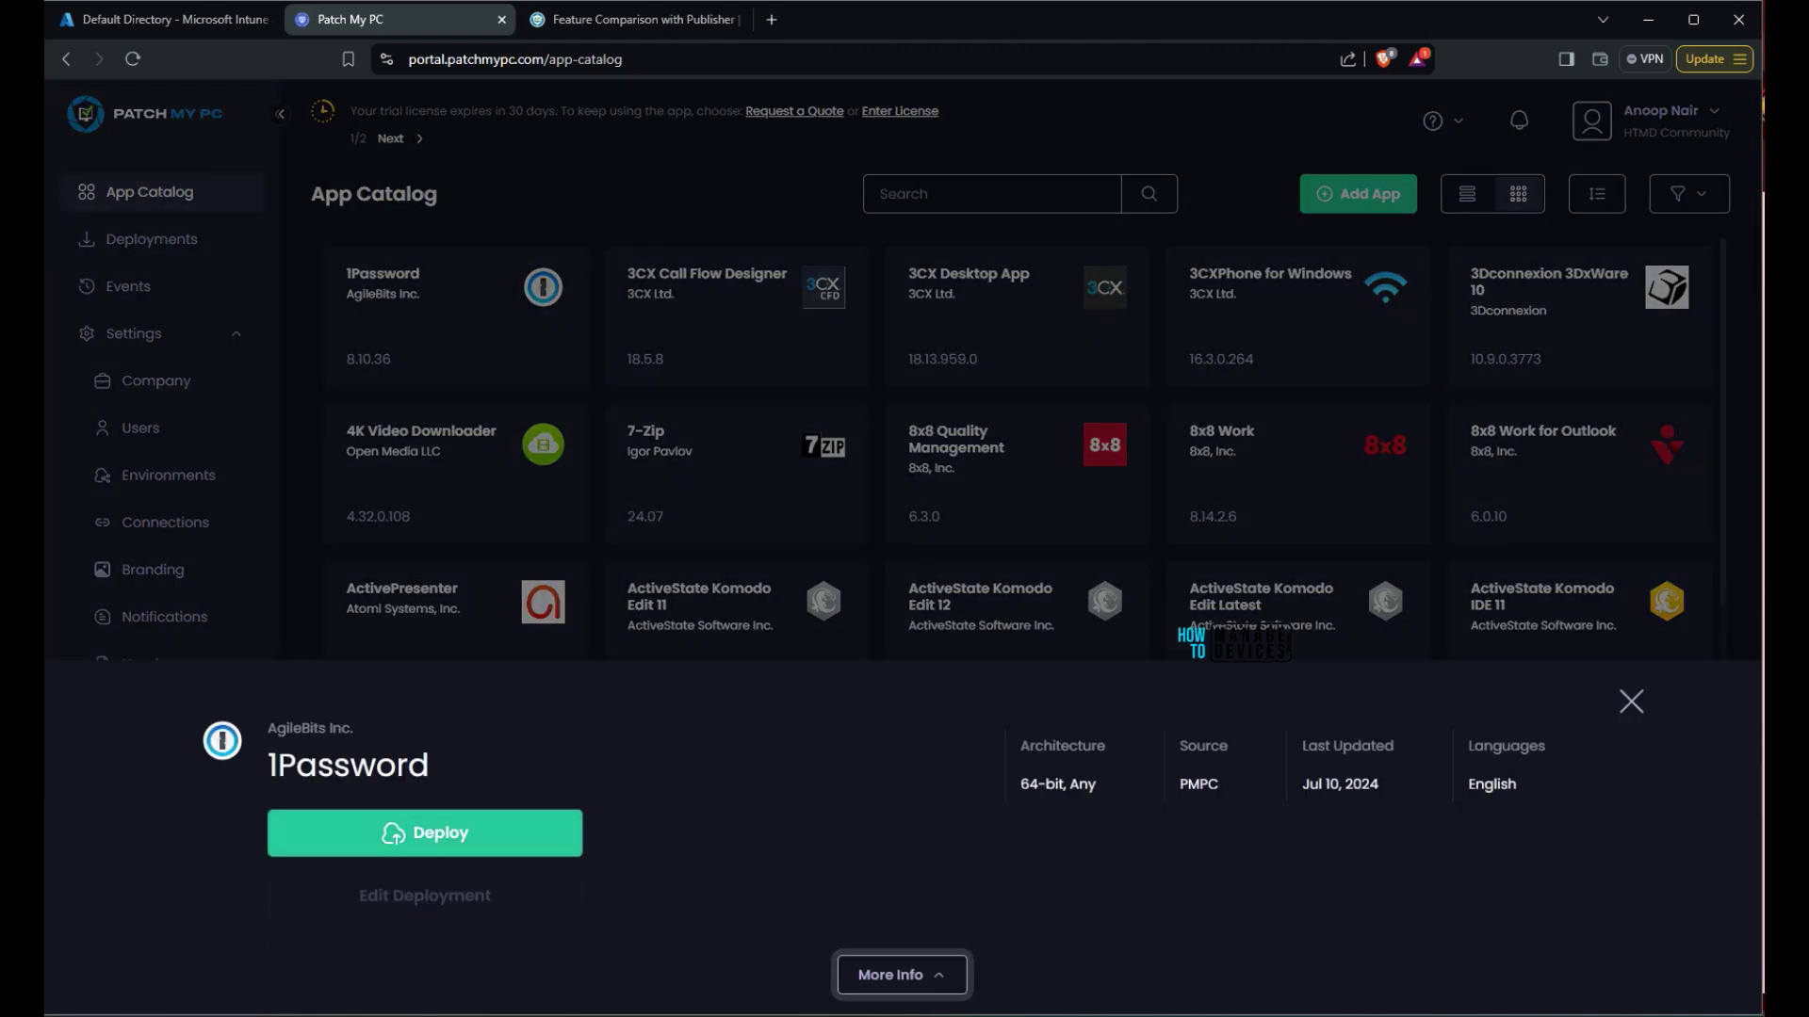
Expand 1Password's description, check its 64-bit architecture and update details, and start deploying it
left_click(901, 975)
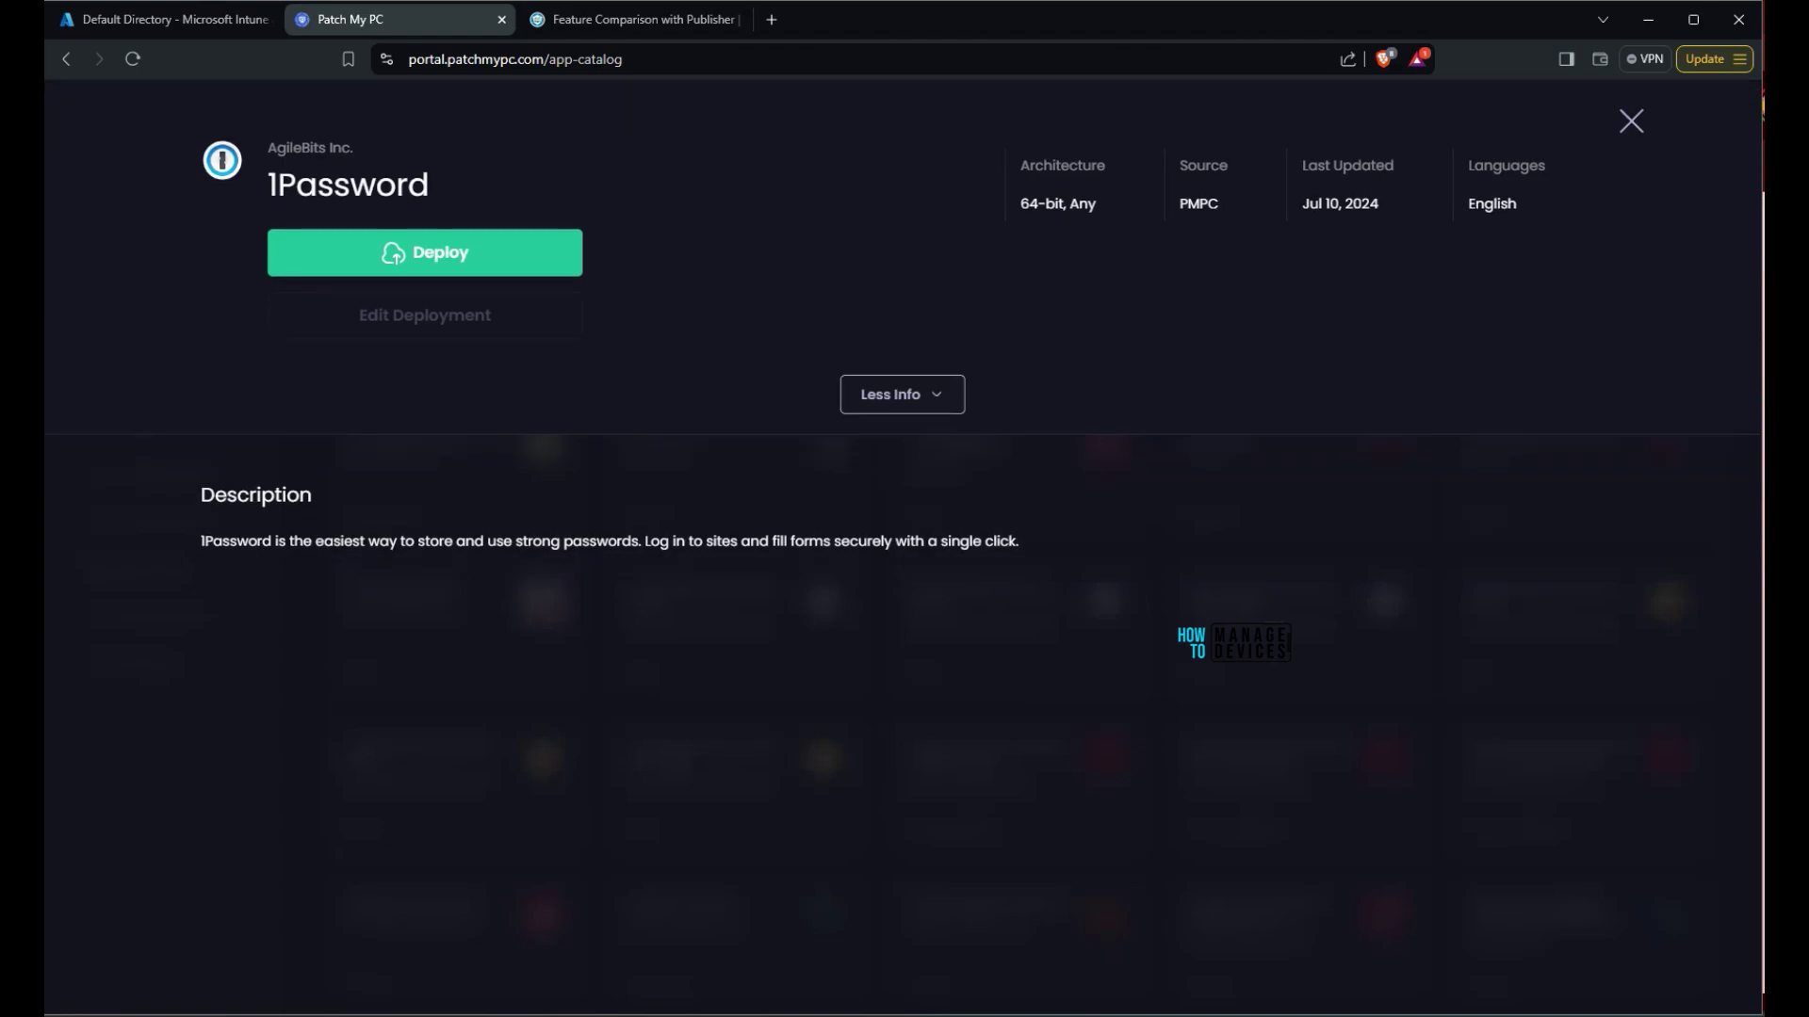
left_click_drag(1380, 206, 1021, 165)
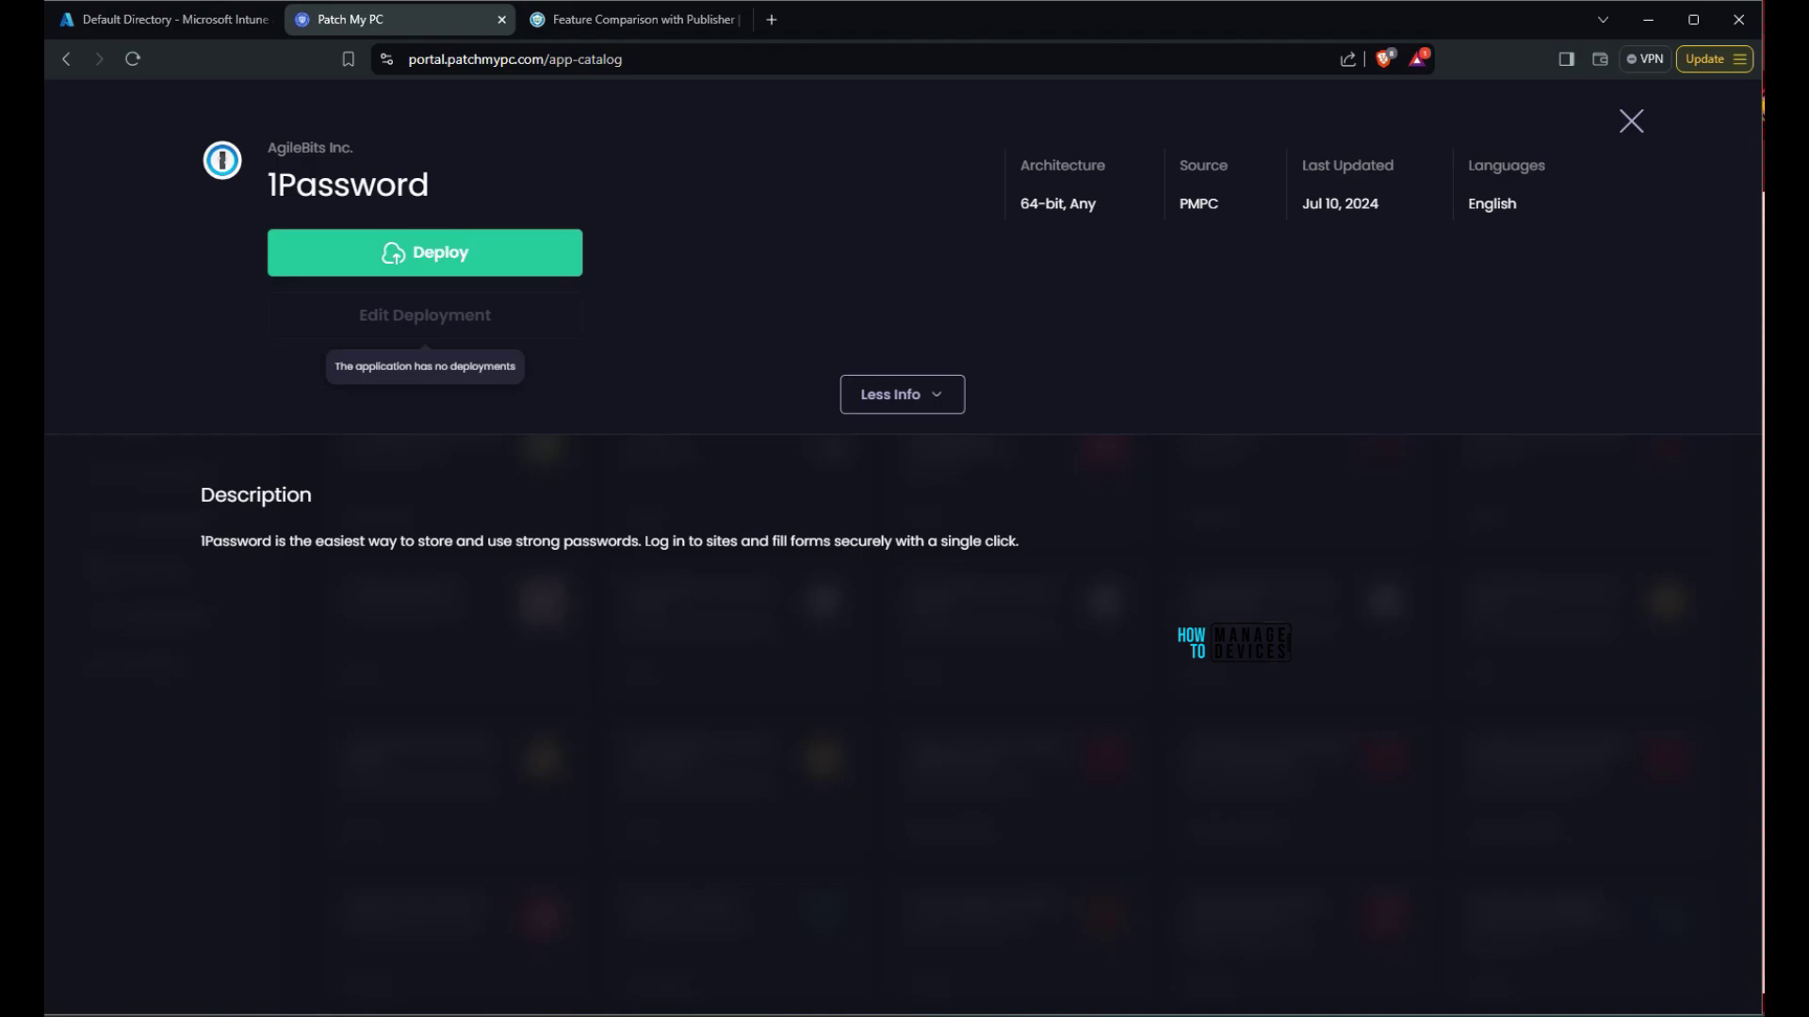
left_click(425, 252)
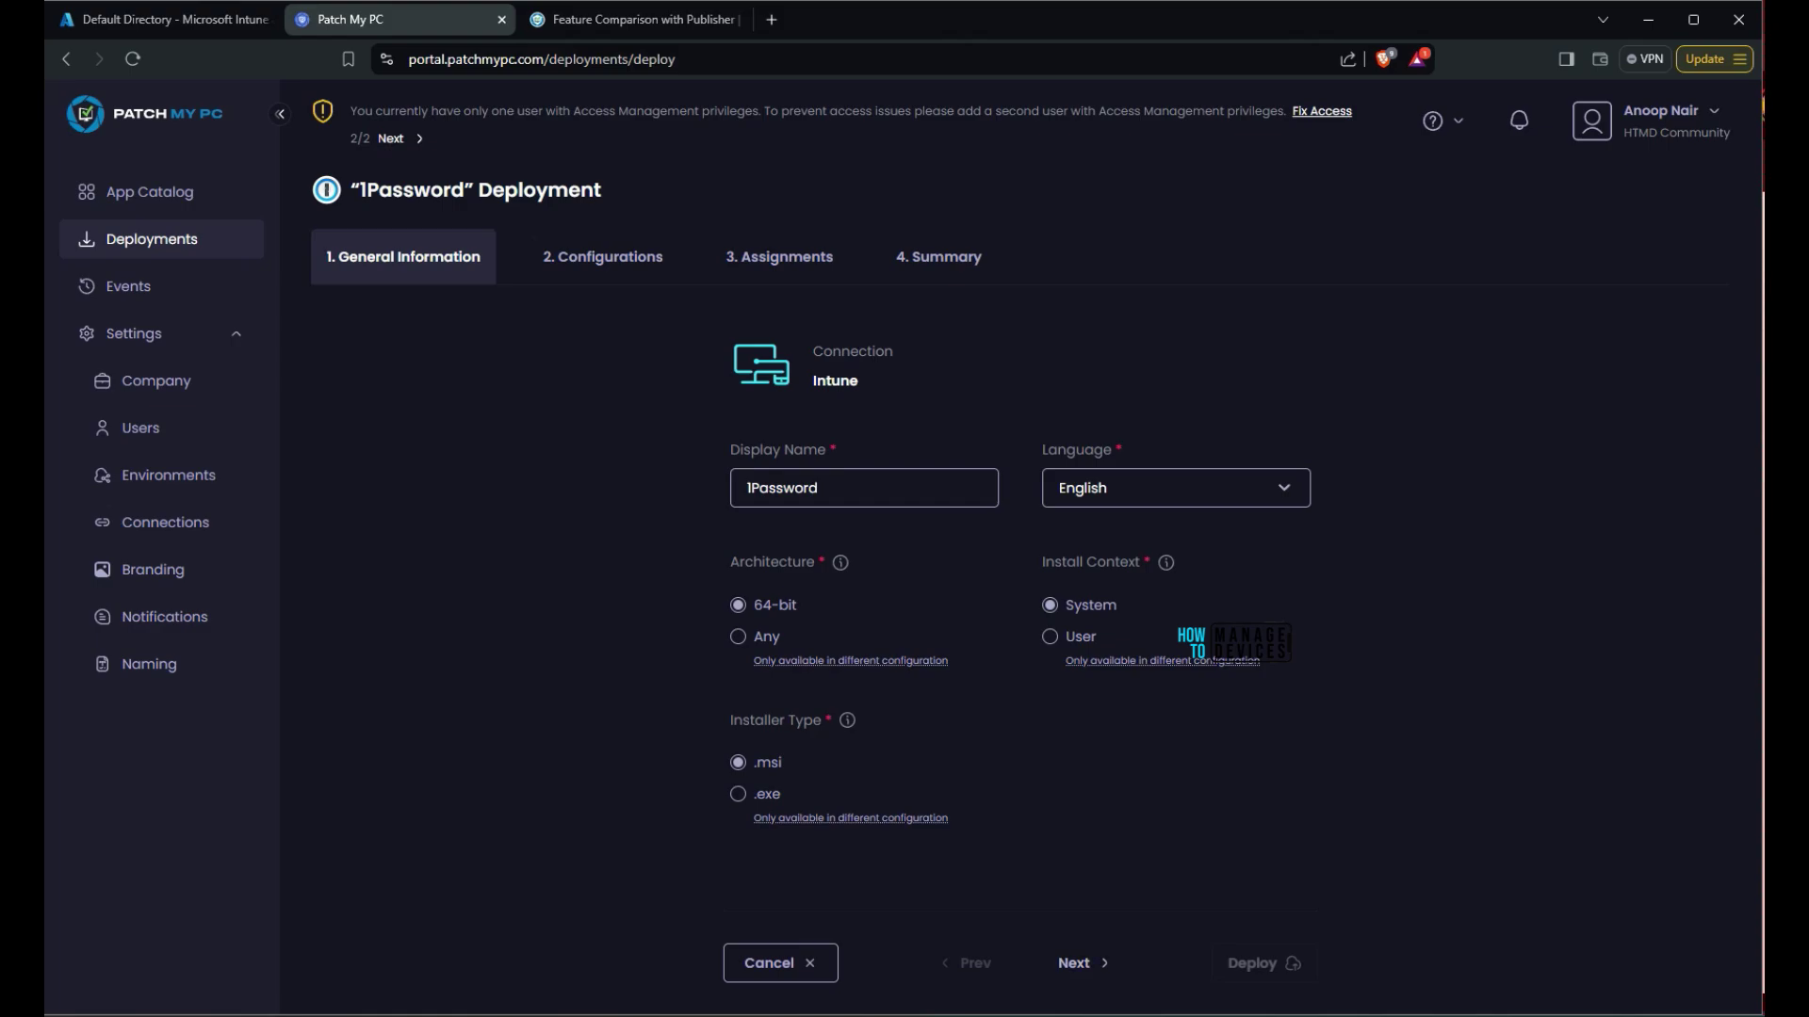
On the Configurations step, look at the pre-install script editor and the install and uninstall script options without adding any
left_click(1074, 963)
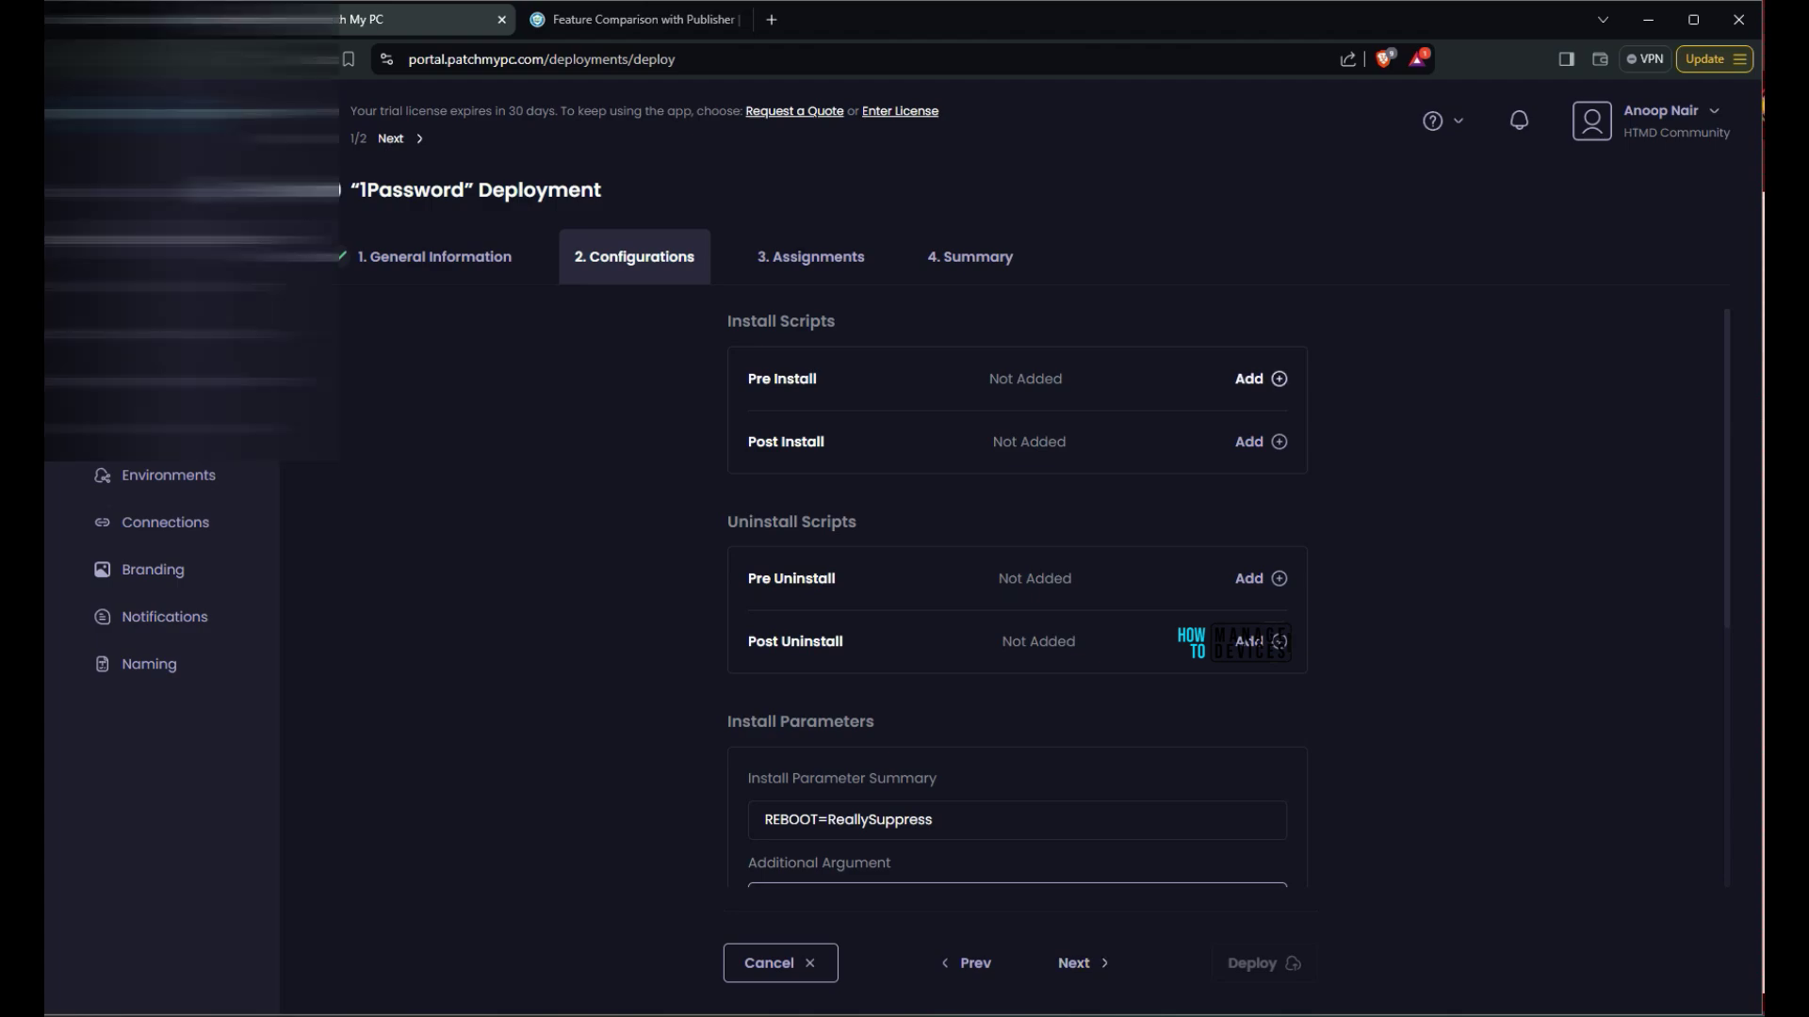
left_click(1253, 378)
left_click(1557, 270)
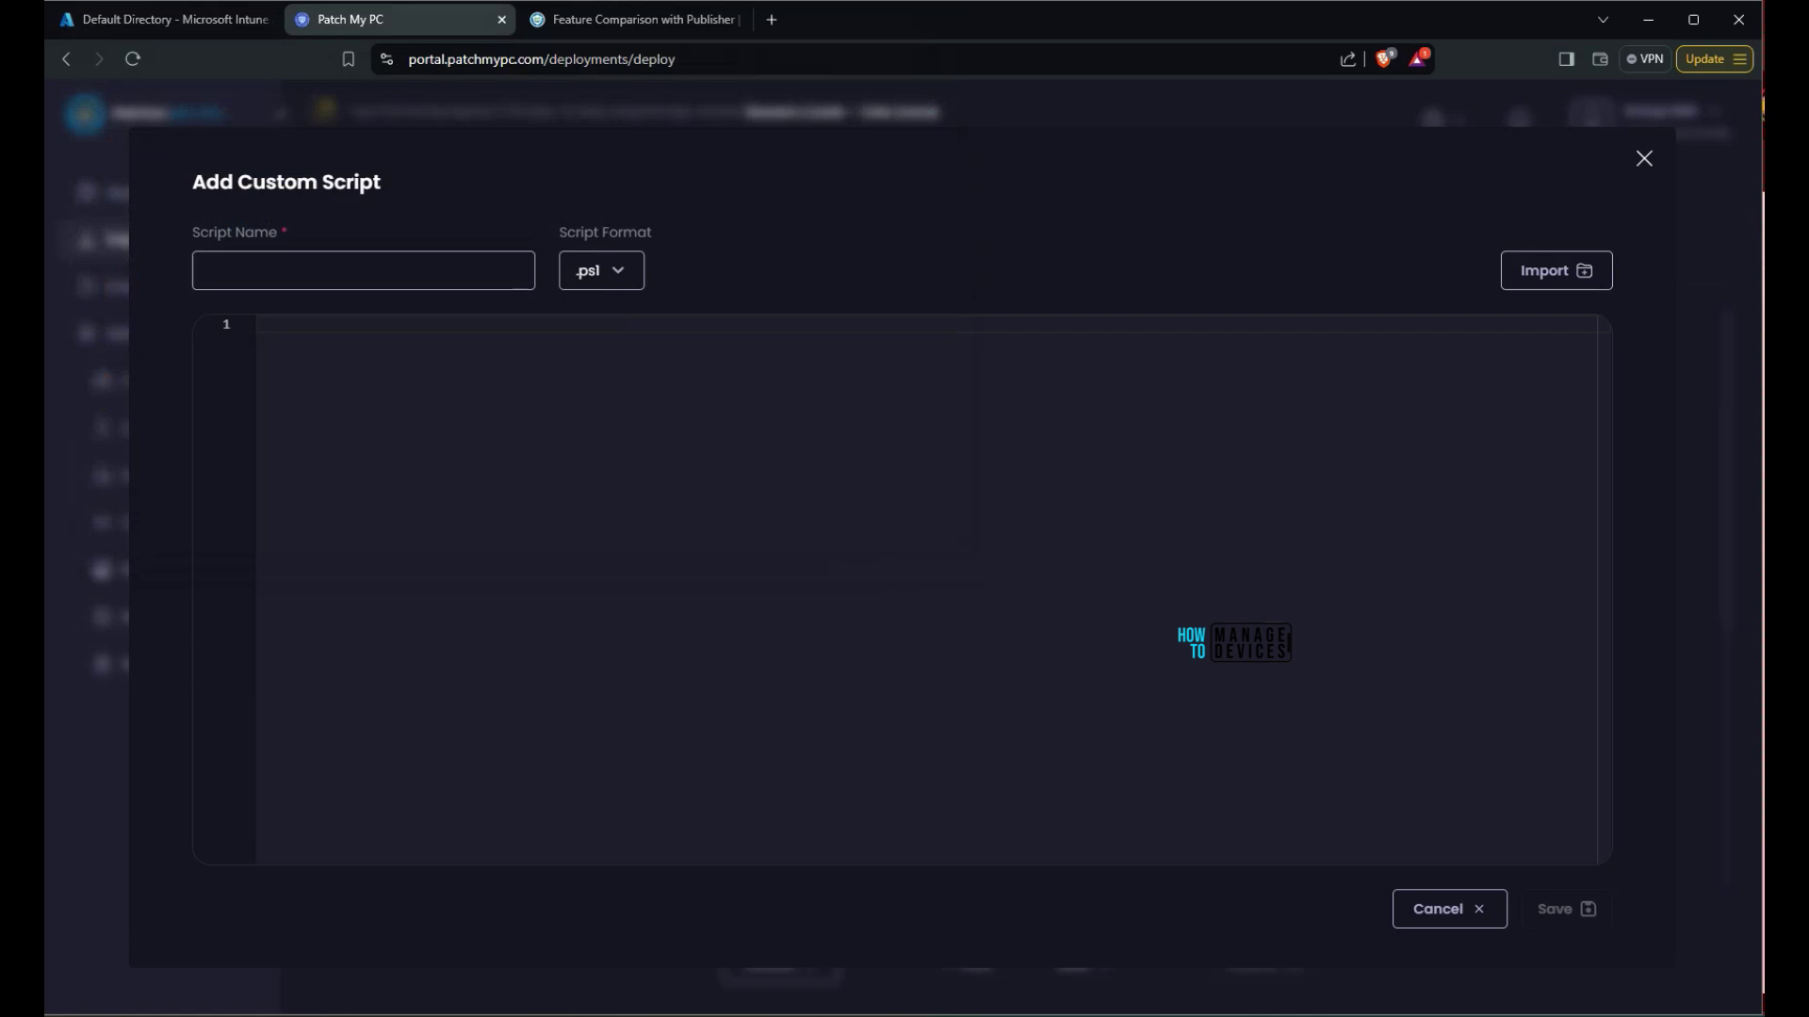
key("Escape")
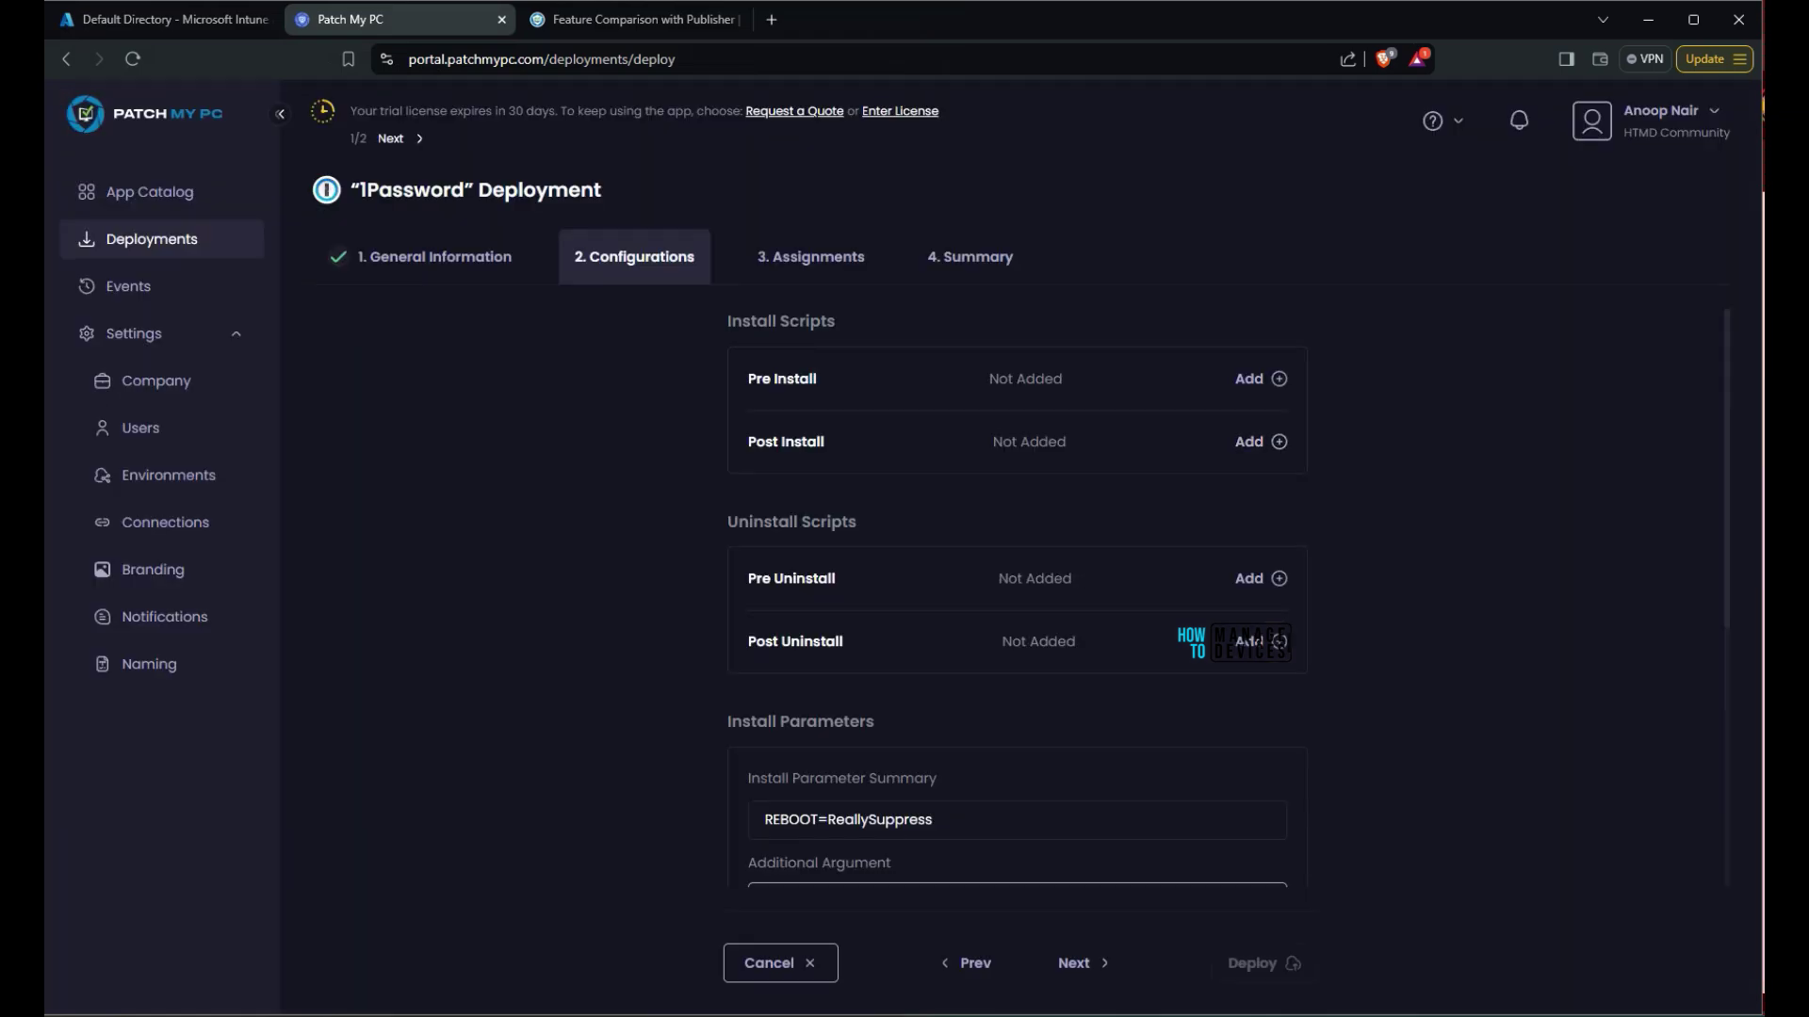
left_click_drag(825, 442, 746, 379)
left_click(746, 379)
left_click_drag(843, 642, 746, 579)
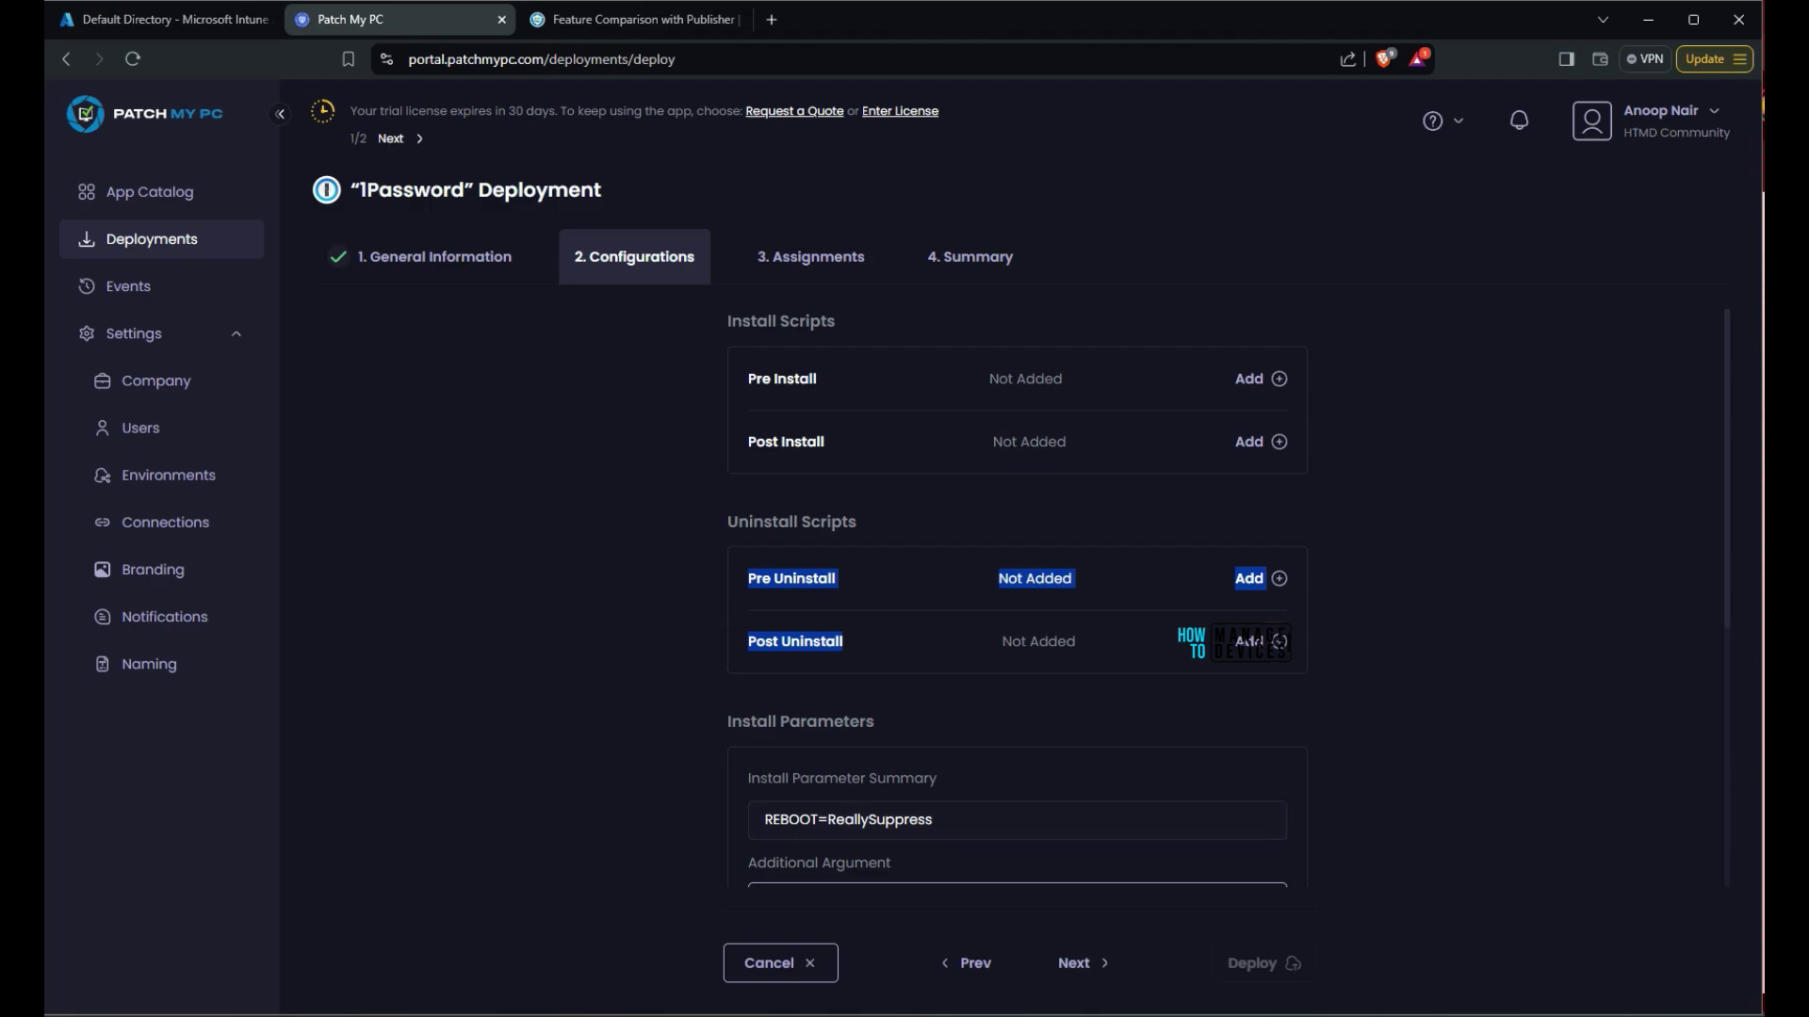
left_click(746, 579)
Try the Allow Available Uninstall toggle, leave it unchecked, and advance to the Assignments step
scroll(1017, 594, "down", 3)
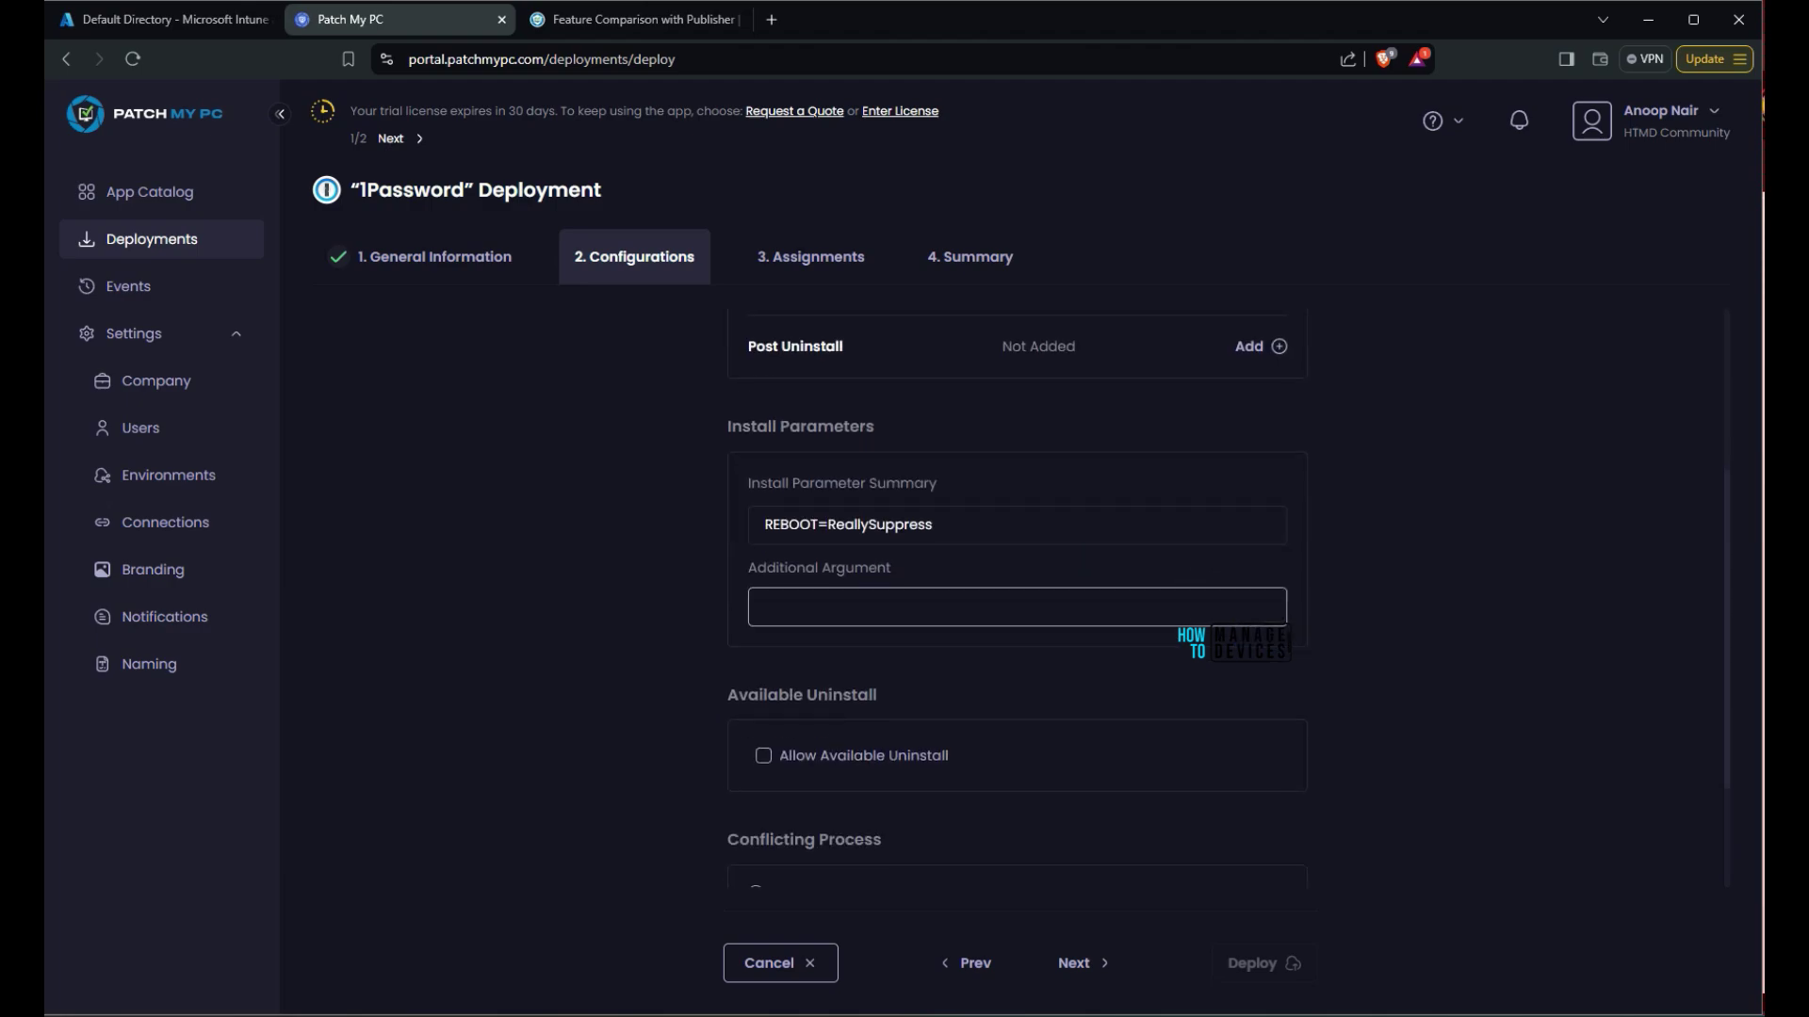
scroll(1017, 594, "down", 1)
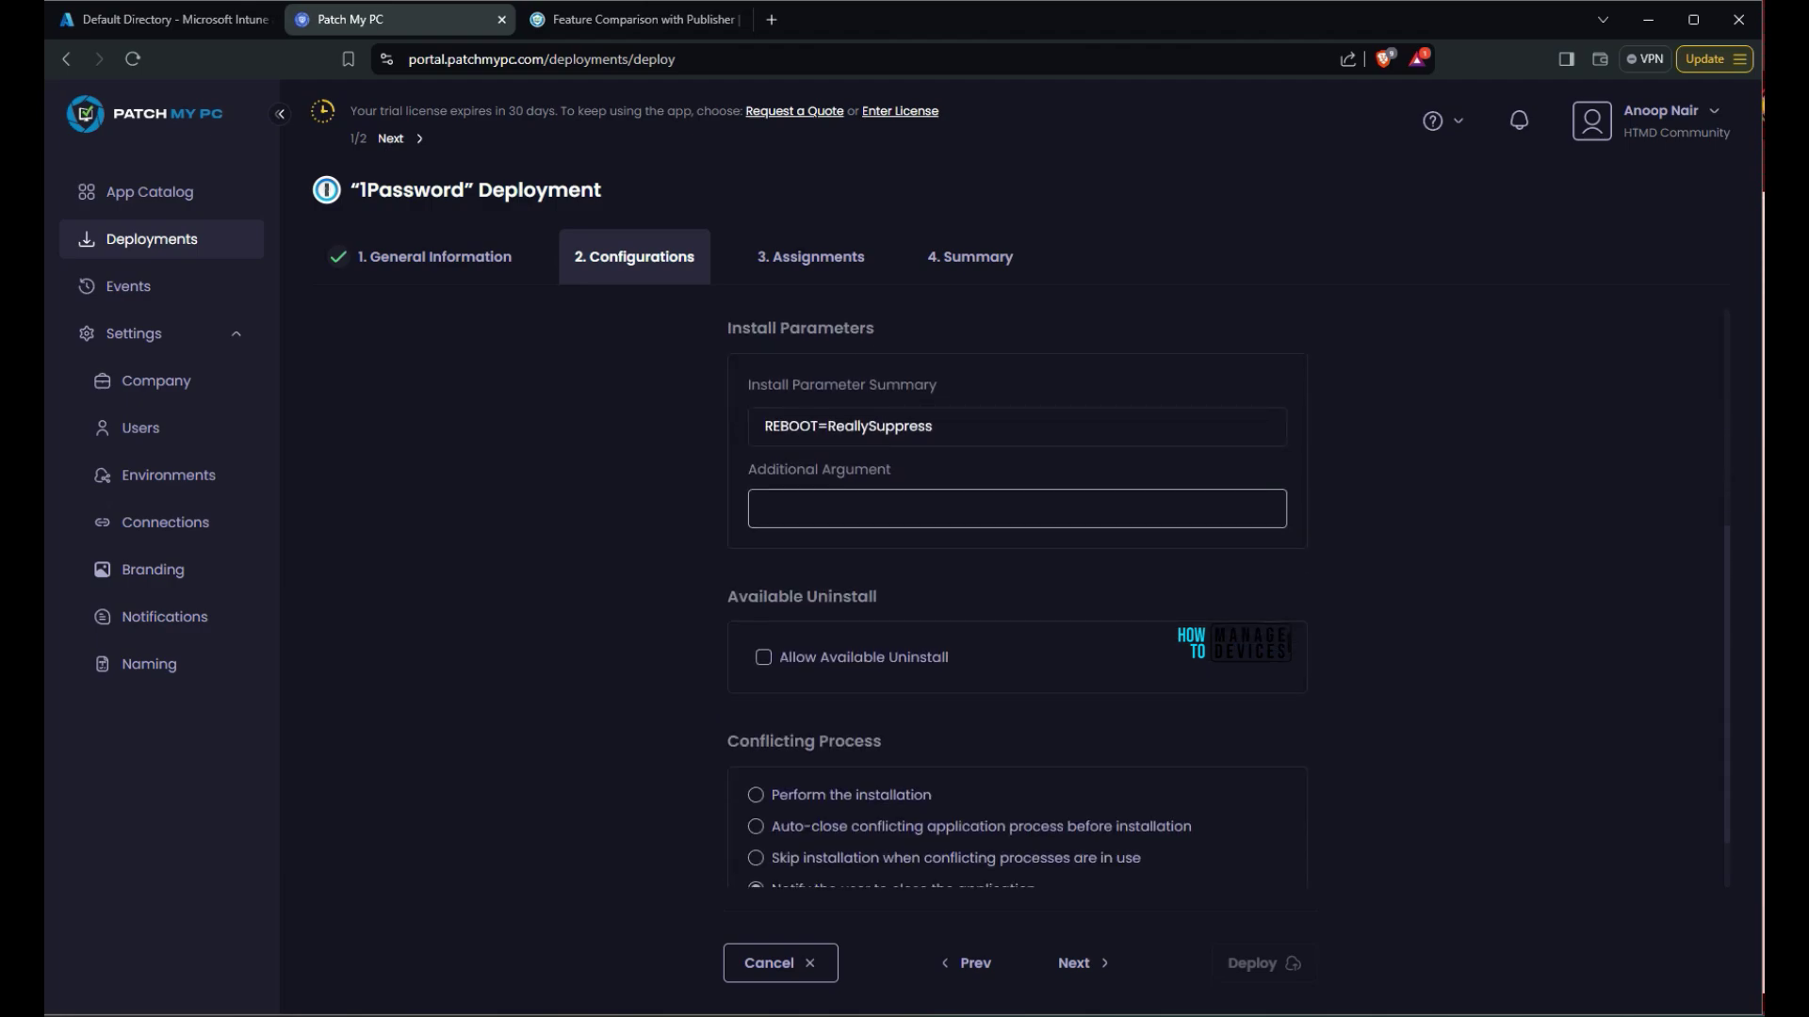
left_click(763, 657)
scroll(1017, 593, "down", 1)
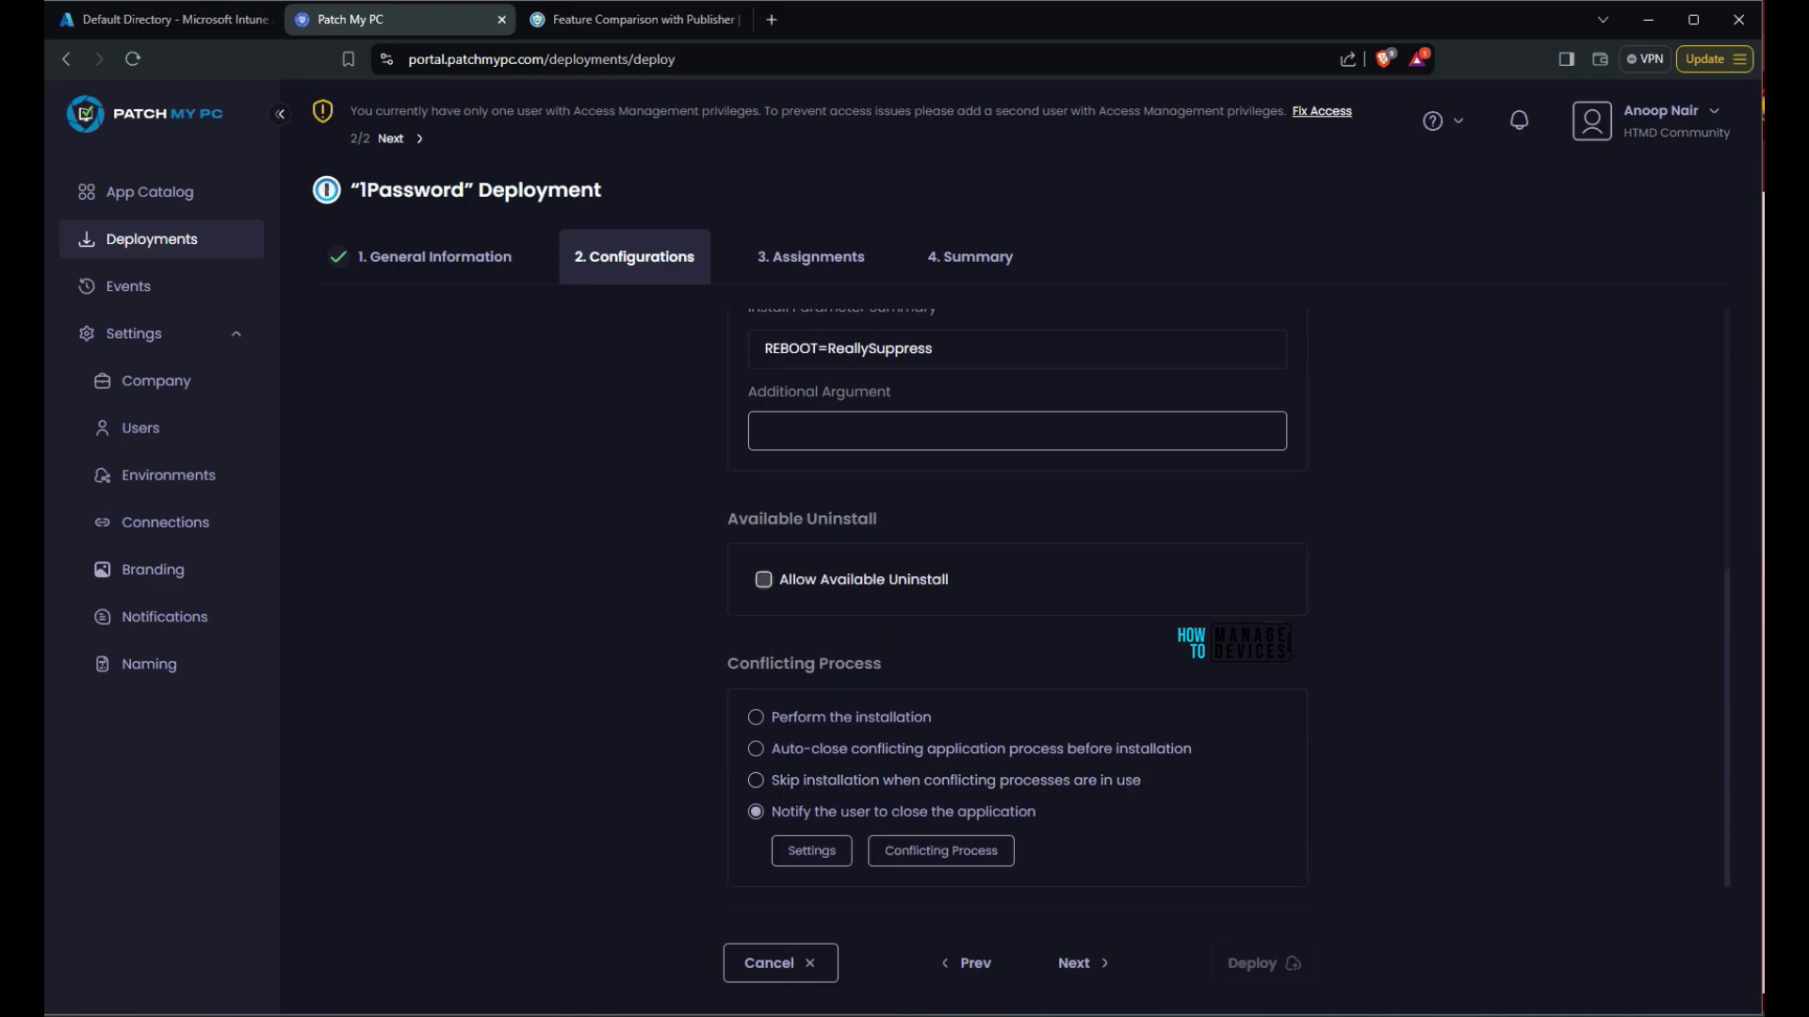
left_click(763, 578)
left_click(763, 578)
left_click_drag(950, 579, 780, 580)
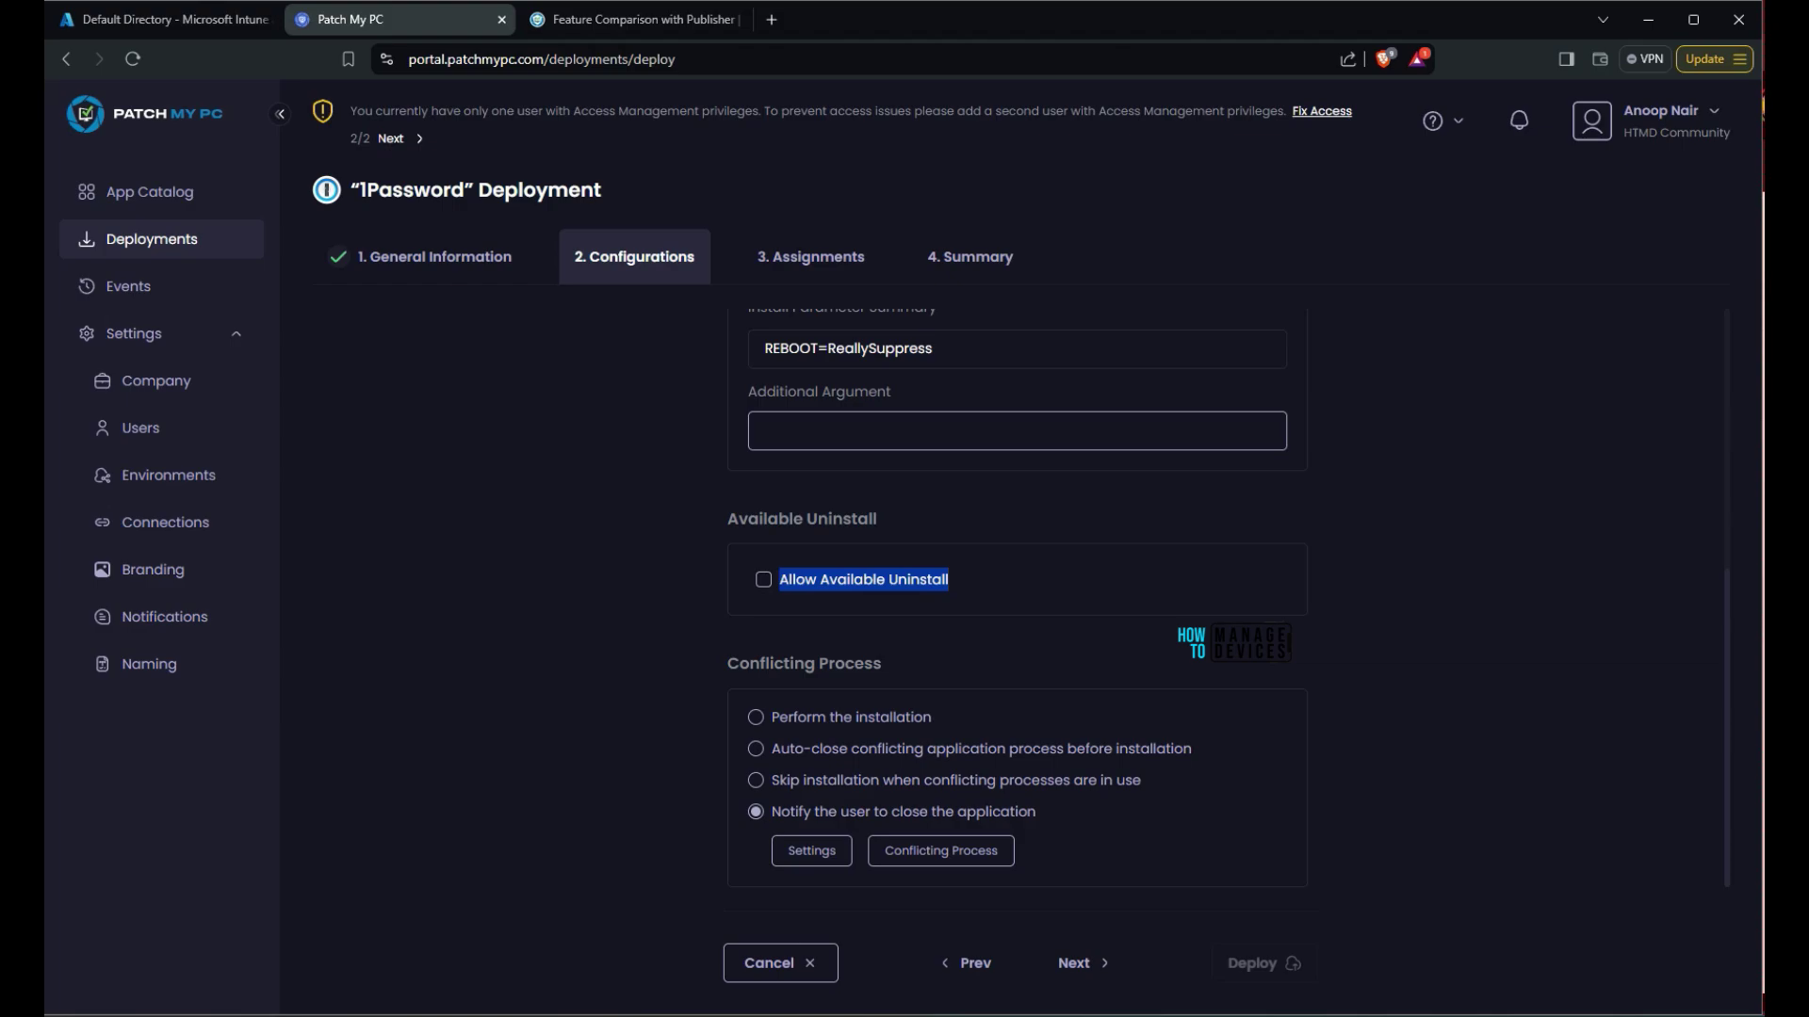
left_click(1075, 963)
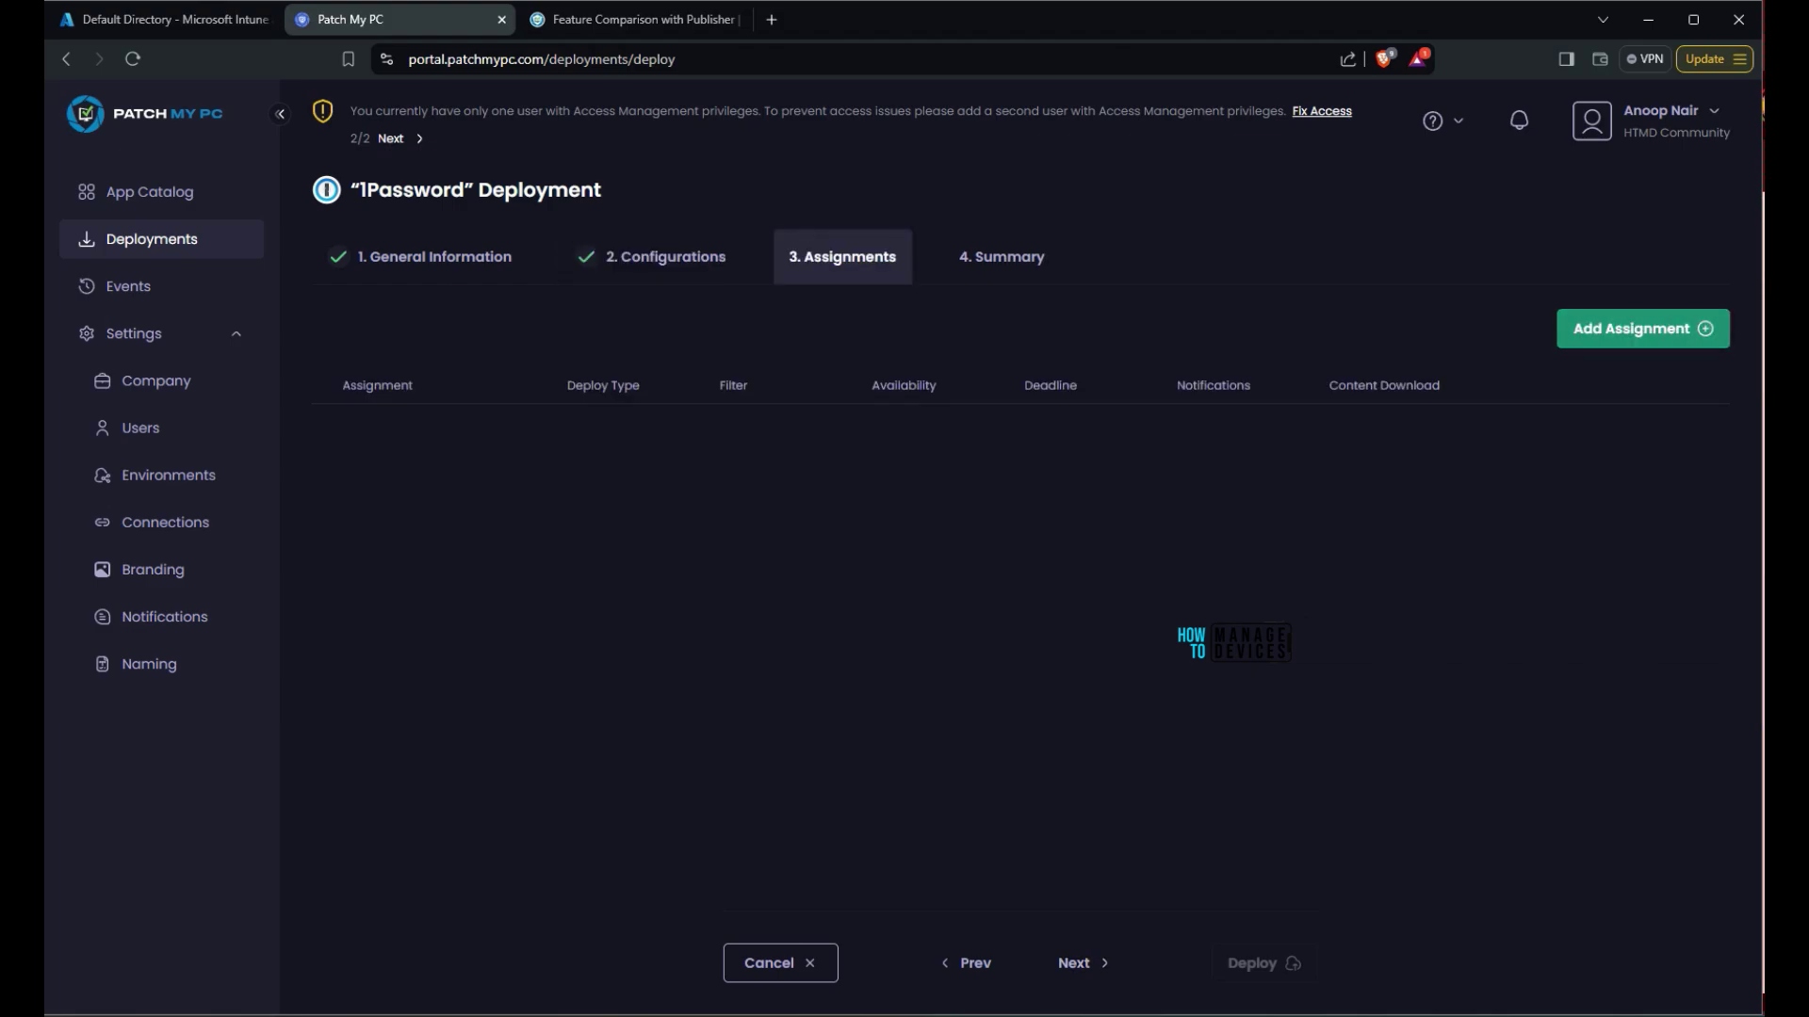
Add an Available assignment that includes the HTMD Cloud PCs group, found by searching 'HTMD'
left_click(1642, 328)
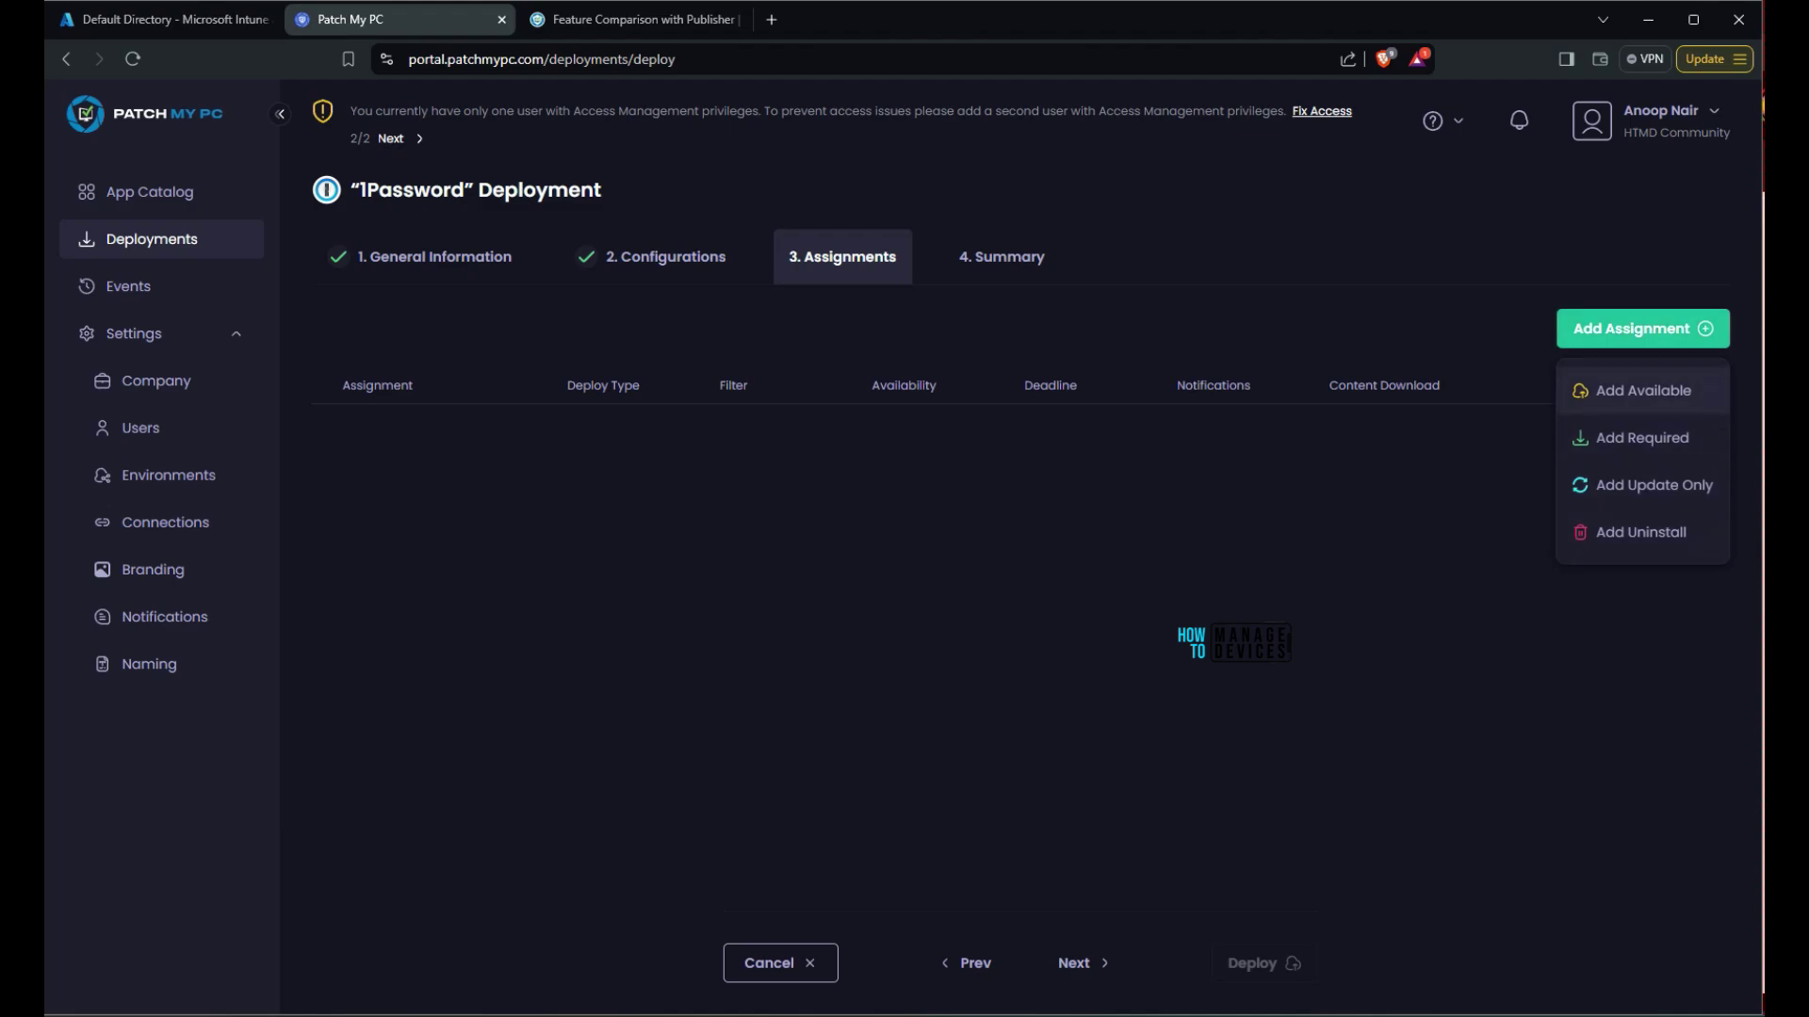
left_click(1643, 390)
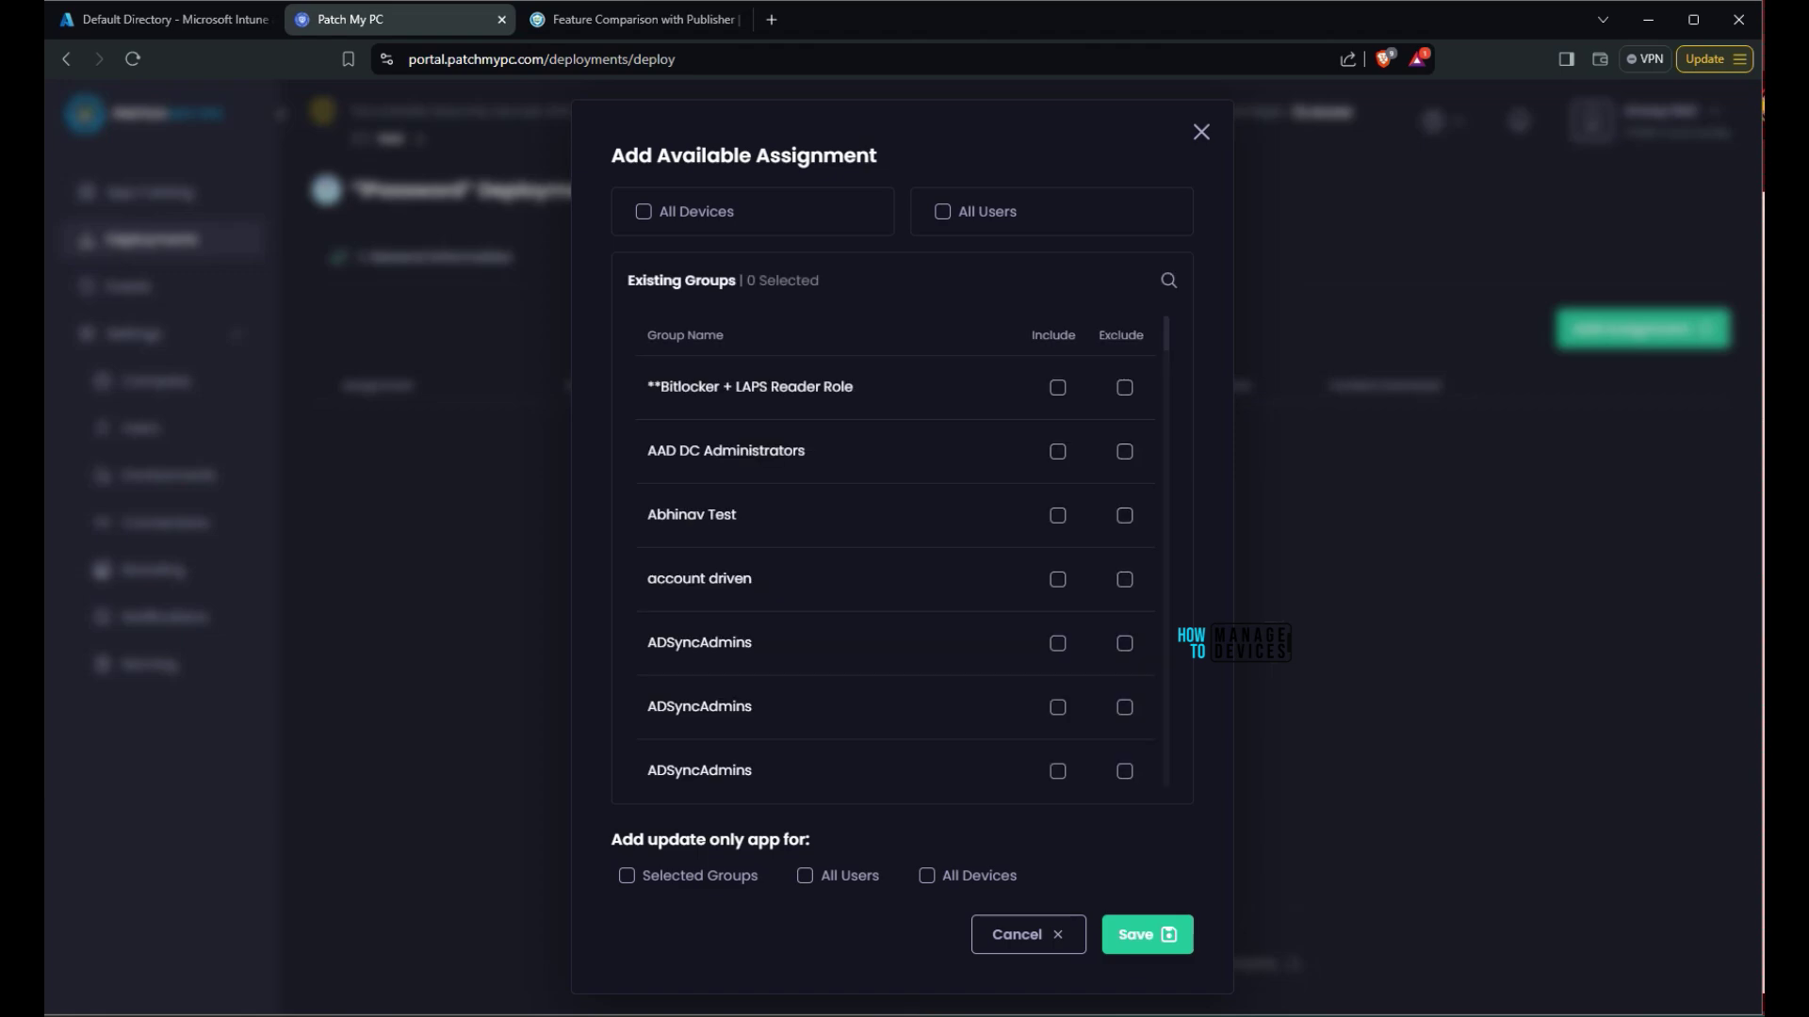
scroll(890, 565, "down", 3)
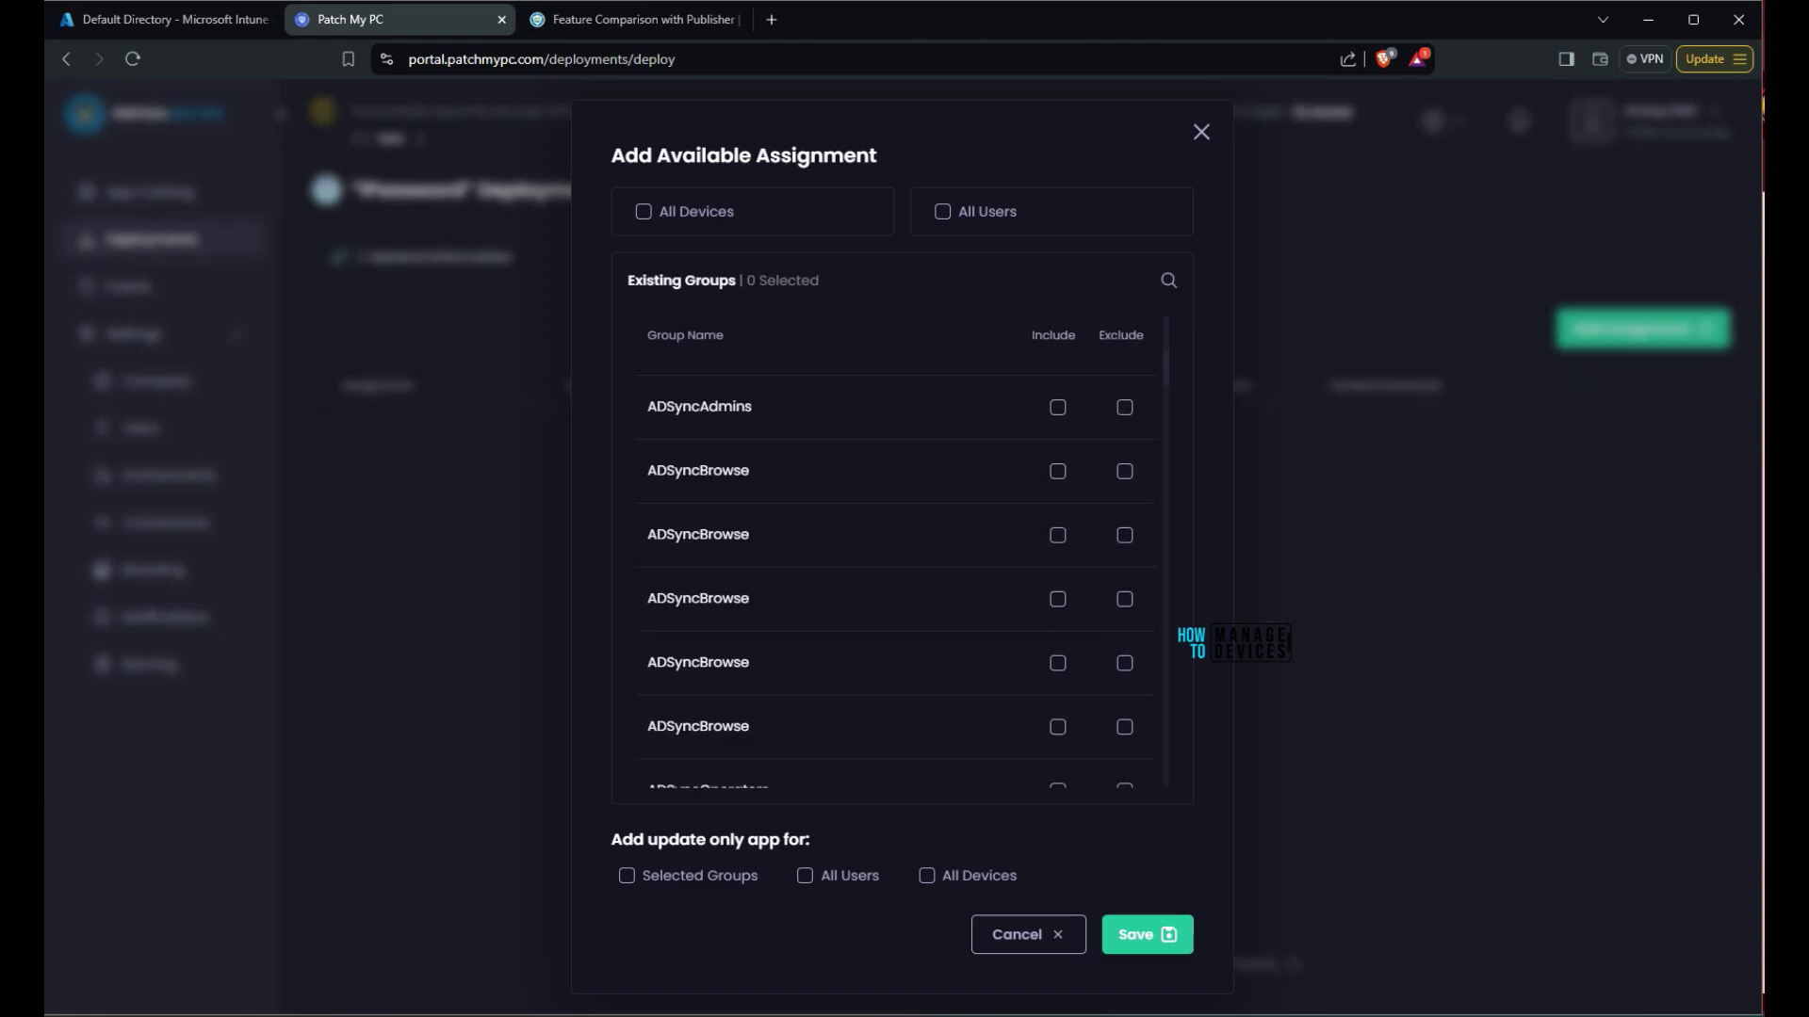
scroll(891, 565, "up", 3)
scroll(890, 566, "down", 10)
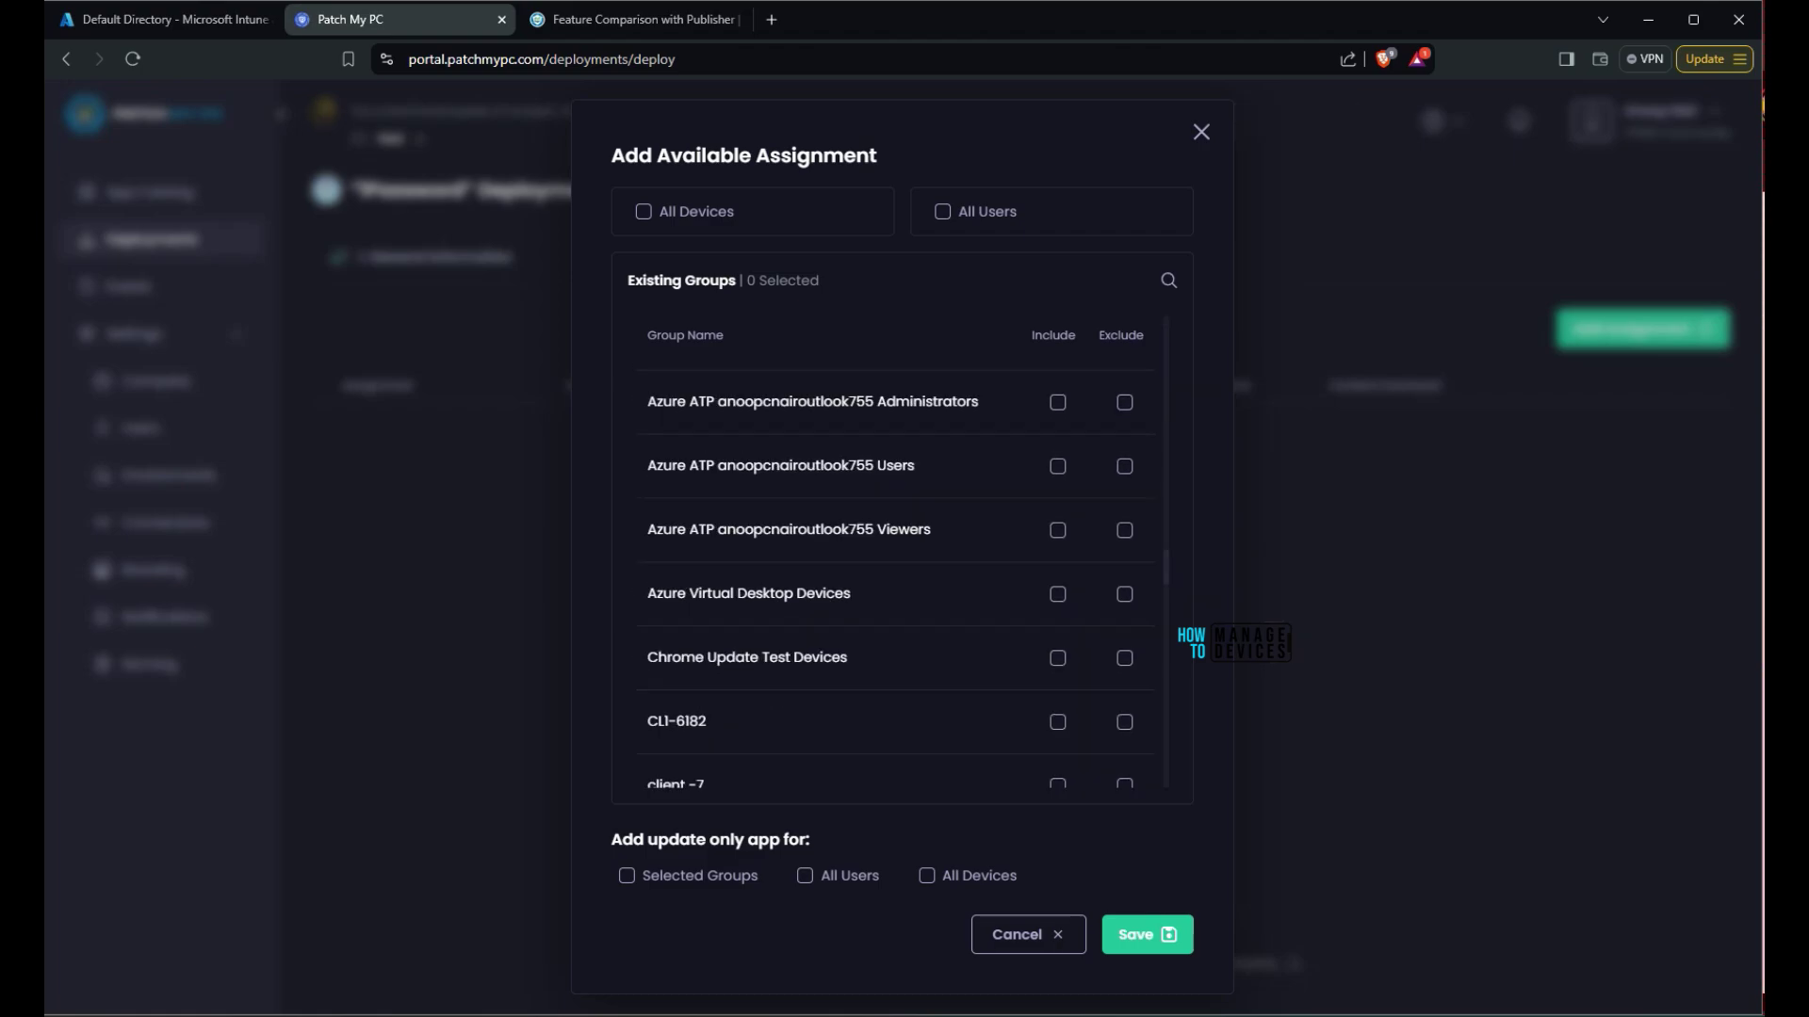
scroll(891, 565, "down", 3)
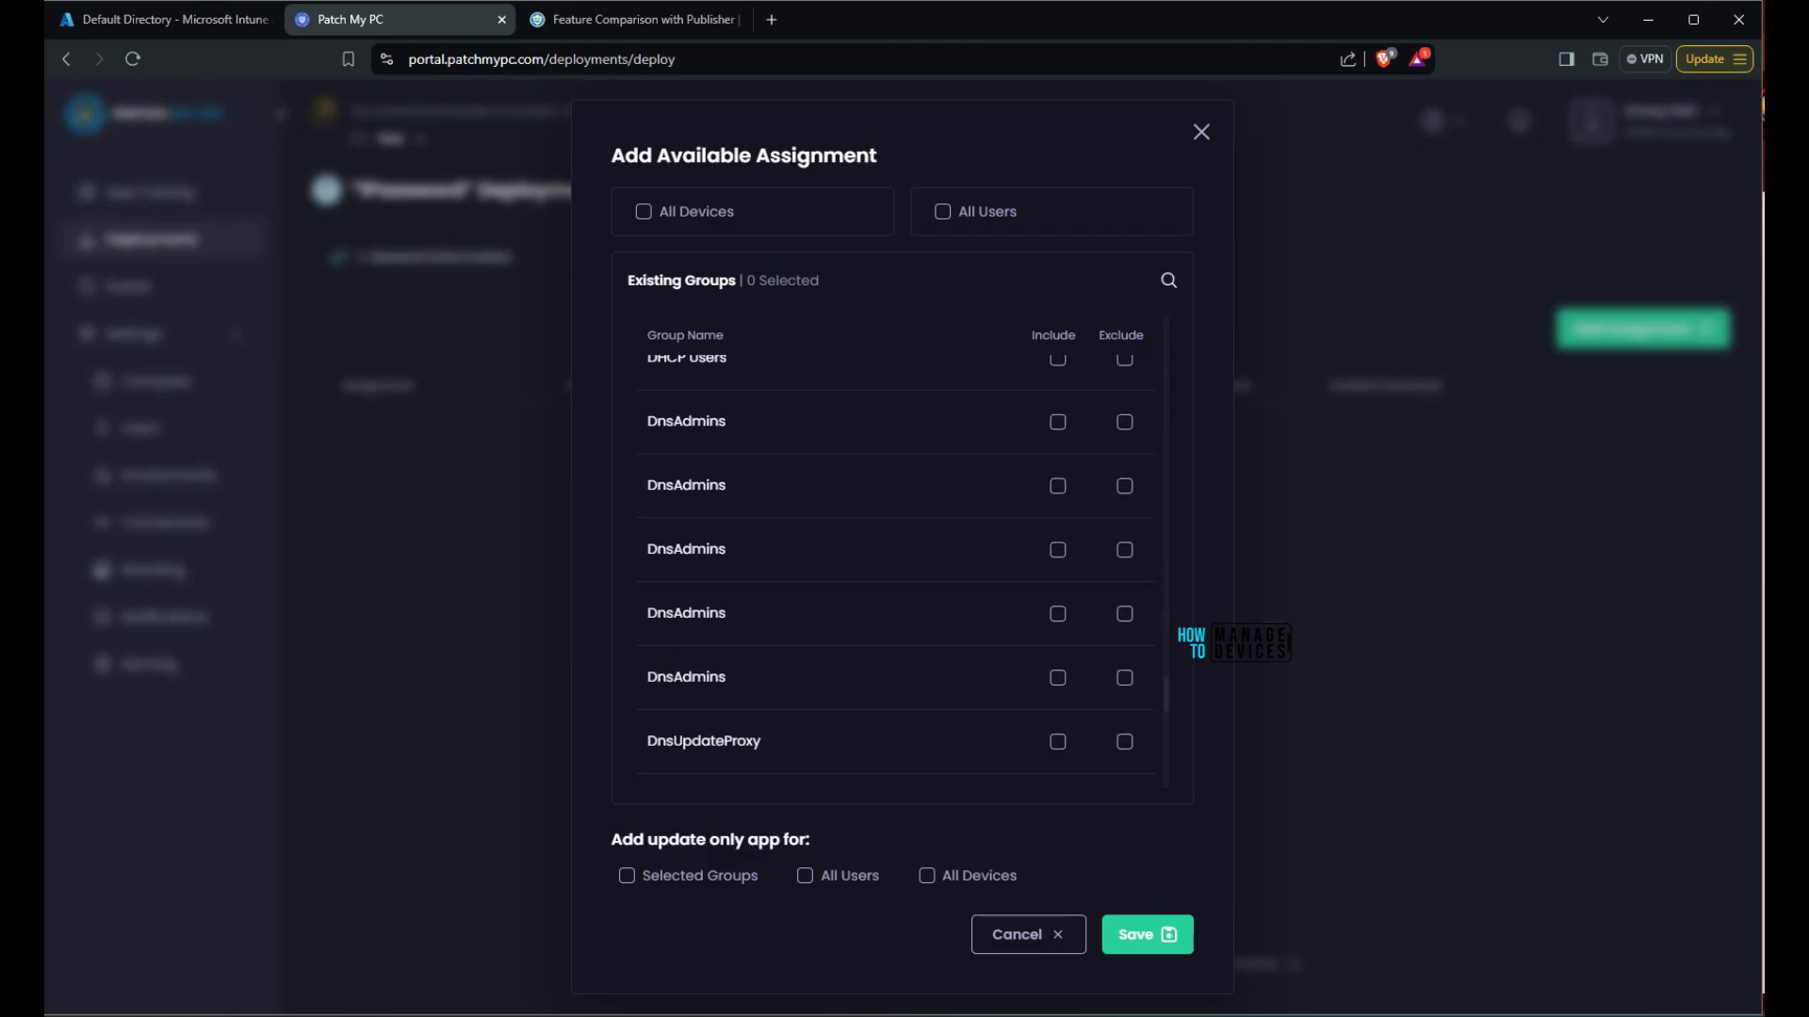
type("HTMD")
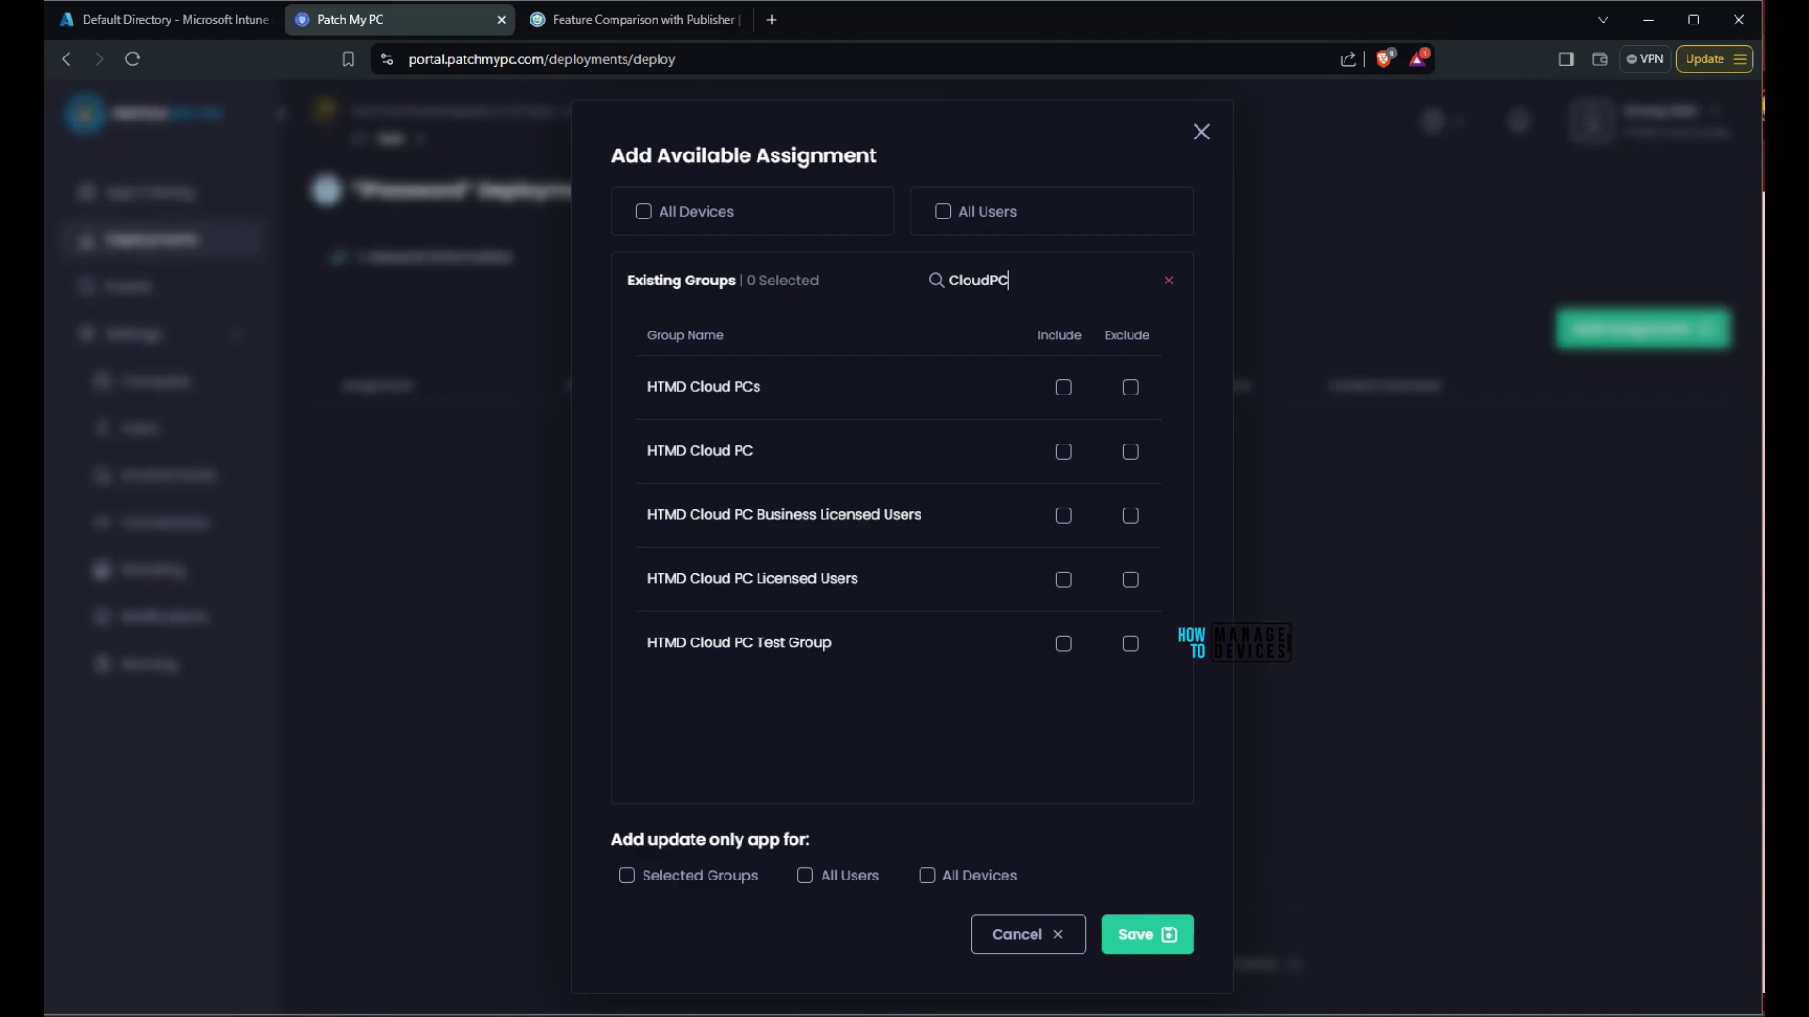
left_click(1063, 387)
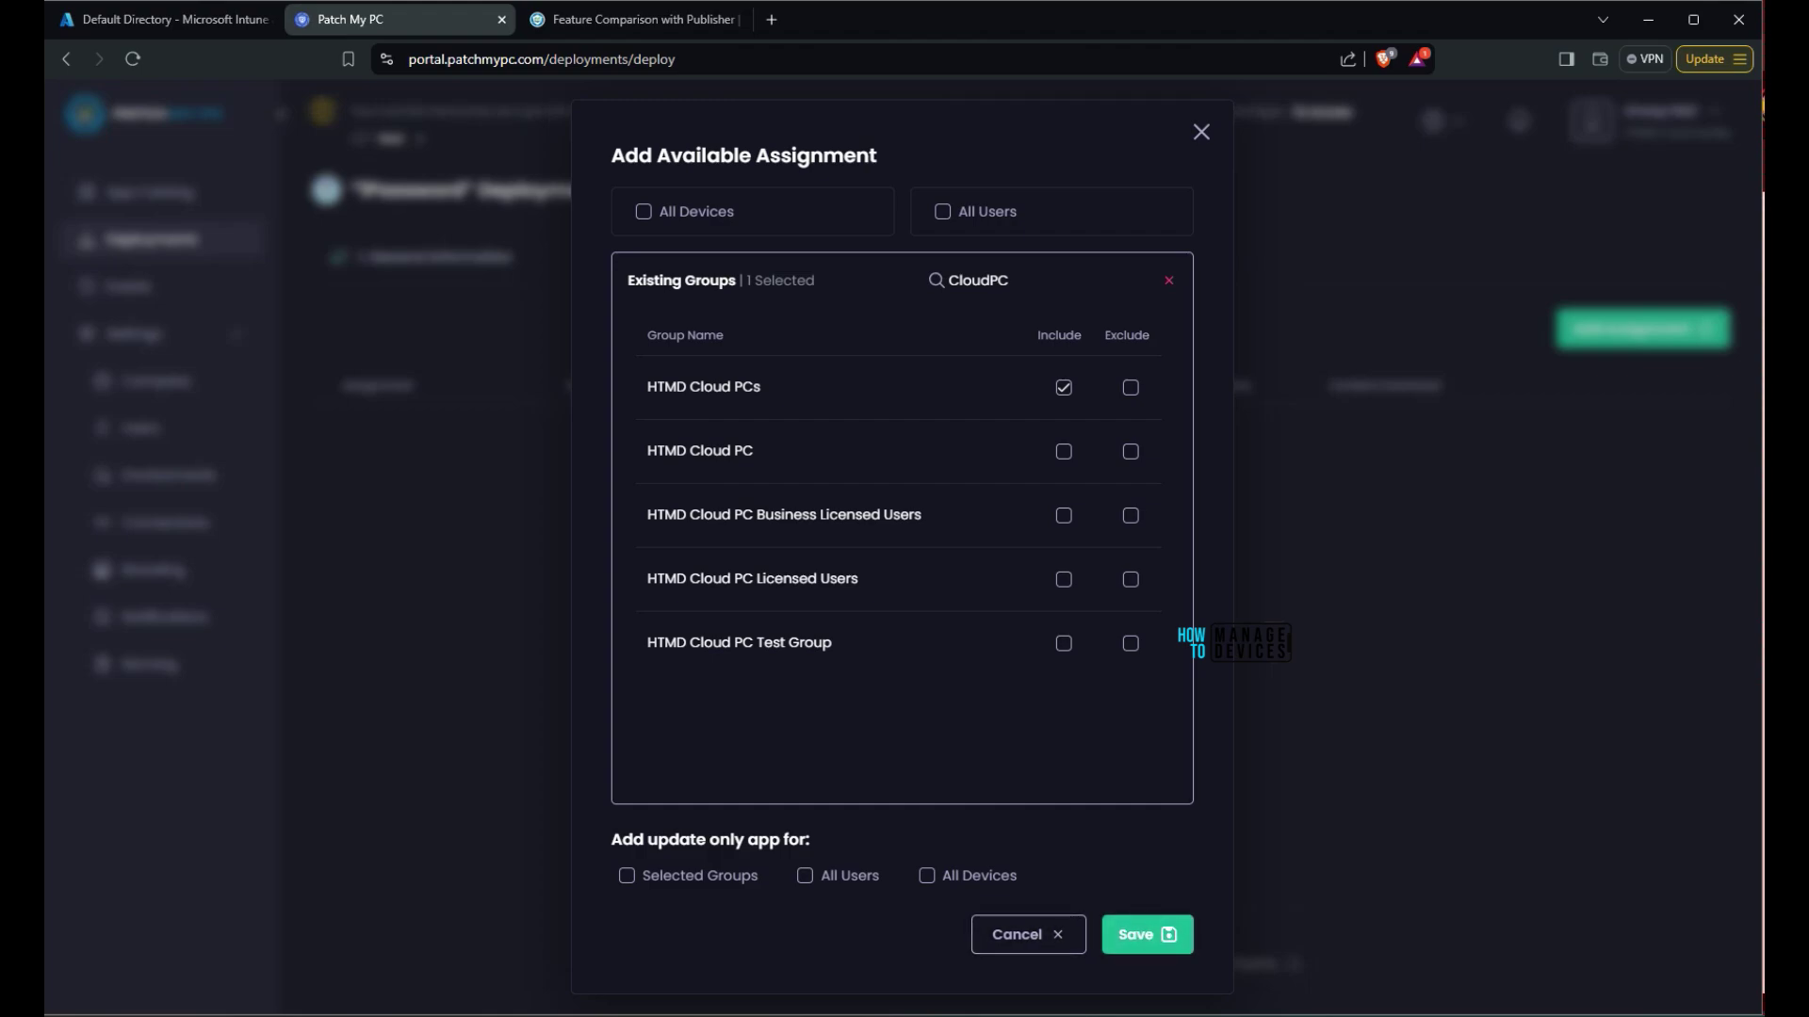
left_click(1146, 935)
left_click(752, 455)
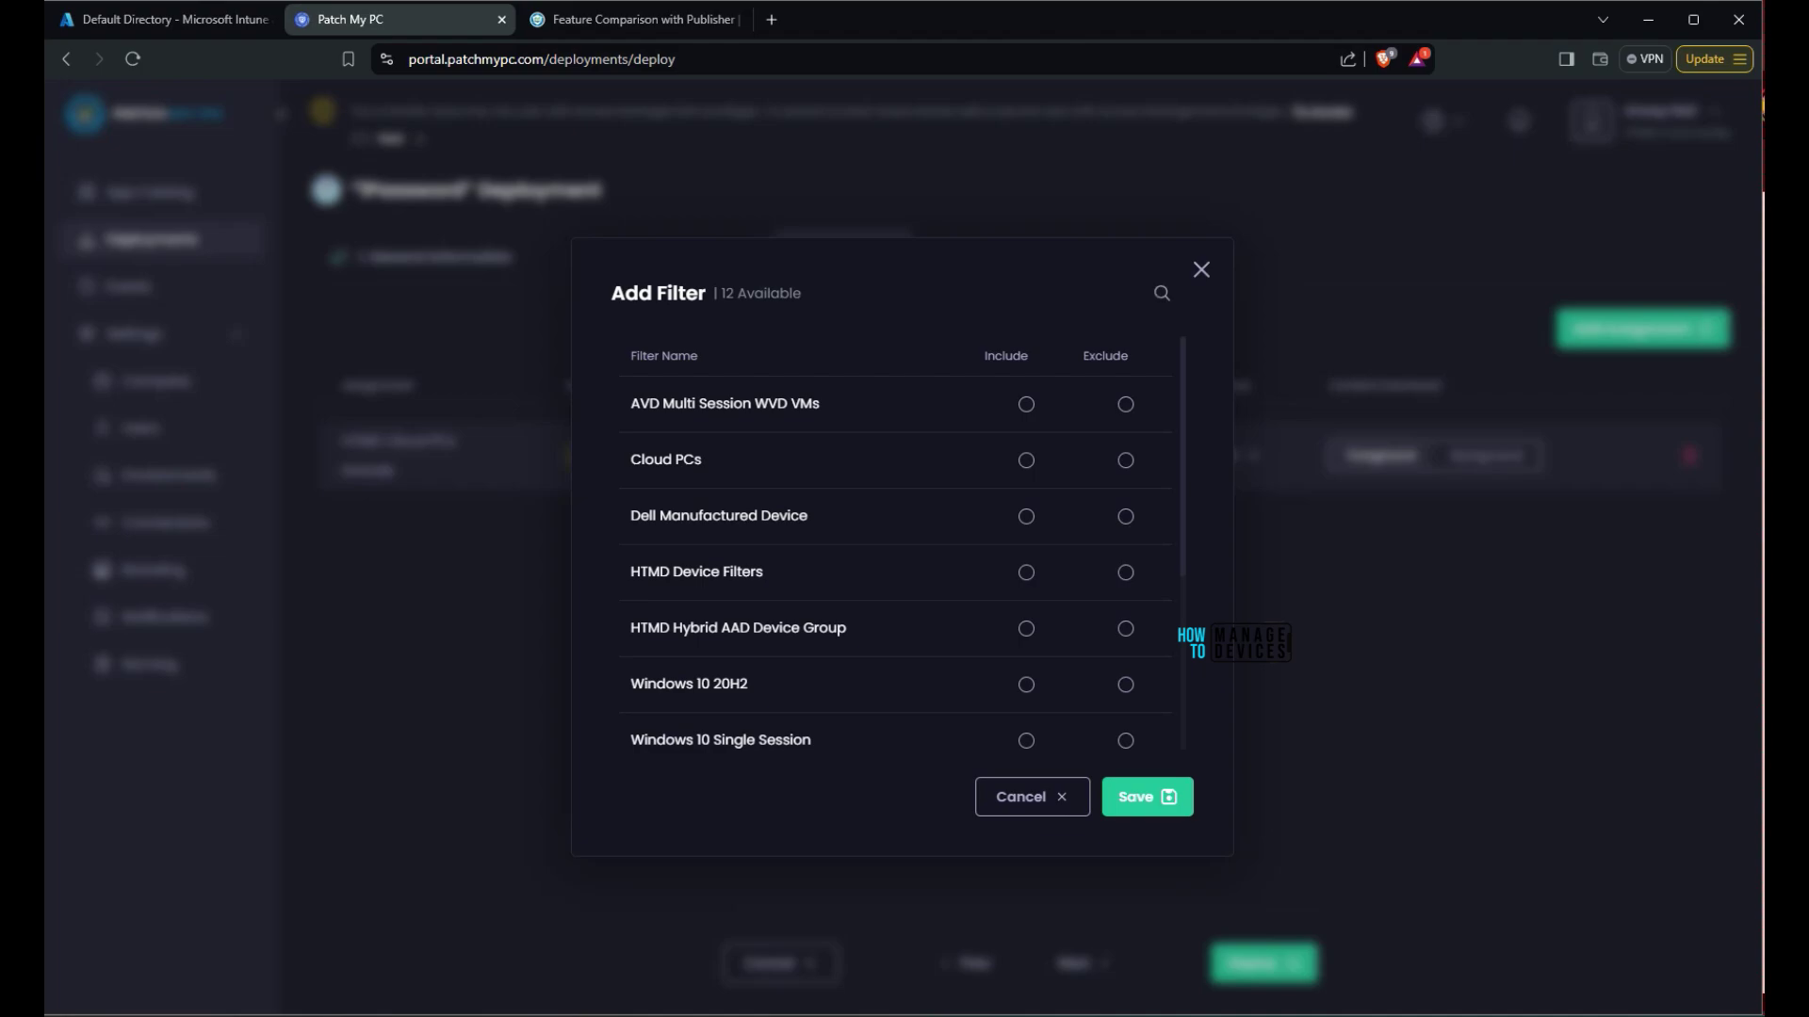
Include the Cloud PCs filter on the HTMD Cloud PCs assignment and set content download to Background
scroll(895, 566, "down", 2)
scroll(895, 565, "up", 2)
left_click_drag(803, 293, 611, 293)
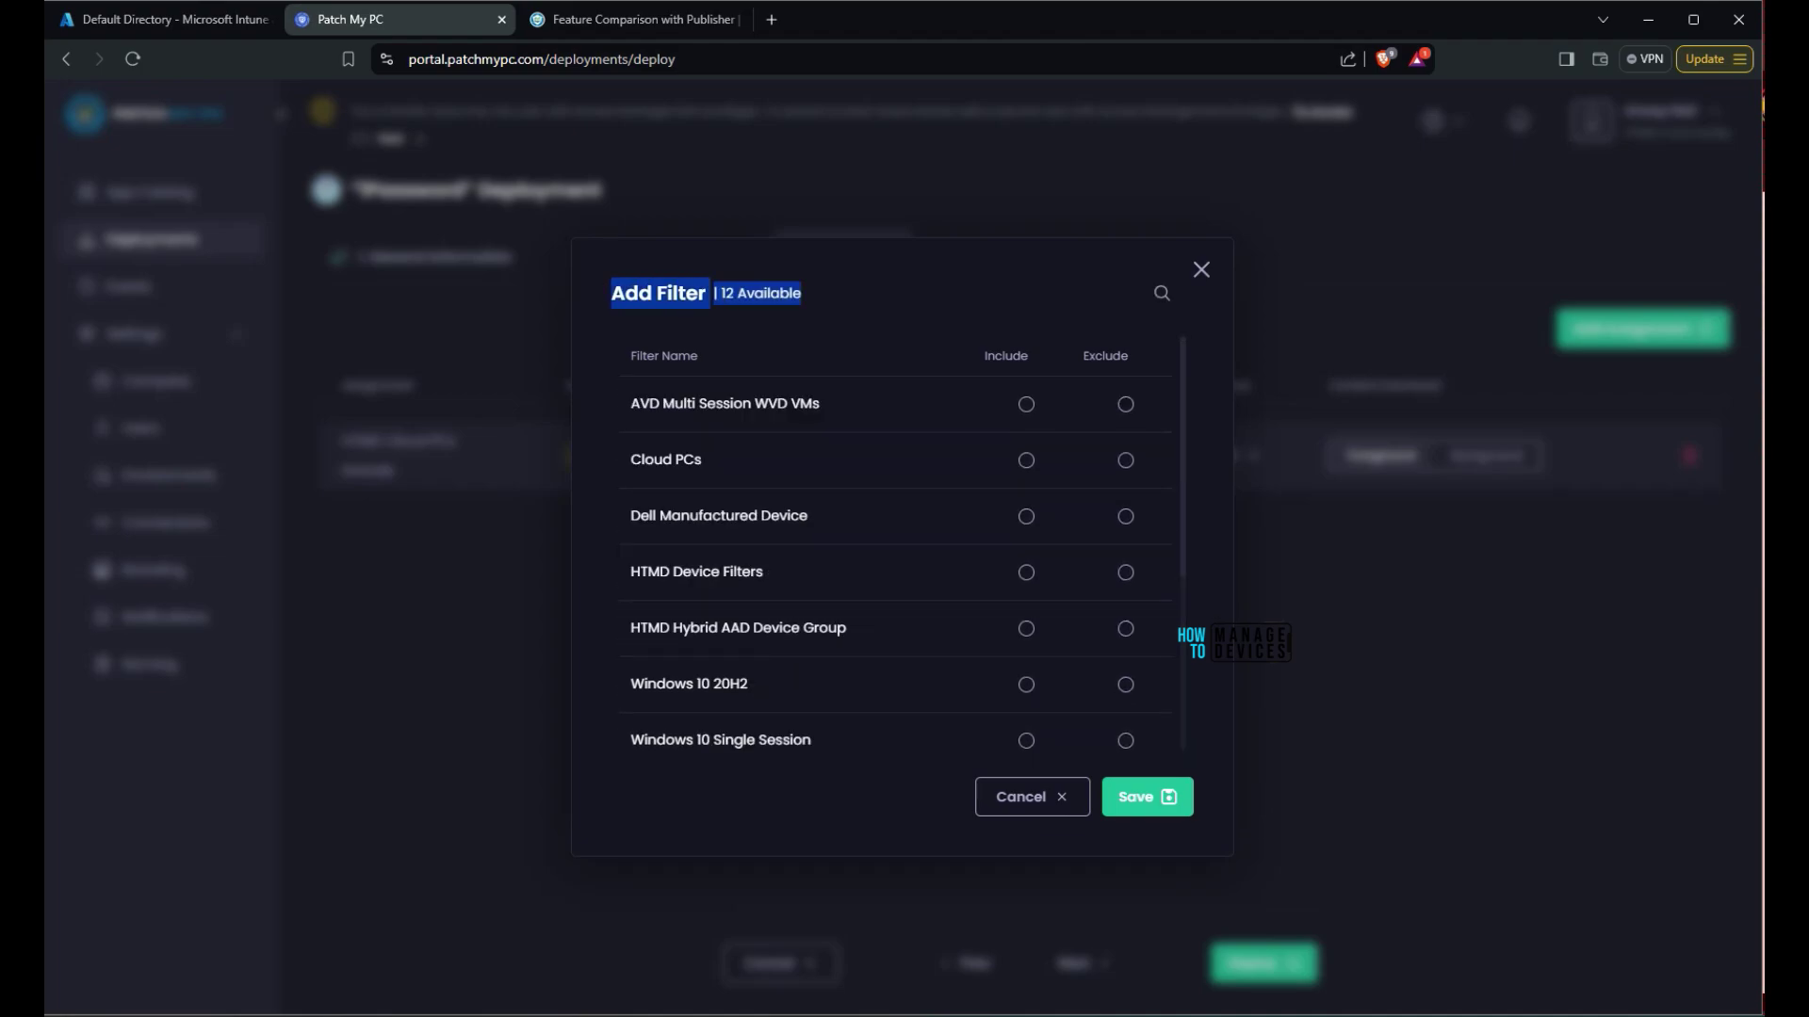
left_click(1201, 269)
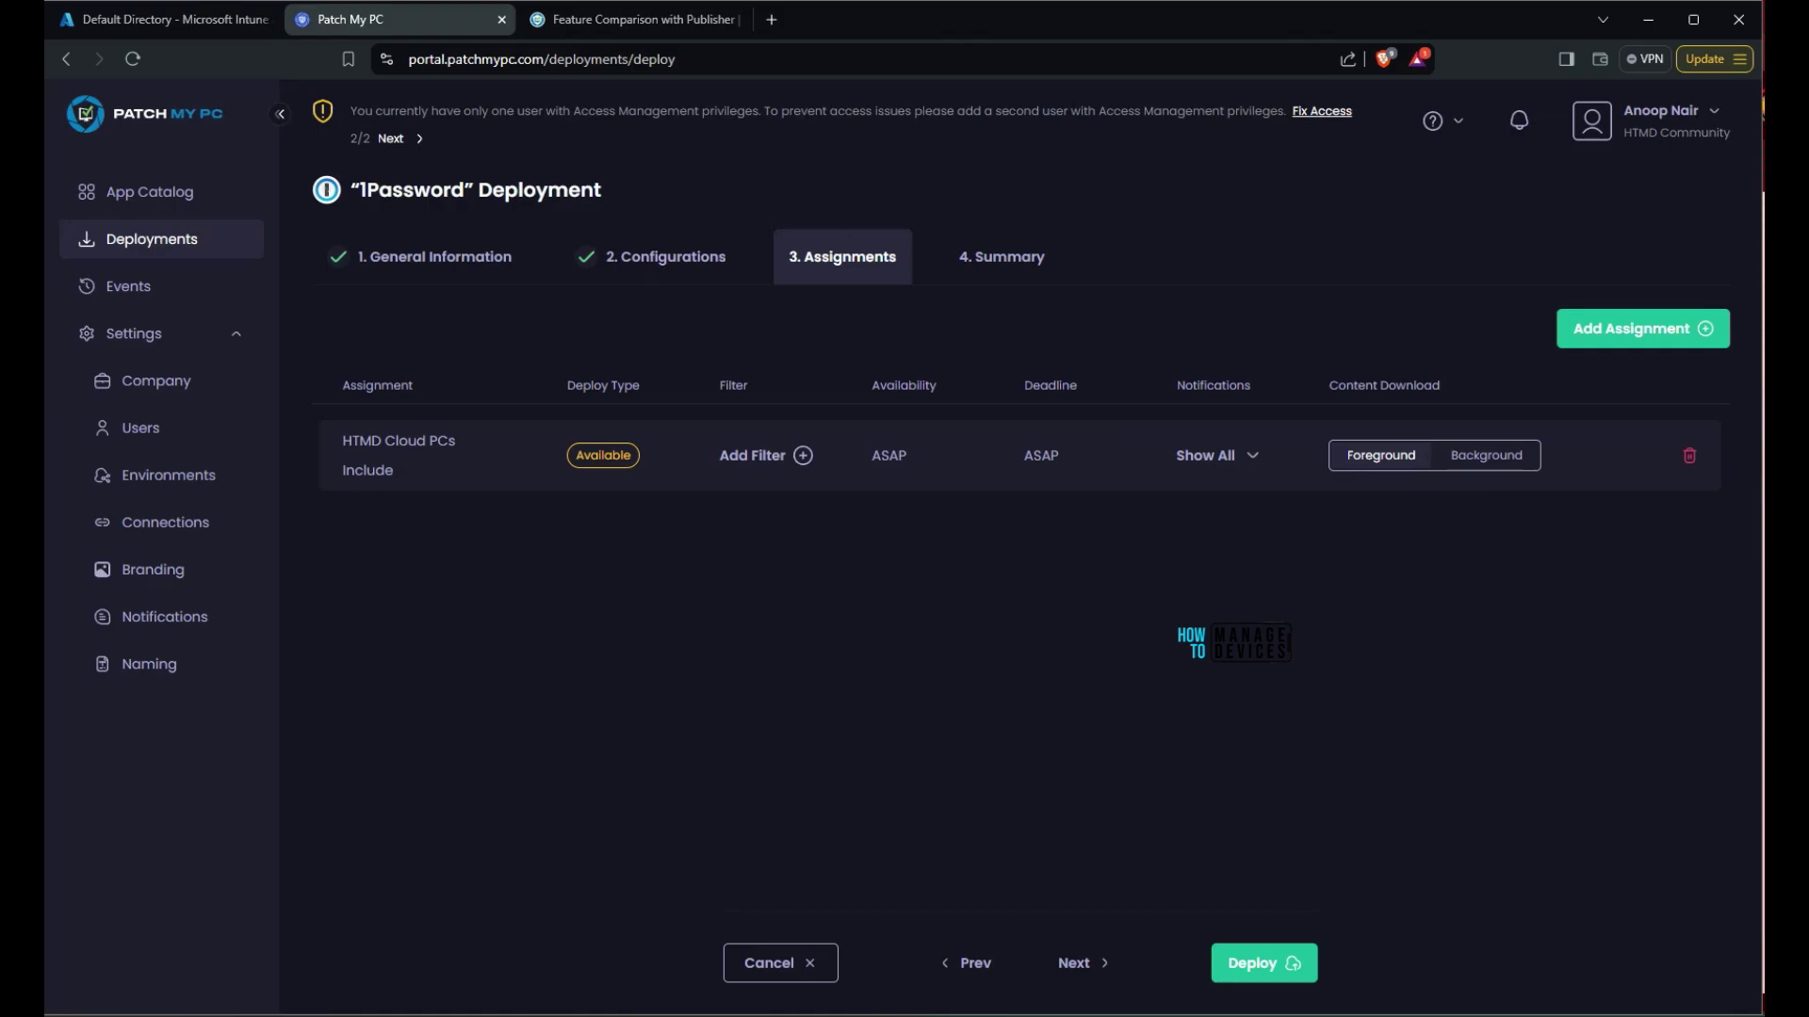
left_click(754, 455)
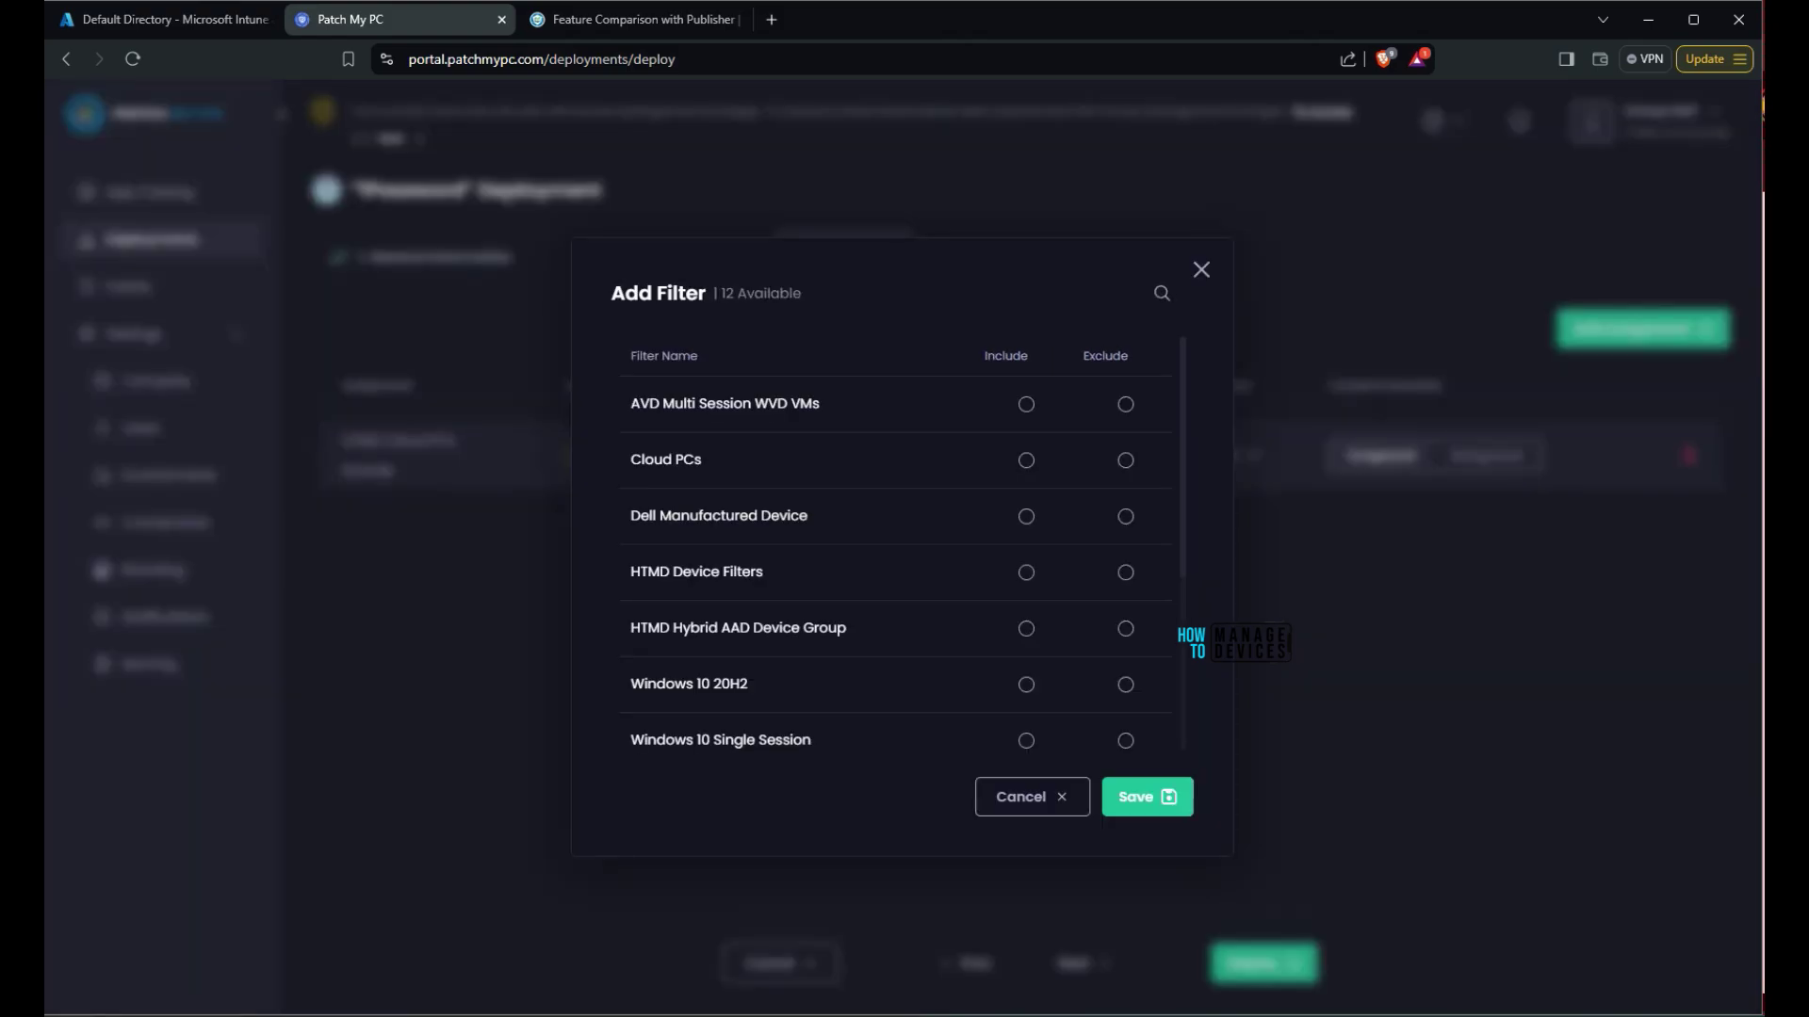
left_click(1026, 459)
left_click(1147, 797)
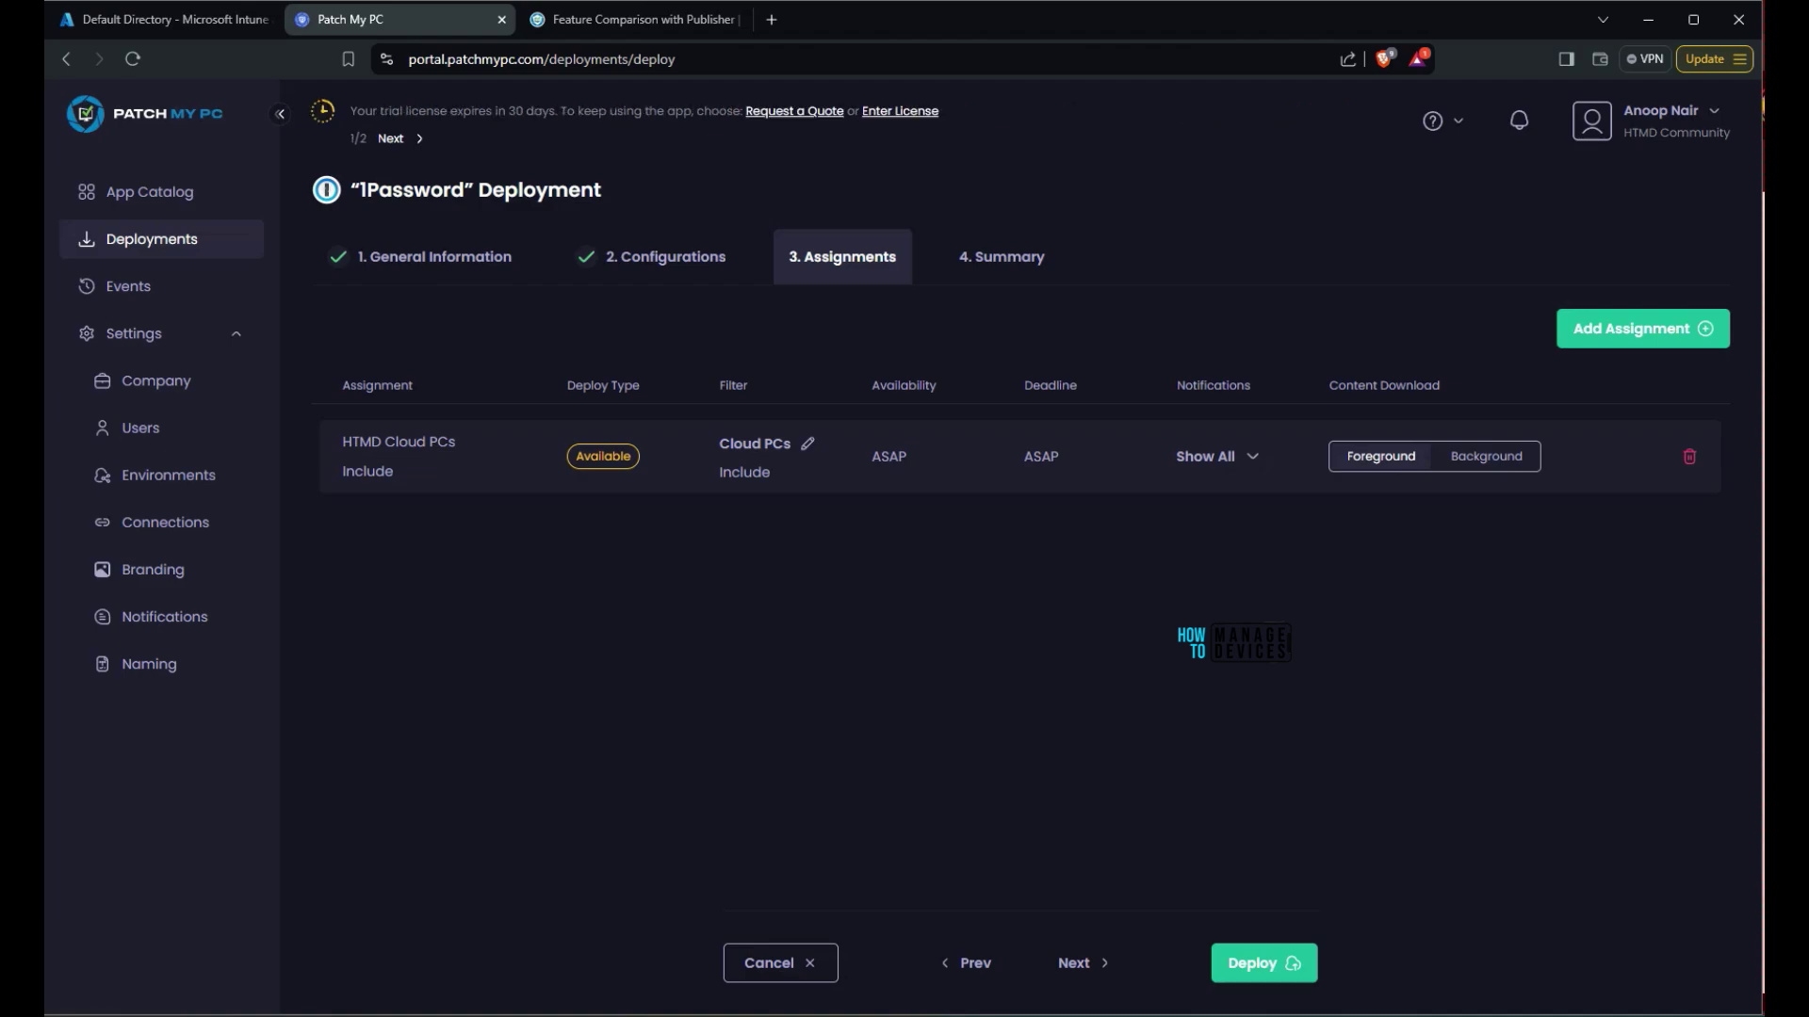
left_click(1486, 456)
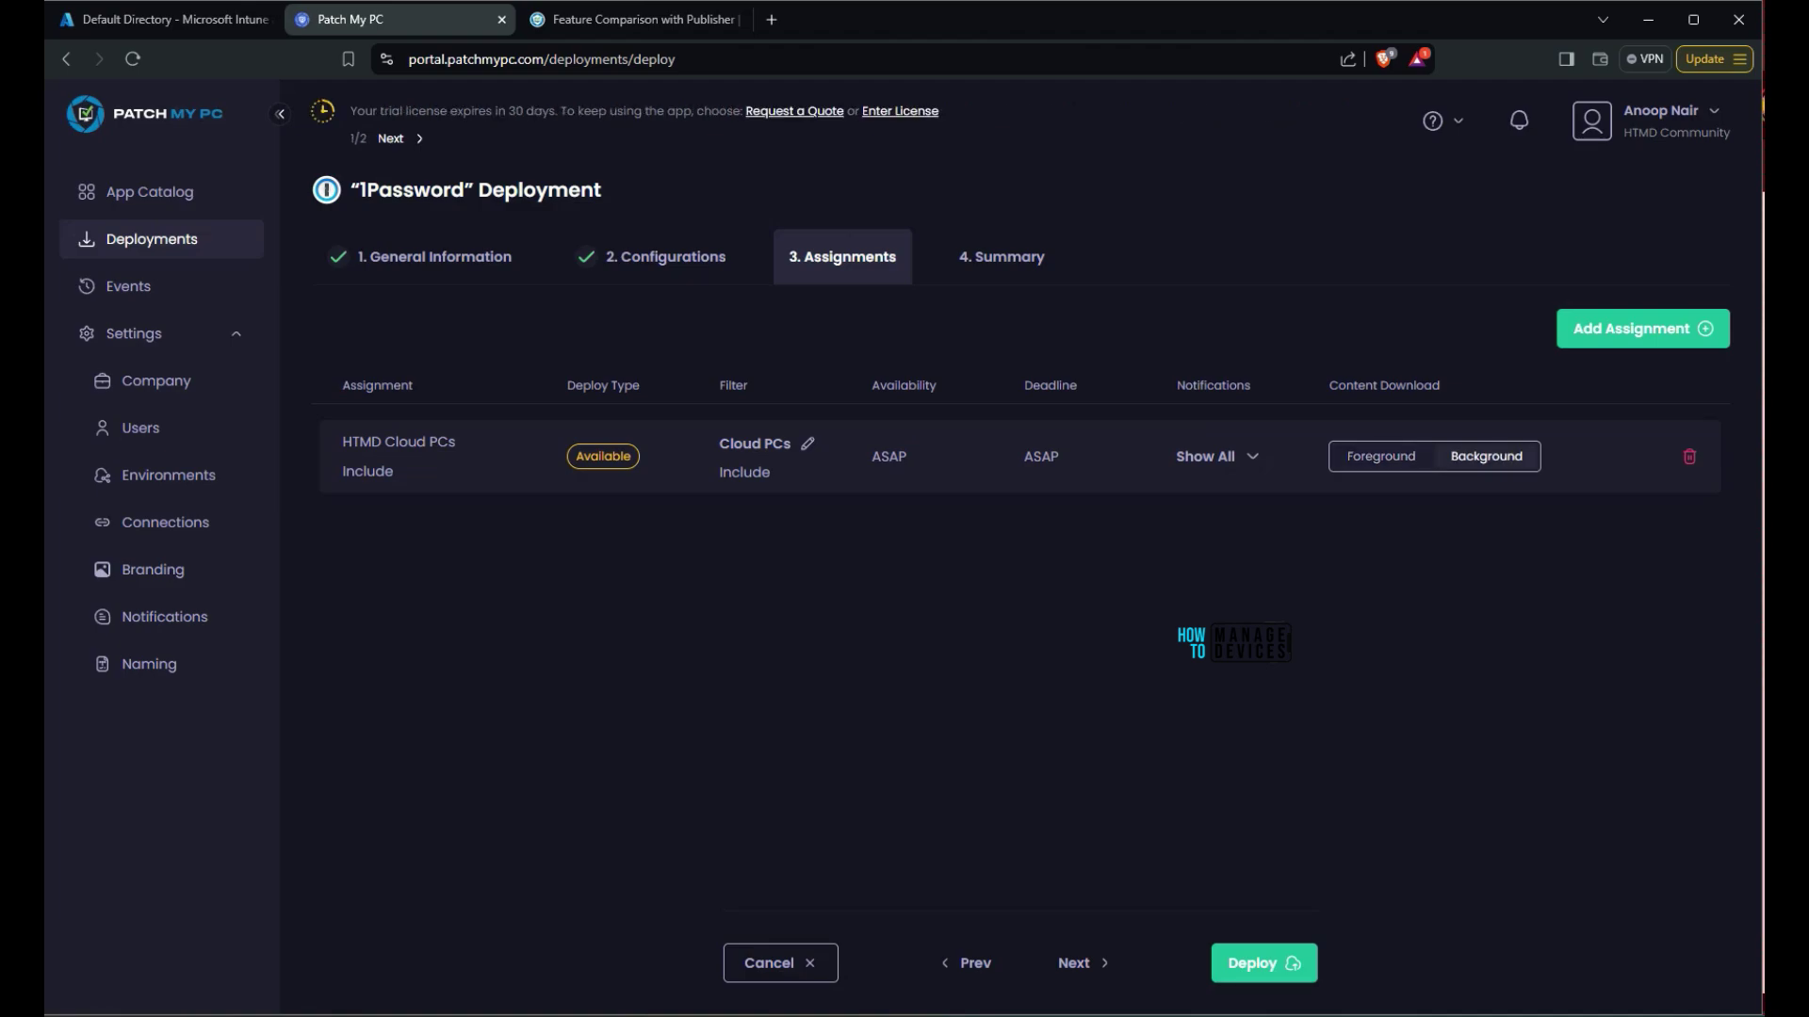
Check the Summary's conflicting-process, prevent-opening and Defer Allow Policy settings, then deploy 1Password
left_click(1080, 963)
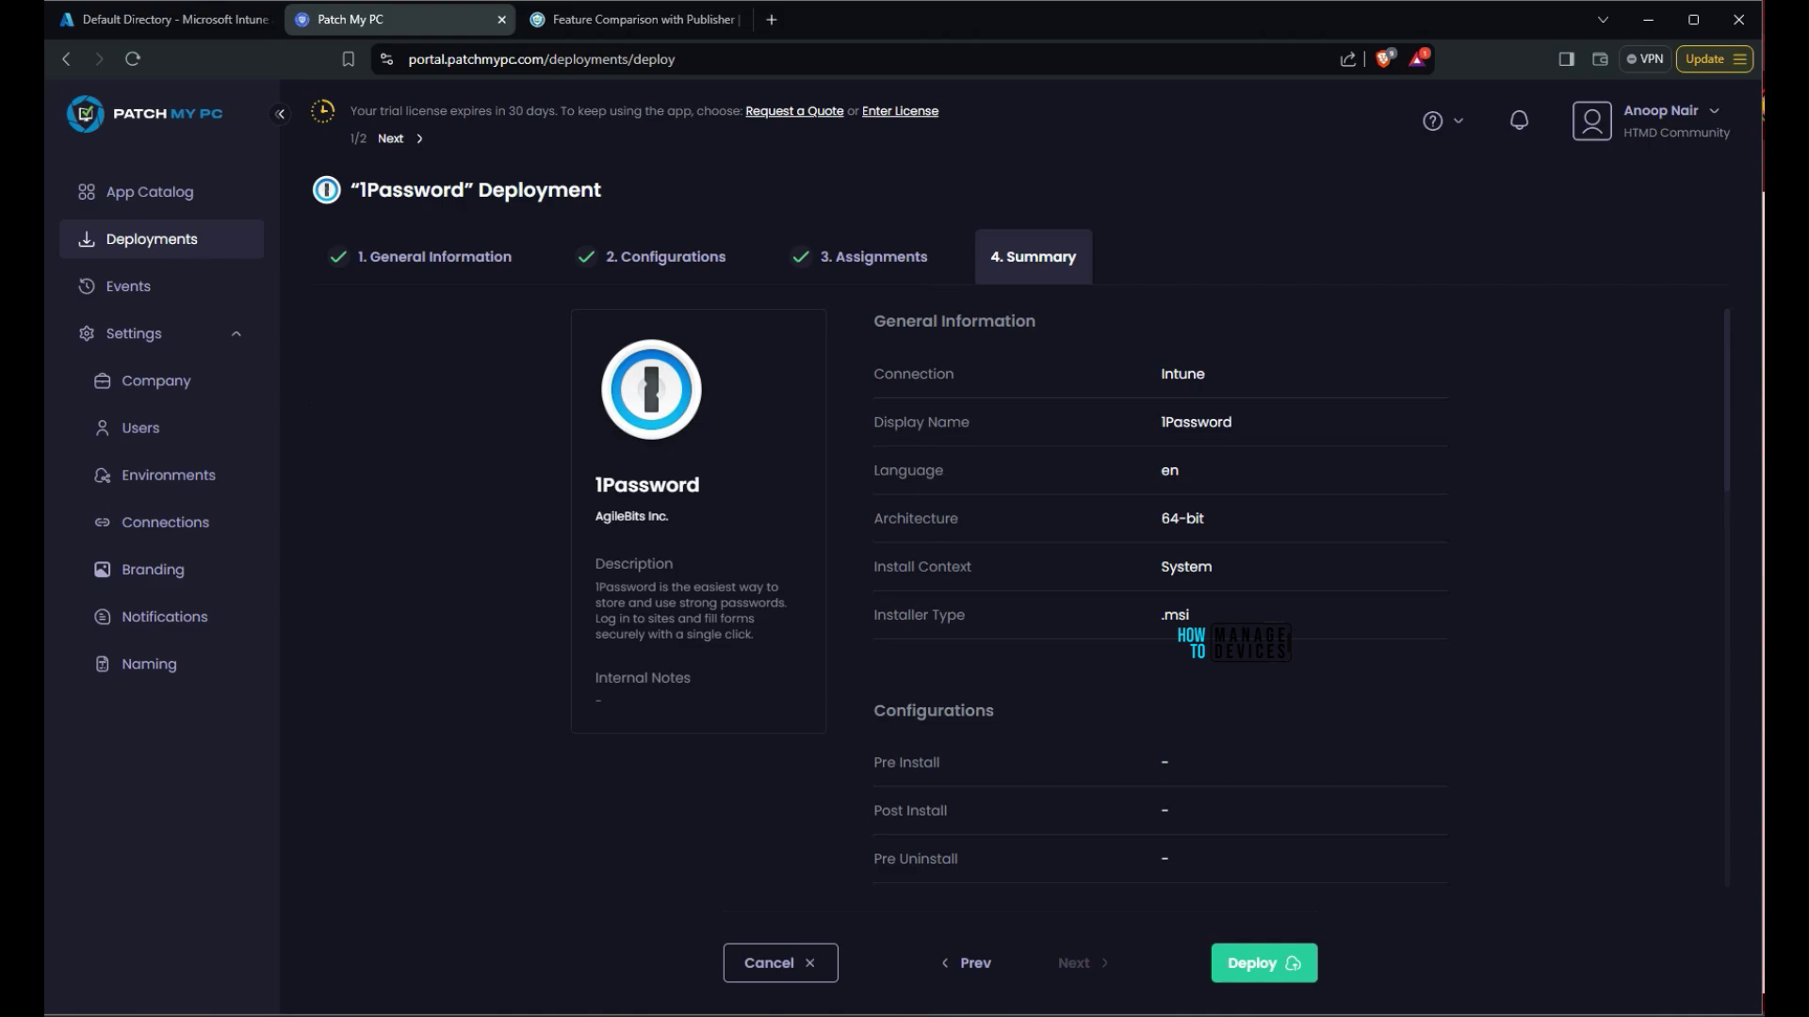
scroll(1158, 593, "down", 9)
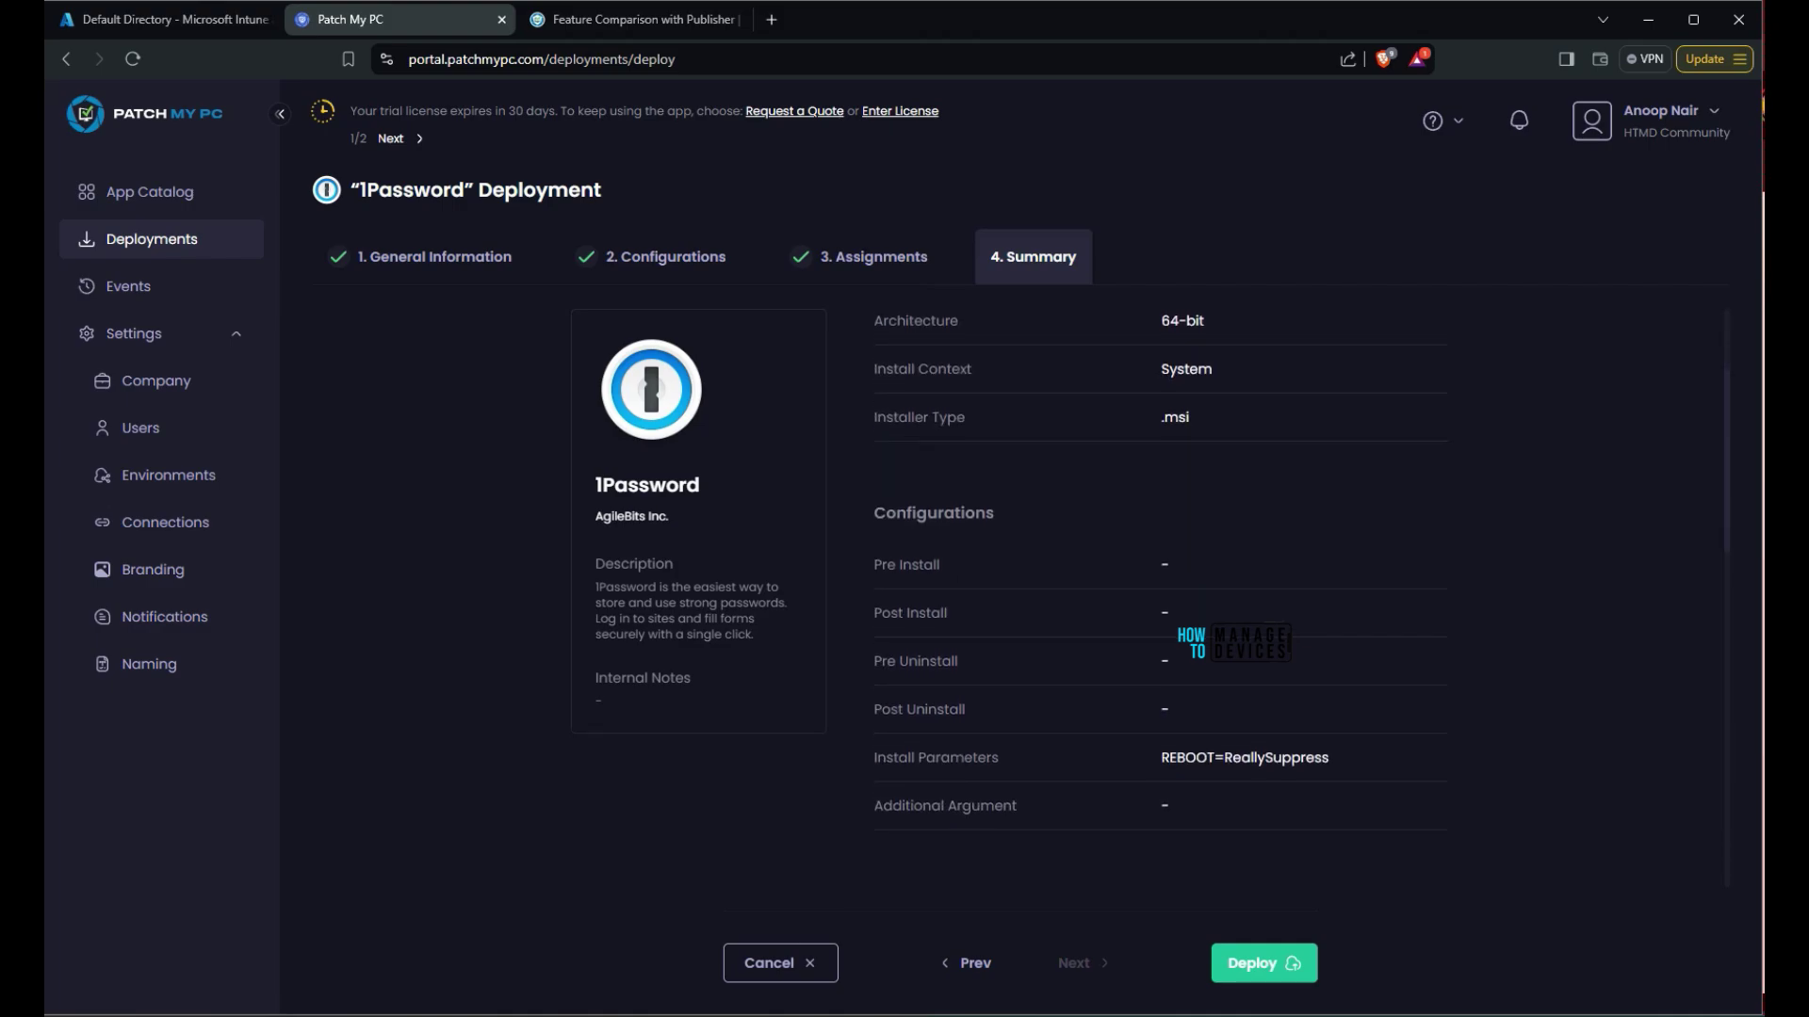
scroll(1158, 594, "up", 3)
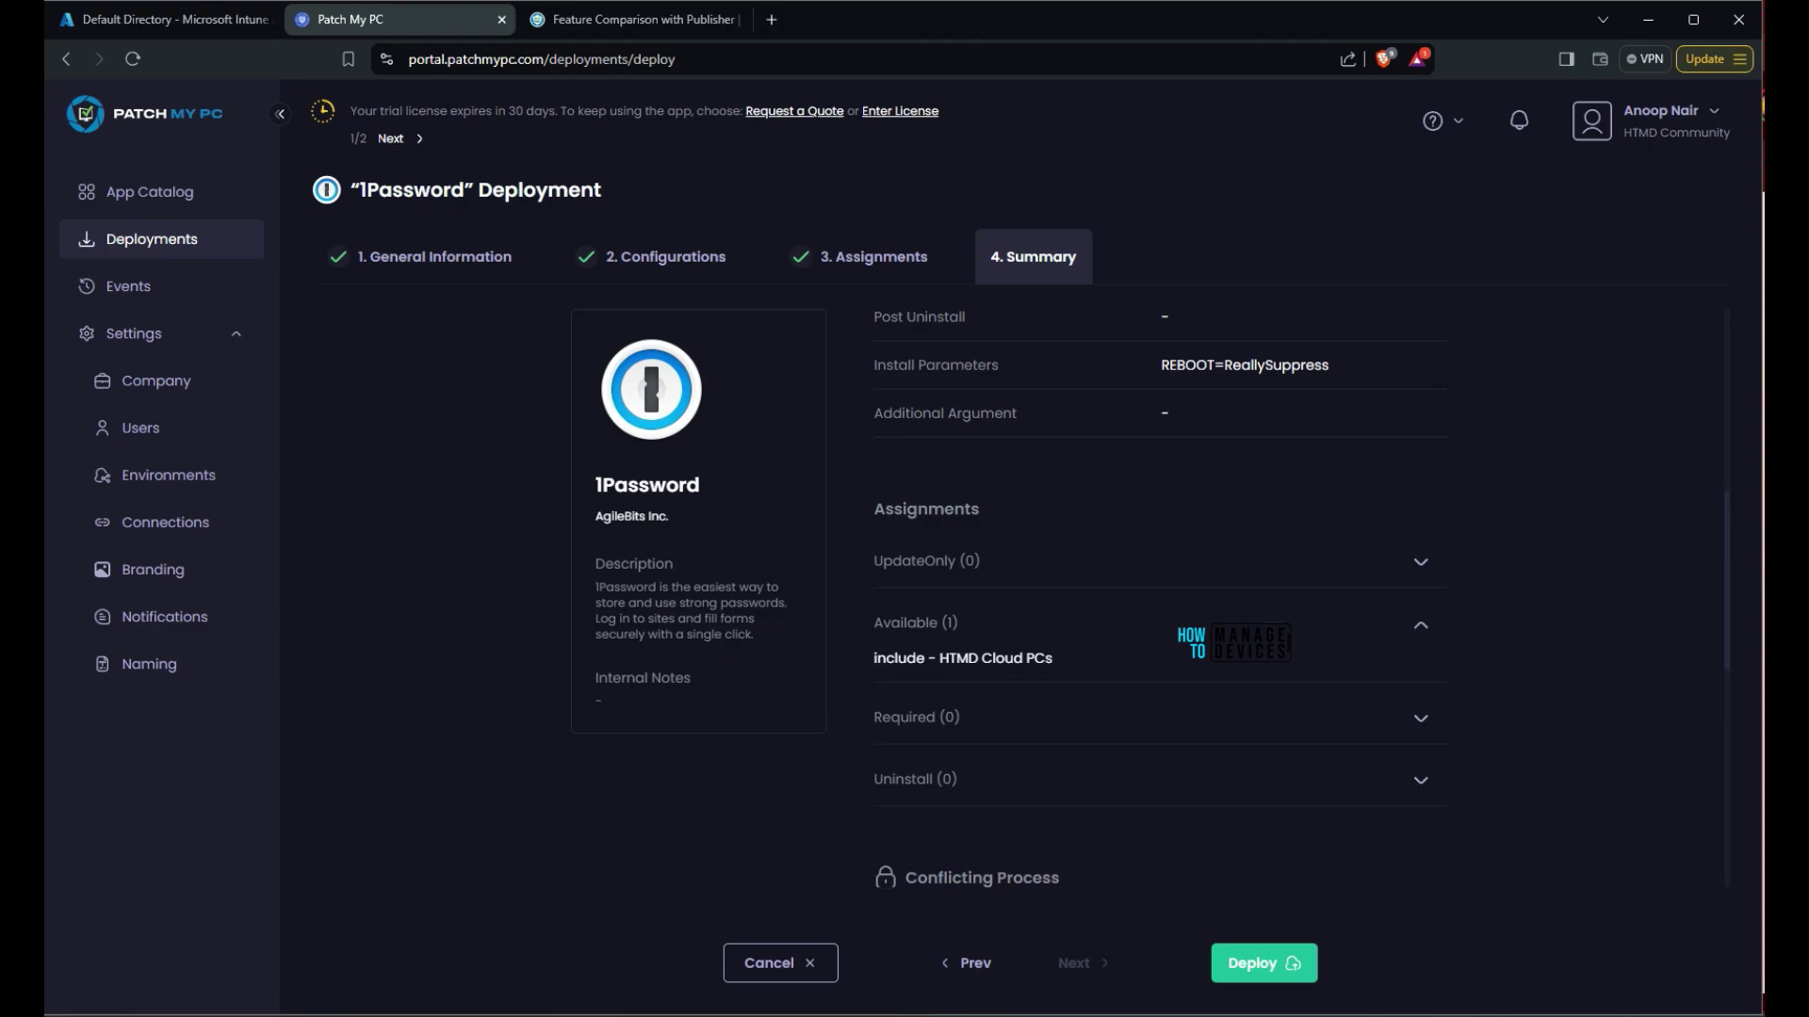
scroll(1159, 593, "down", 8)
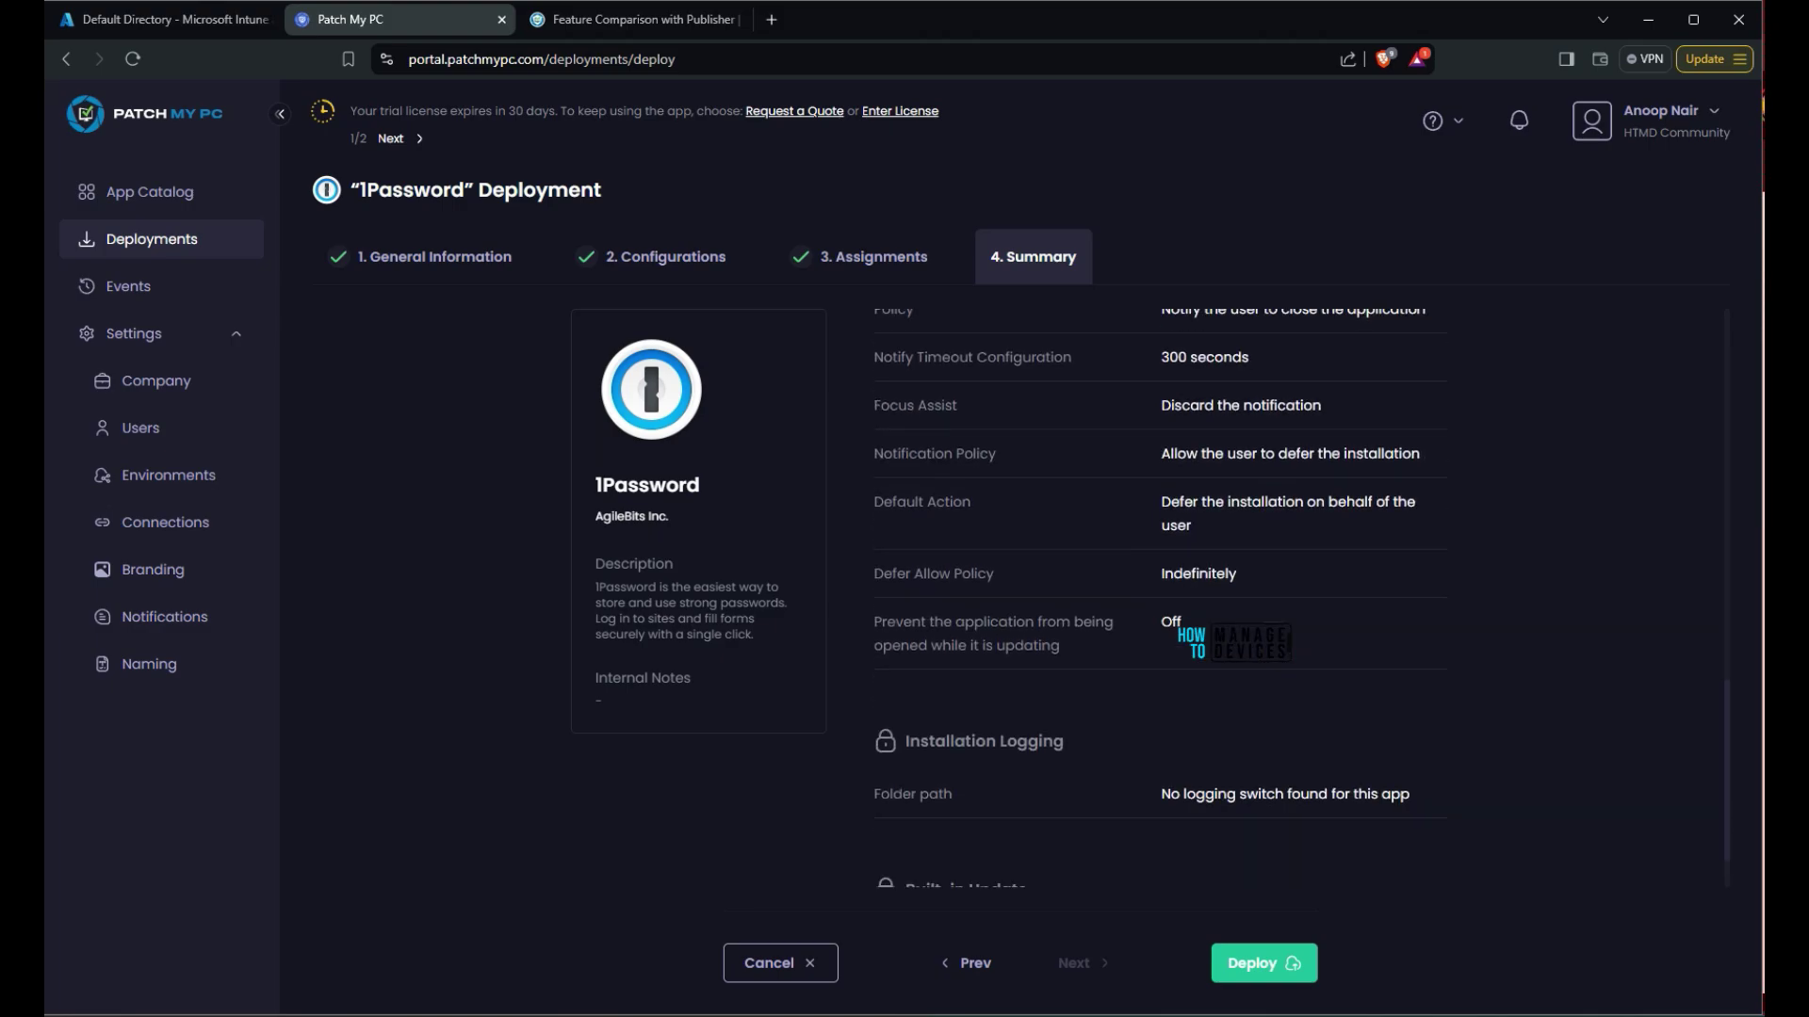
left_click_drag(1410, 716, 1161, 715)
scroll(1161, 716, "up", 3)
left_click_drag(874, 525, 1183, 847)
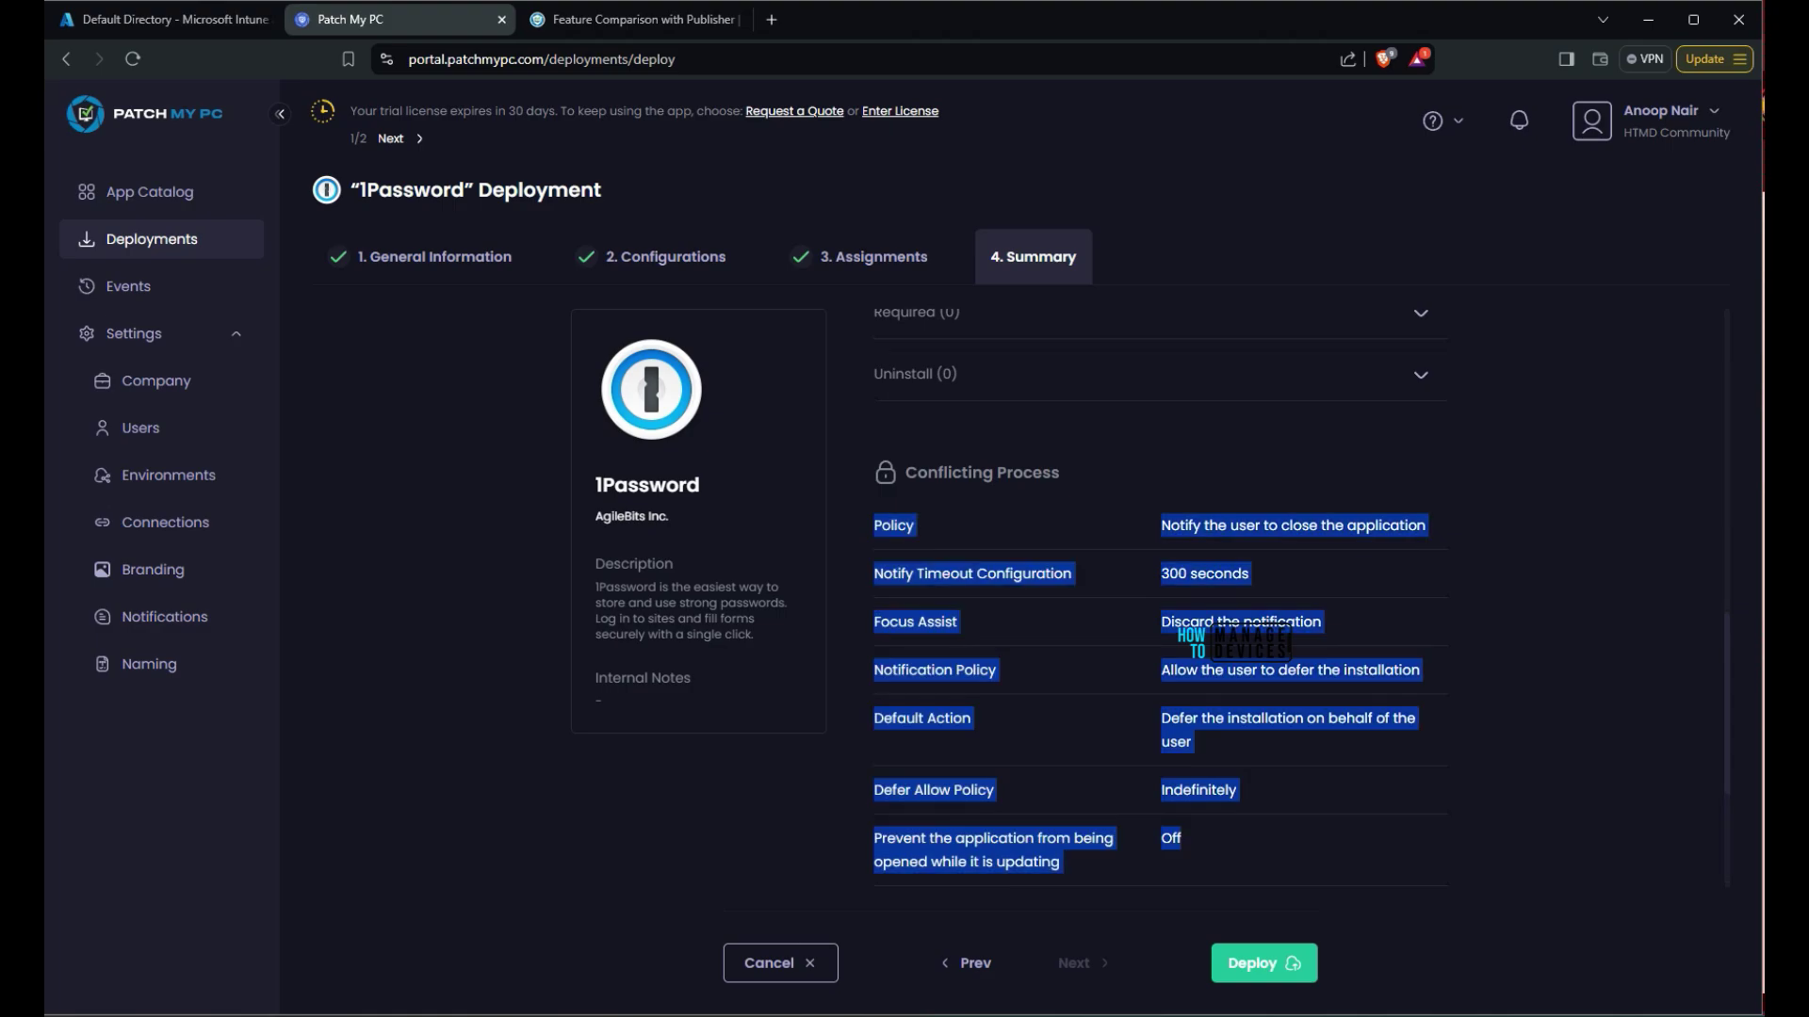
left_click_drag(1183, 848, 873, 837)
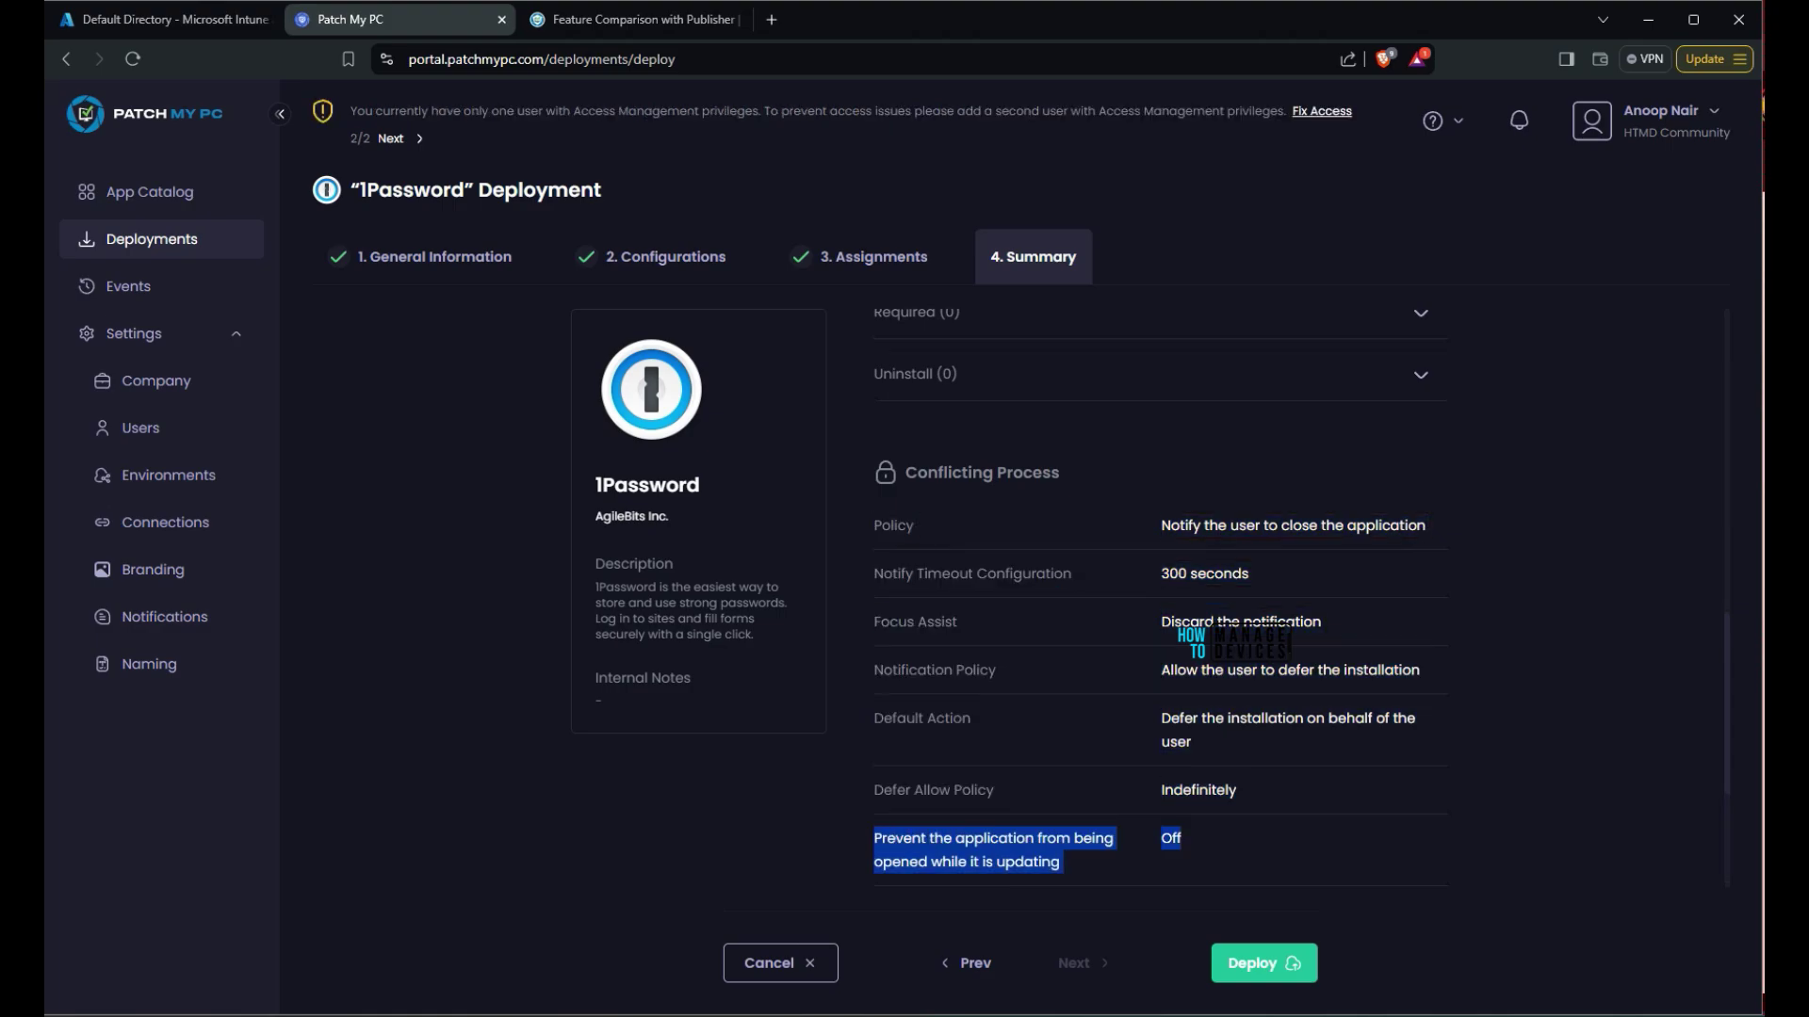
left_click_drag(1237, 792, 873, 789)
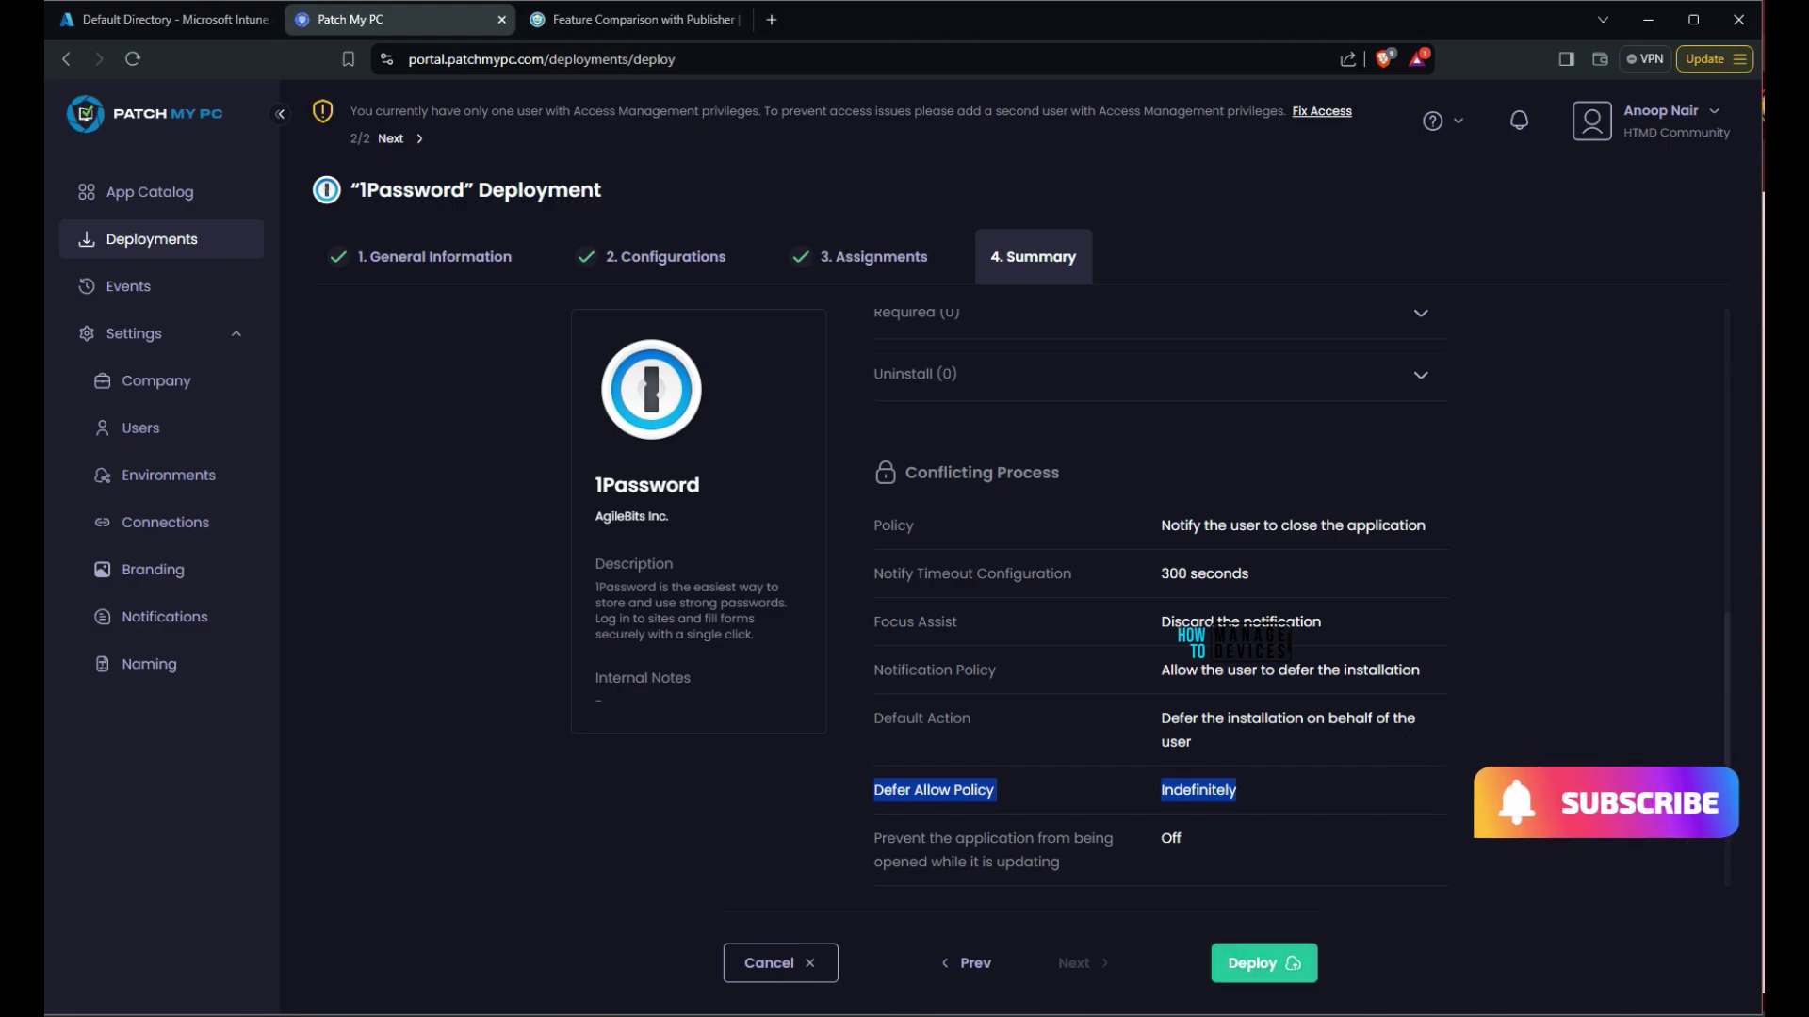
left_click(1258, 963)
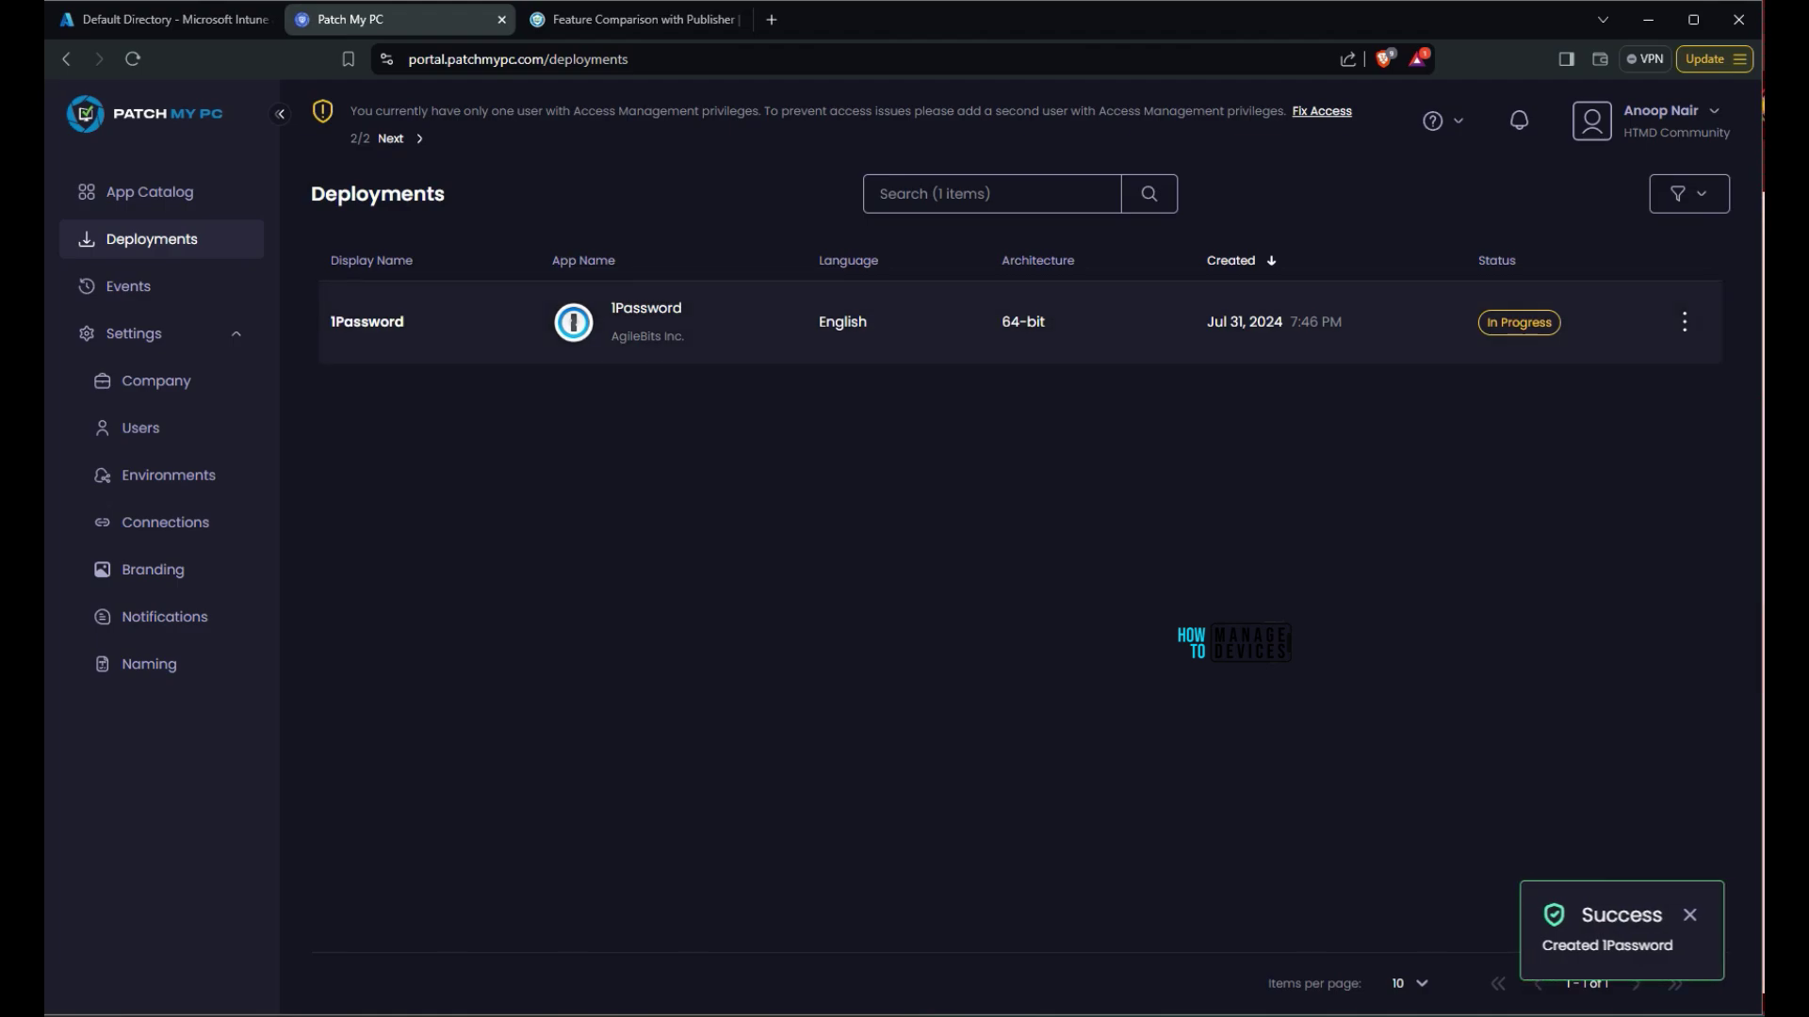
Open the 1Password deployment's action menu, then go to the Events log
left_click(1685, 322)
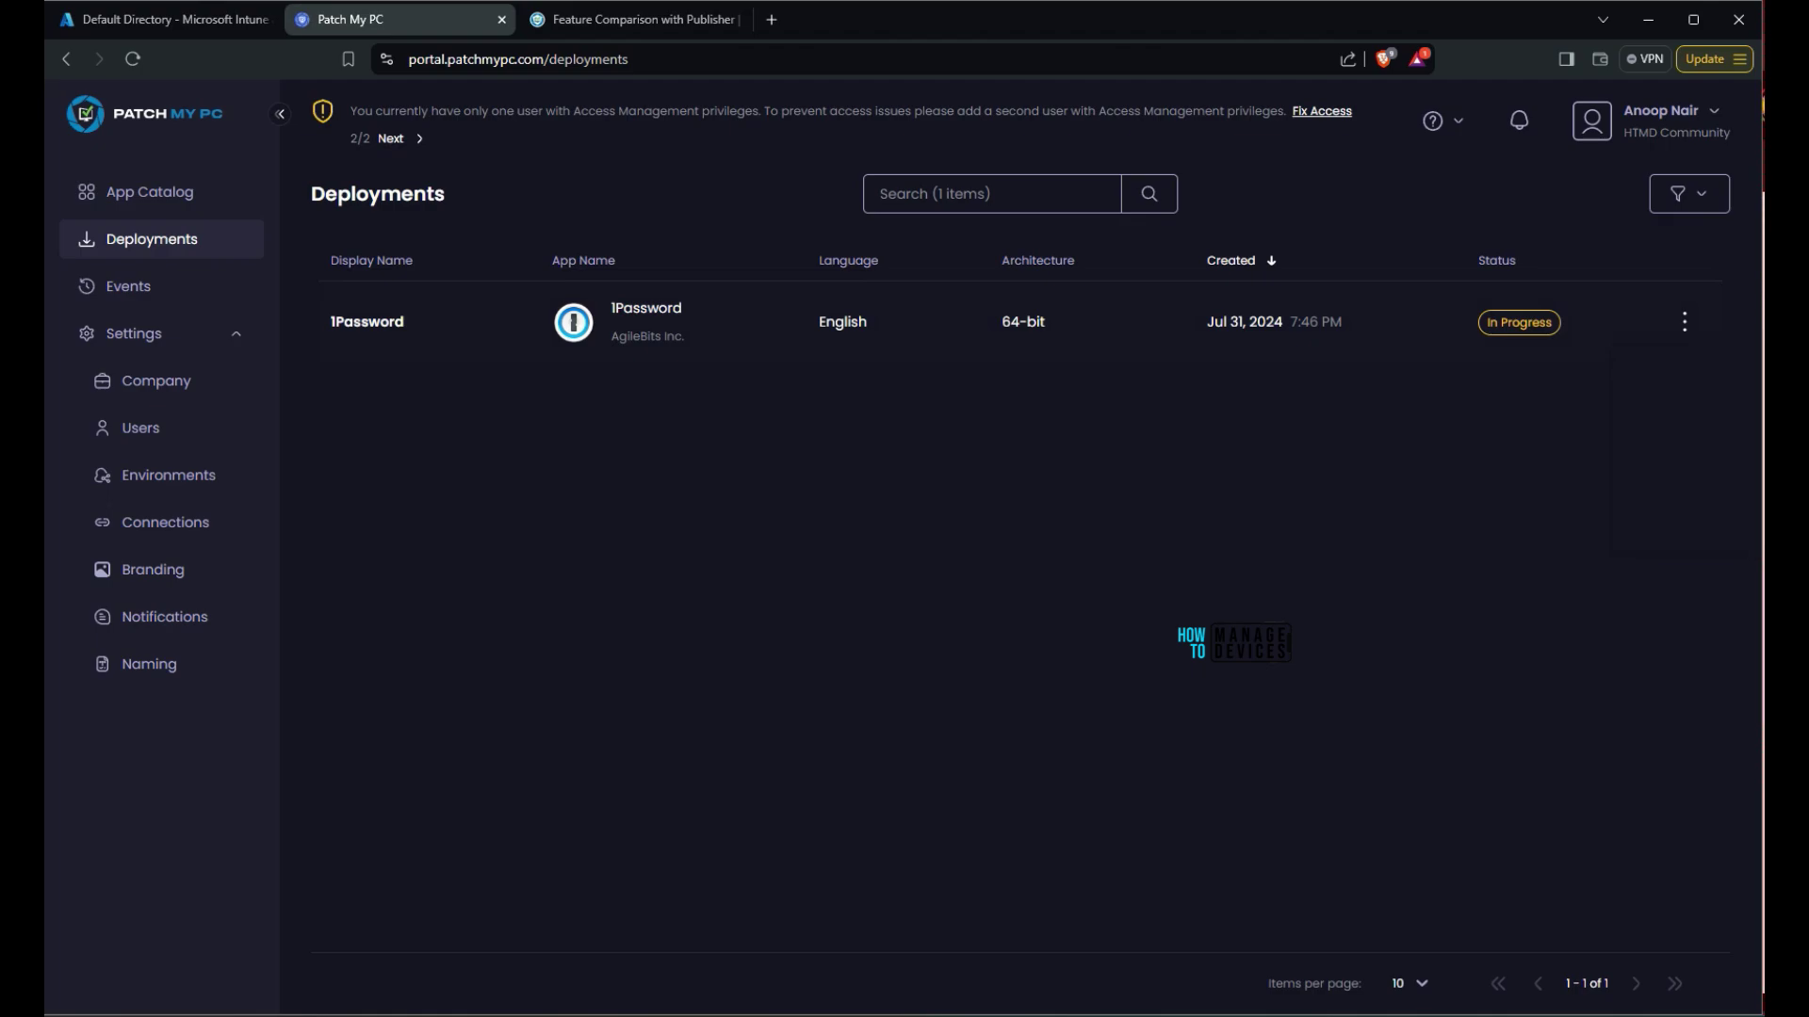
left_click(128, 286)
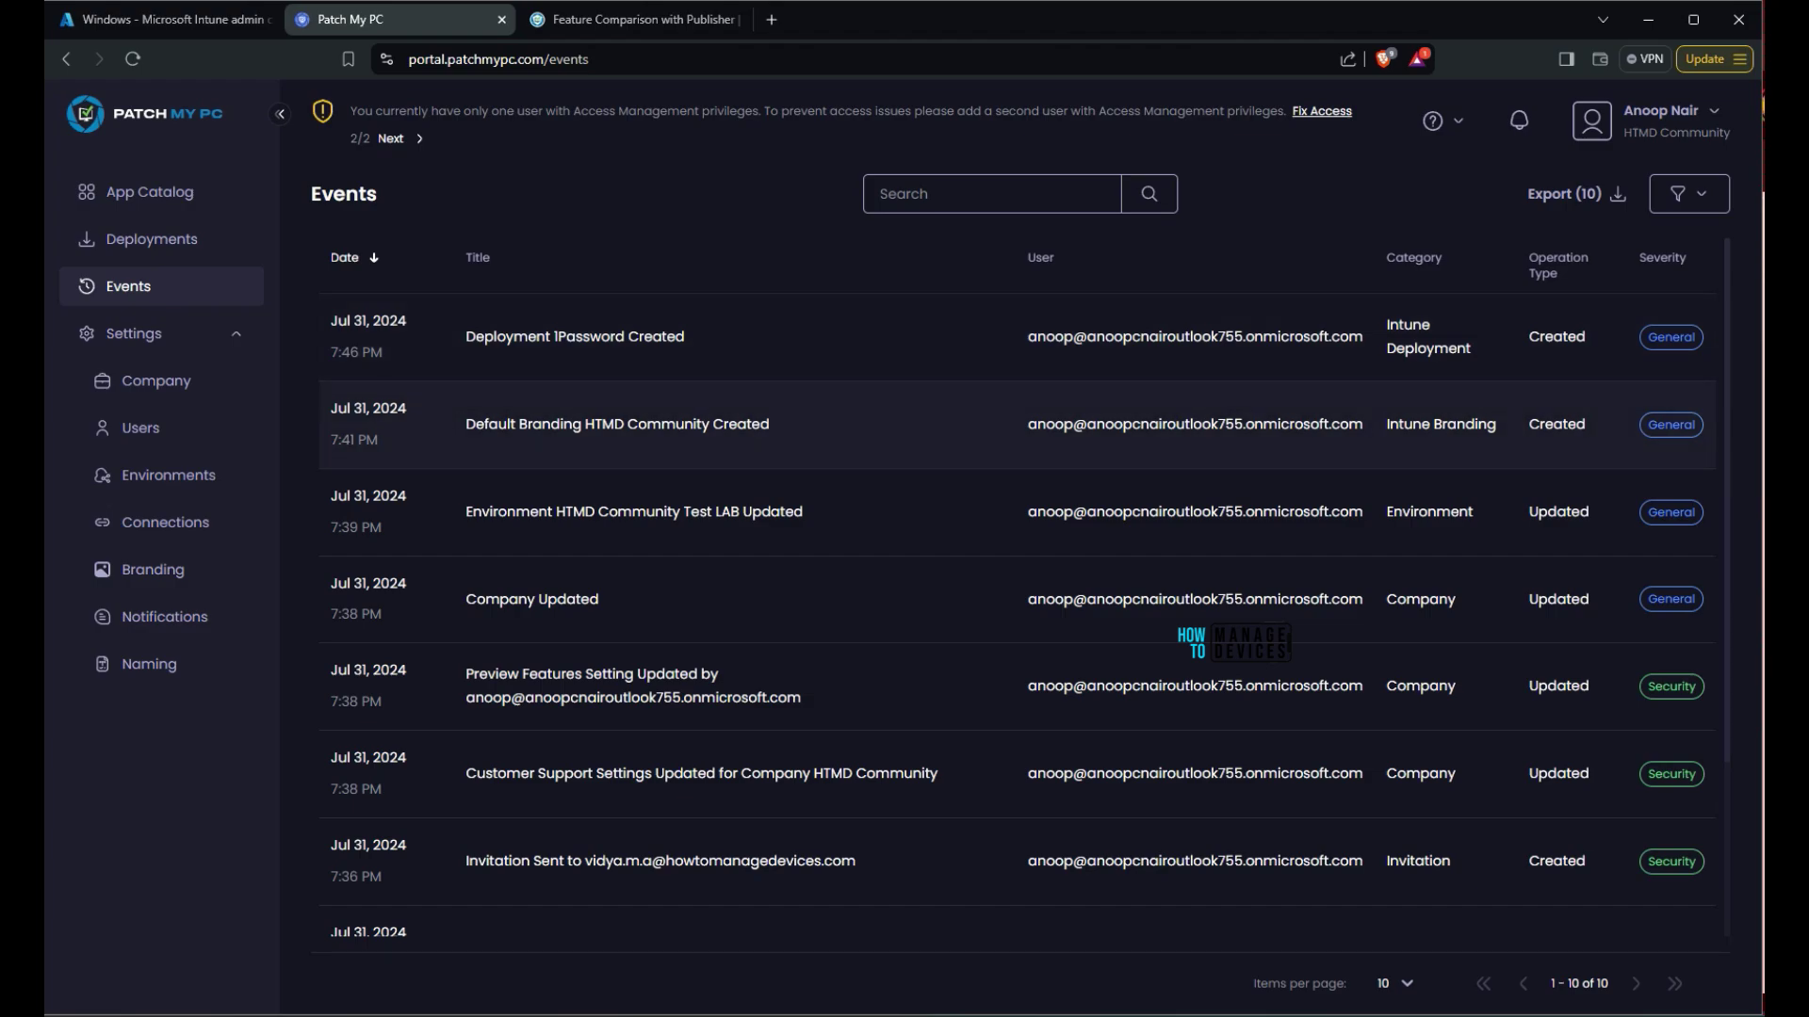
Inspect the Deployment 1Password Created event details, highlighting its General severity and creation time
scroll(1017, 589, "down", 2)
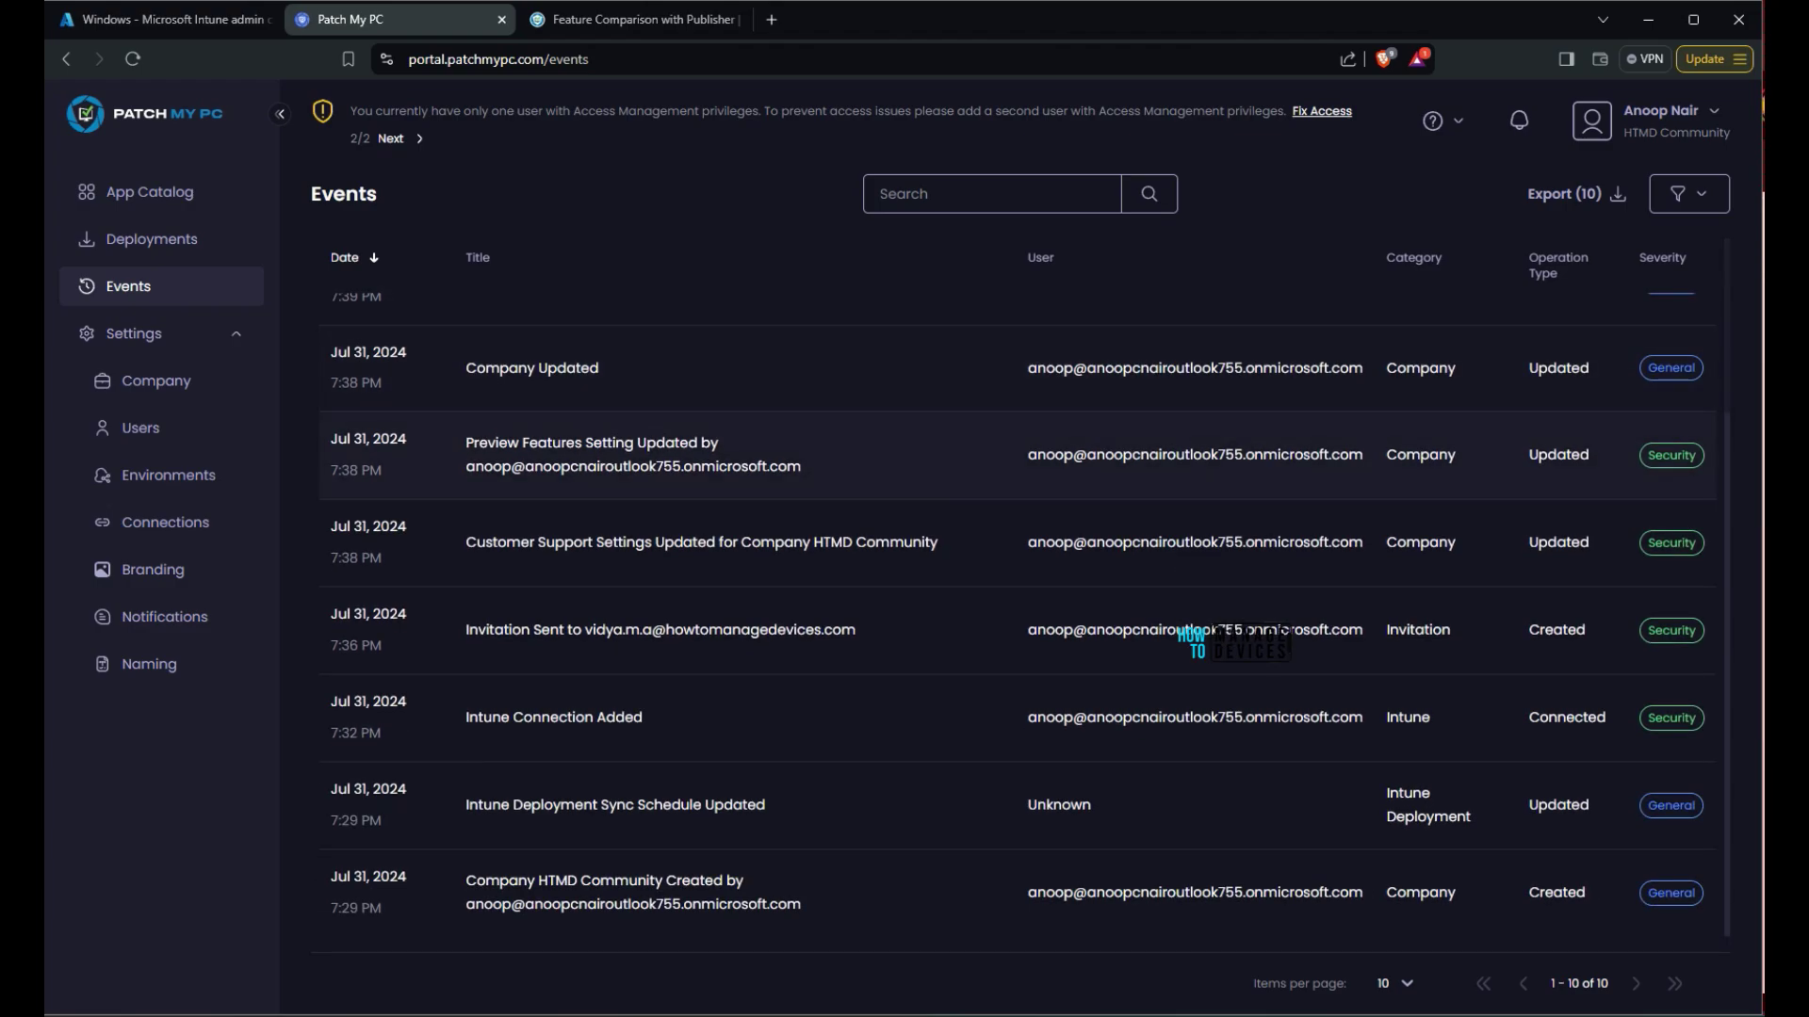
scroll(1018, 589, "up", 2)
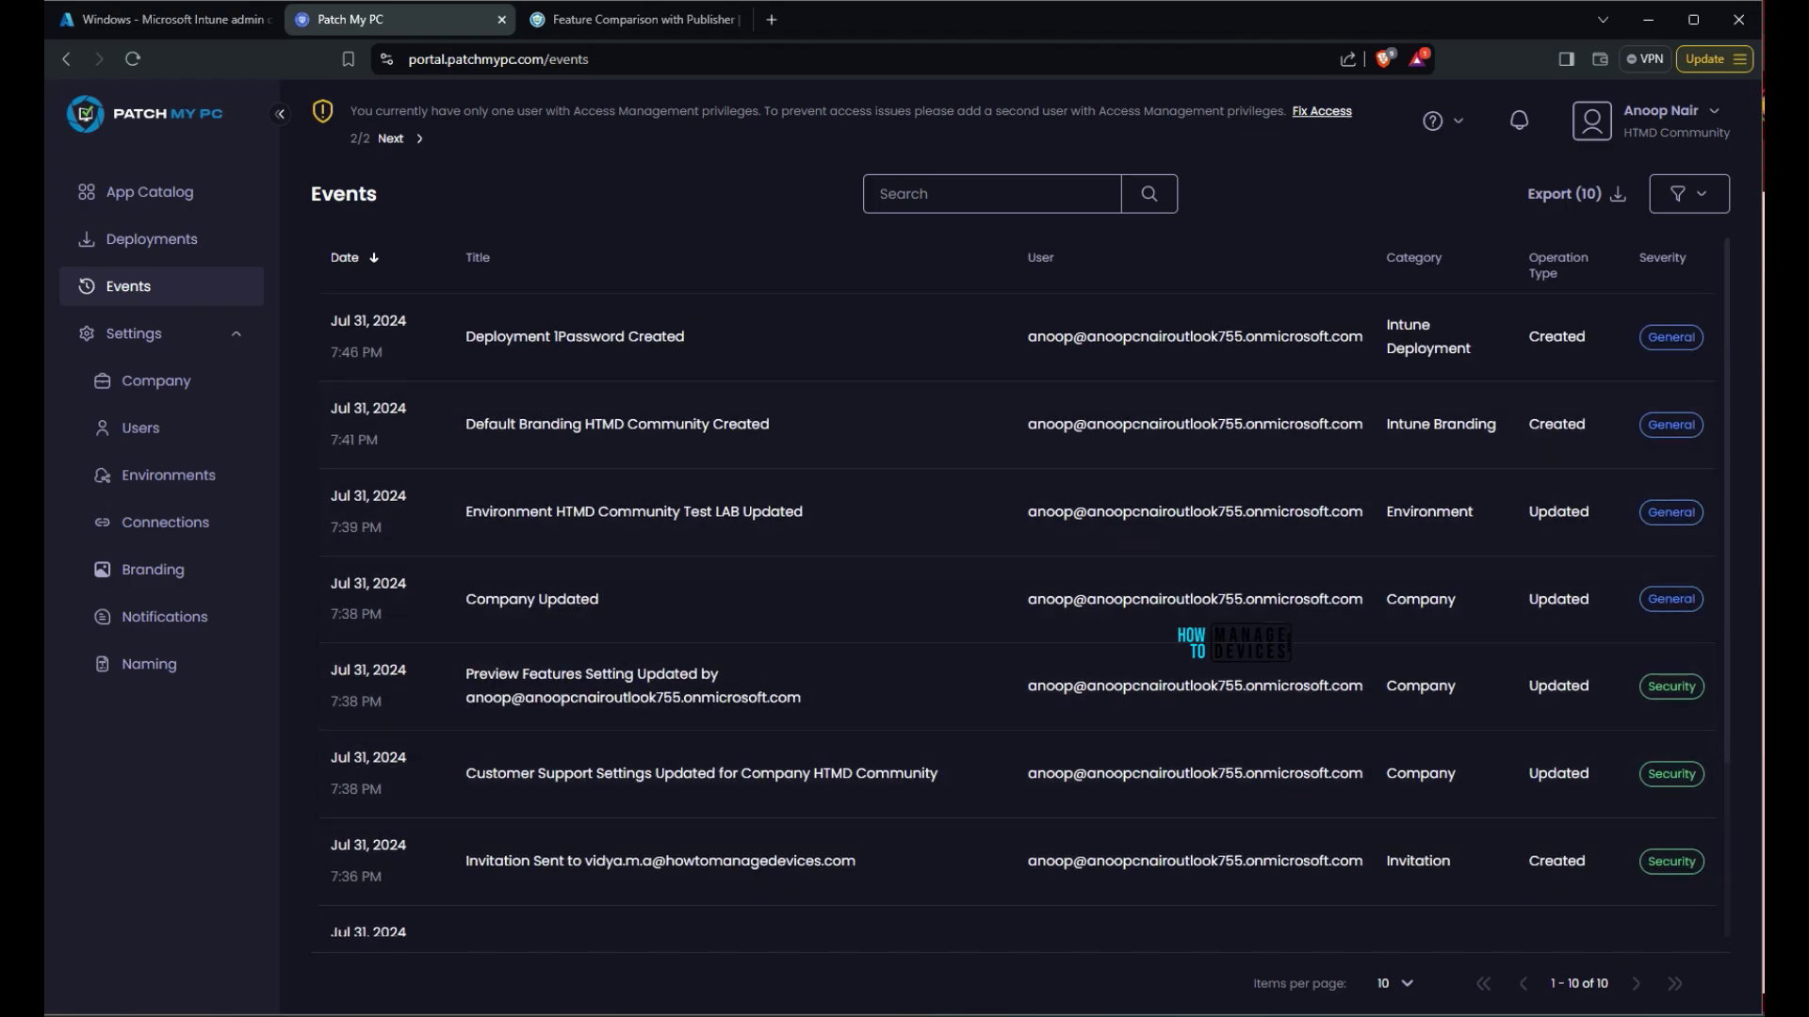
triple_click(574, 336)
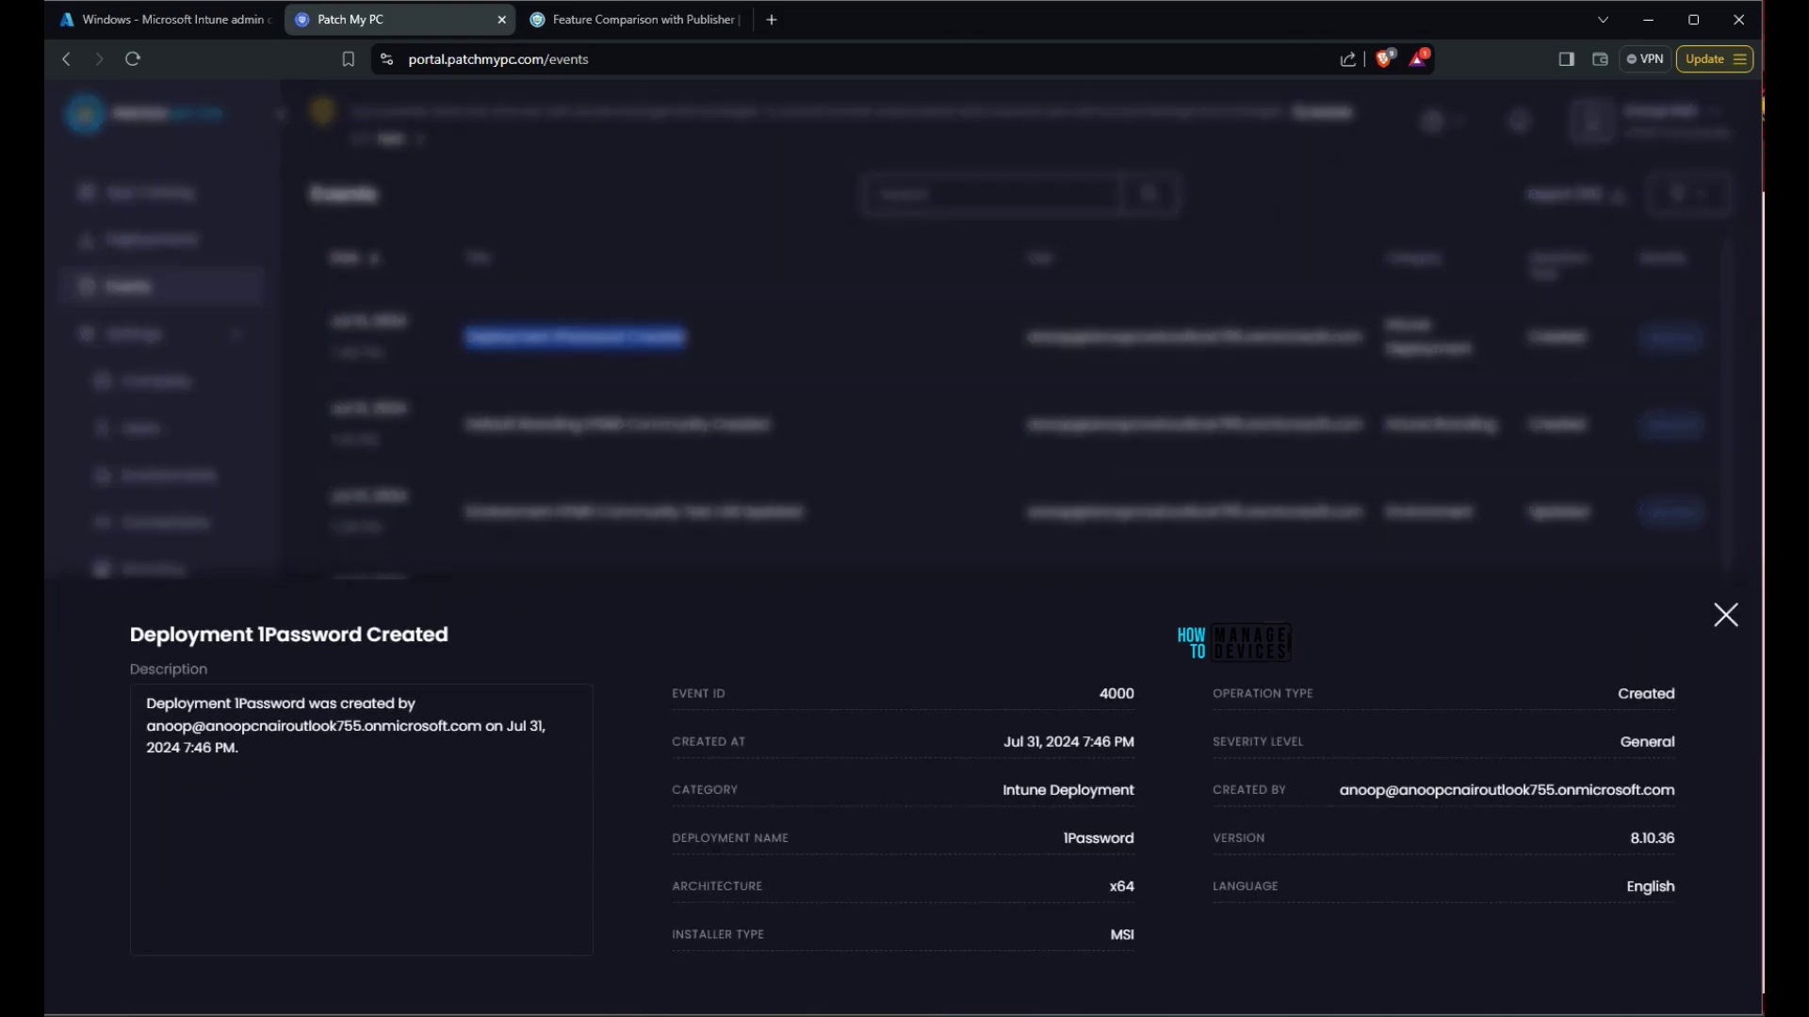
double_click(1647, 742)
left_click_drag(1003, 742, 1136, 742)
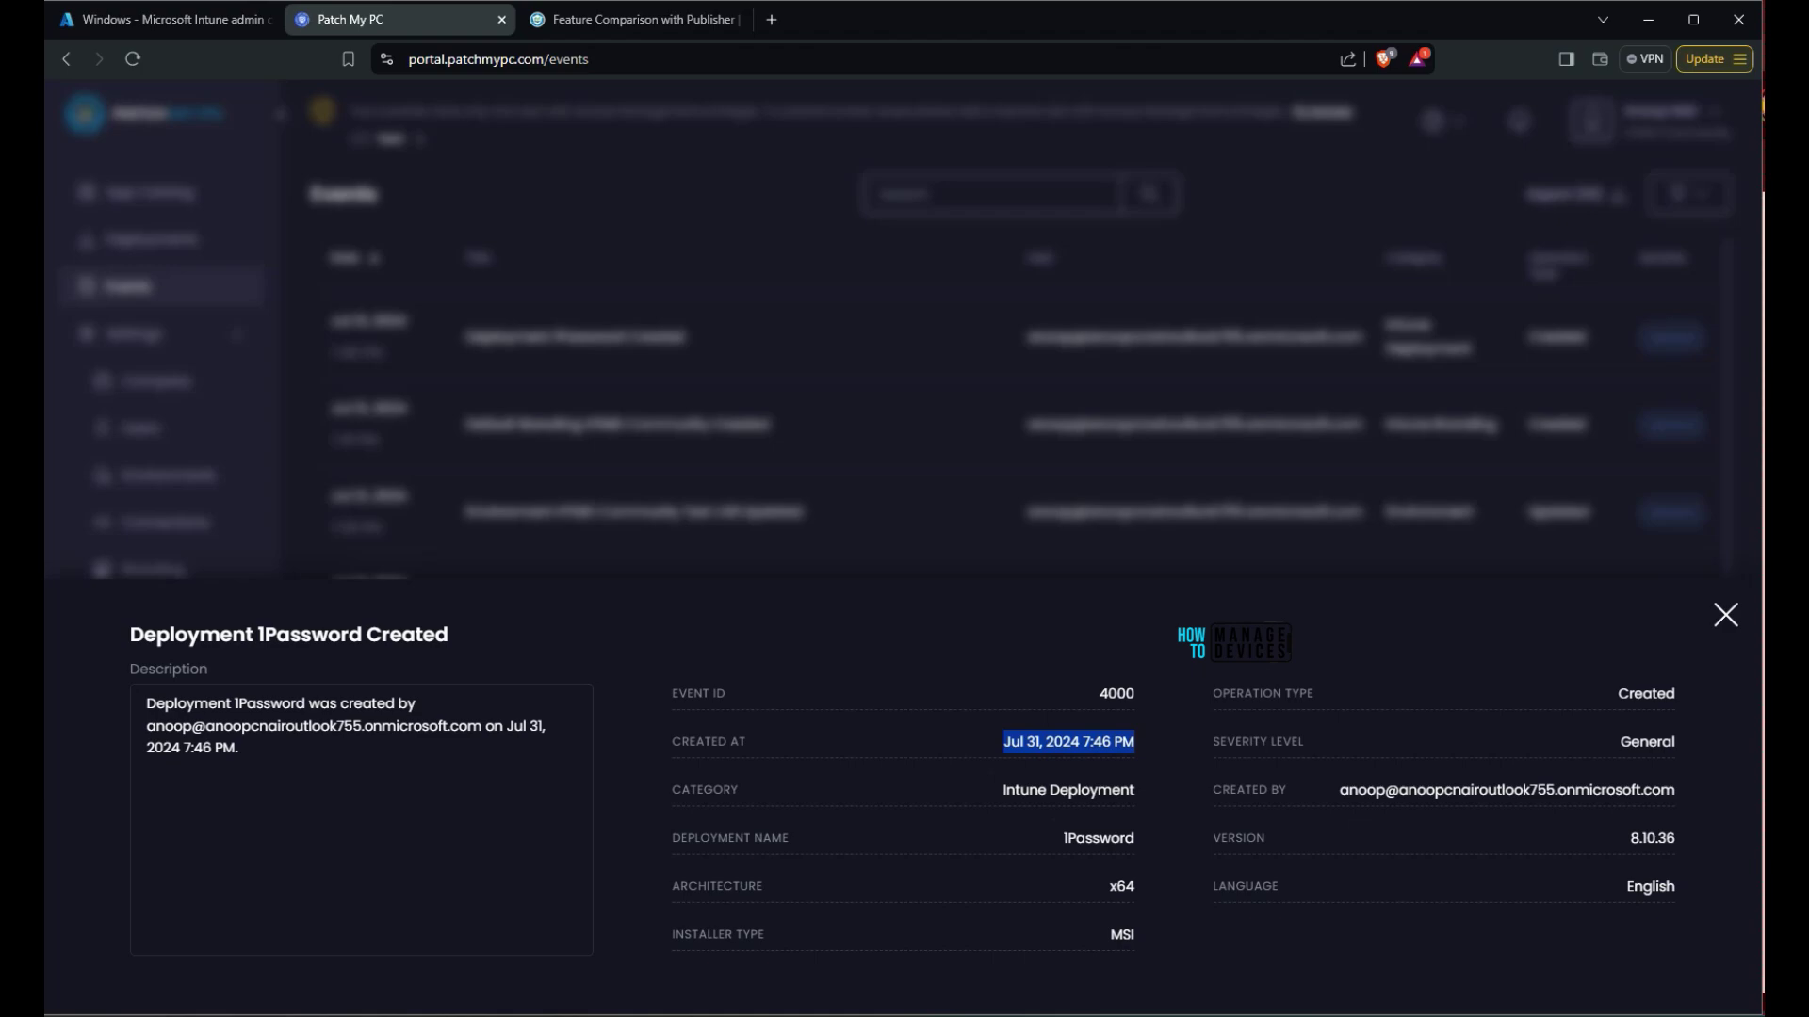
key("Escape")
Open the Preview Features Setting Updated event and highlight its Security severity and full description
left_click(565, 686)
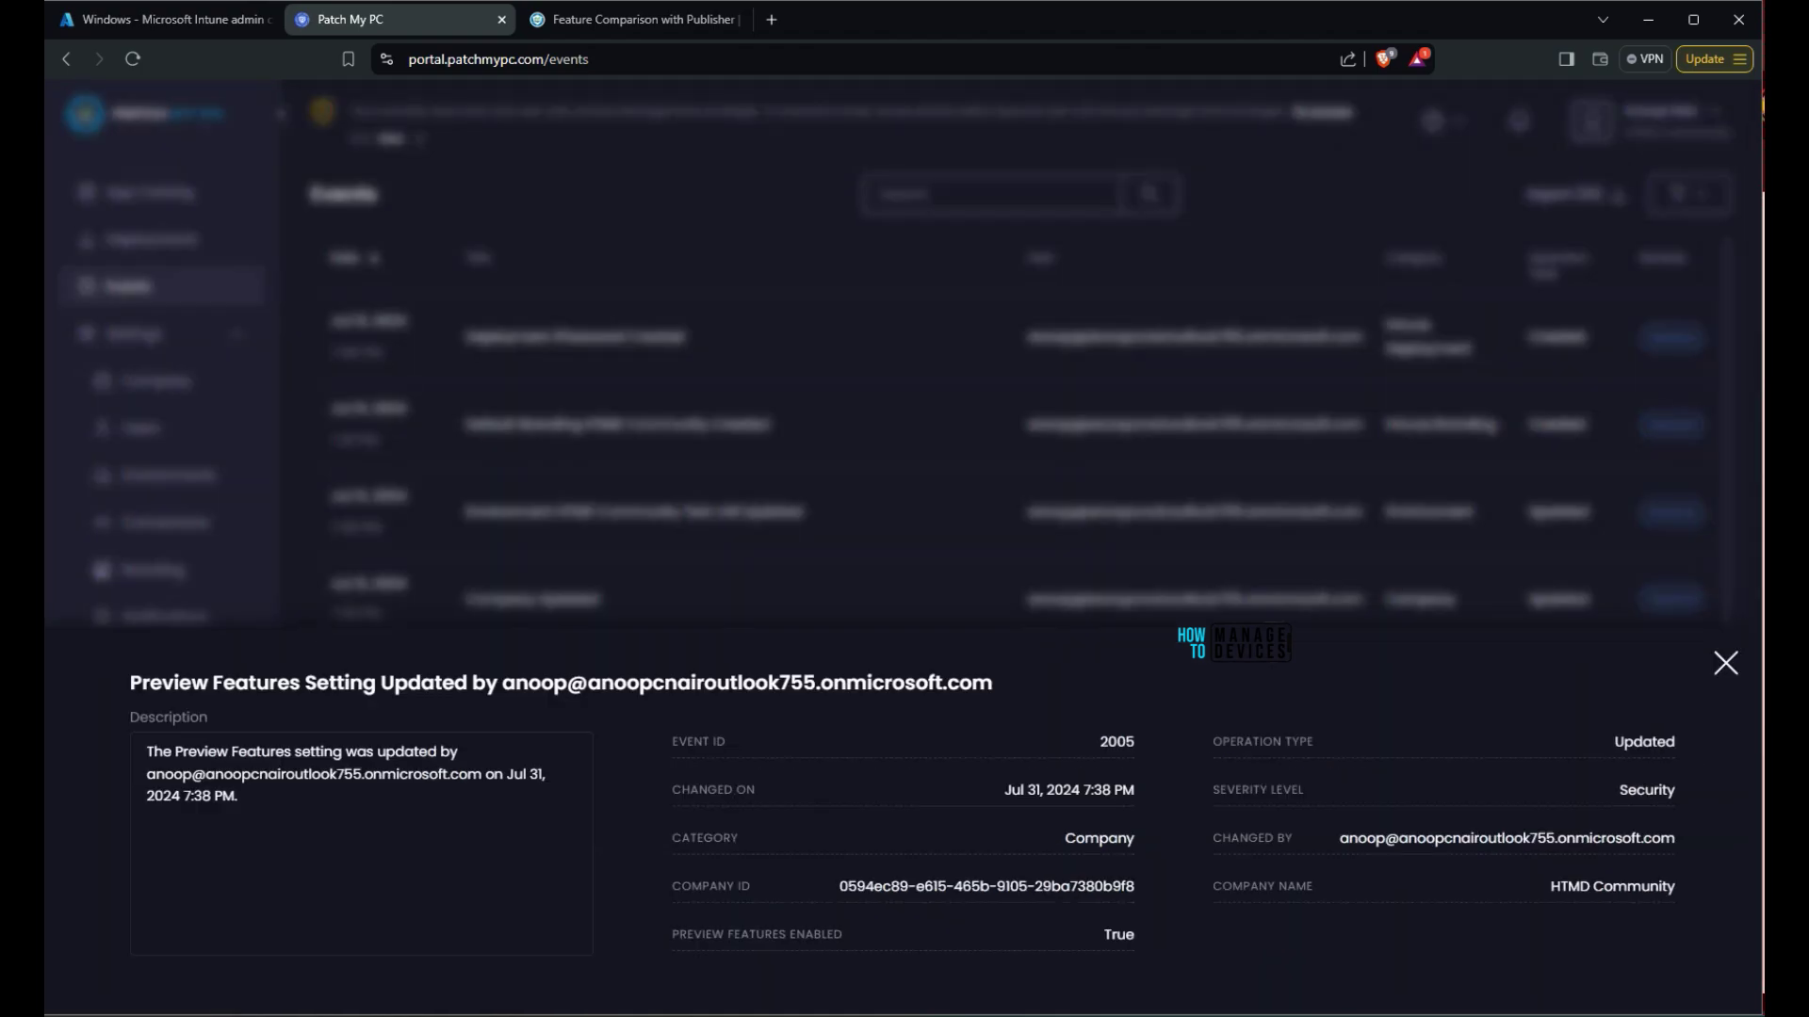
double_click(1647, 791)
left_click_drag(1647, 791, 1212, 789)
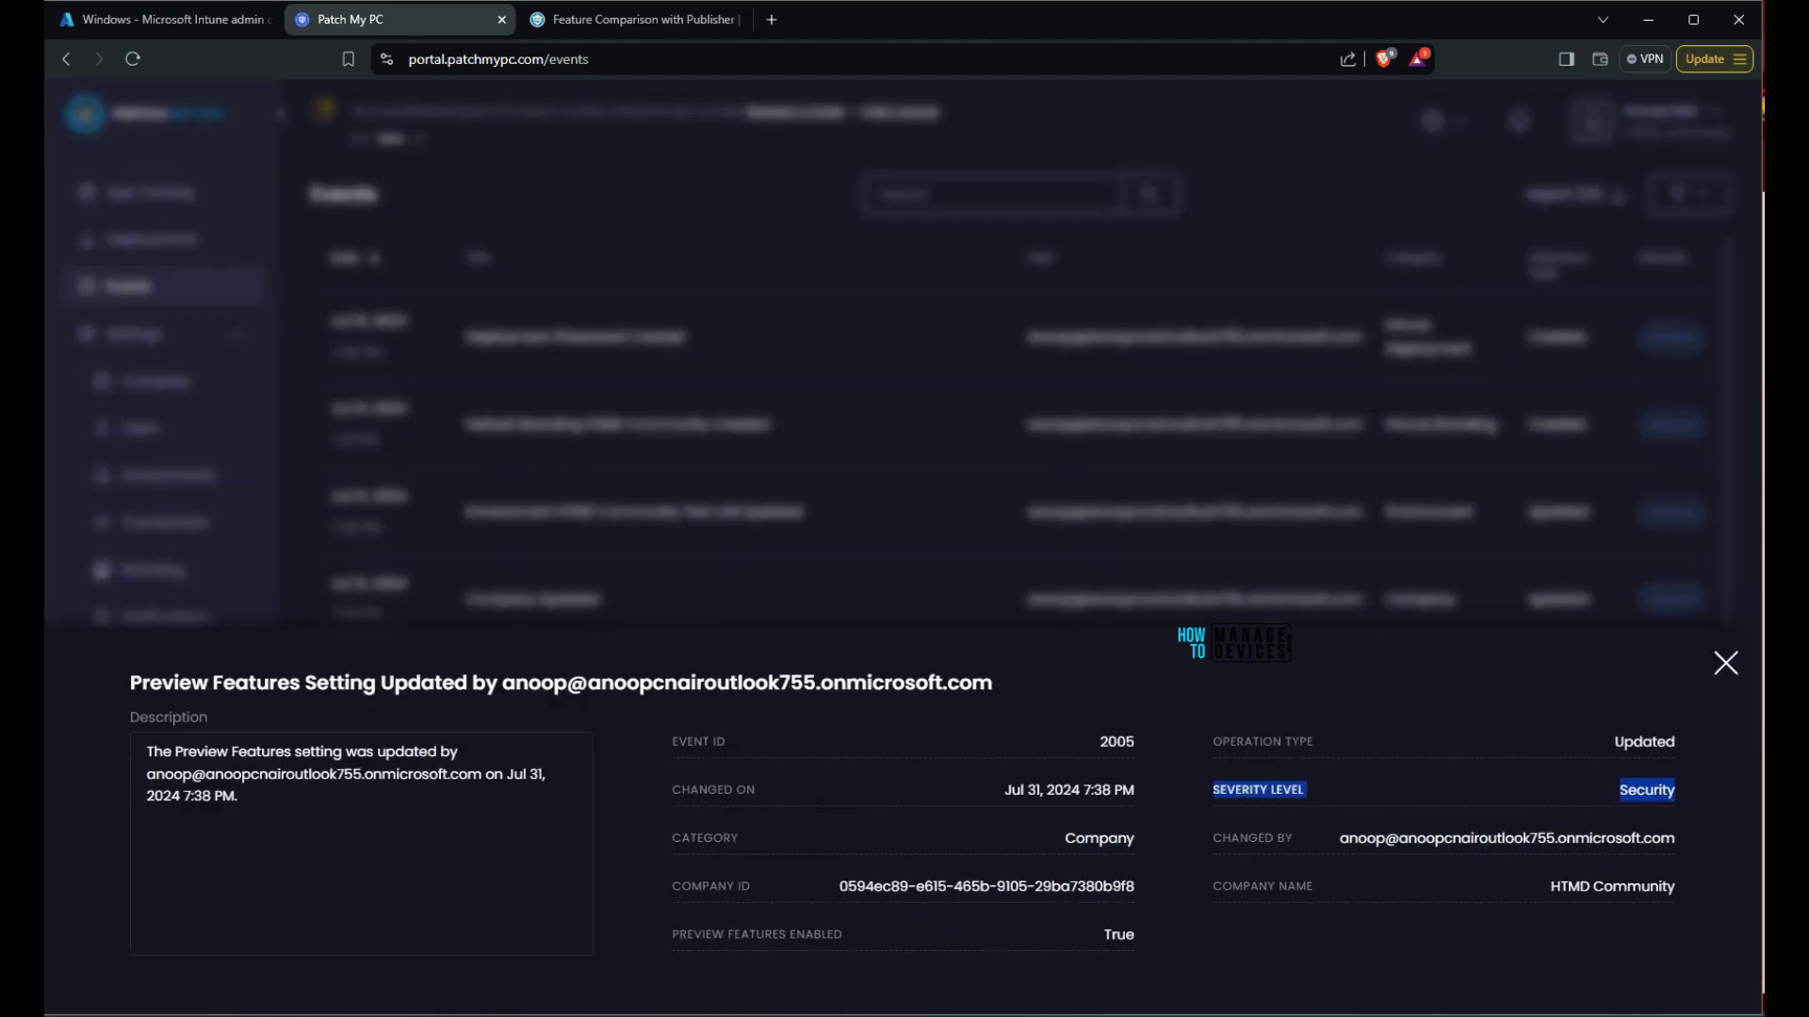
left_click_drag(238, 796, 146, 751)
Close the event details and browse the Date picker and the Severity, Category and operation-type filters
key("Escape")
left_click(1507, 314)
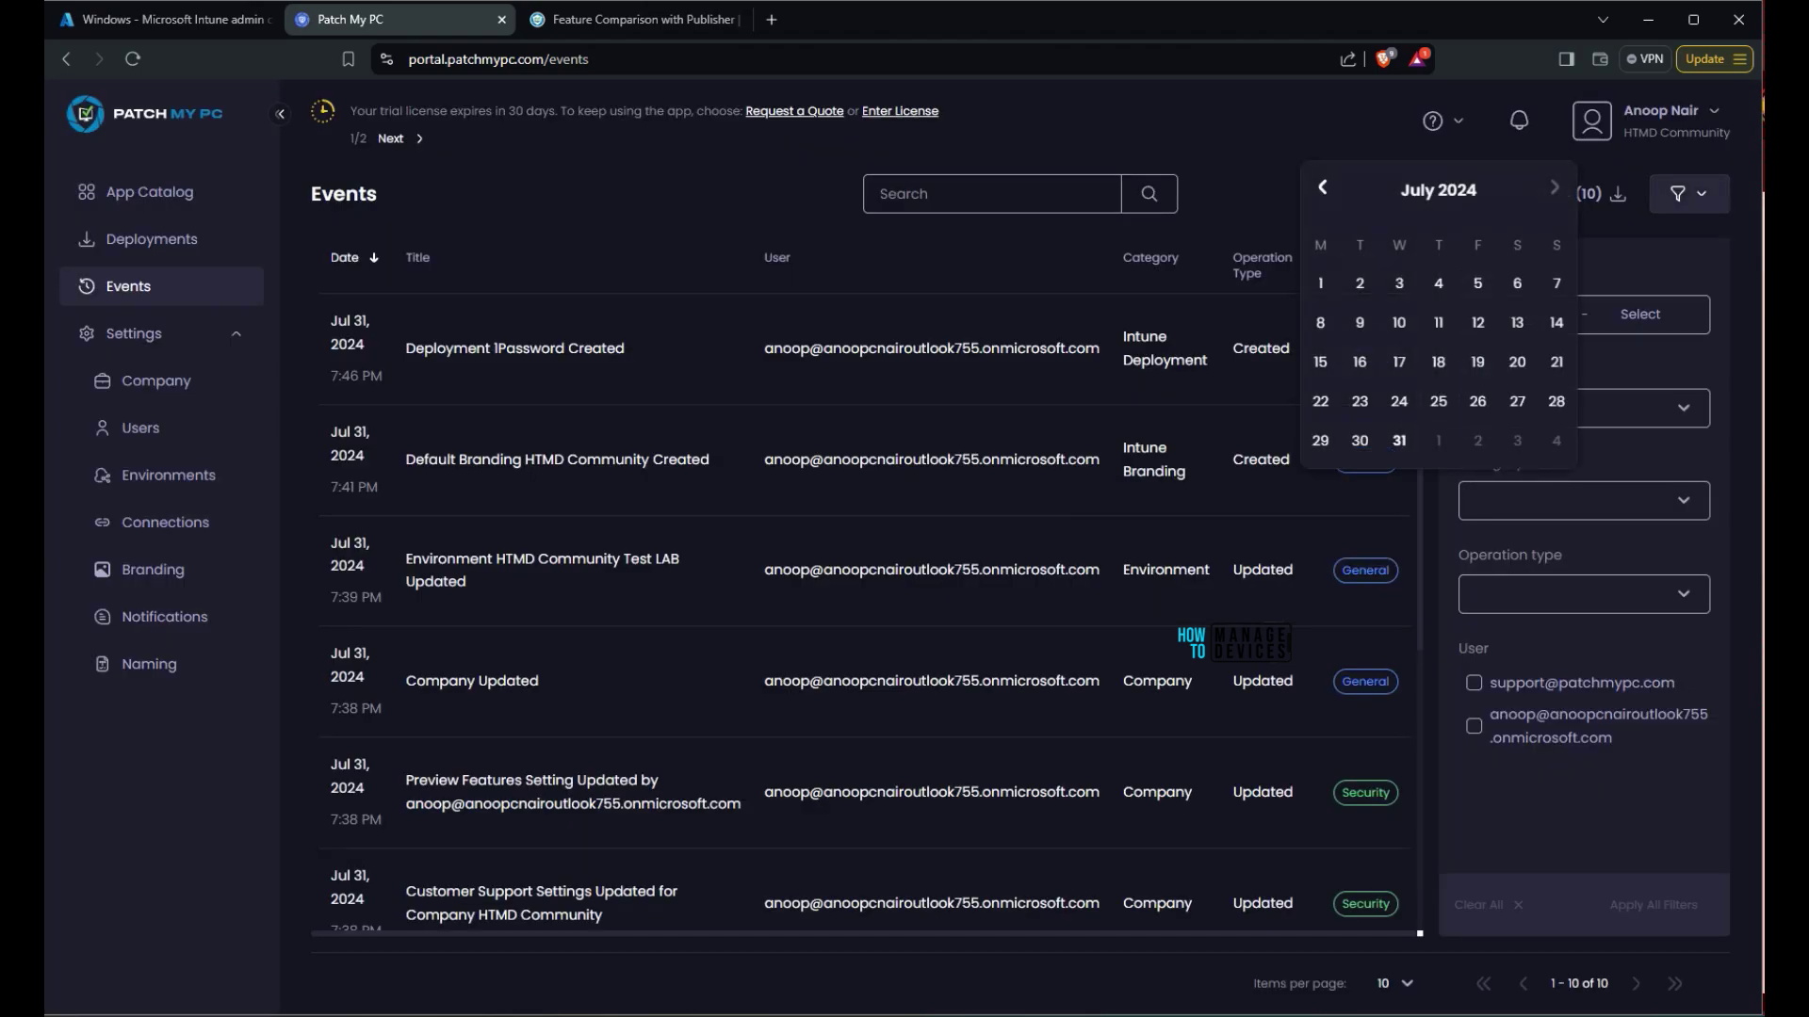
key("Escape")
left_click(1583, 407)
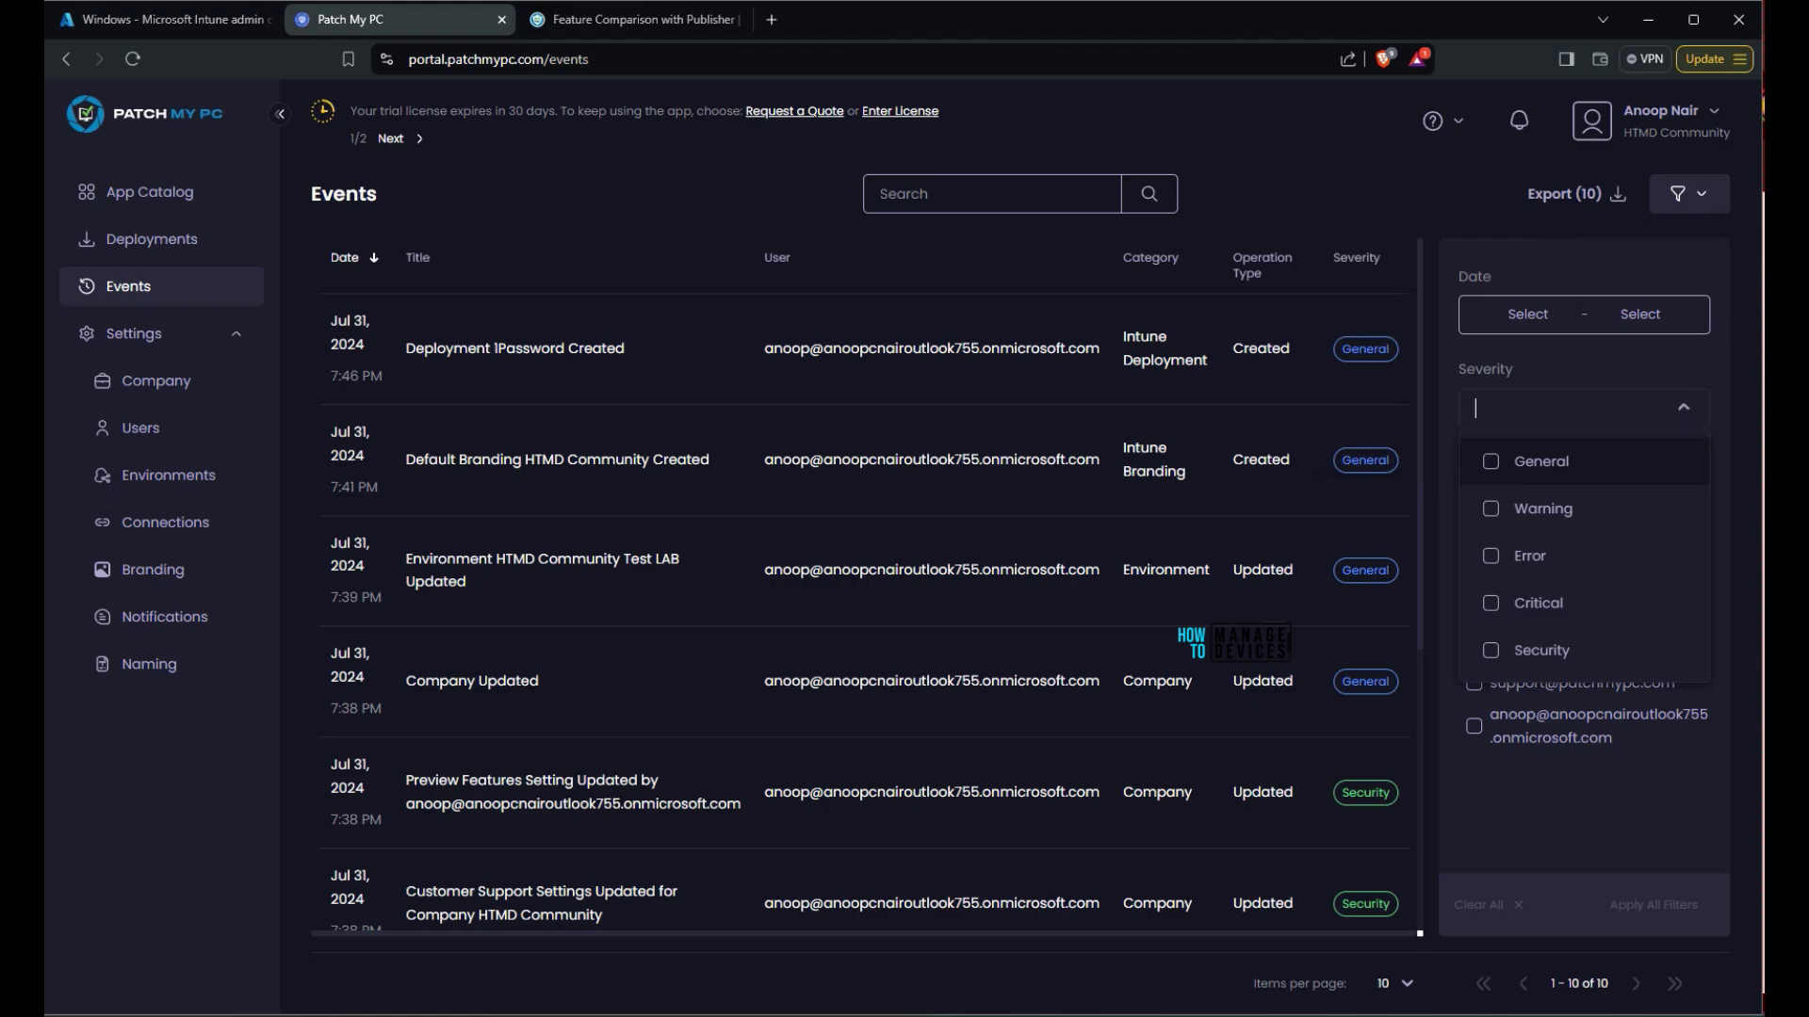
key("Tab")
key("Escape")
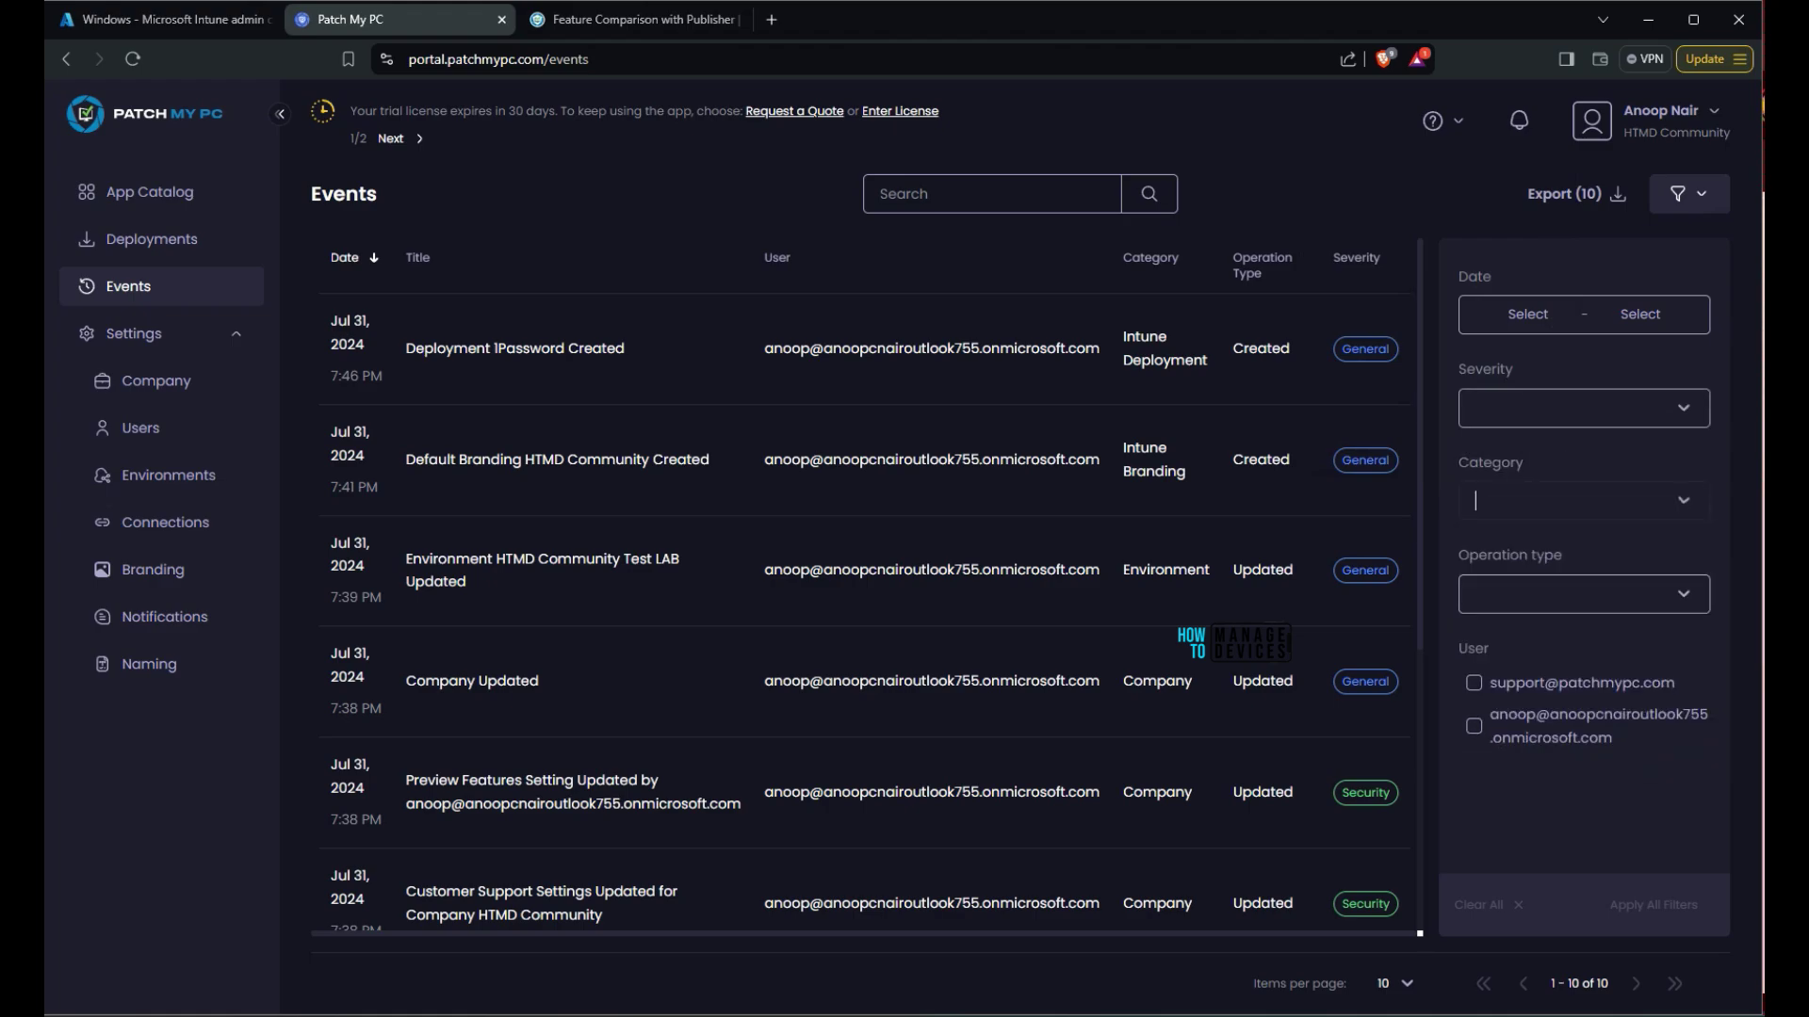
key("Tab")
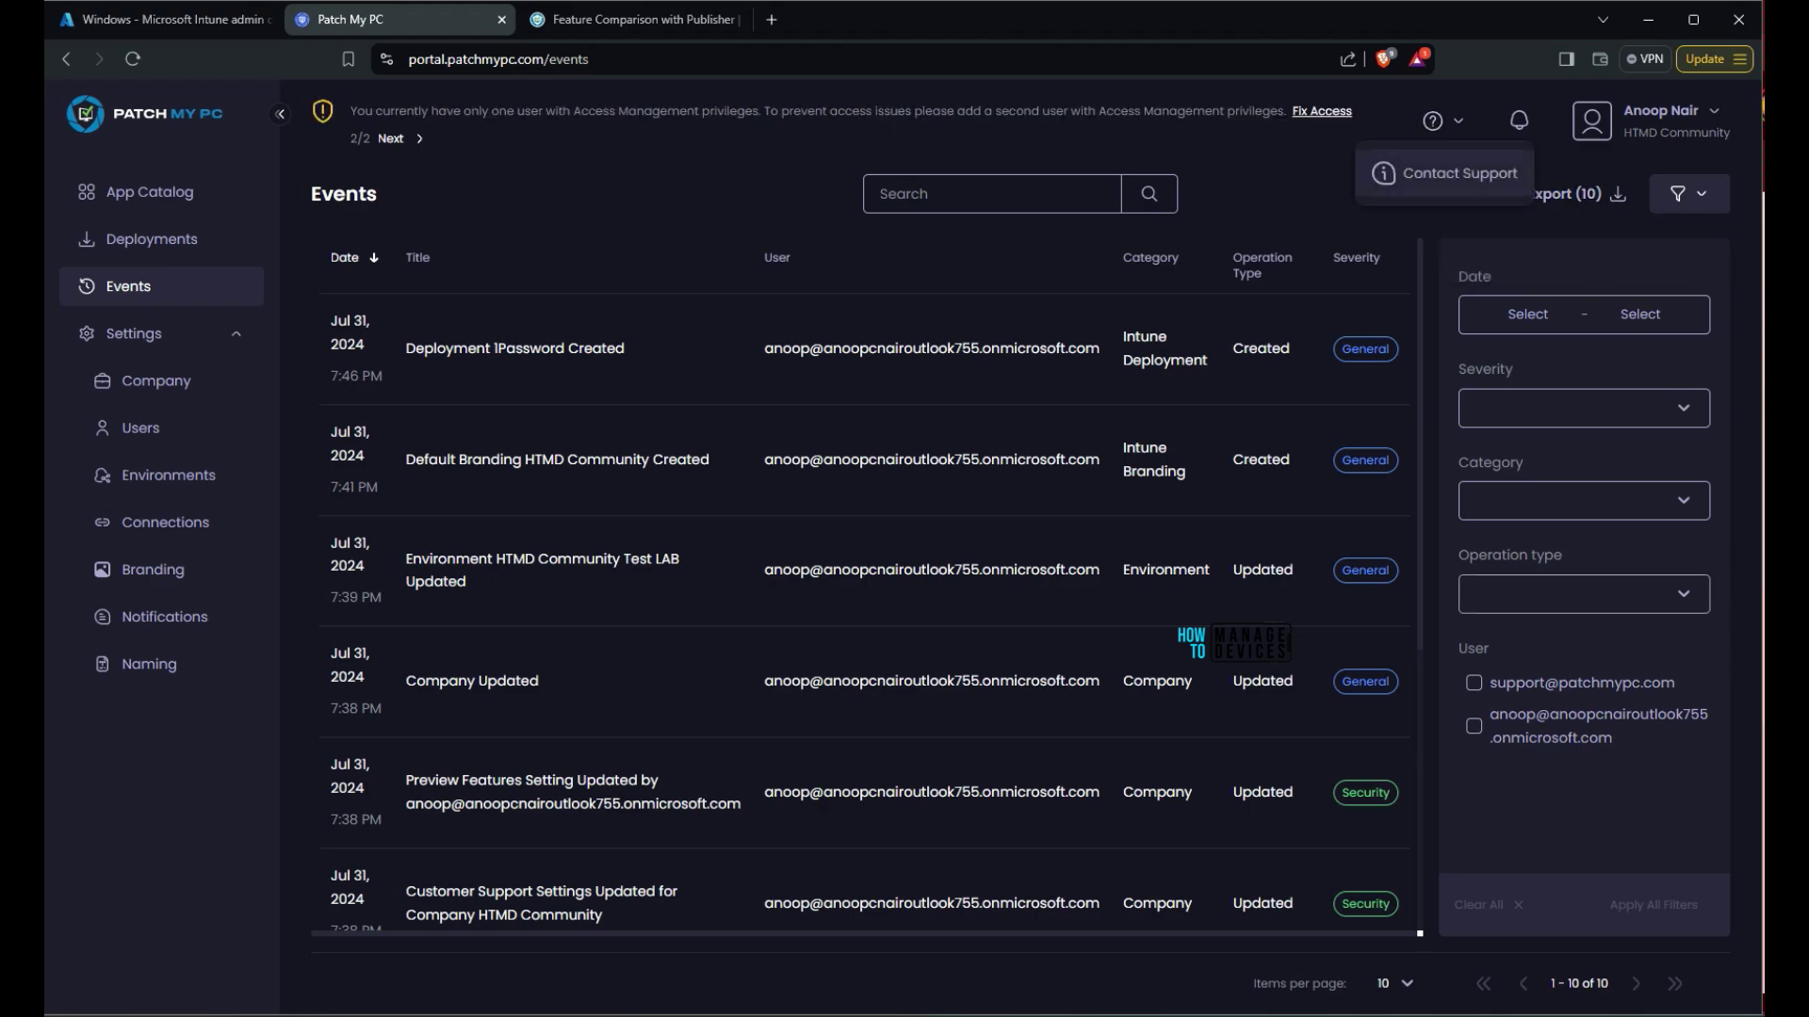
Open the Contact Support form and look through its Subject options without sending a request
left_click(1450, 173)
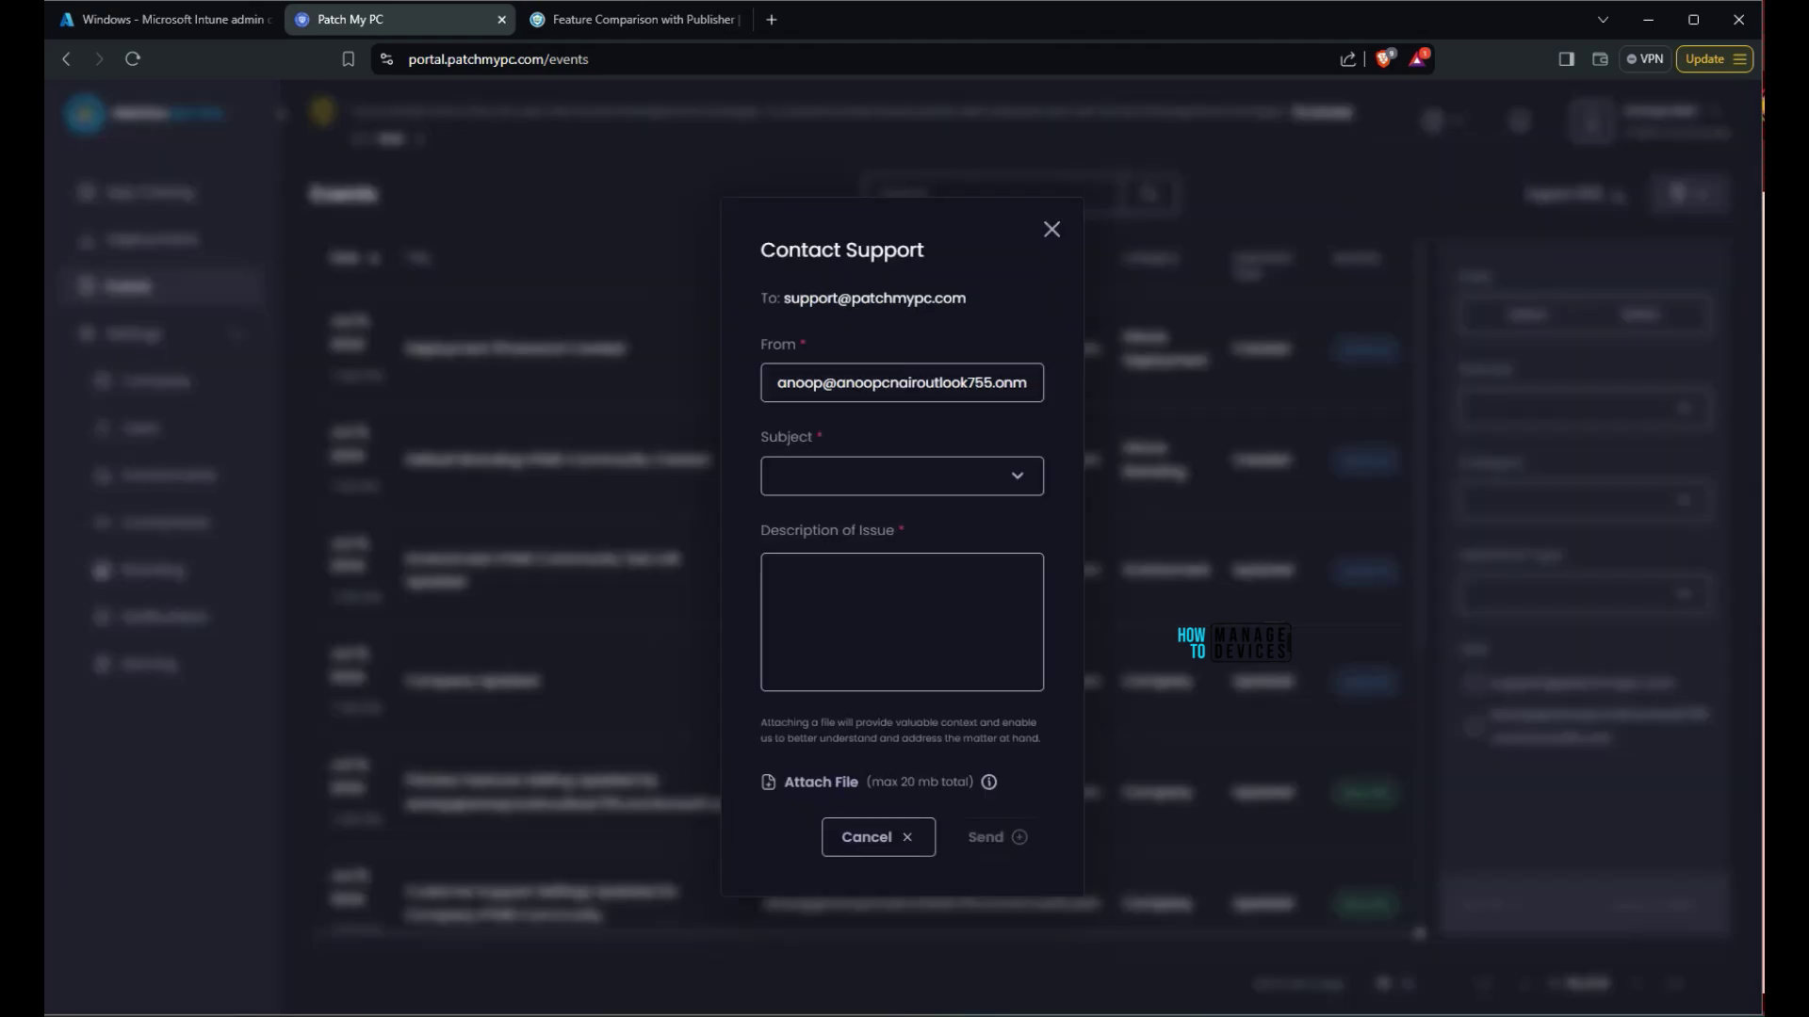
left_click(848, 475)
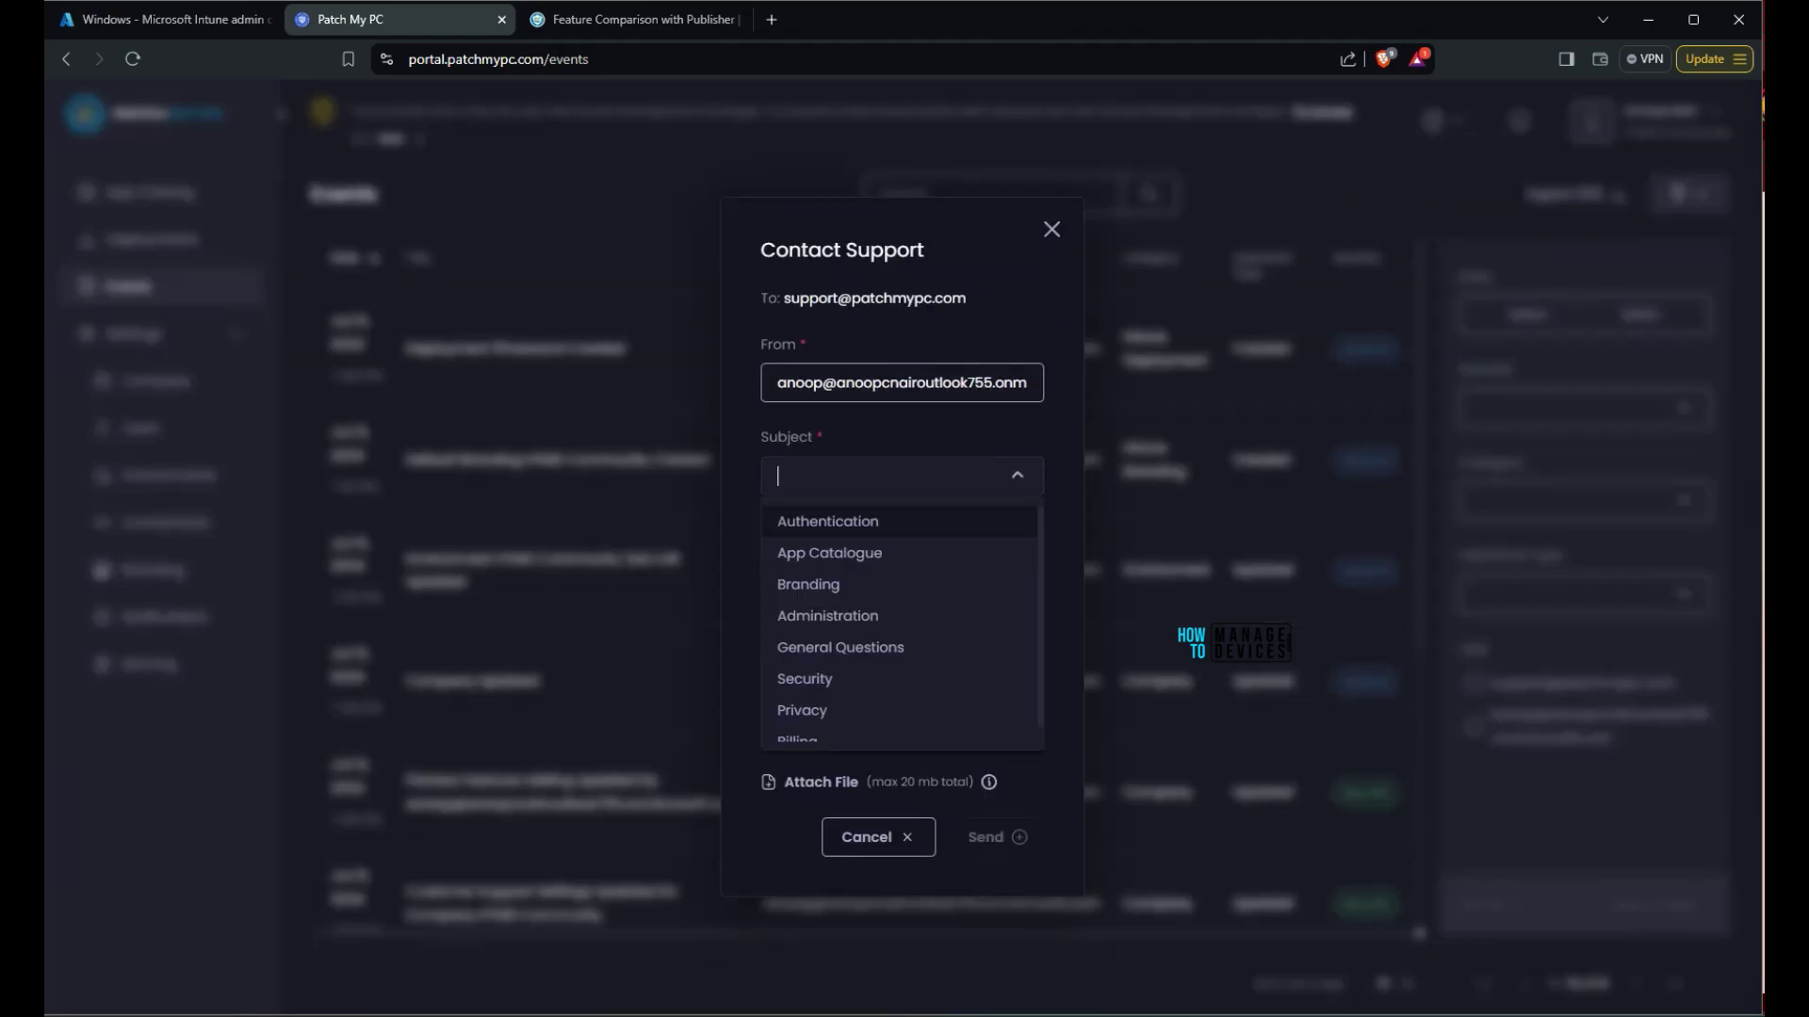
scroll(899, 603, "down", 1)
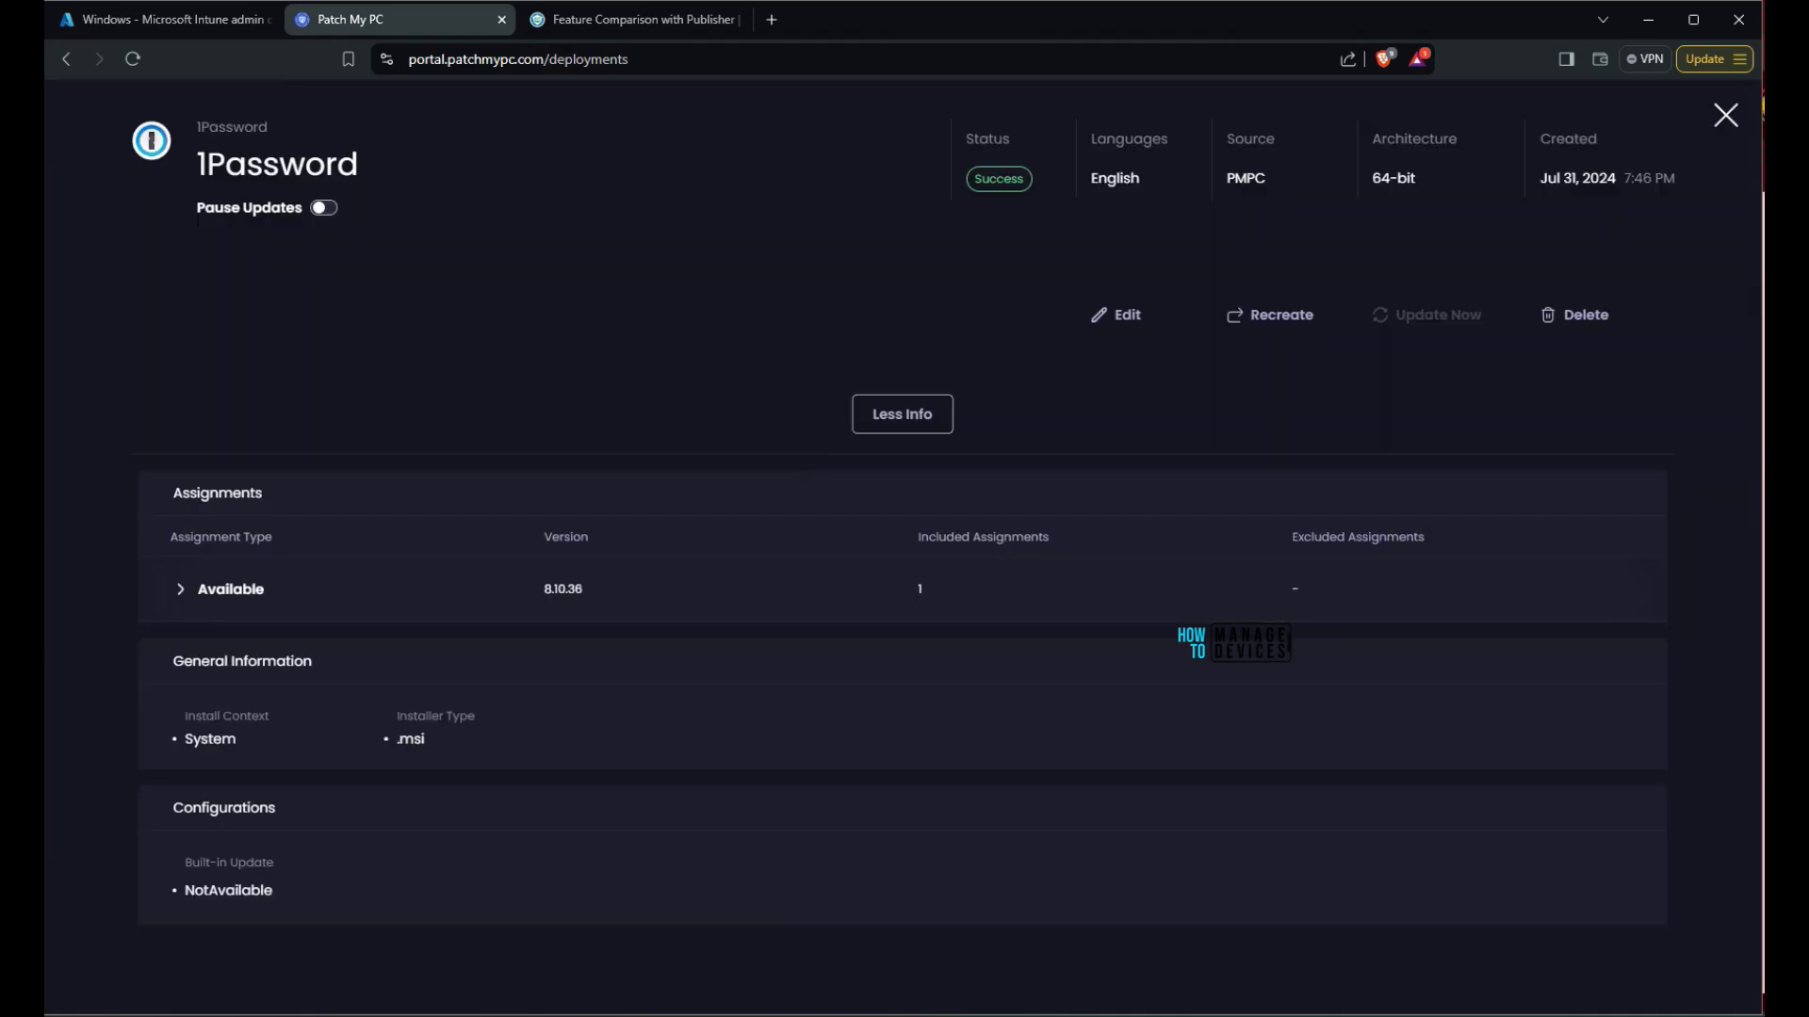
Show 1Password's More Info, expand its Available assignment to HTMD Cloud PCs, and start editing it
left_click(902, 974)
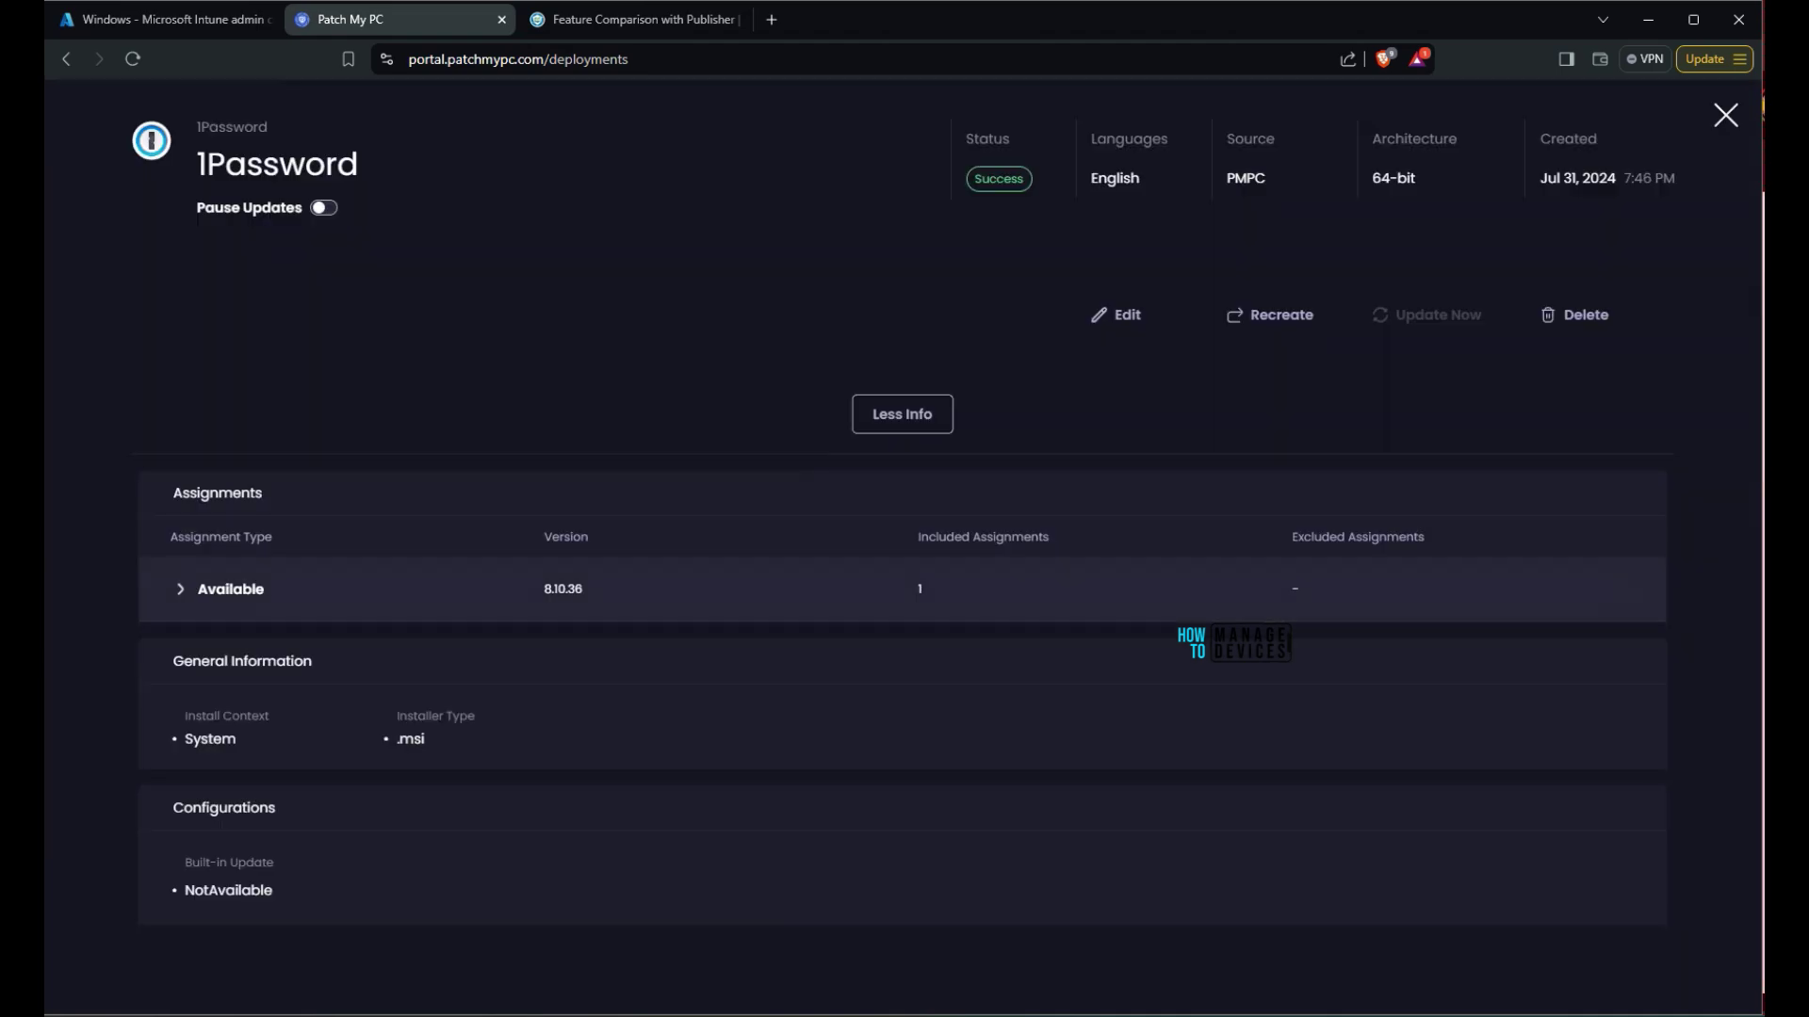
left_click(180, 589)
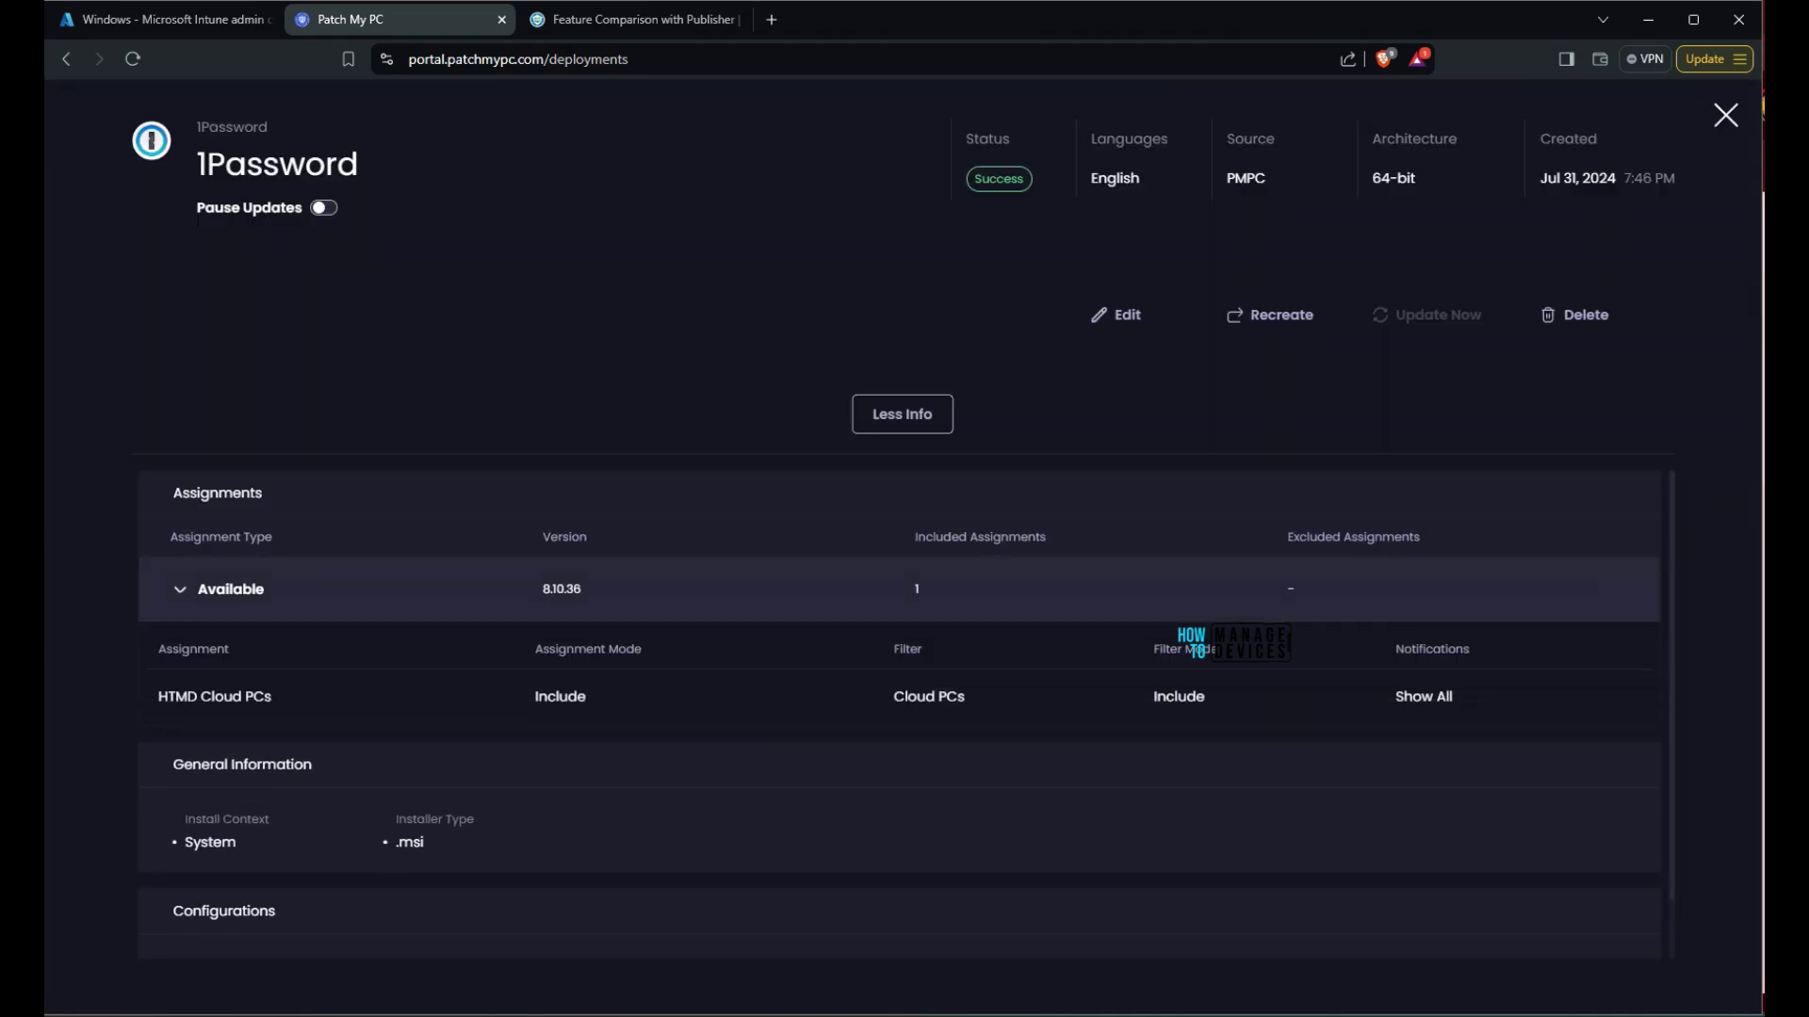
scroll(900, 713, "down", 1)
left_click(1116, 315)
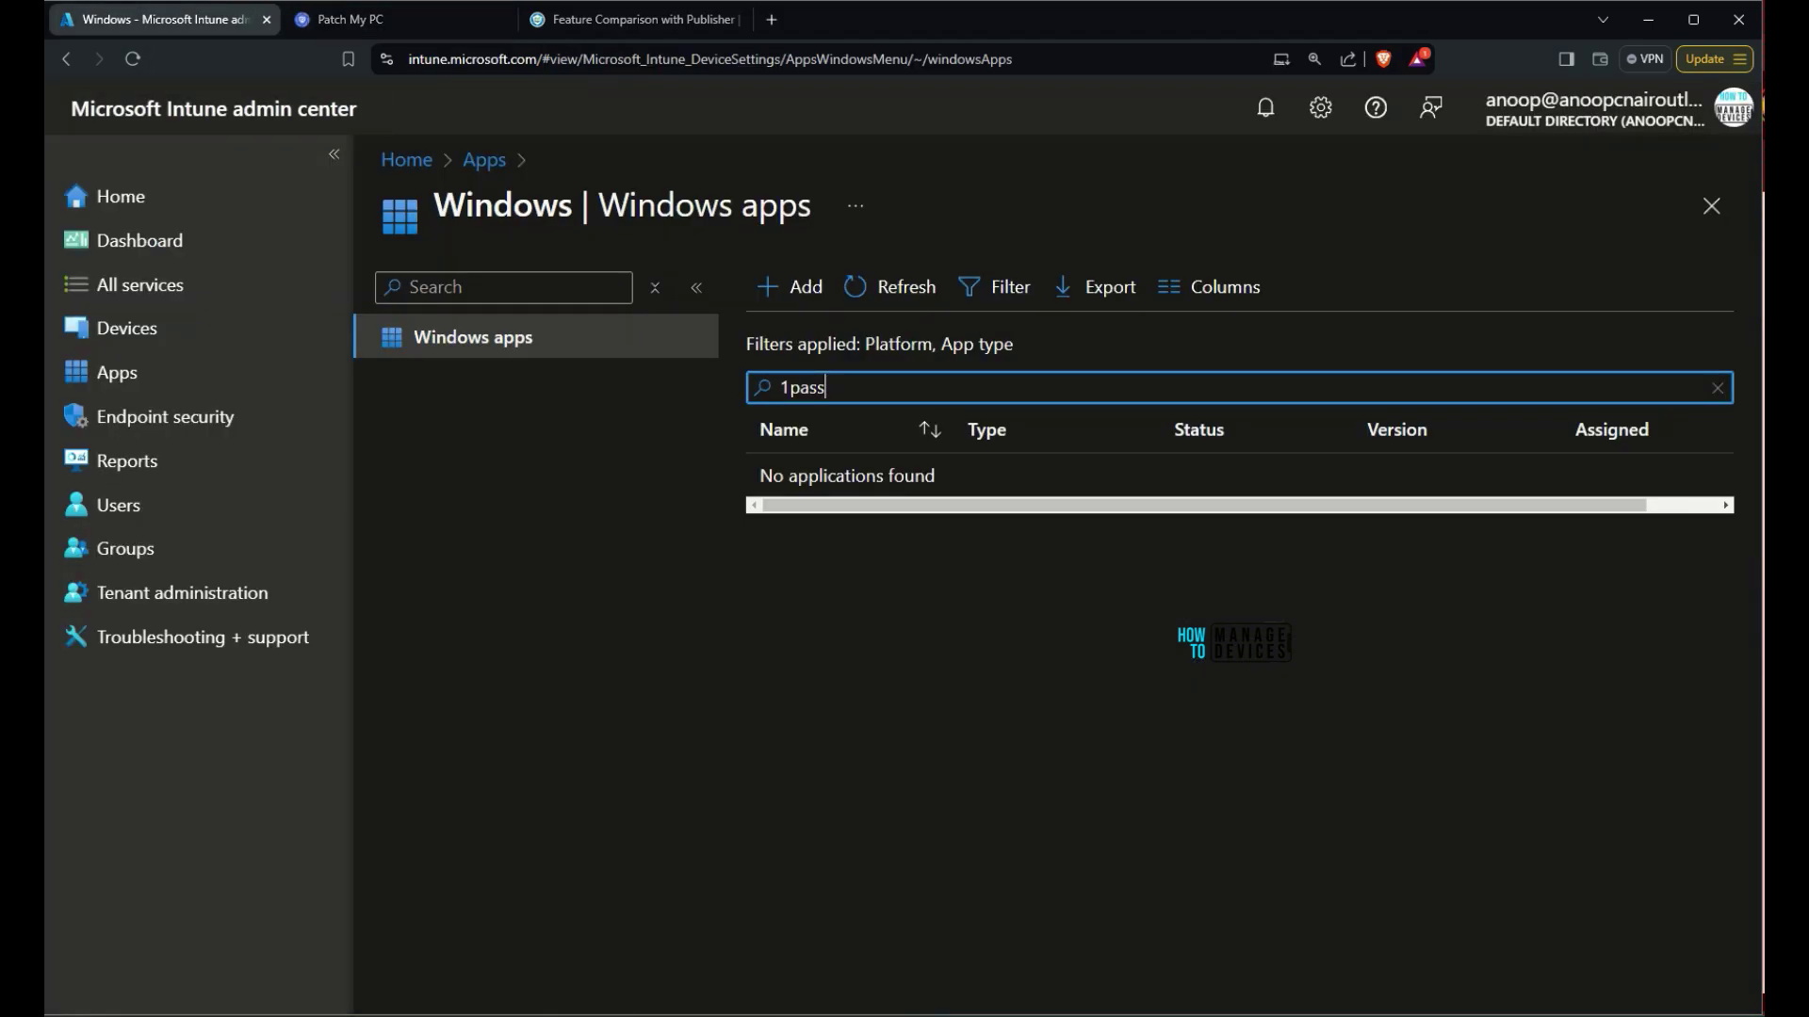
Shorten the app search to '1pas' and add a Date created column to the Windows apps list
key("BackSpace")
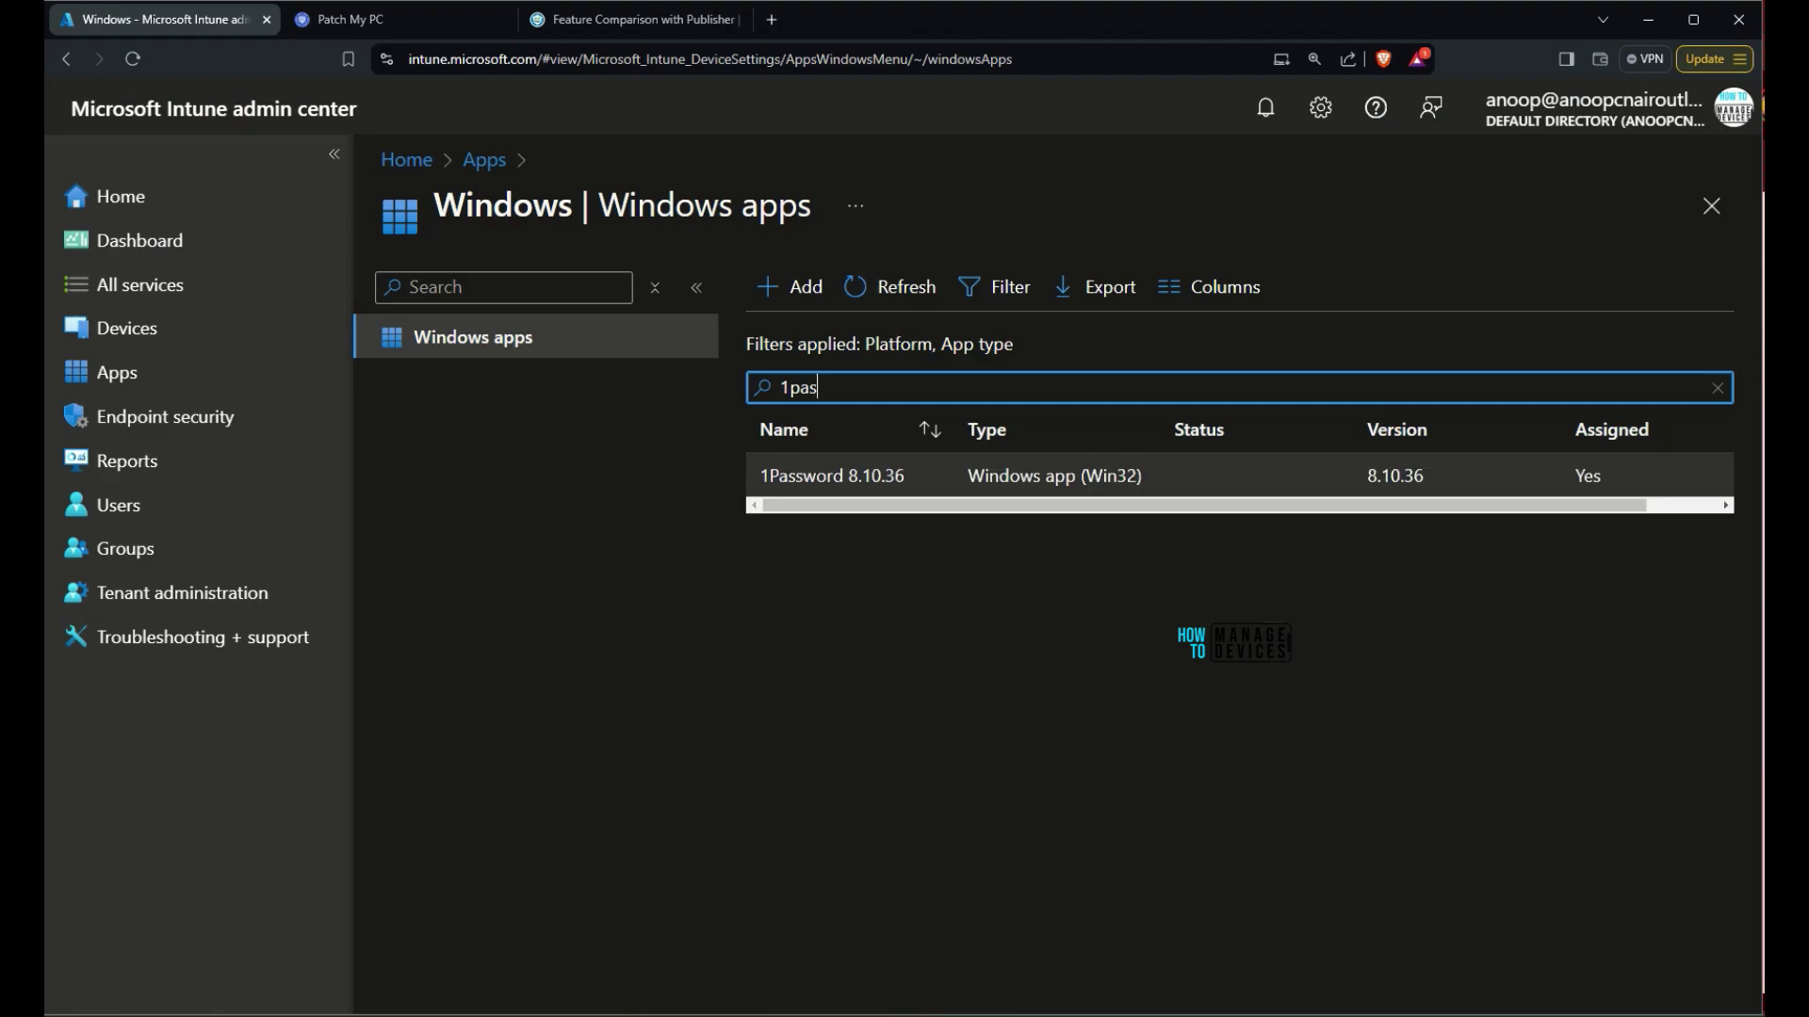
left_click(1209, 286)
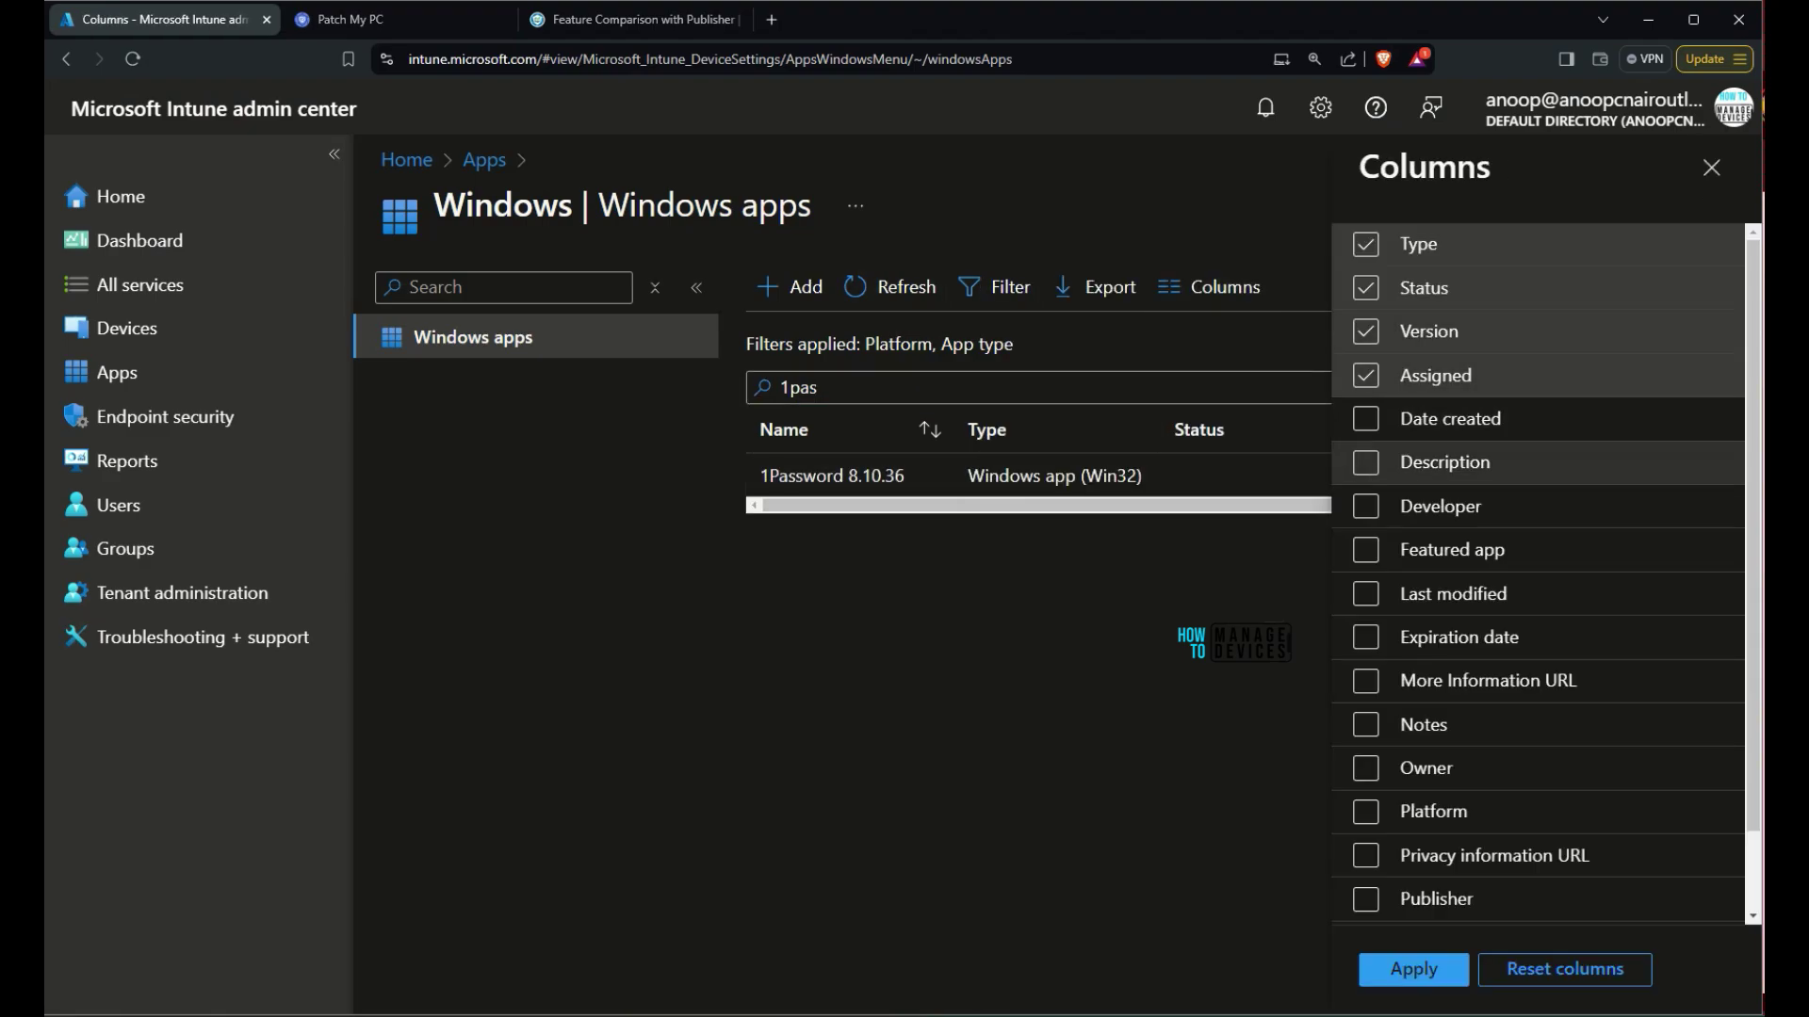
left_click(1365, 419)
left_click(1413, 969)
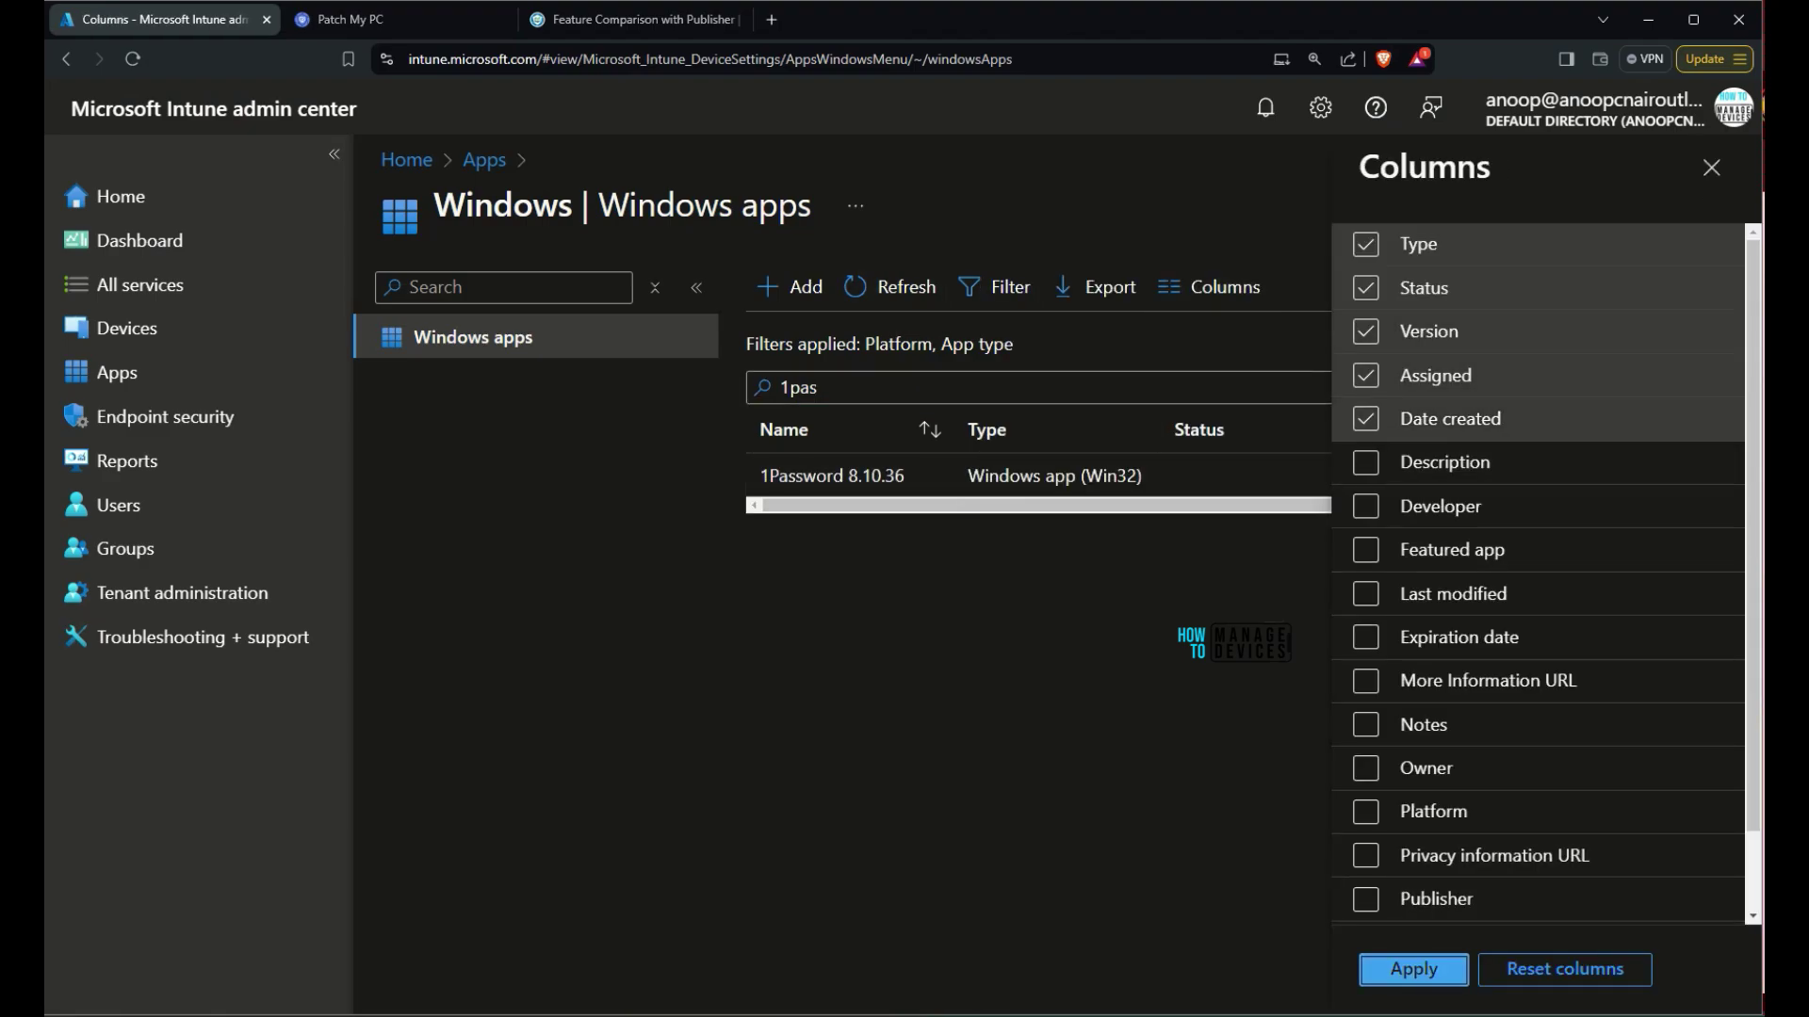
Open 1Password 8.10.36's Properties and review its install and uninstall commands
left_click(832, 475)
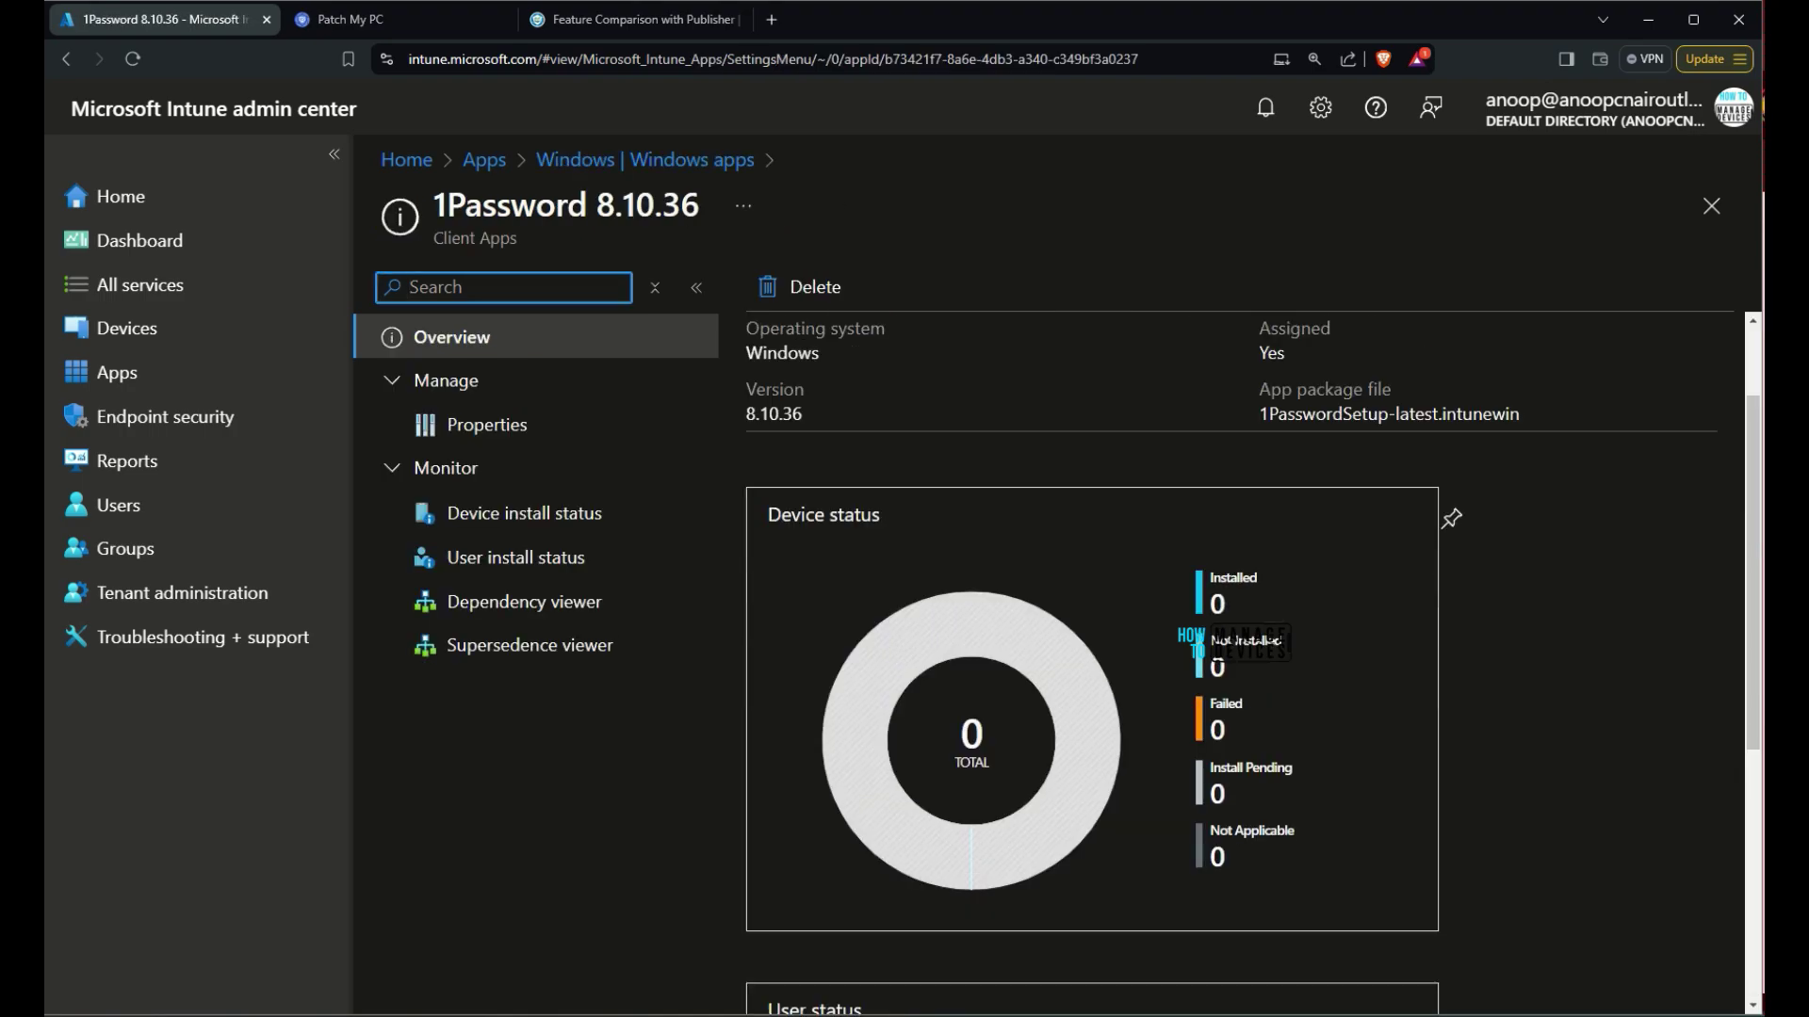
left_click(487, 424)
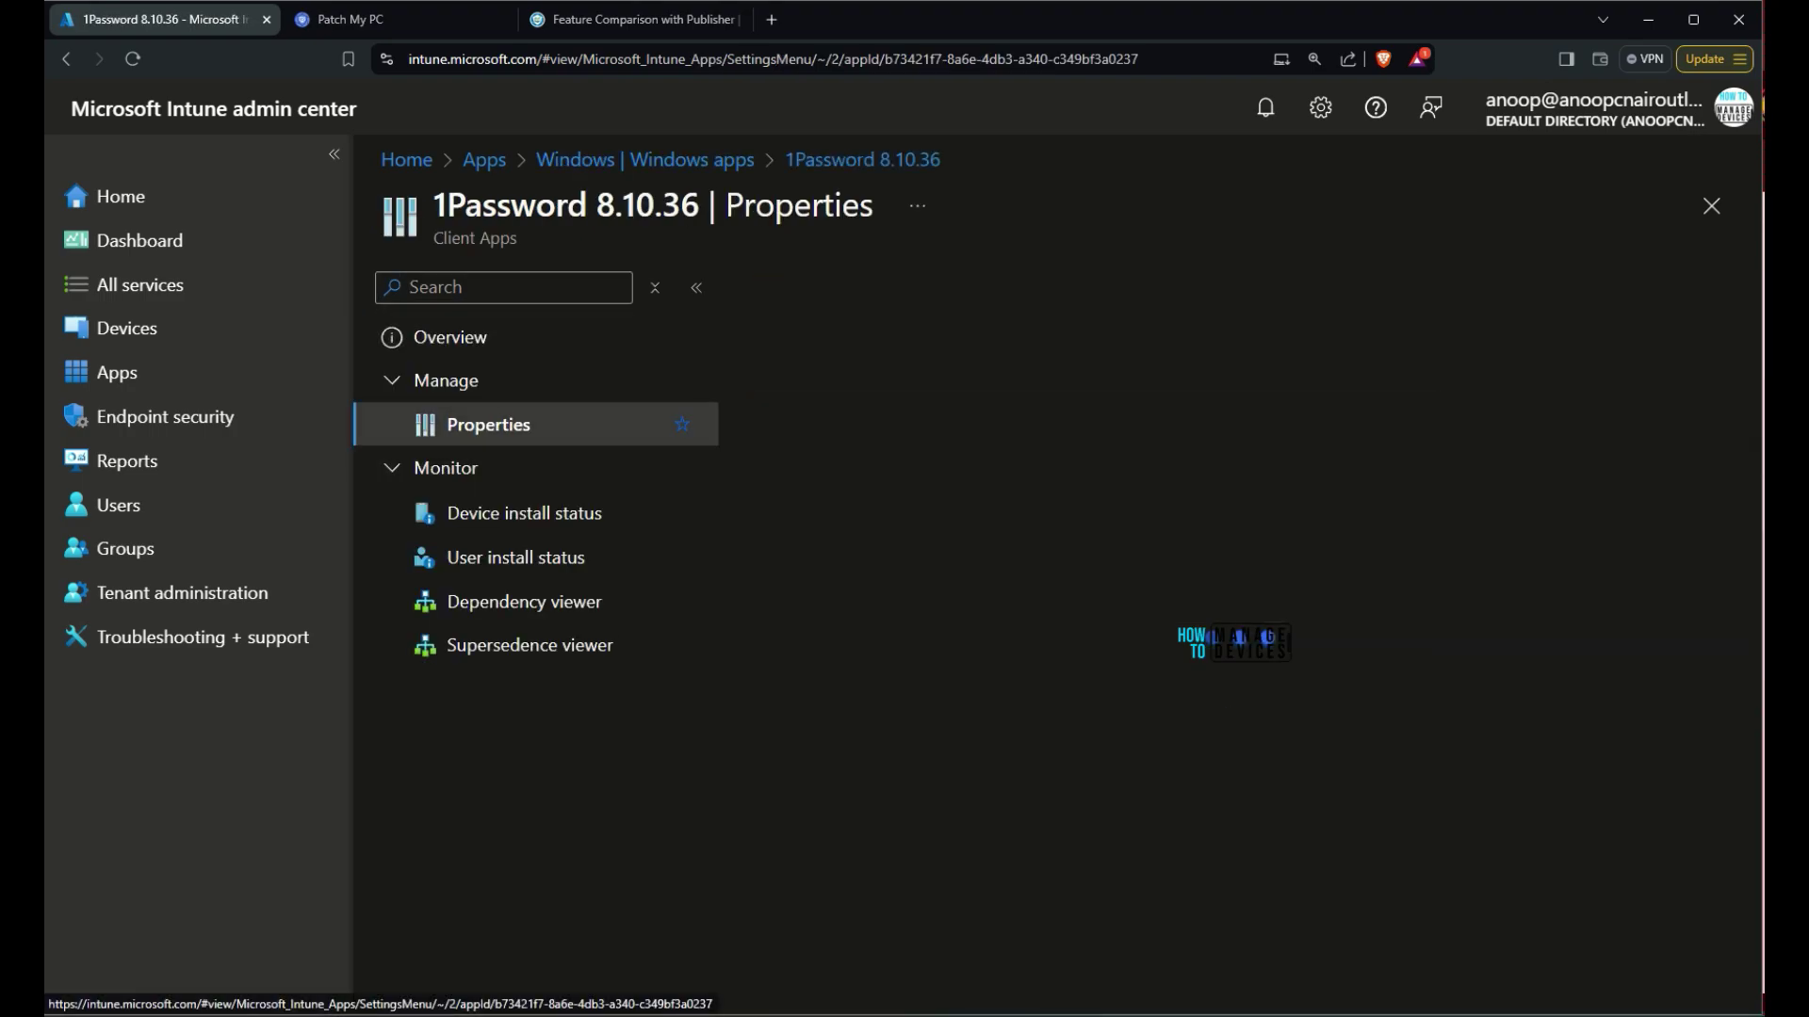
scroll(1225, 640, "down", 8)
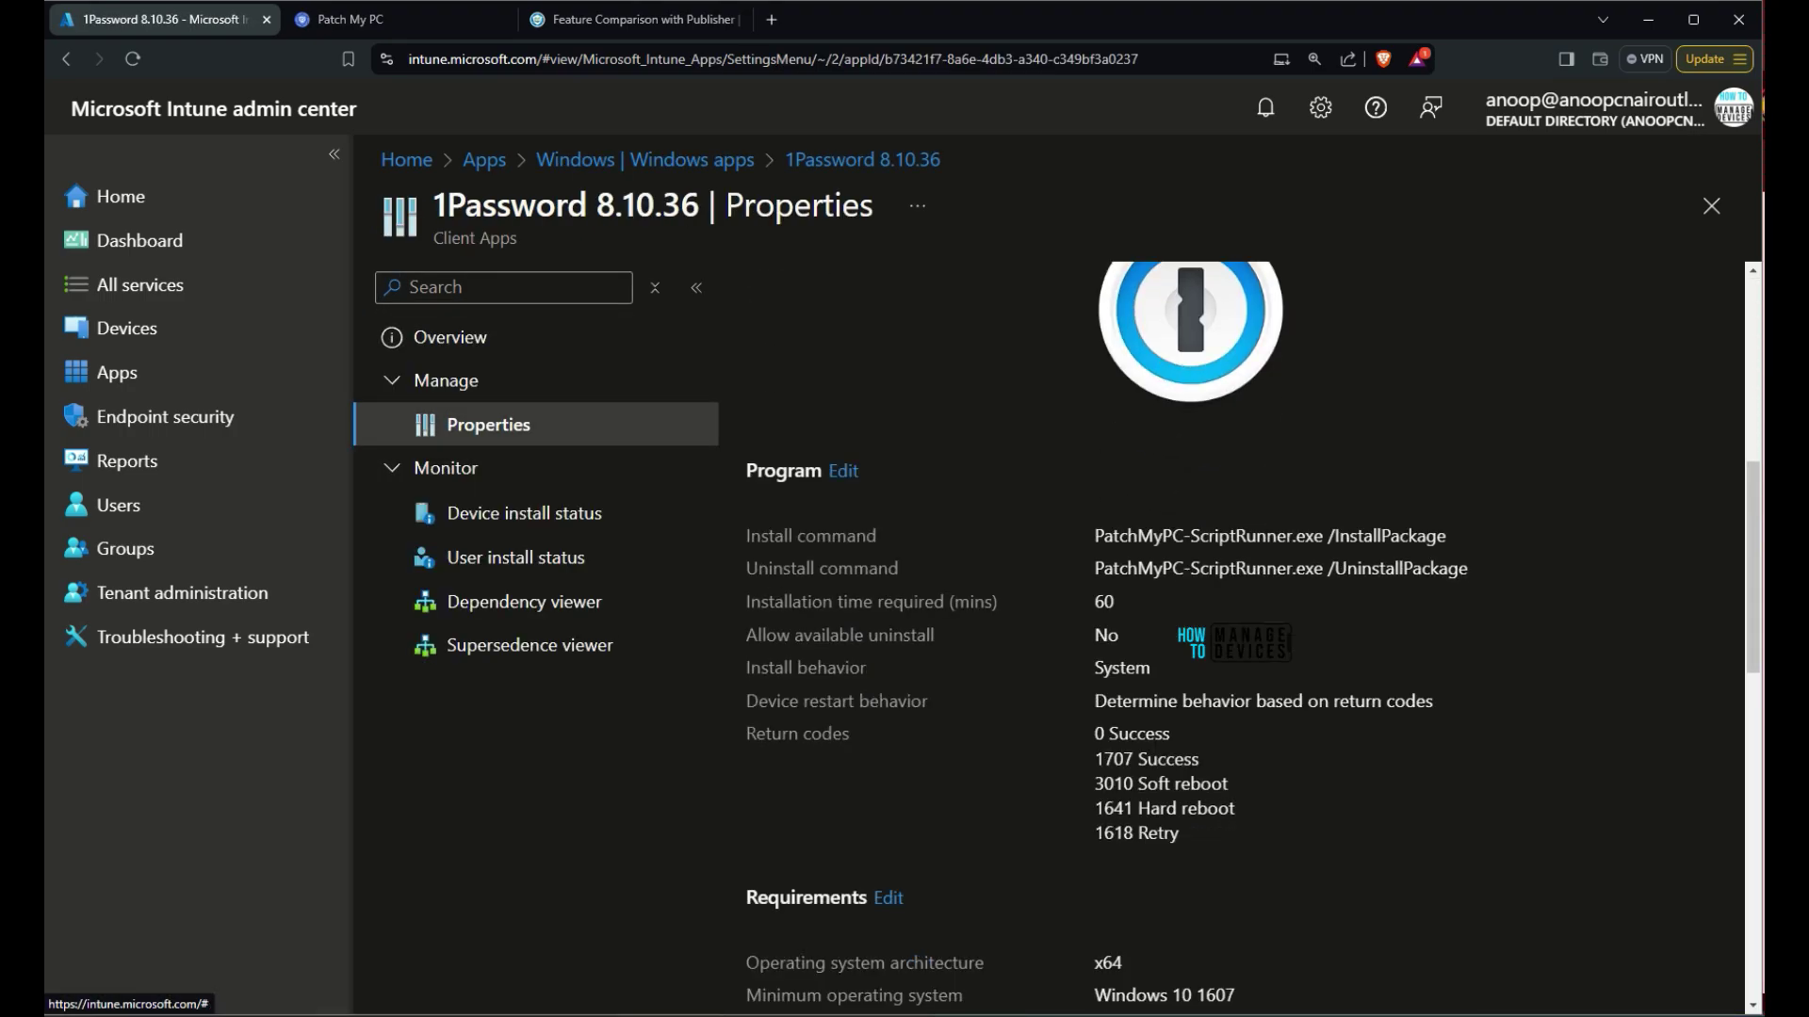
left_click_drag(1468, 434, 746, 401)
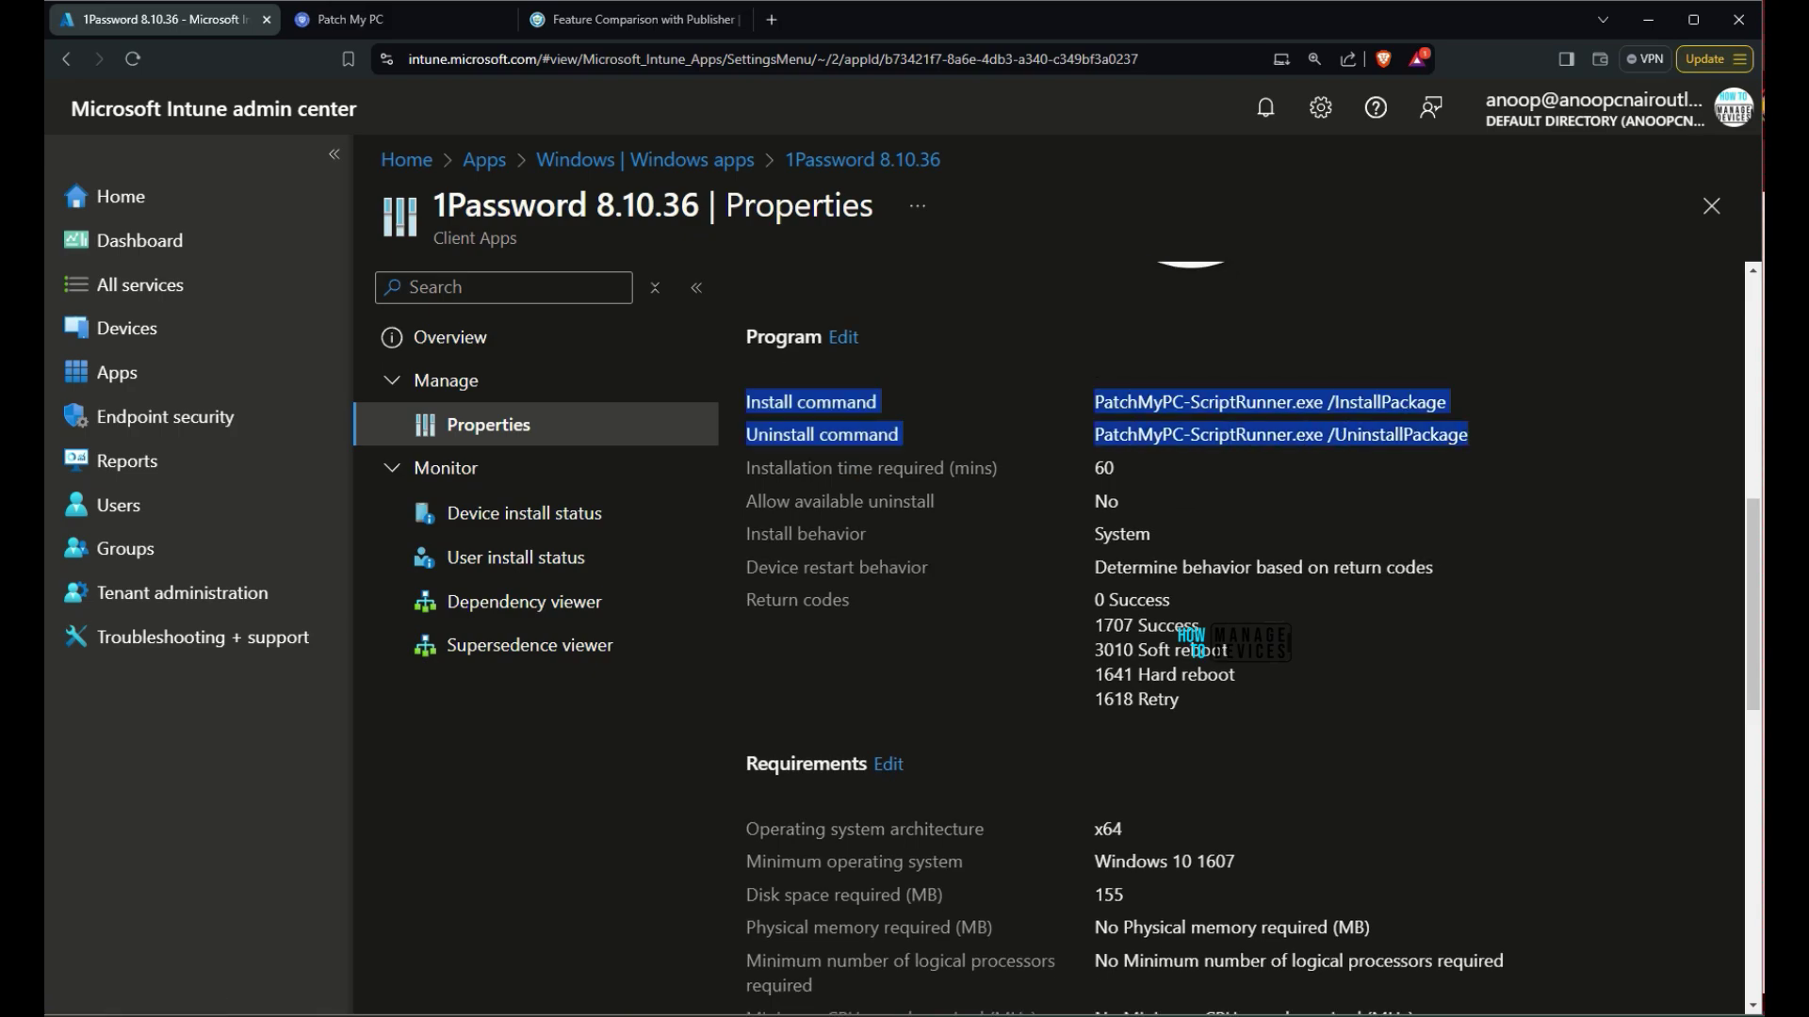
scroll(1224, 640, "down", 6)
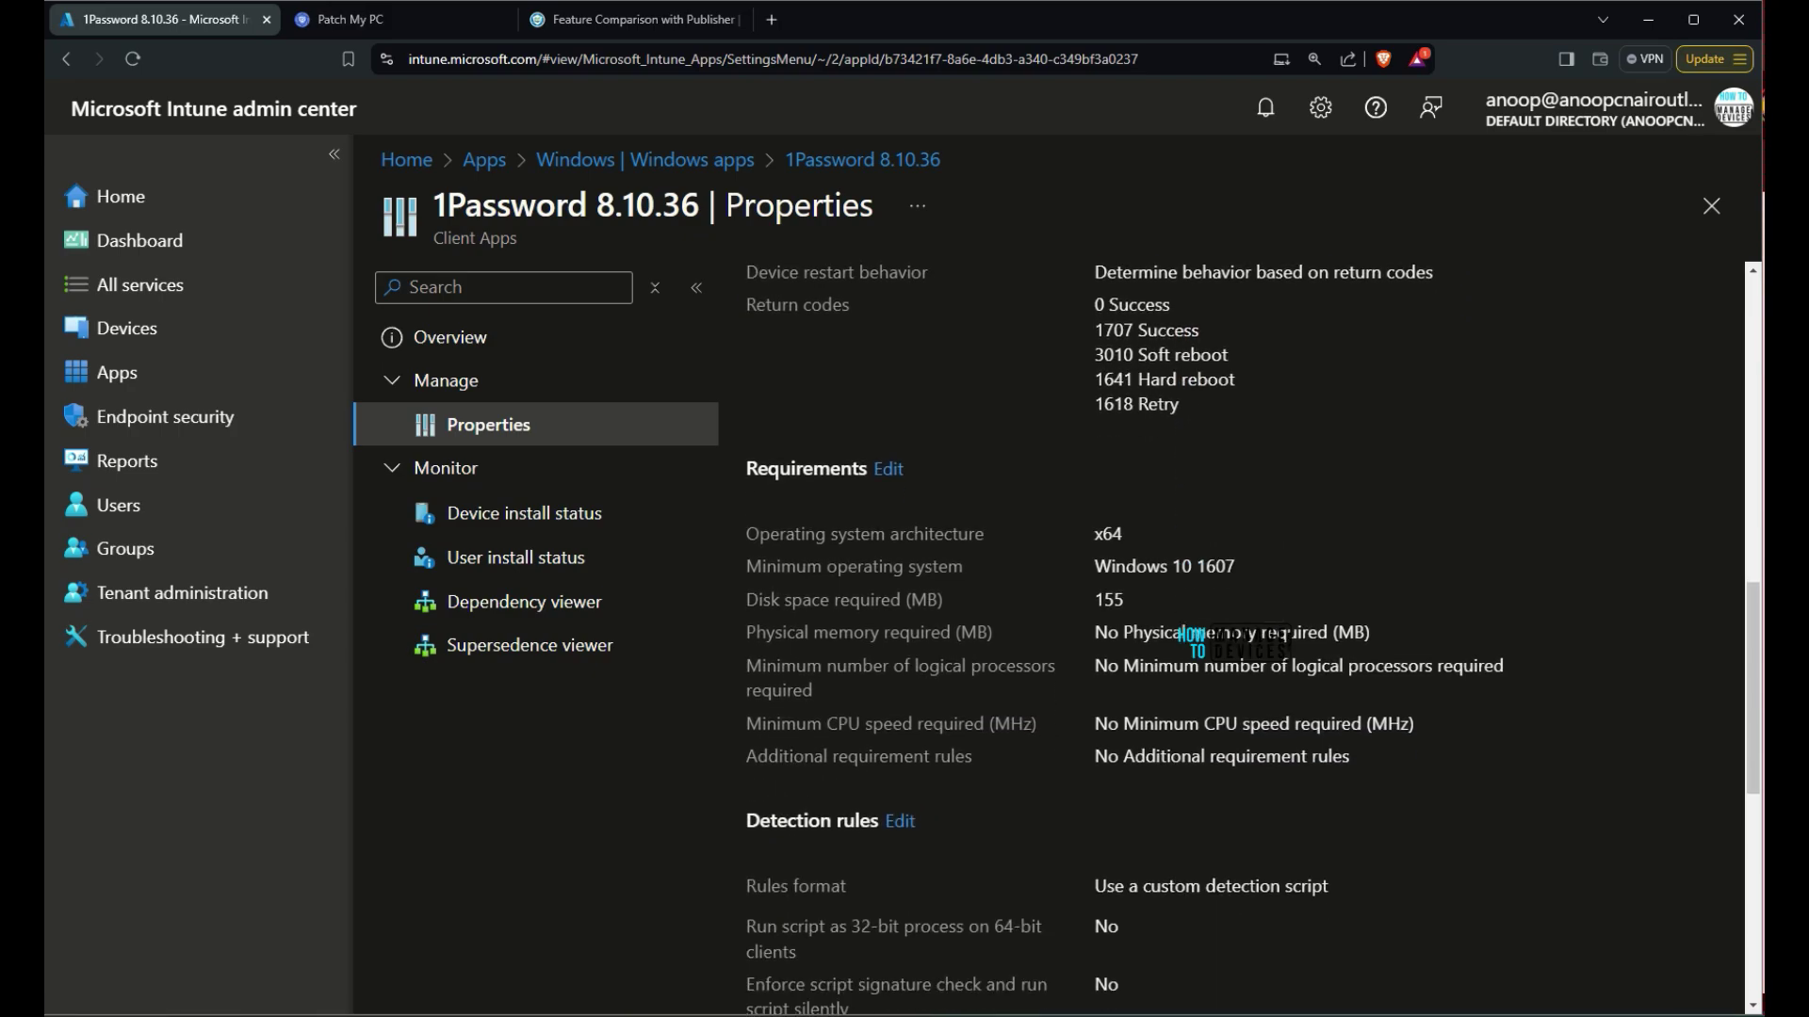
scroll(1225, 641, "down", 4)
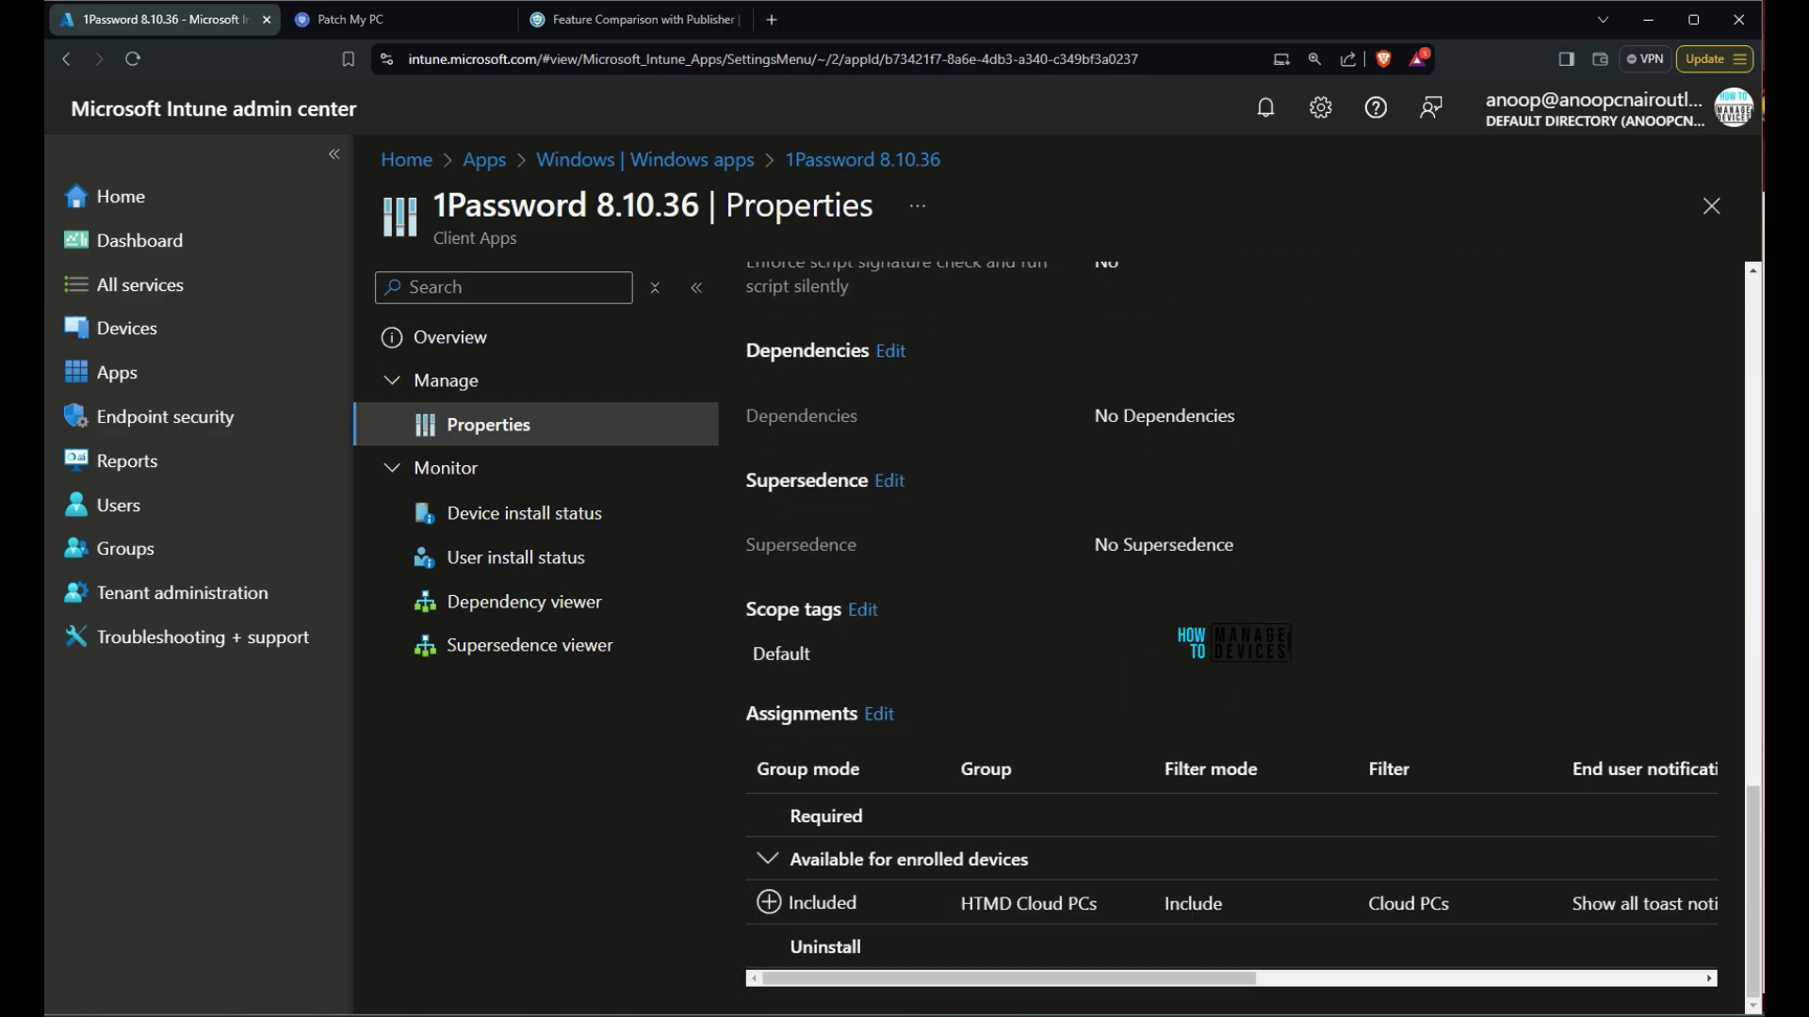
scroll(1225, 640, "up", 10)
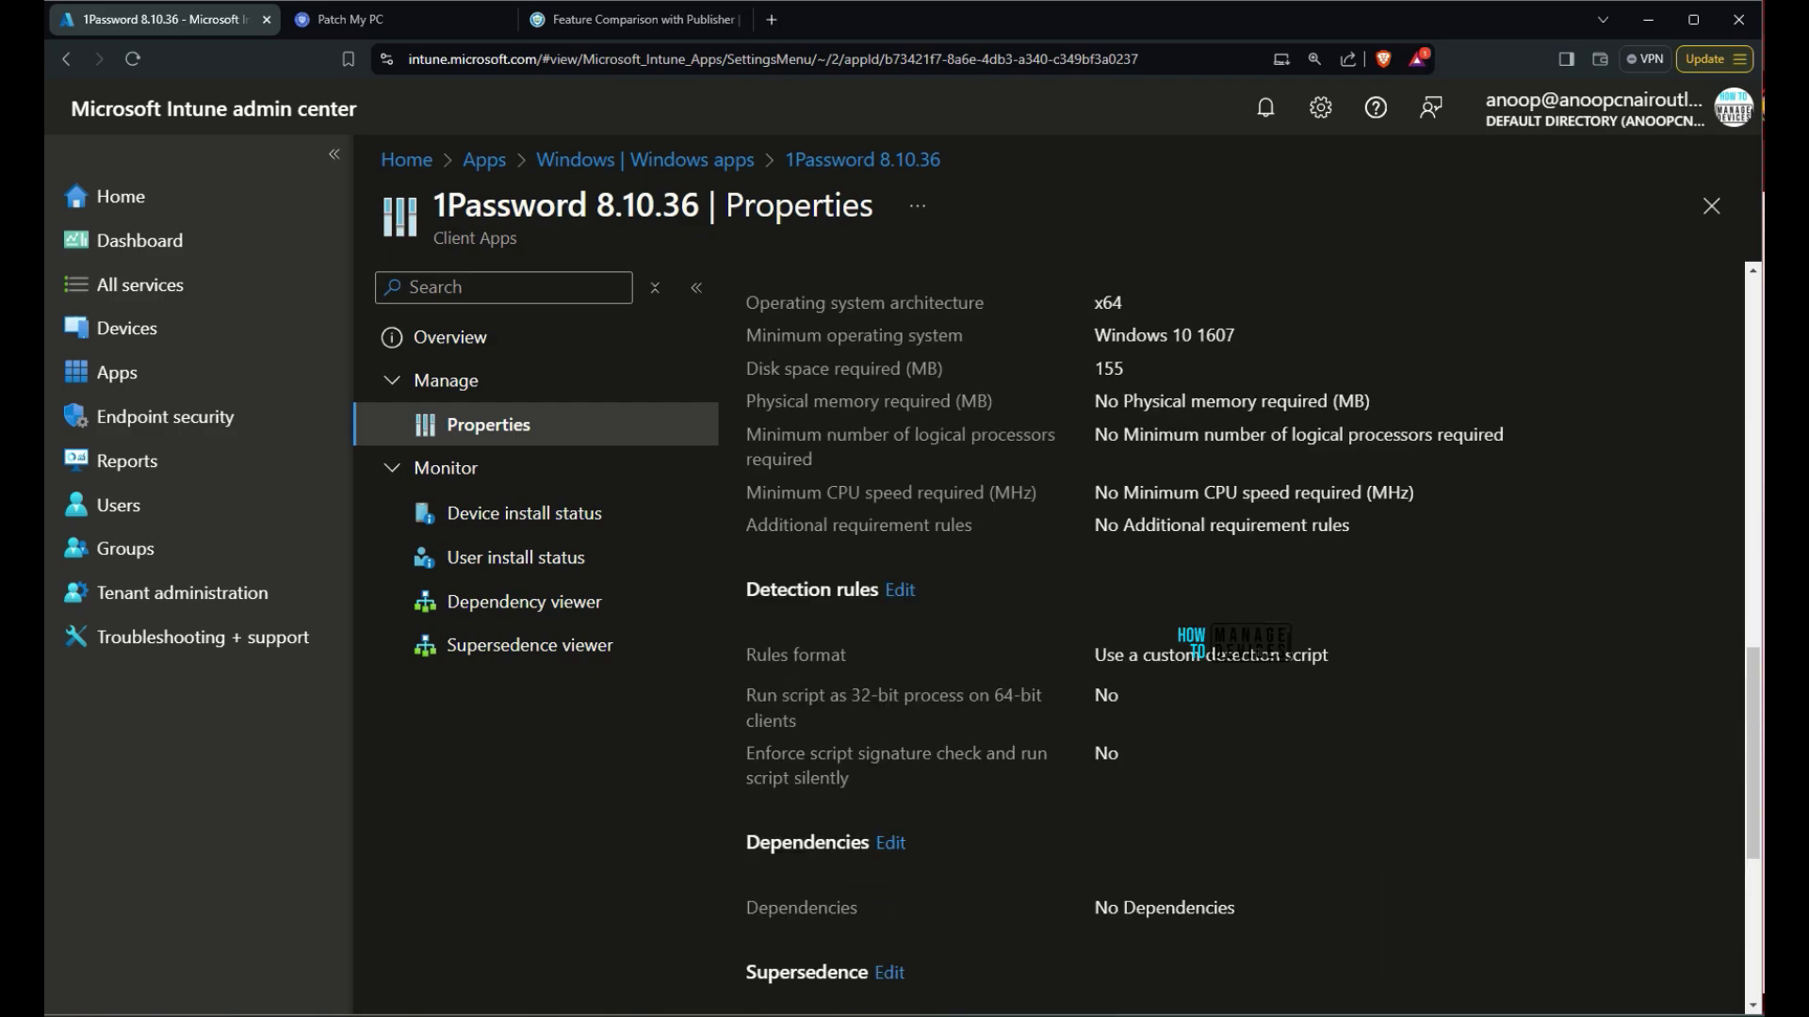
Bring up the Feature Comparison with Publisher docs window and scroll through its feature tables
key("ctrl+Tab")
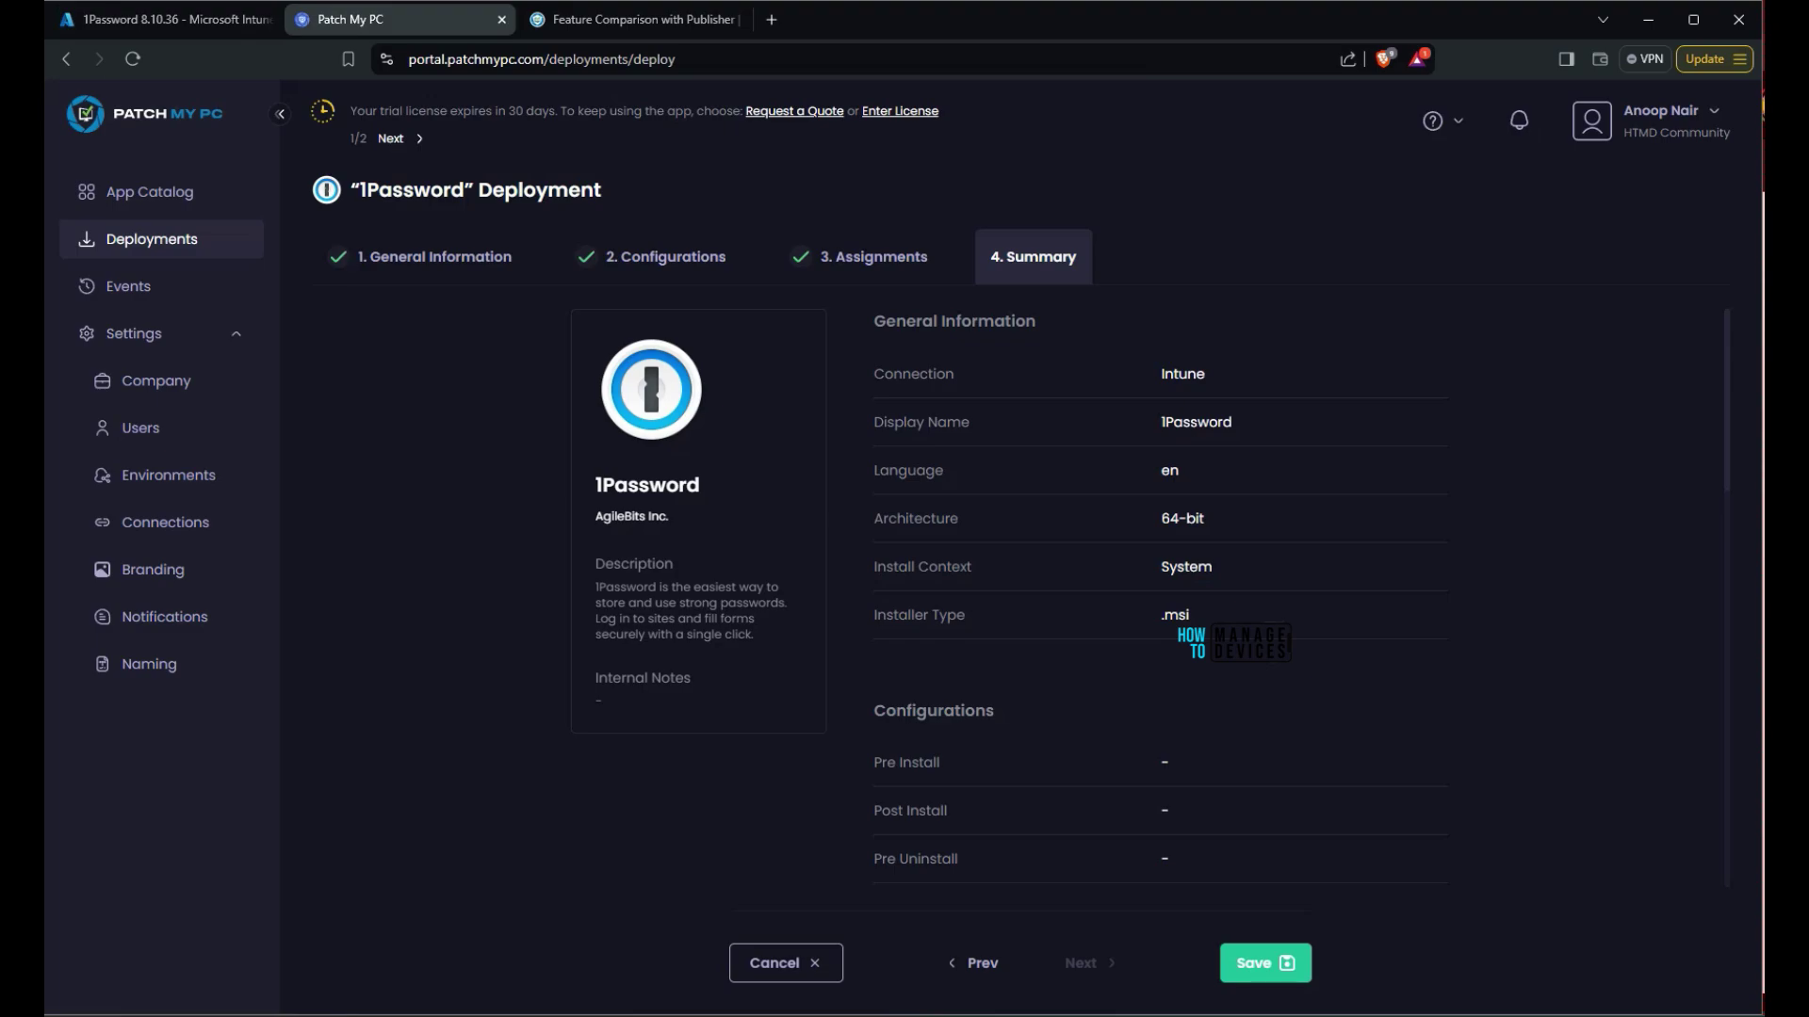
key("ctrl+Tab")
scroll(933, 565, "up", 3)
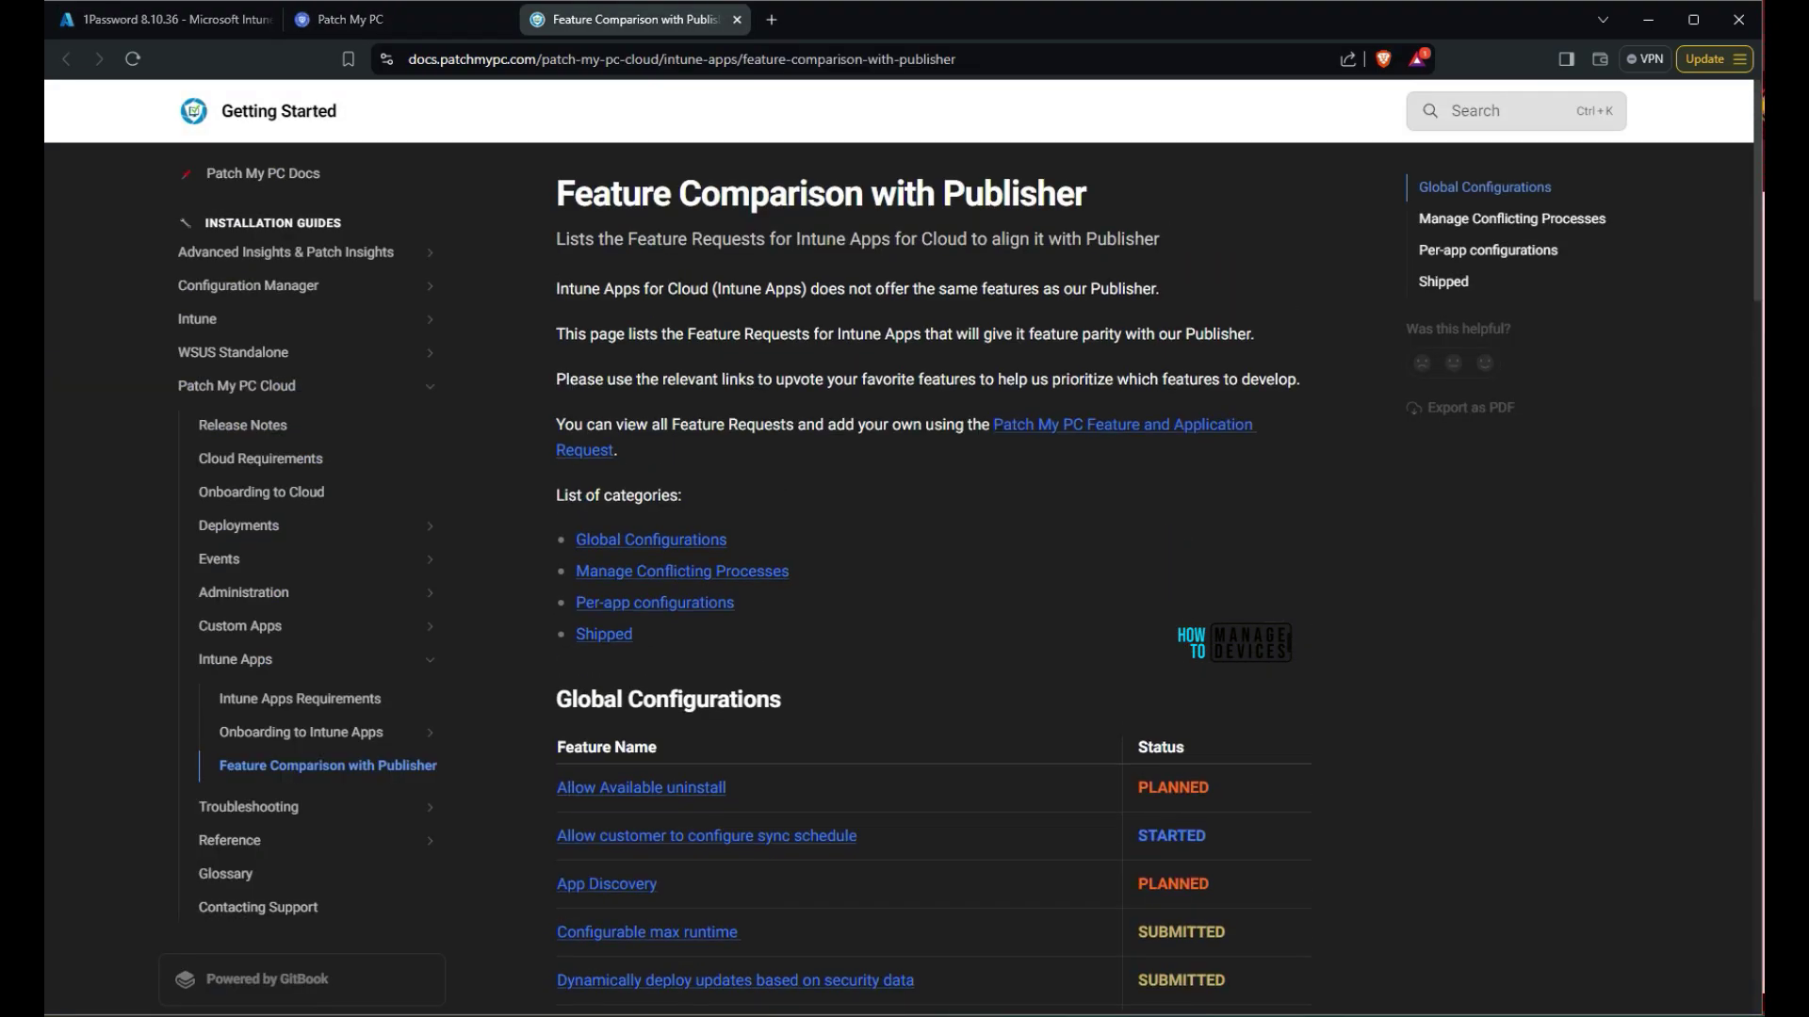
key("ctrl+shift+Tab")
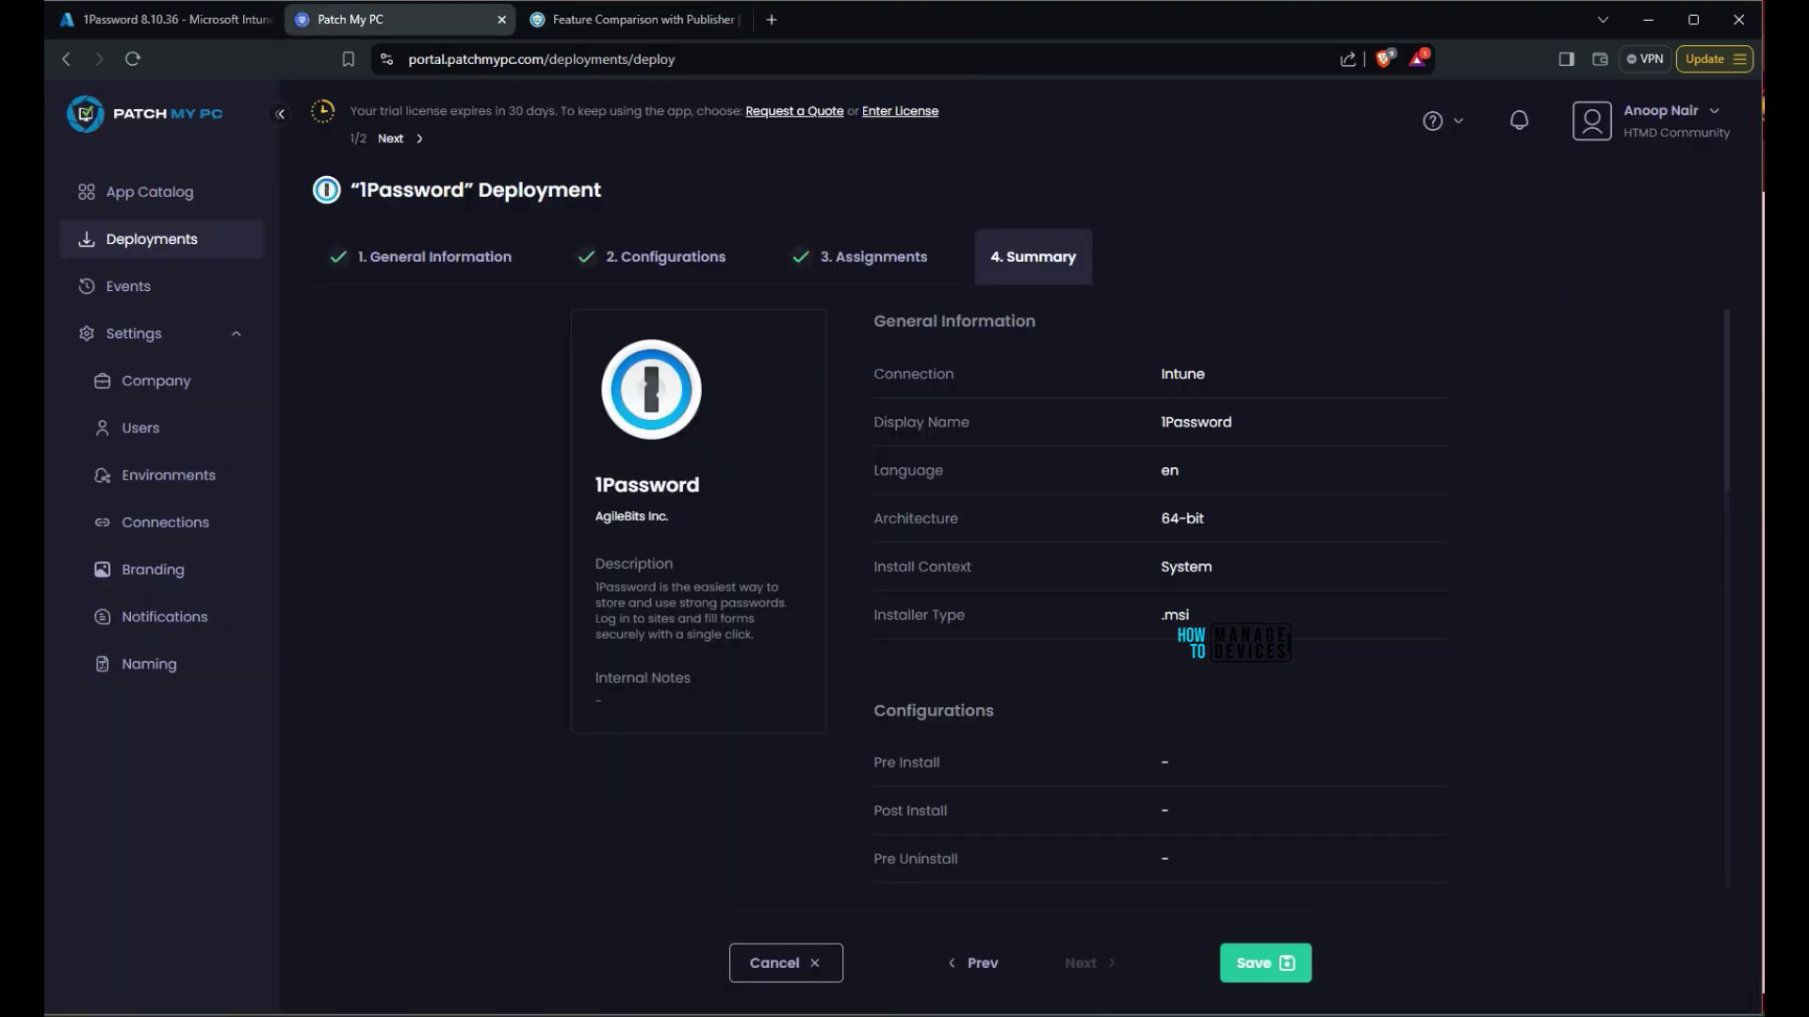
key("alt+Tab")
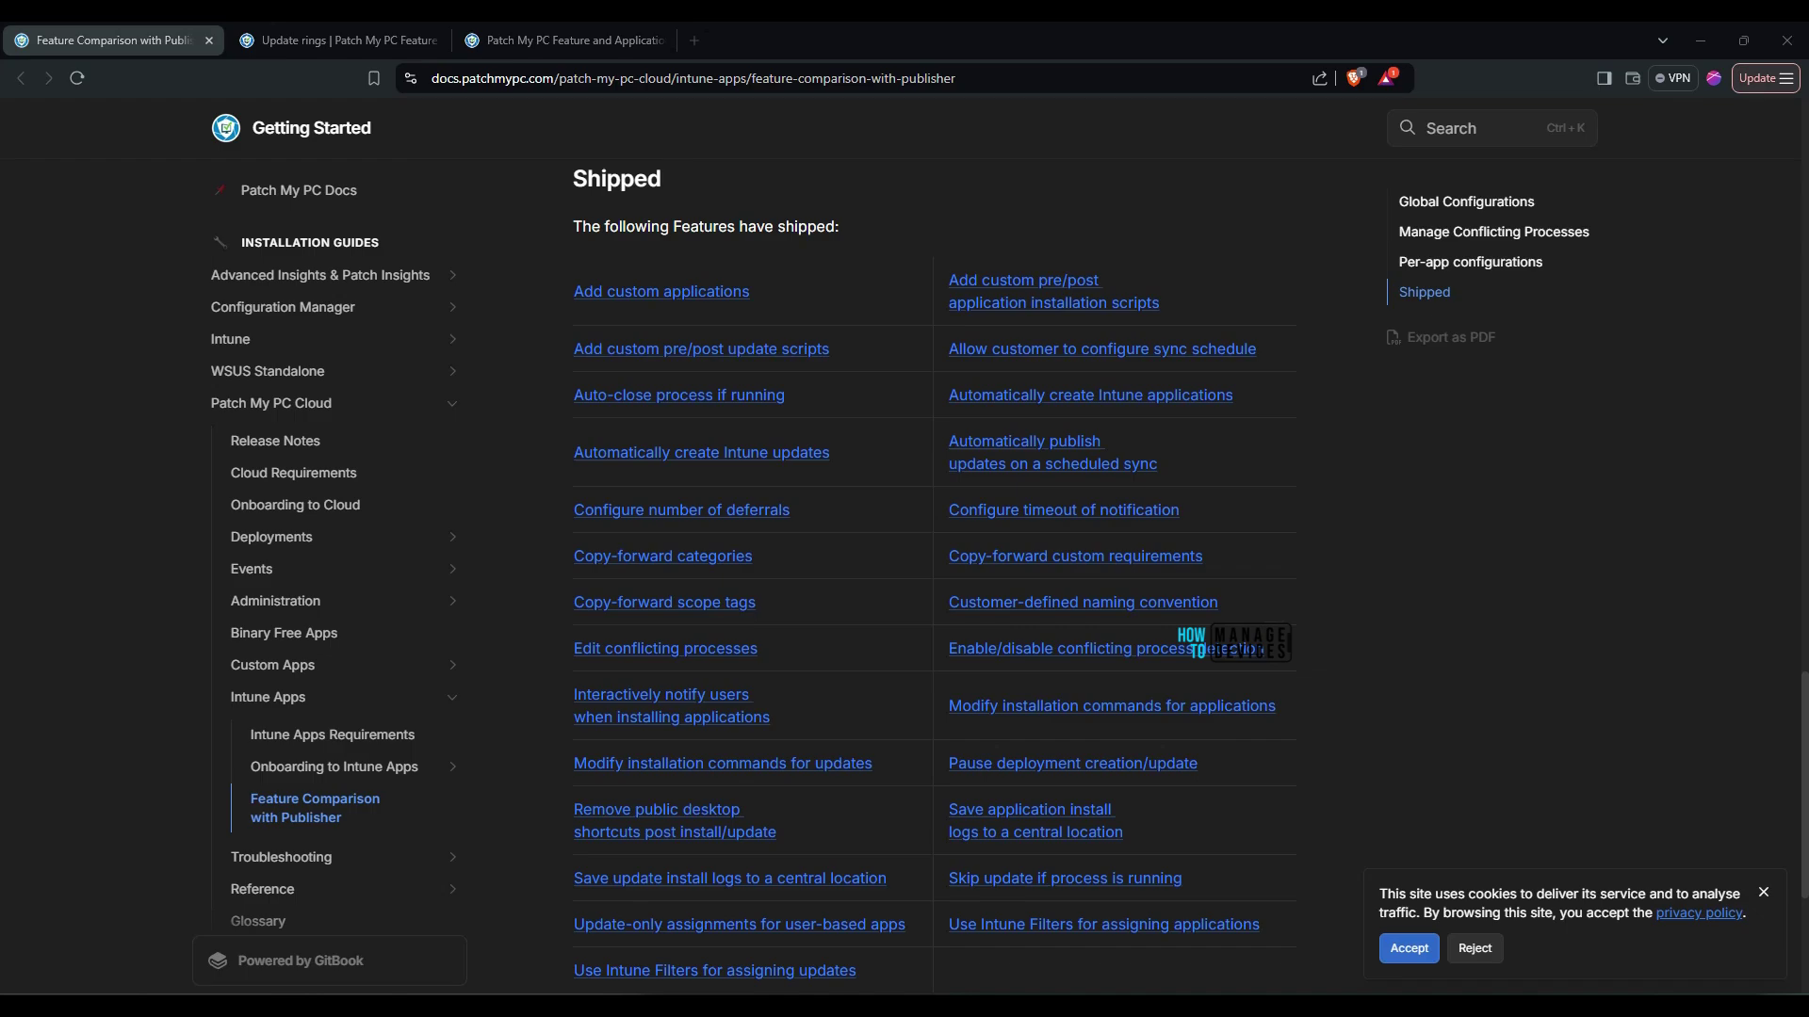
scroll(753, 600, "down", 4)
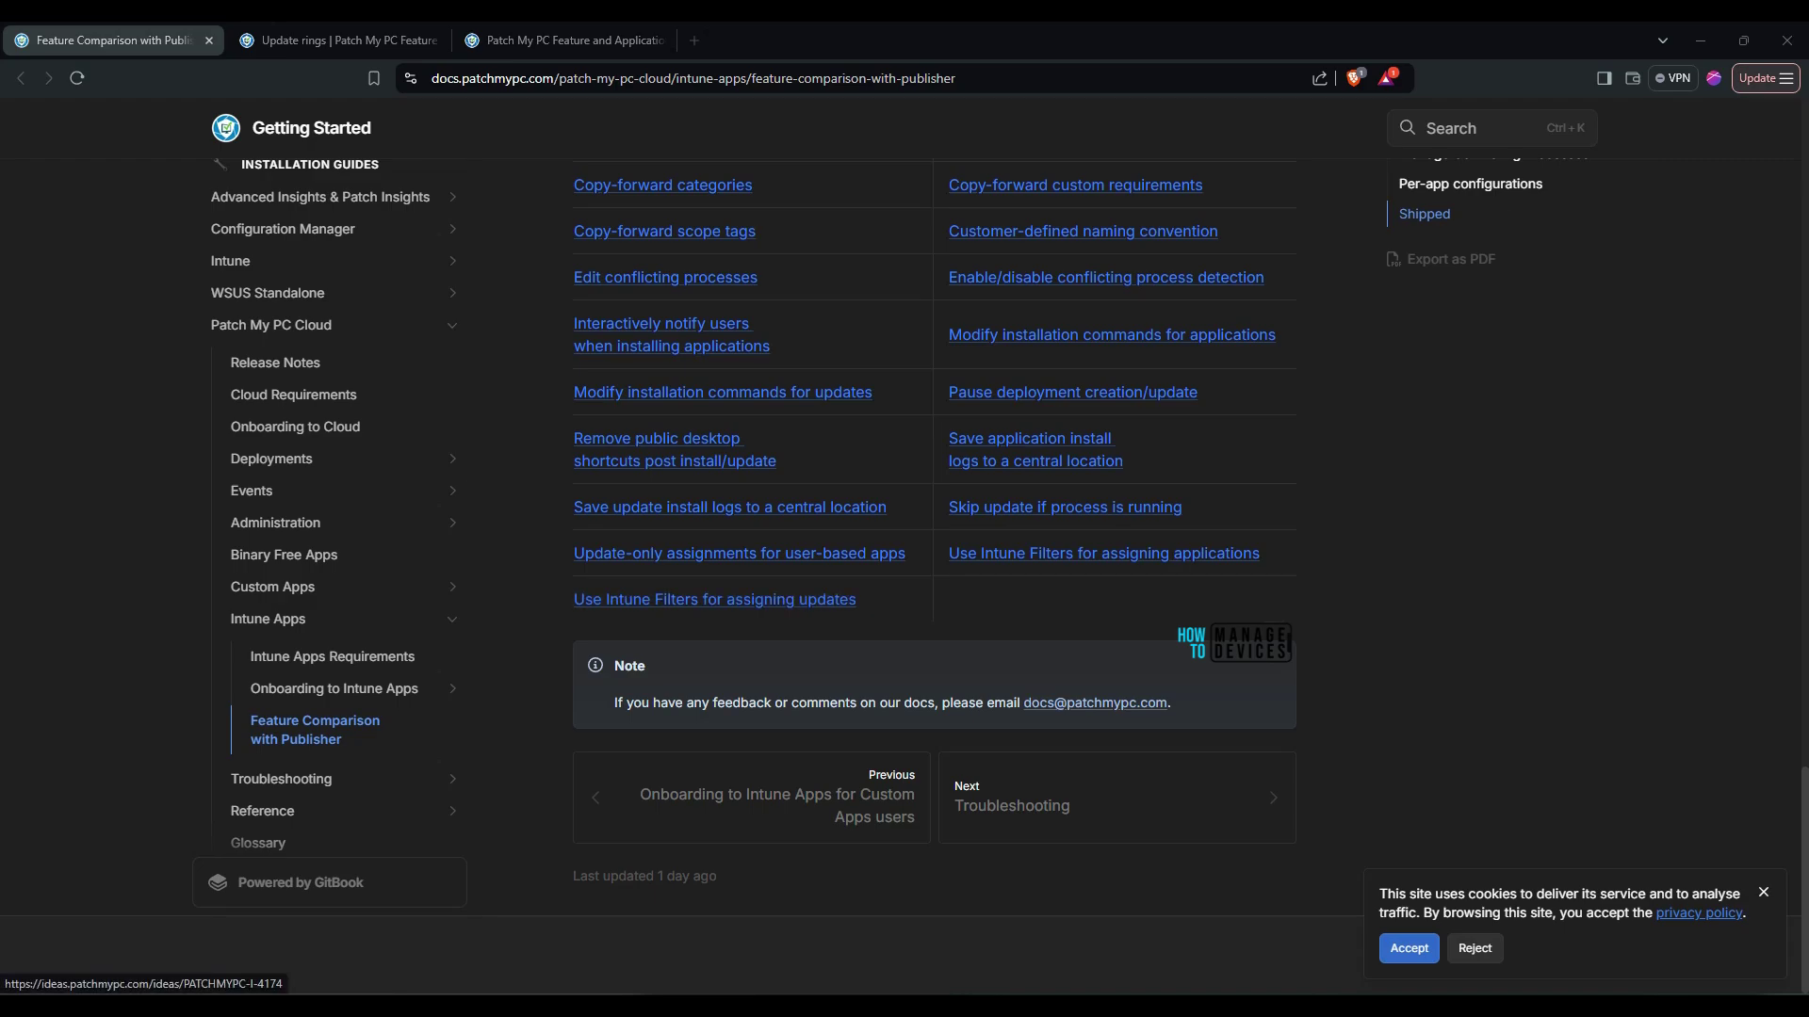
scroll(932, 565, "up", 5)
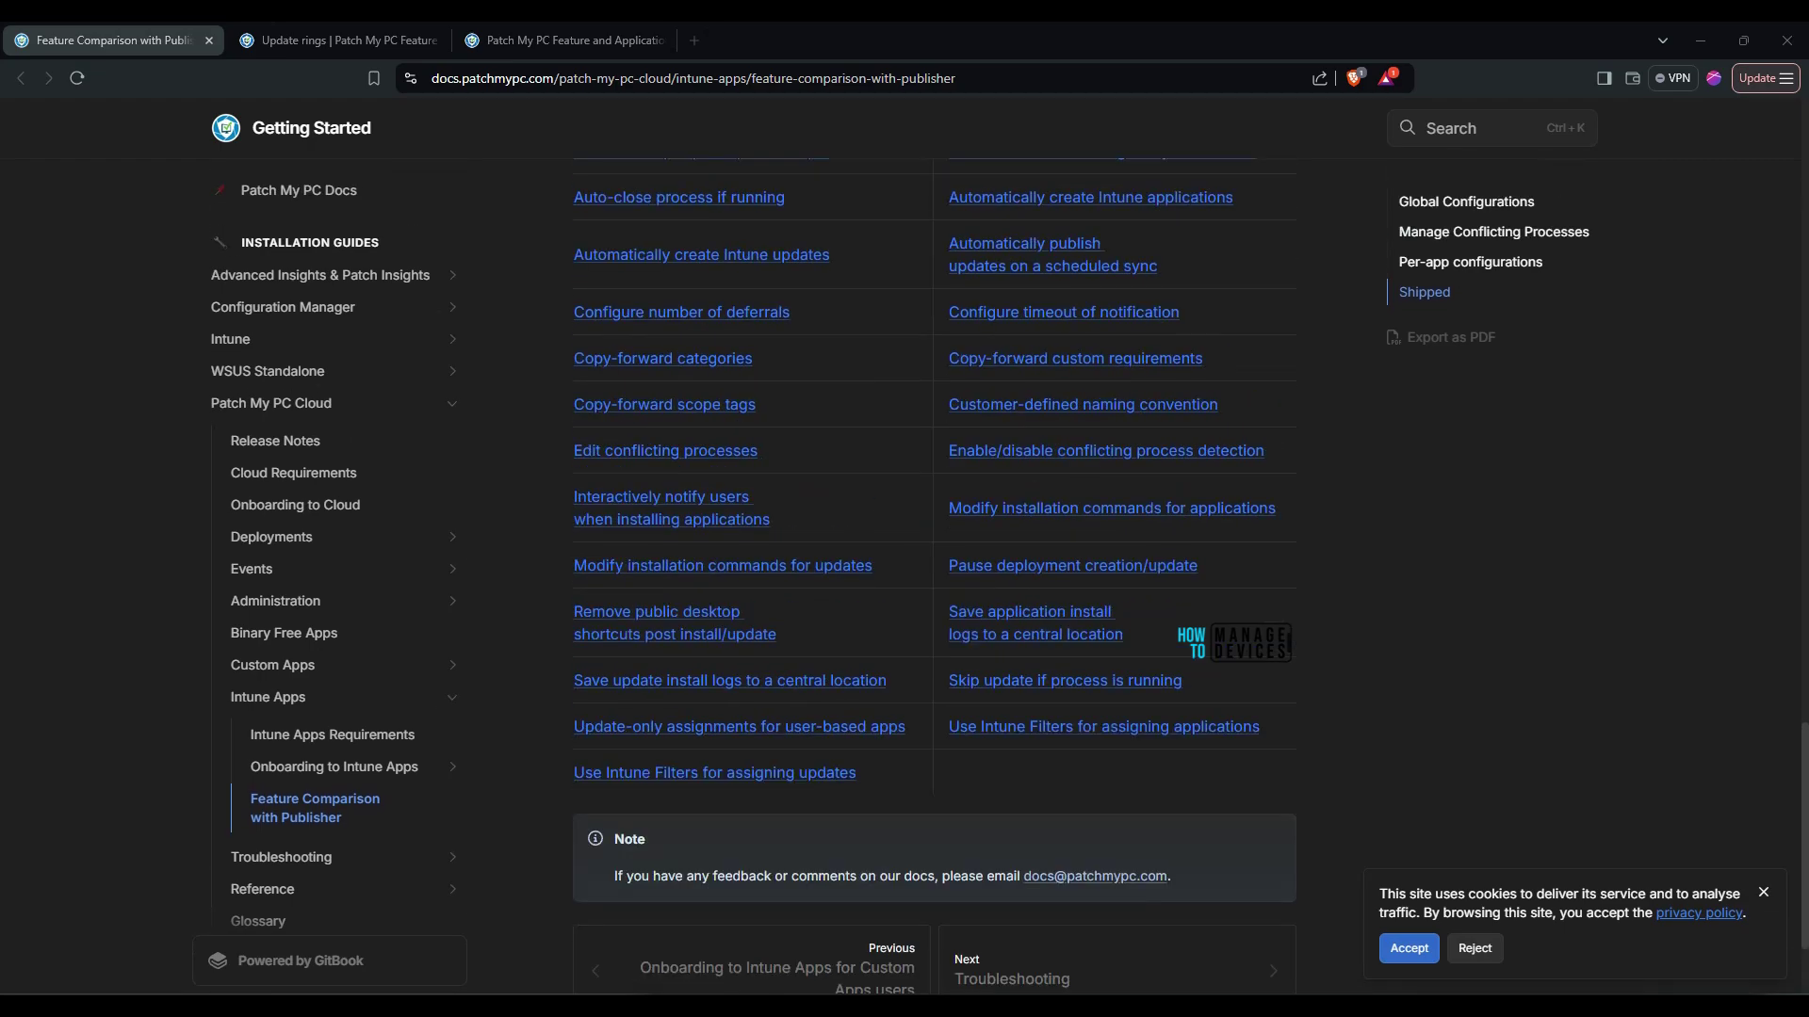
scroll(933, 565, "up", 2)
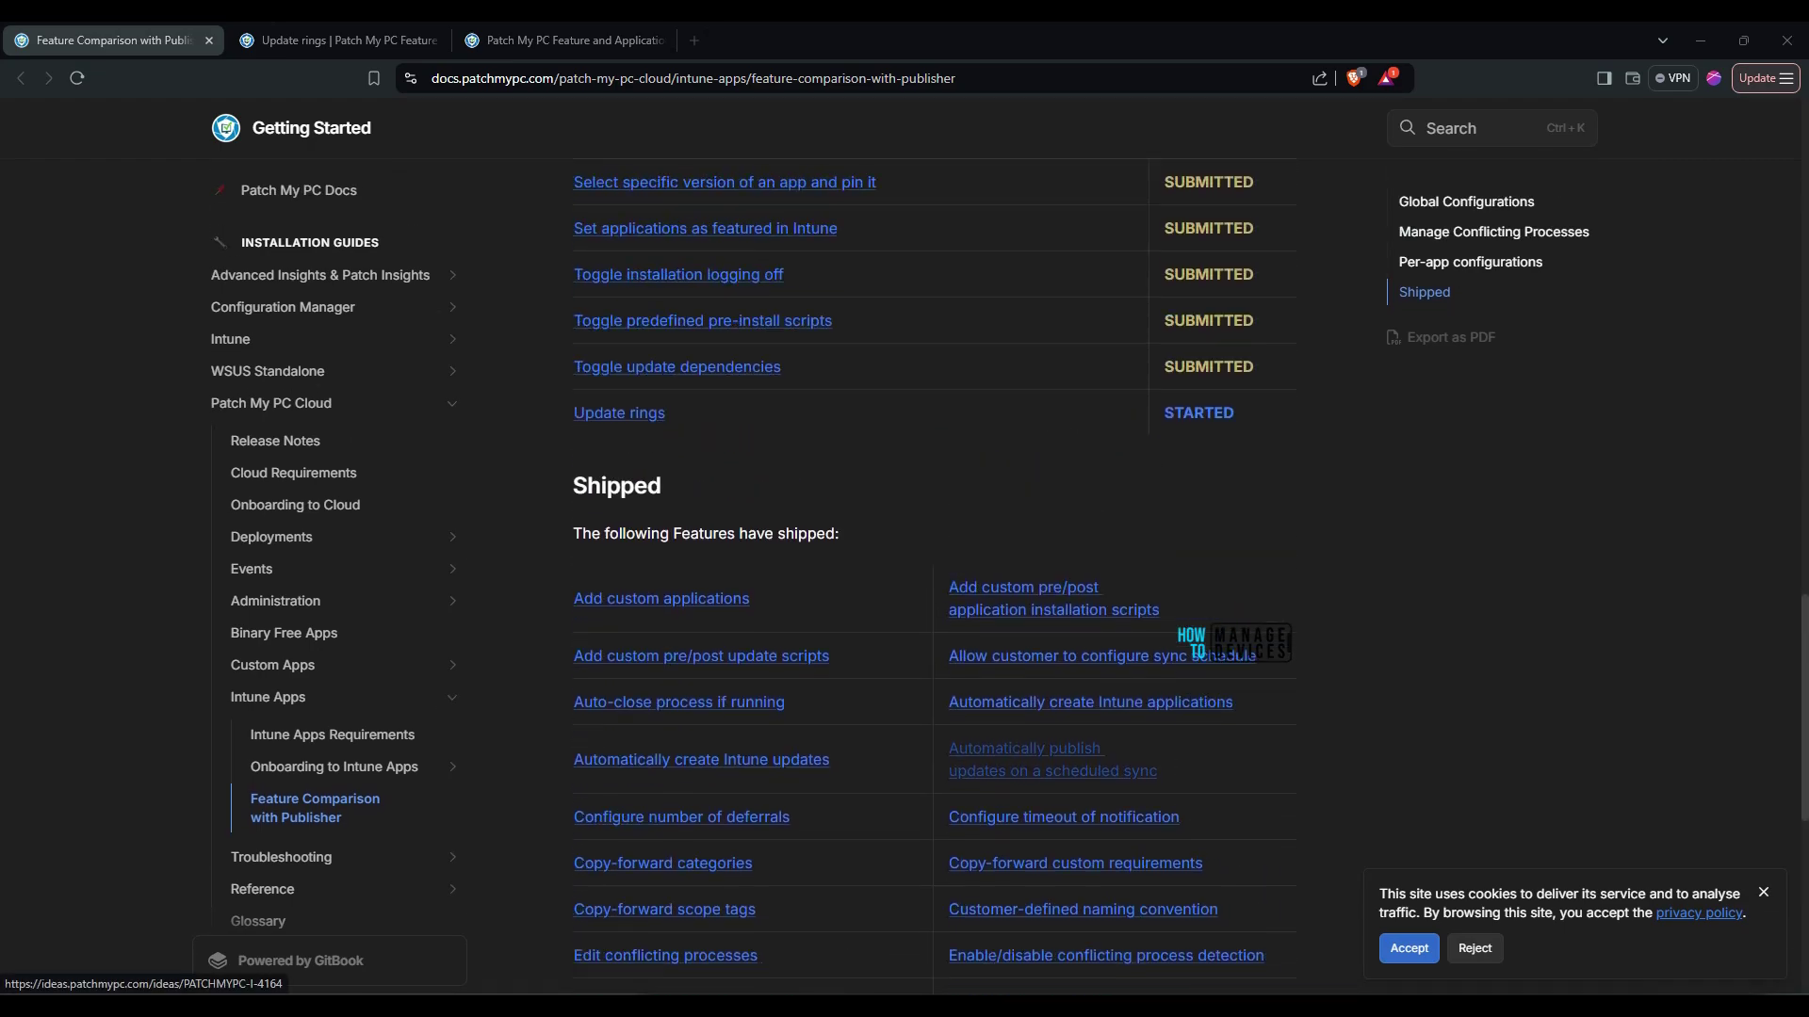
scroll(933, 565, "down", 1)
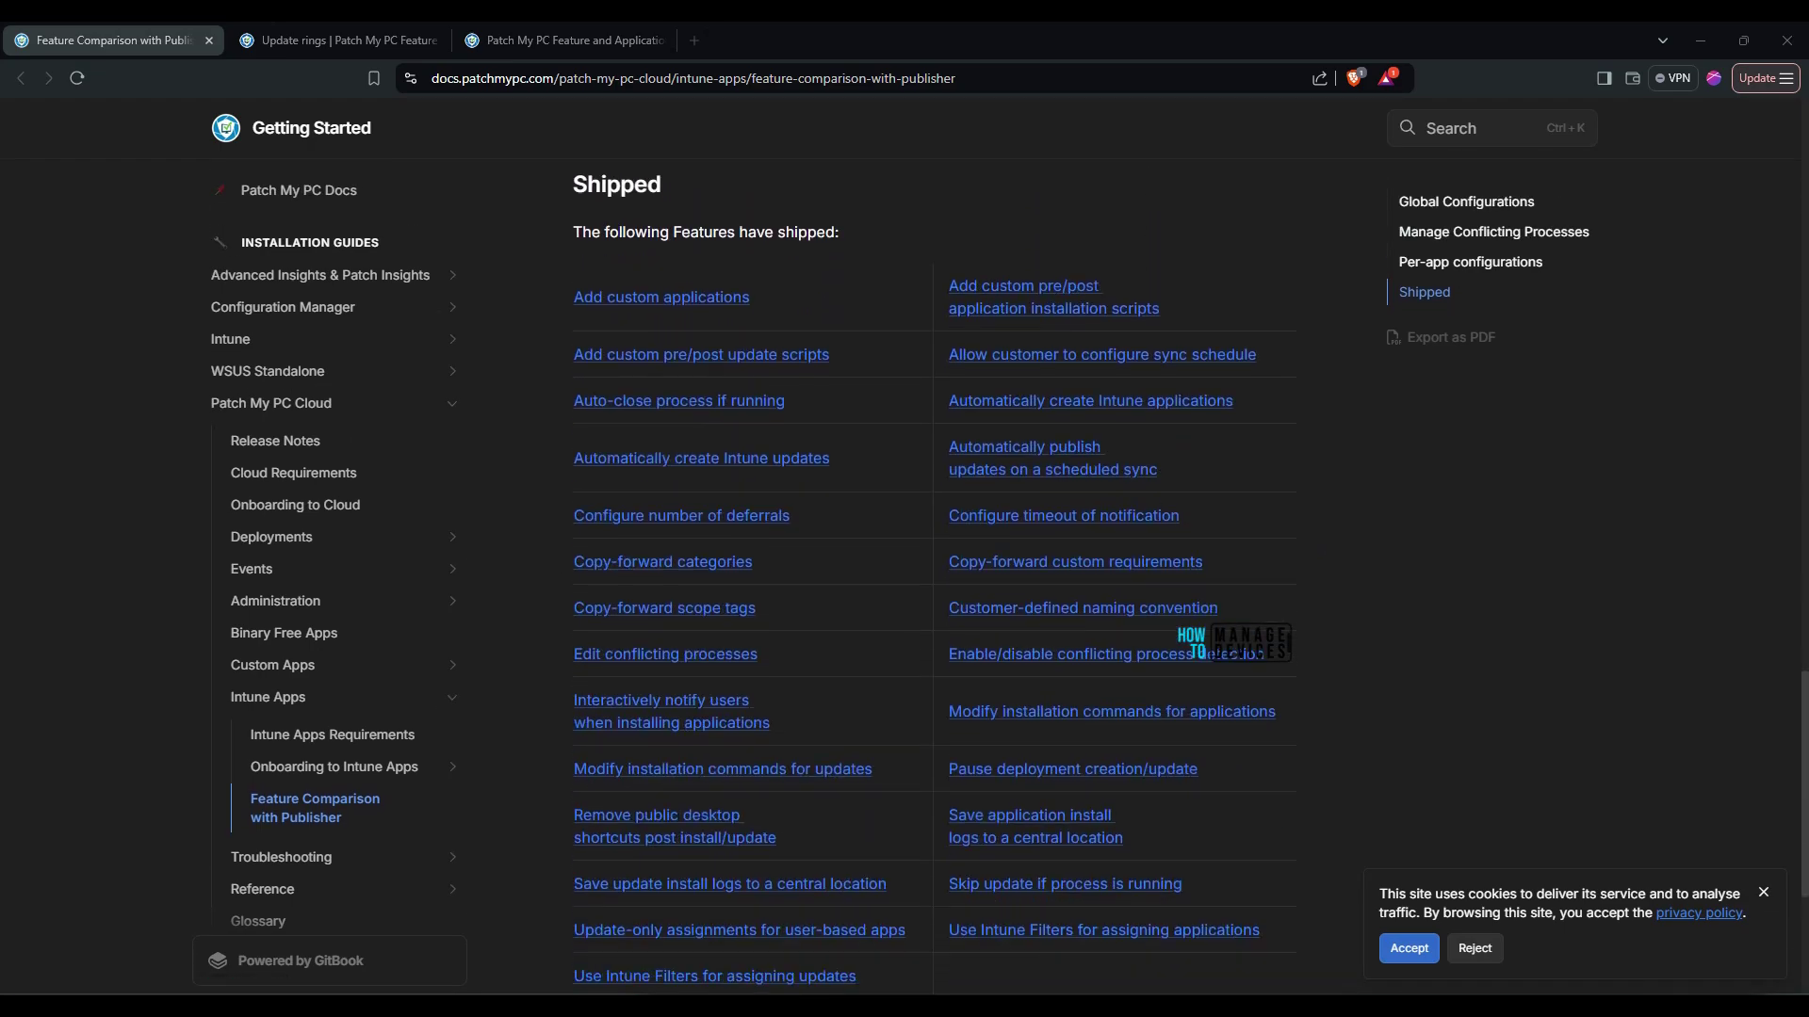
scroll(933, 565, "up", 6)
scroll(933, 565, "up", 2)
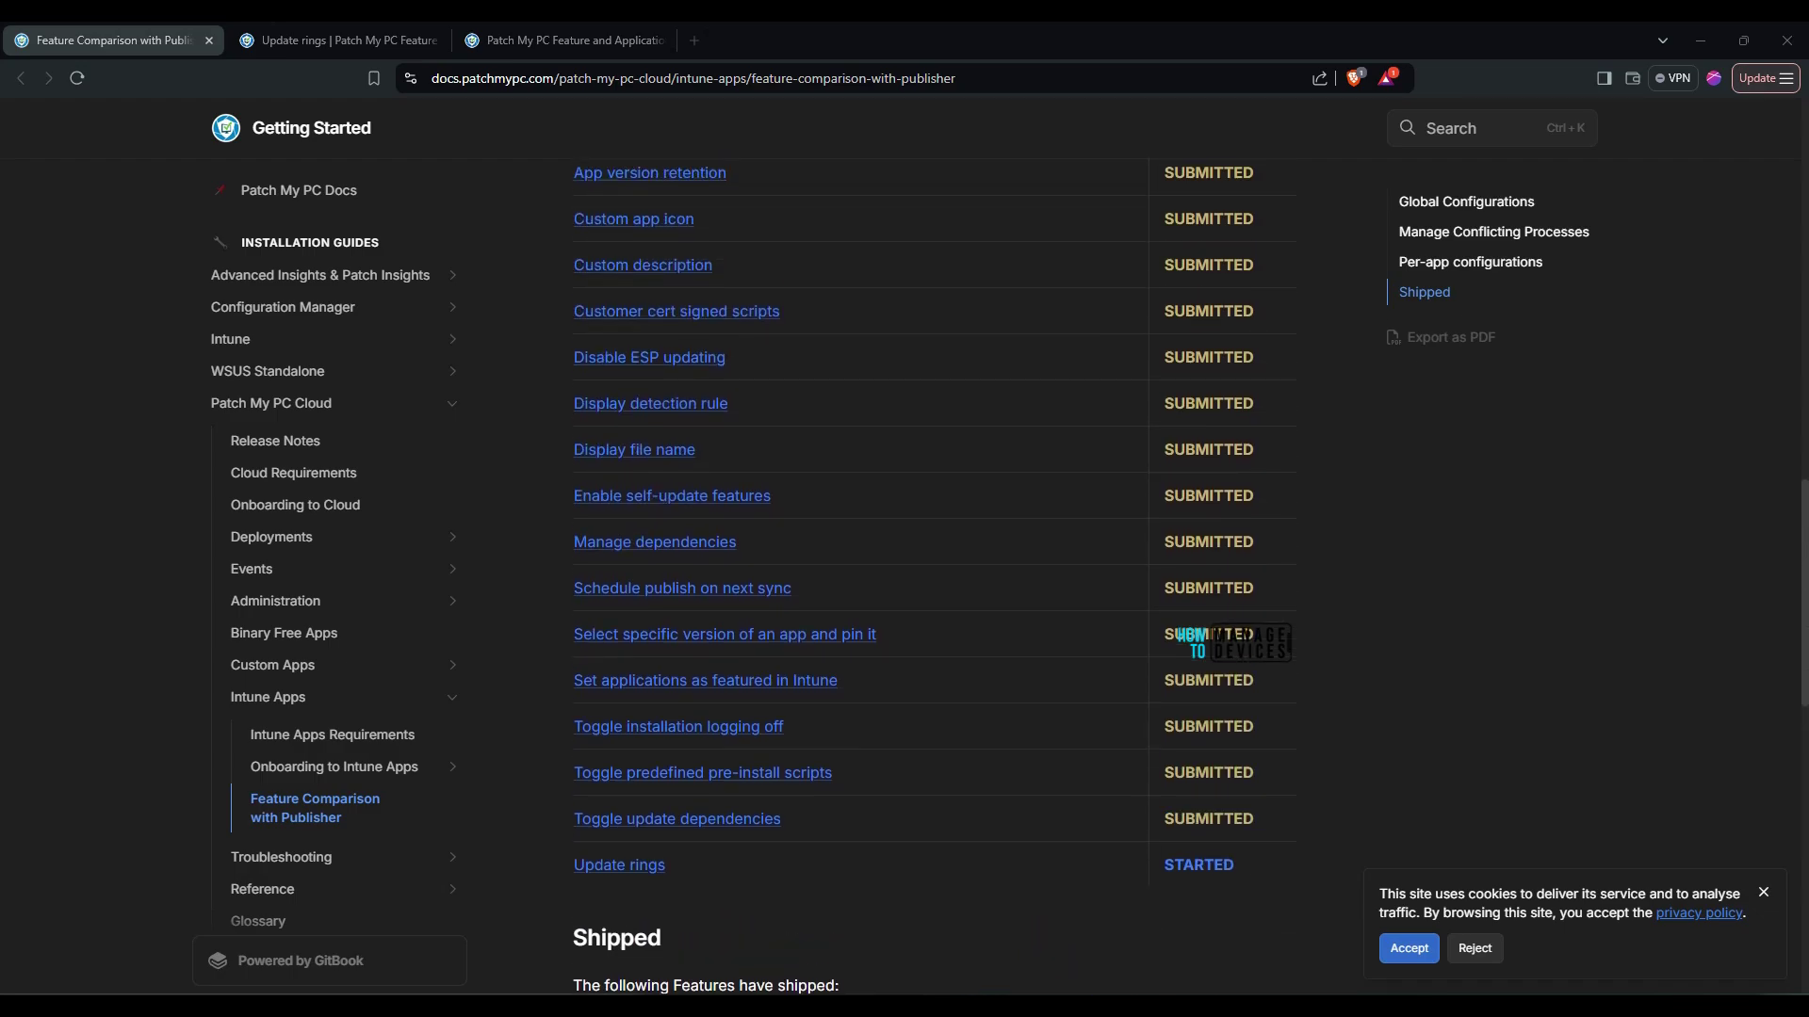
scroll(933, 565, "up", 4)
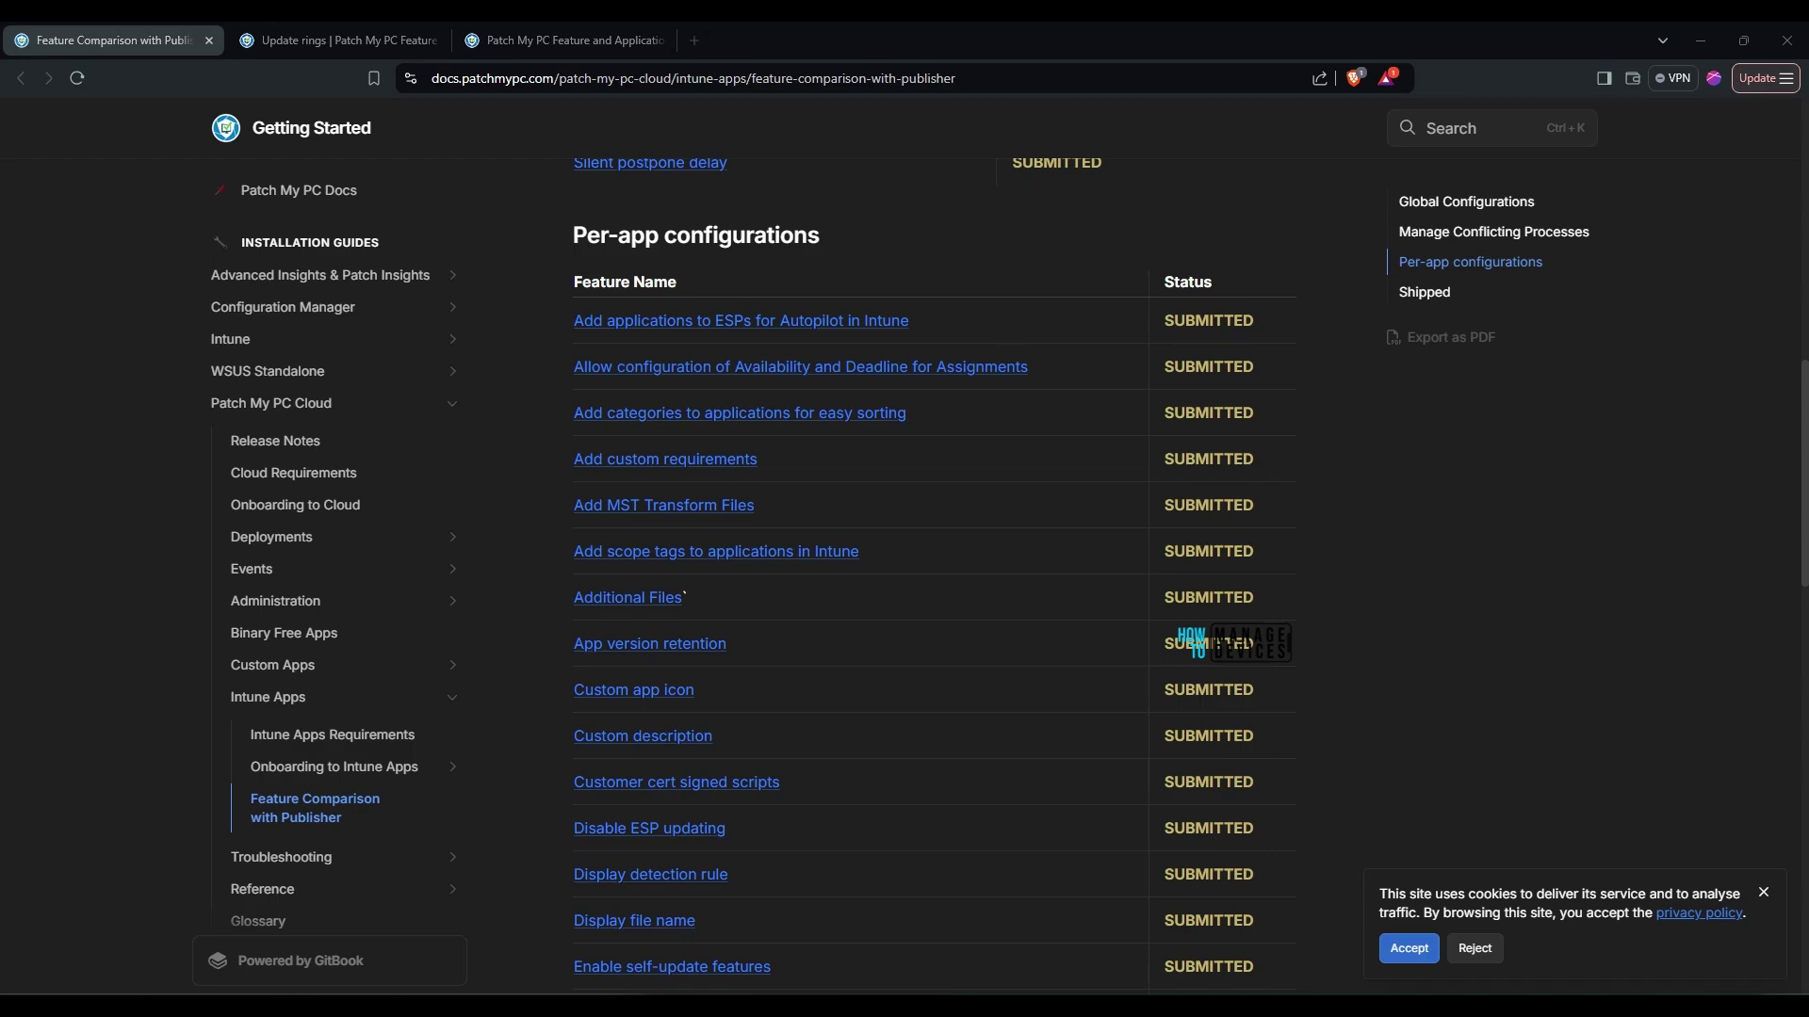
scroll(936, 578, "down", 7)
scroll(935, 577, "up", 8)
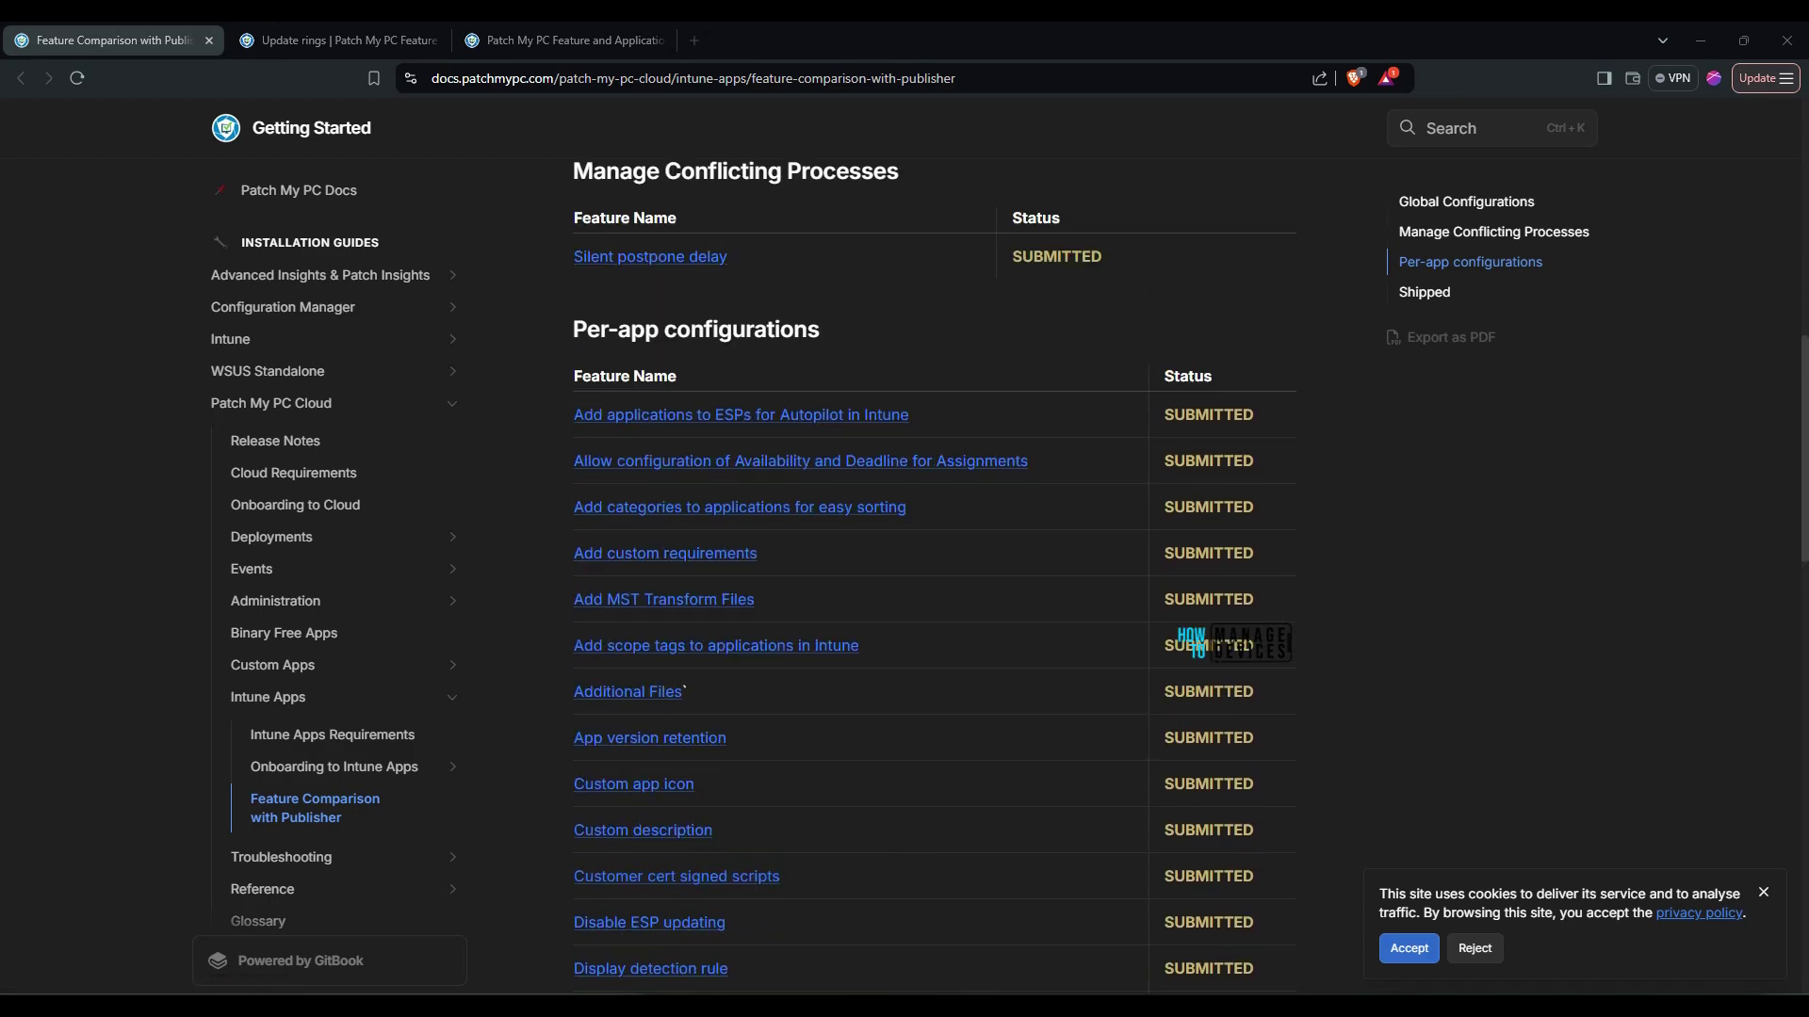
scroll(936, 577, "up", 3)
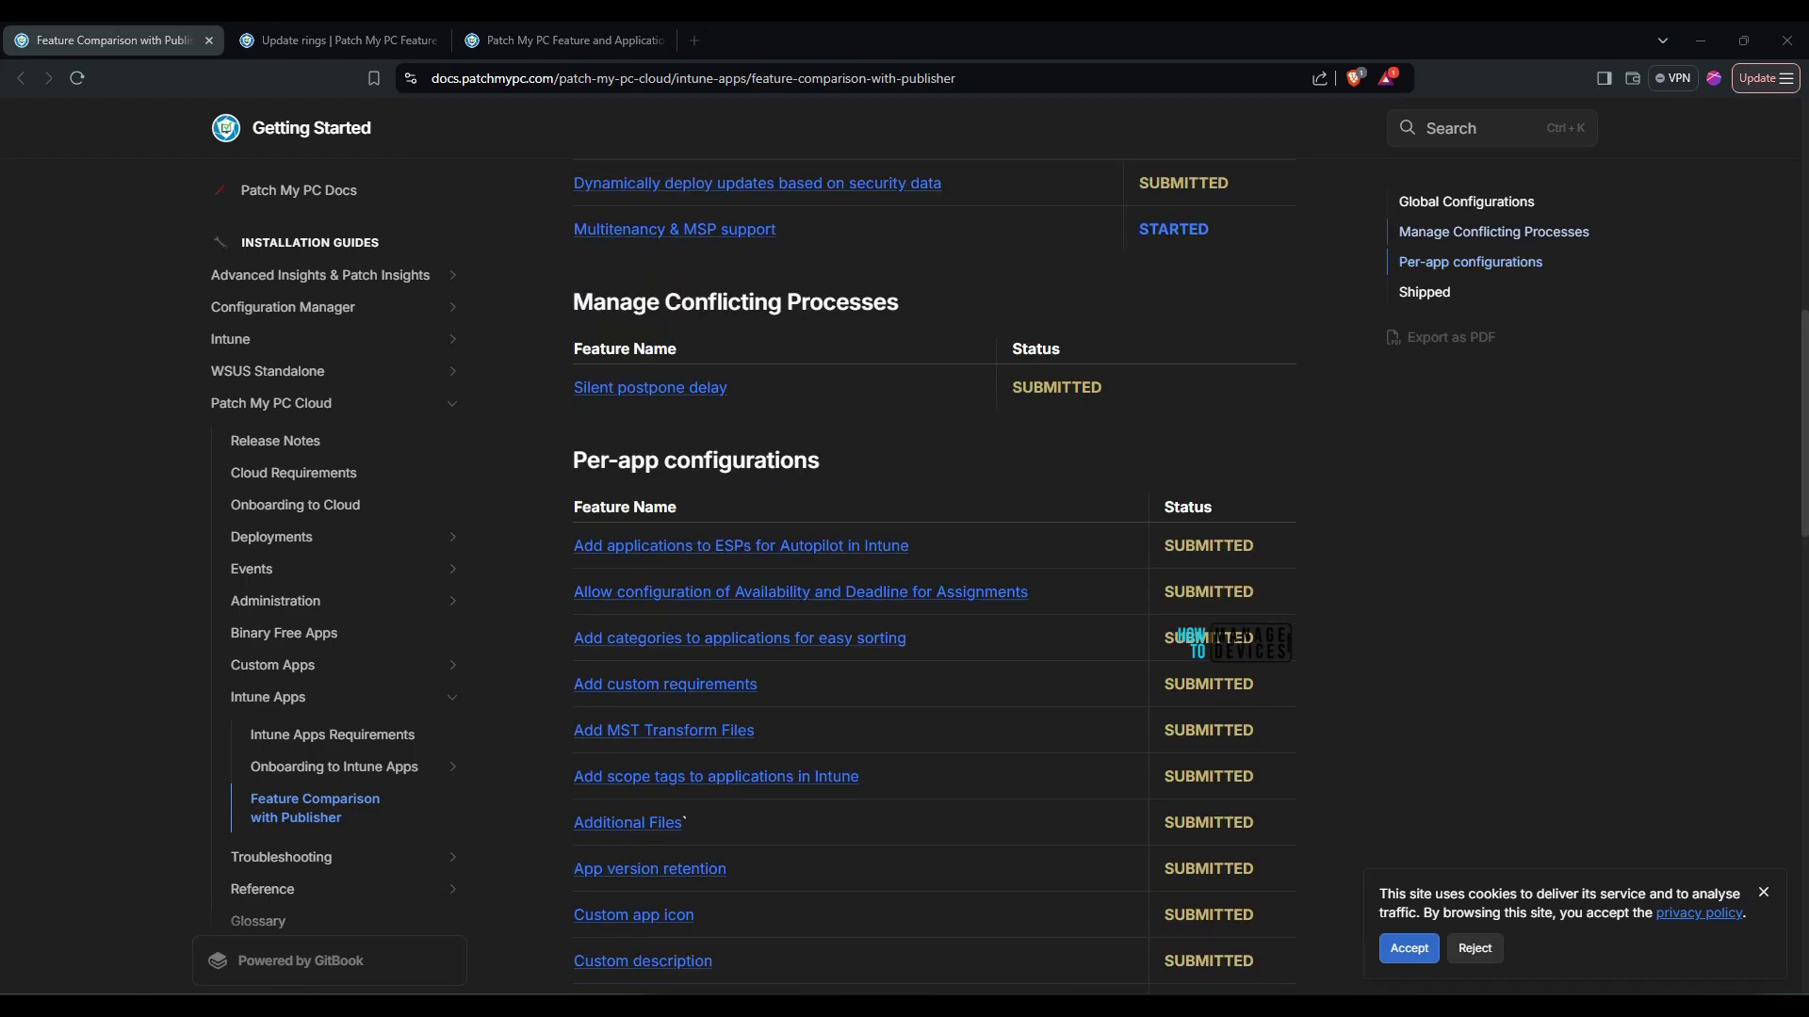
scroll(935, 577, "up", 4)
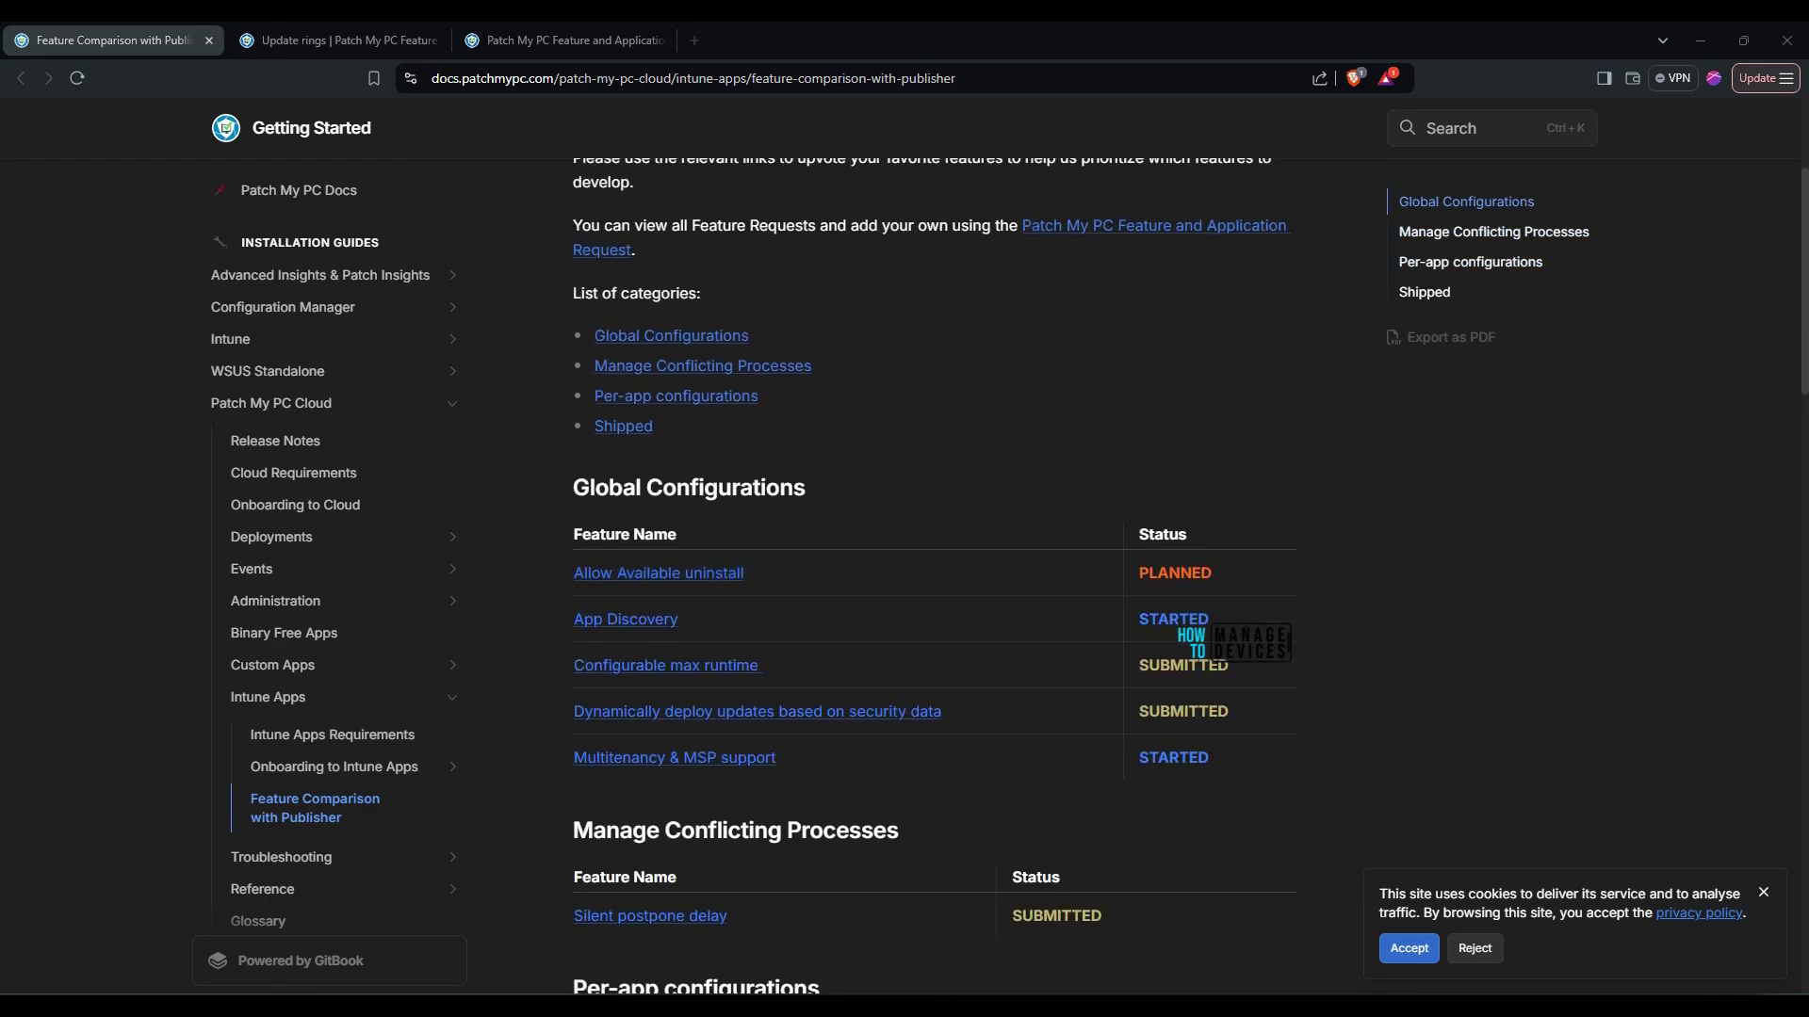
Open the Update rings idea and highlight 'August' in the comment about the preview
key("ctrl+3")
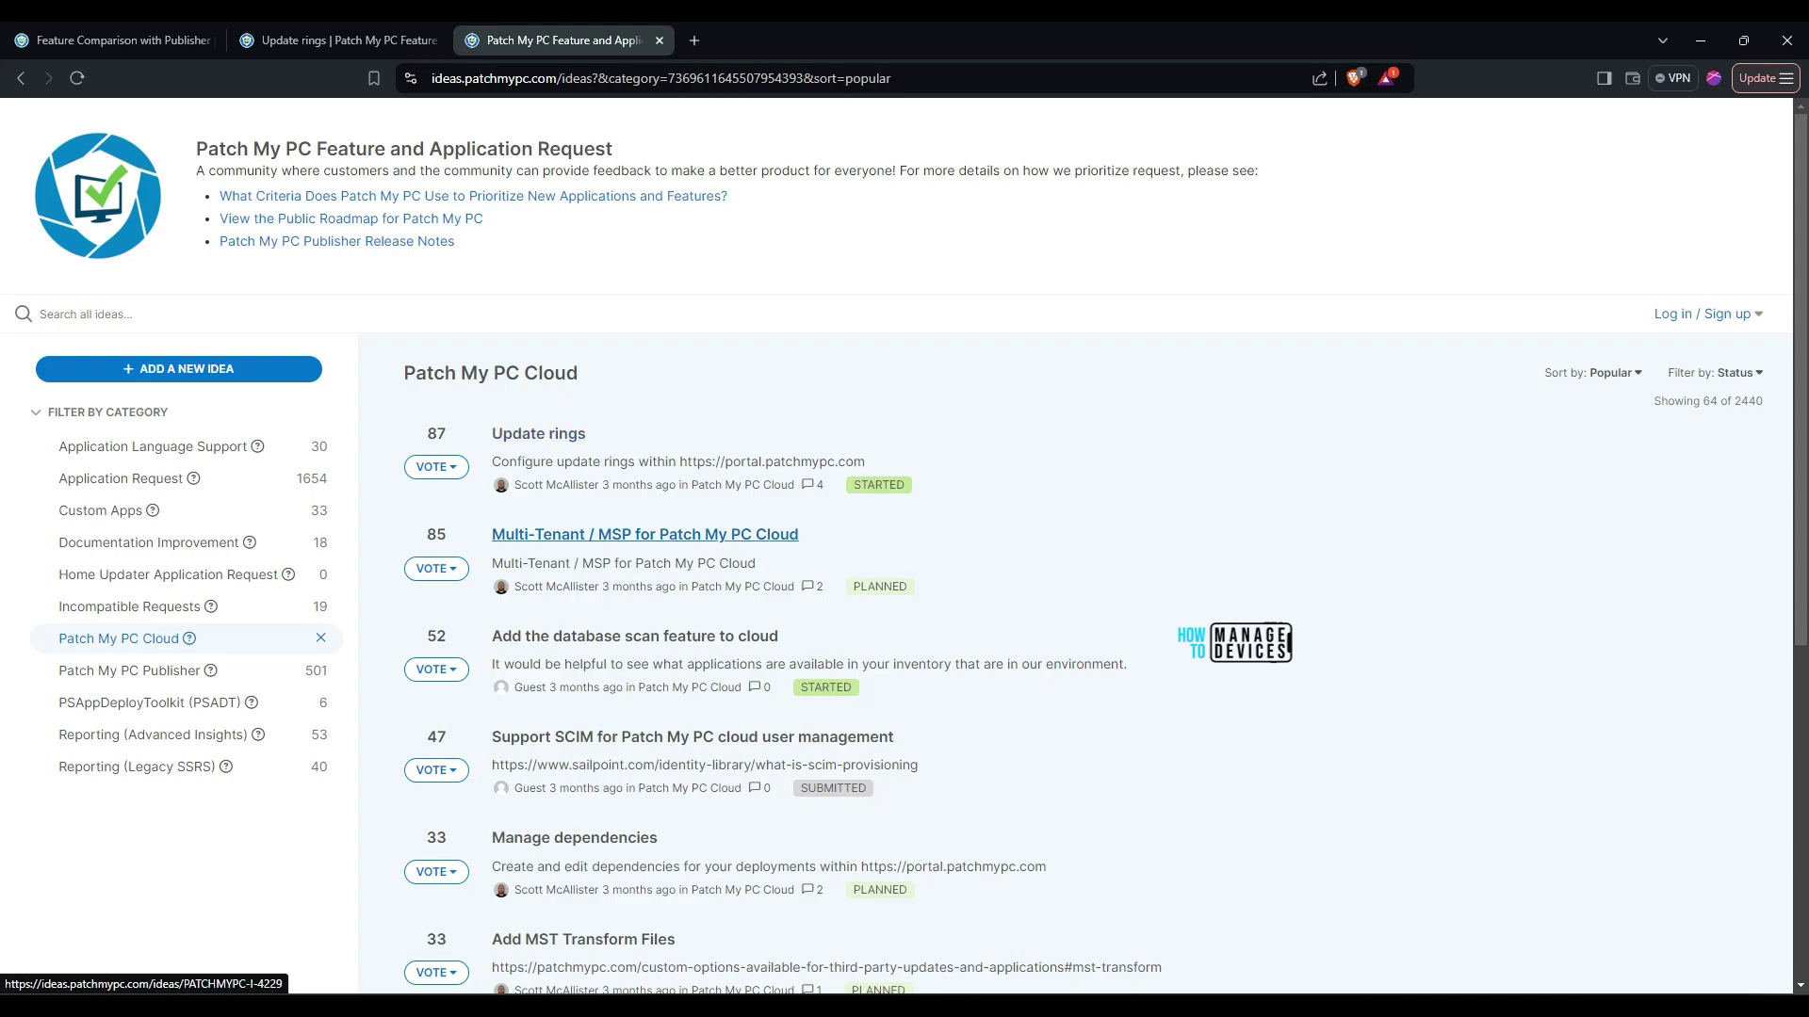
left_click(330, 40)
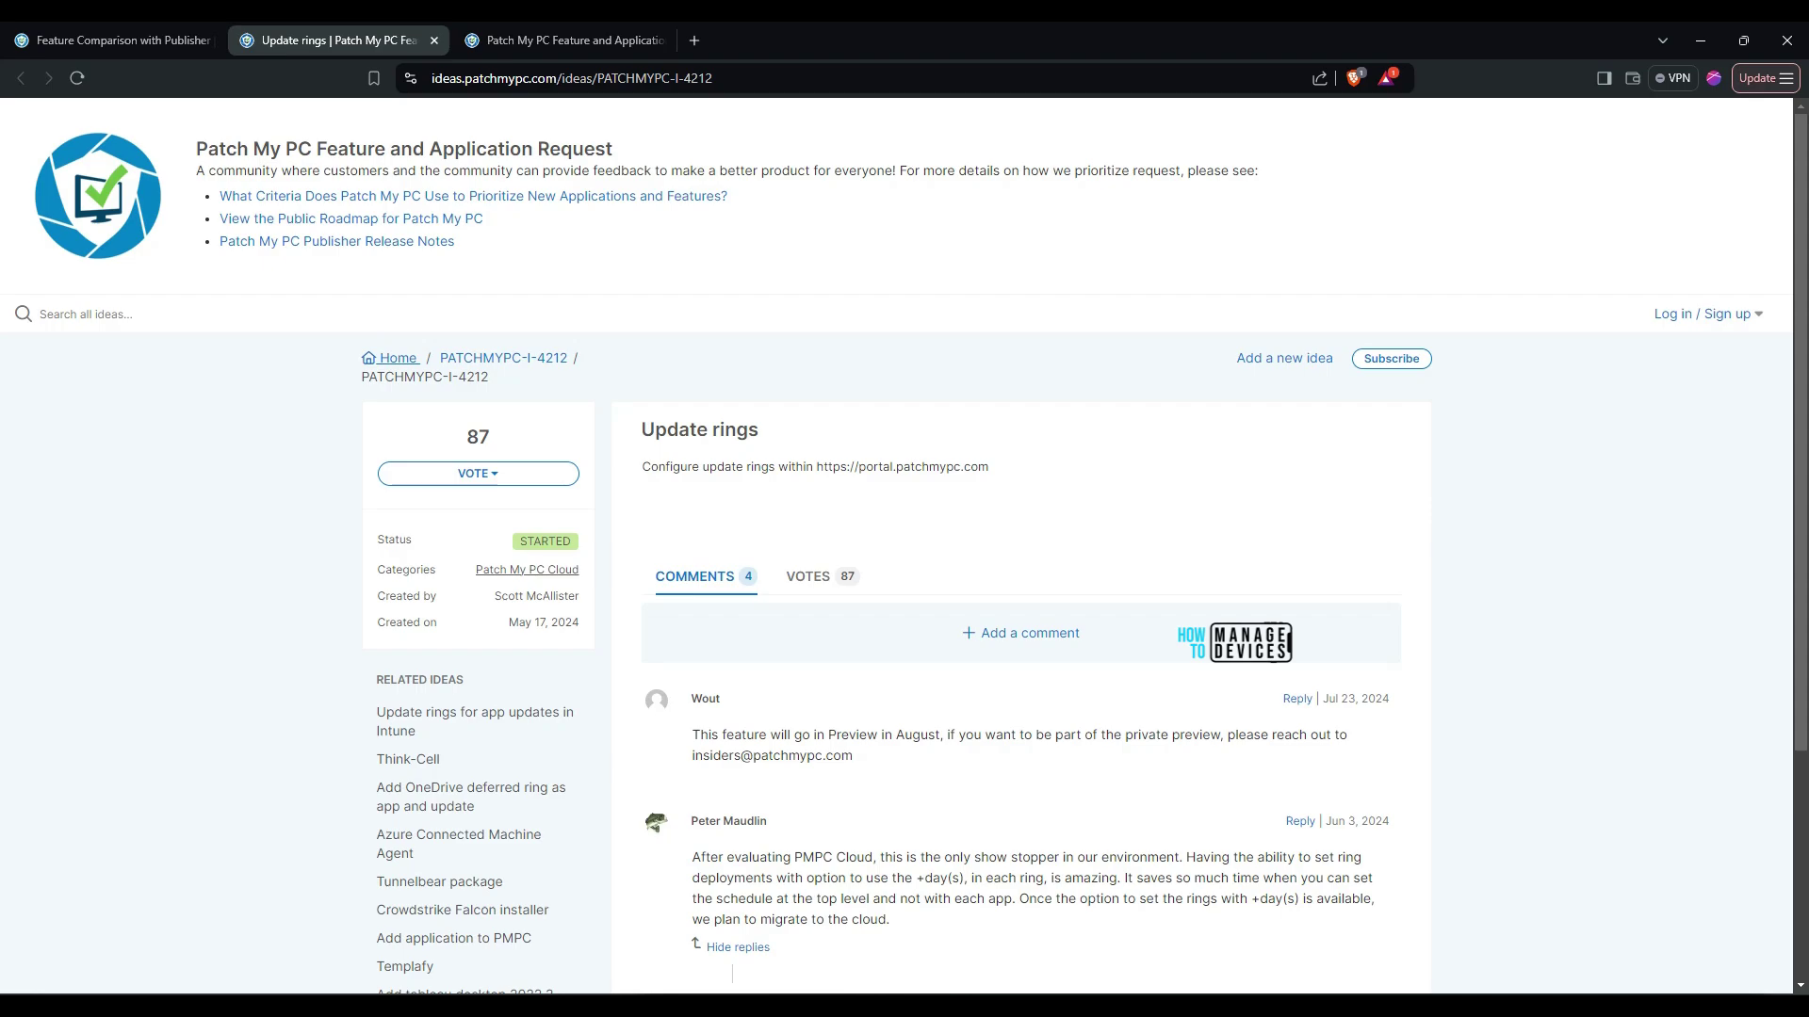
scroll(904, 546, "down", 1)
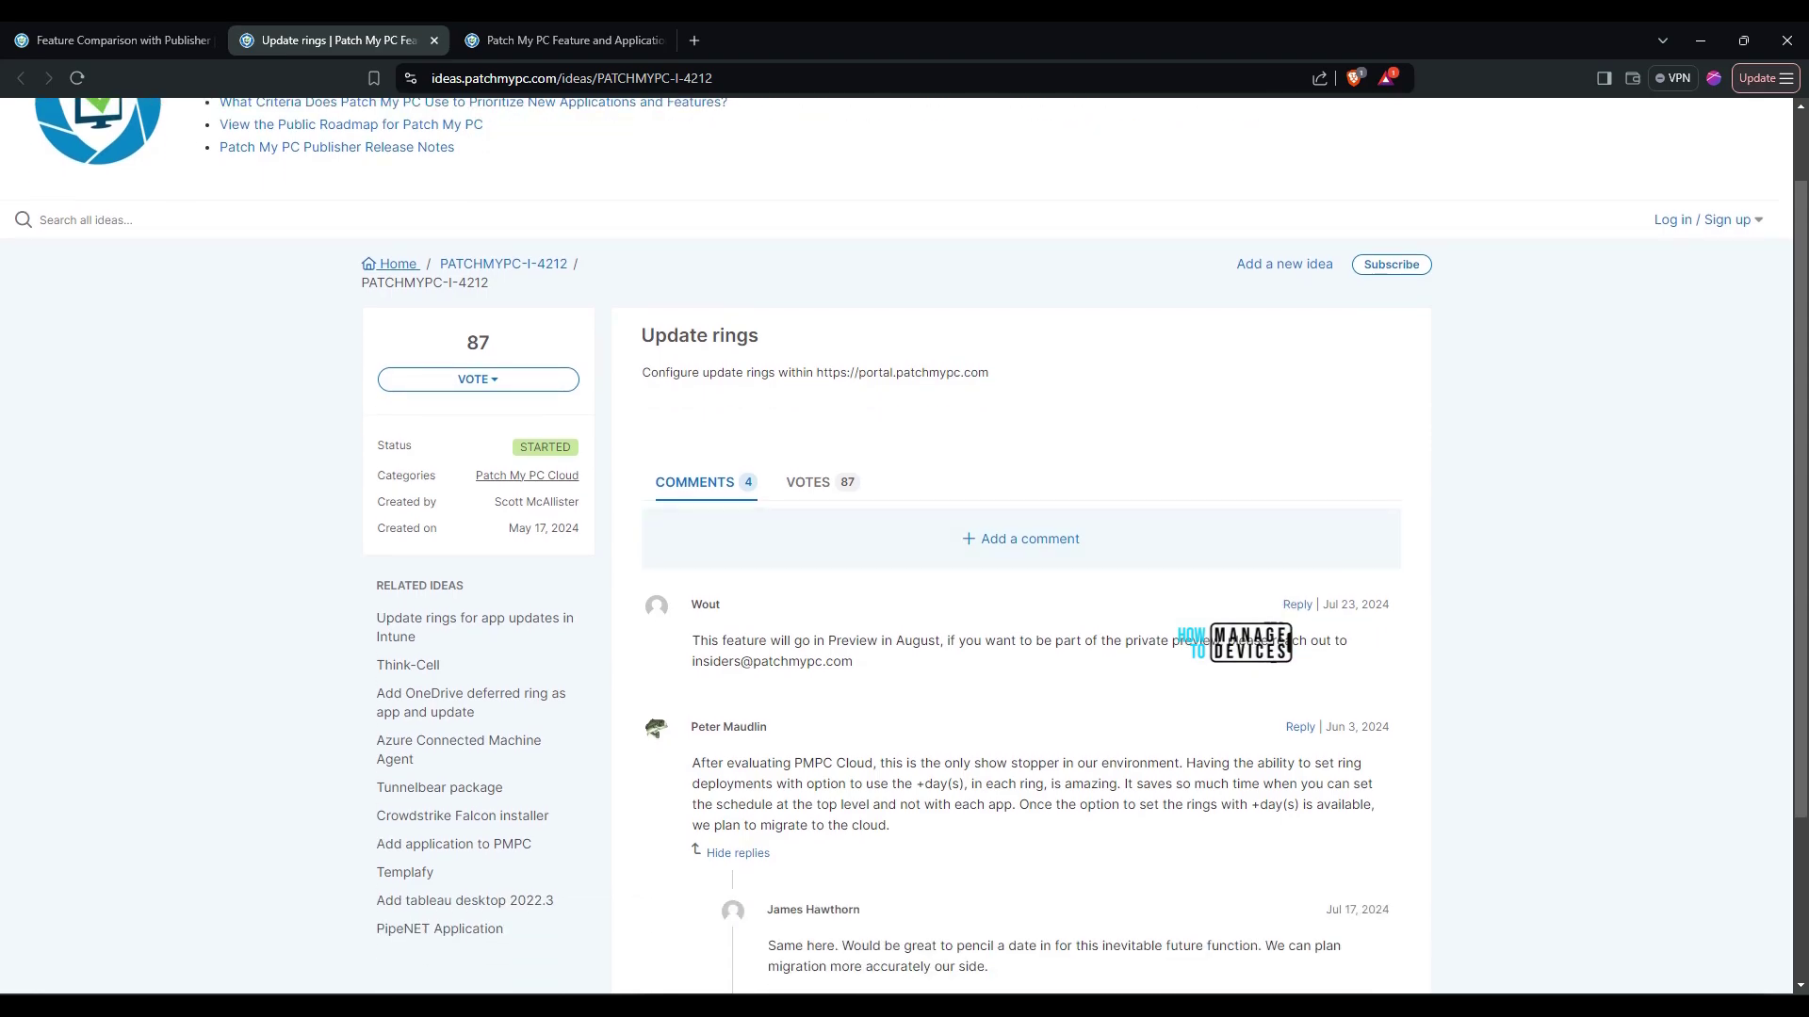
double_click(918, 640)
scroll(1083, 547, "down", 2)
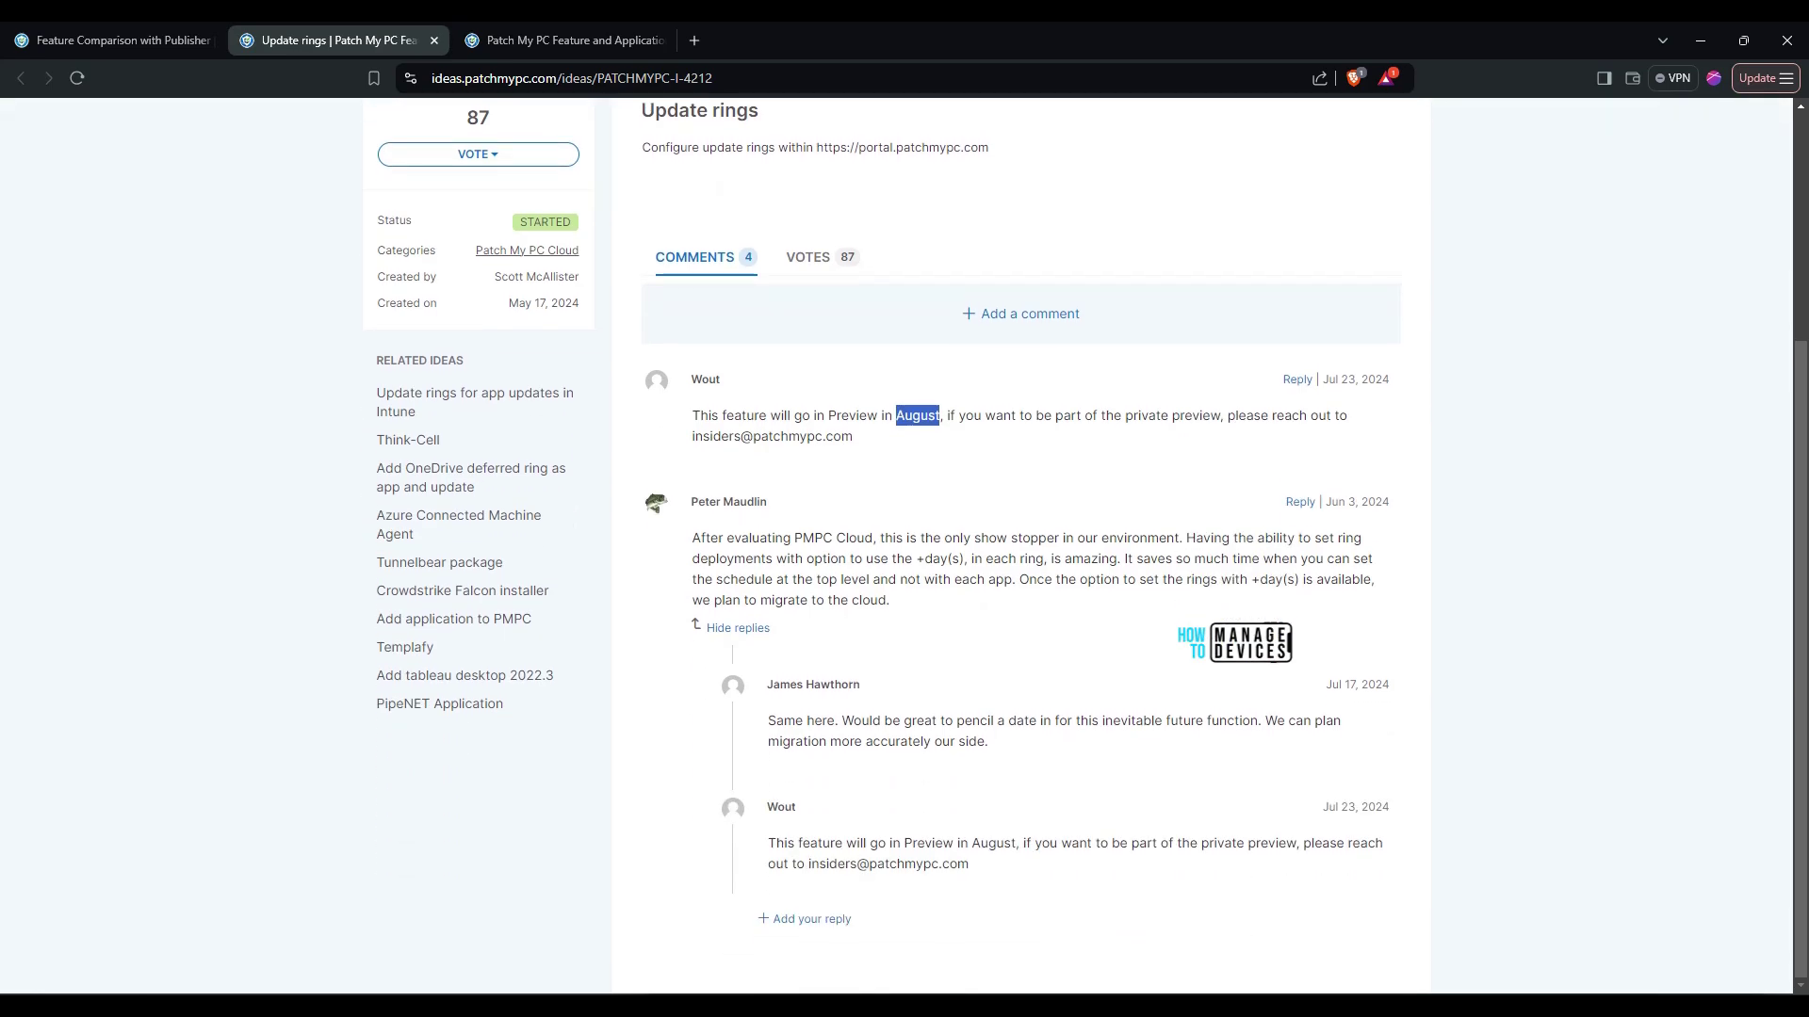
Go back to the Feature Comparison docs and scroll through the Per-app configurations and Shipped sections
key("ctrl+shift+Tab")
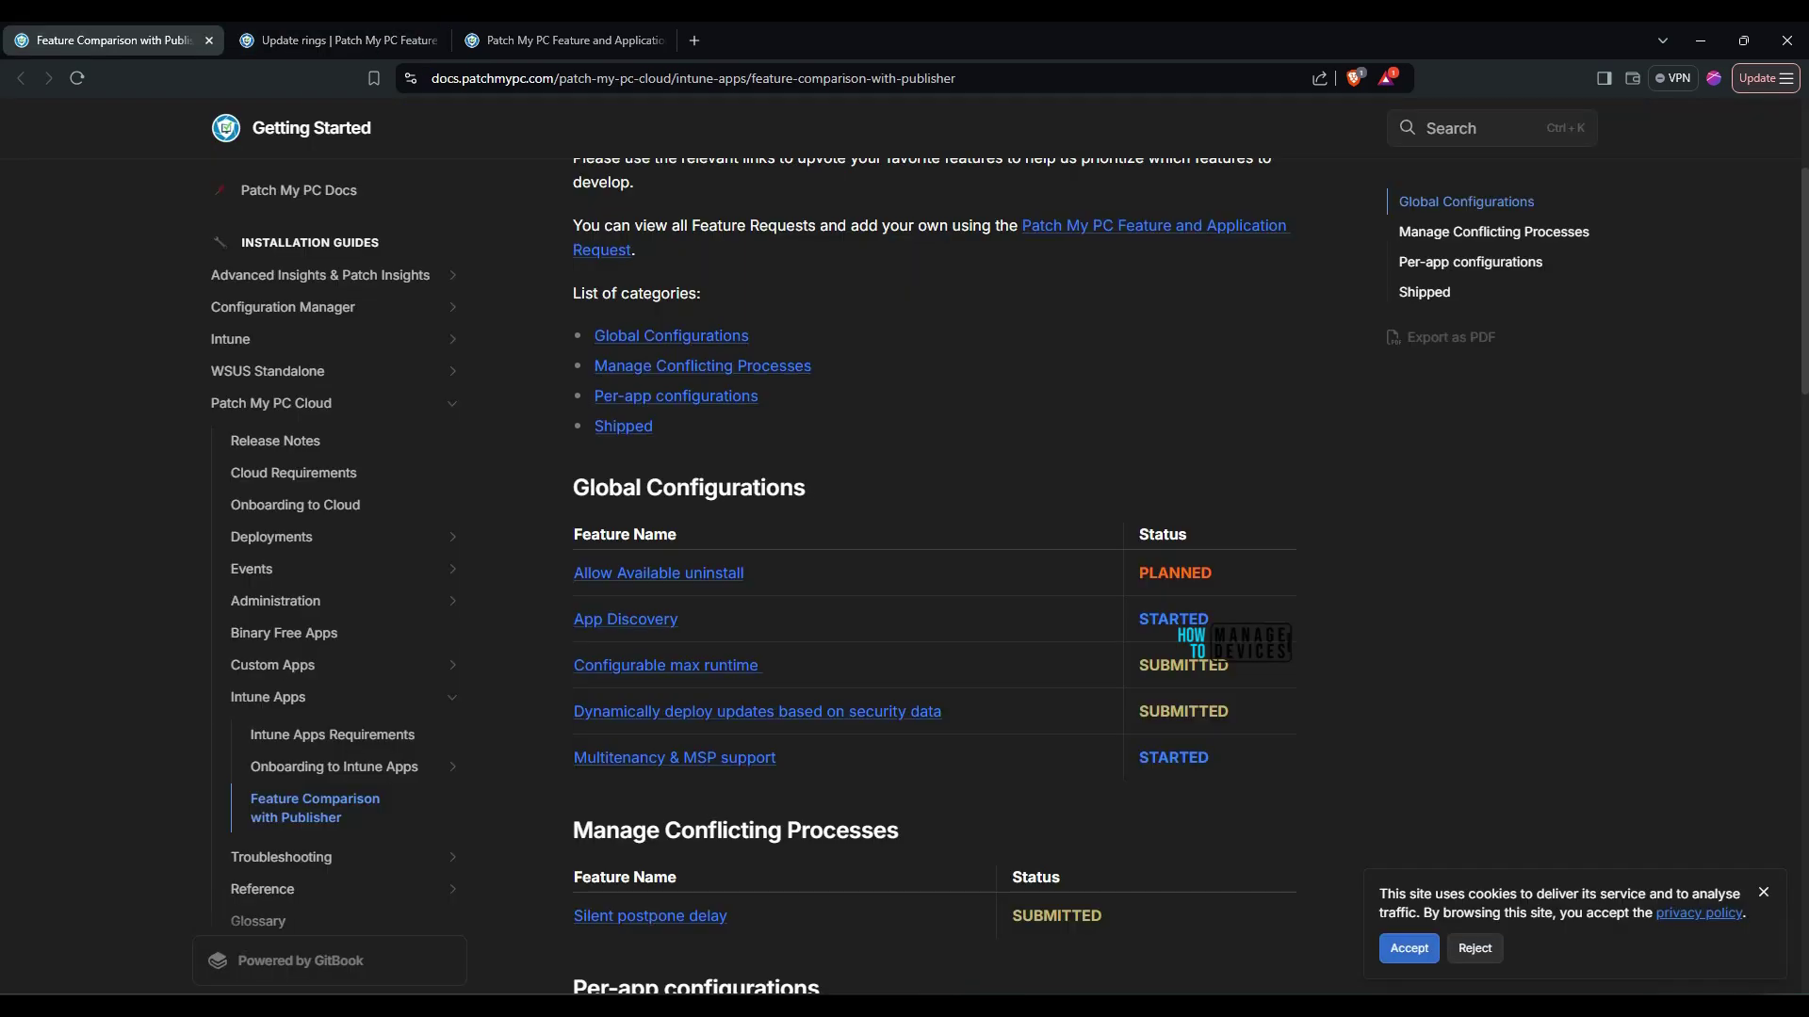
scroll(933, 575, "down", 5)
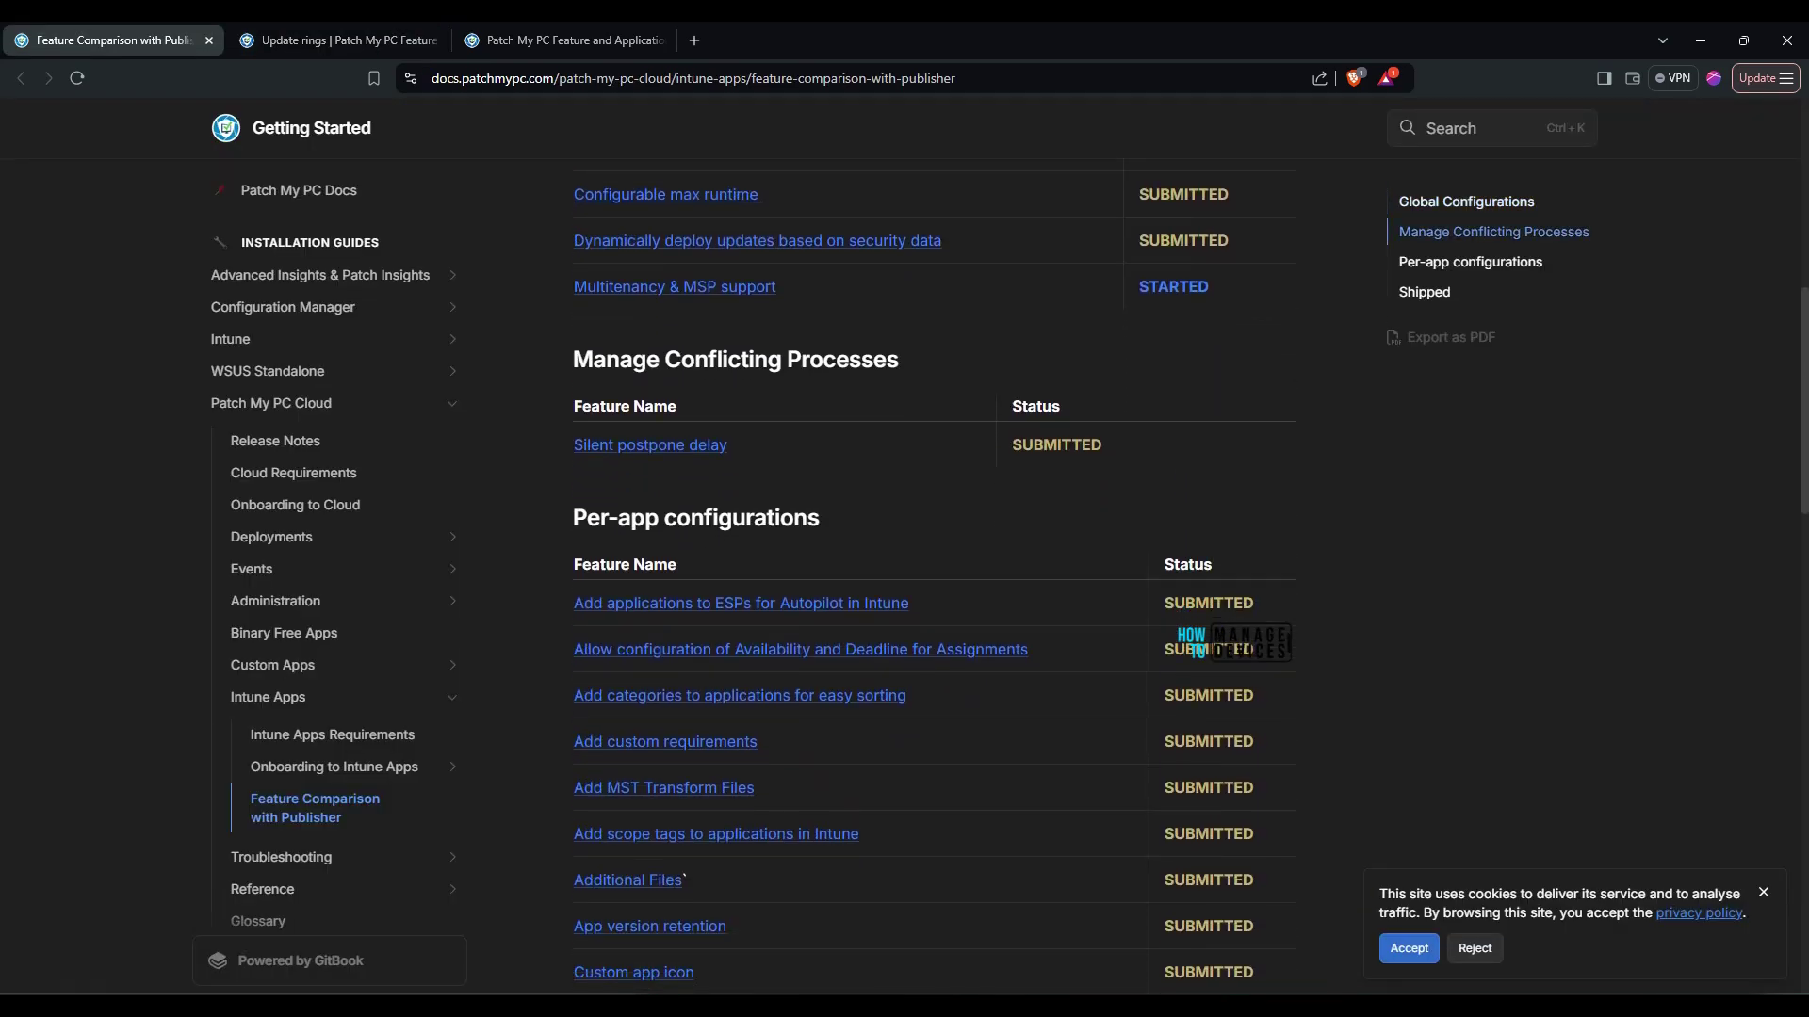
scroll(933, 575, "up", 2)
scroll(703, 396, "down", 13)
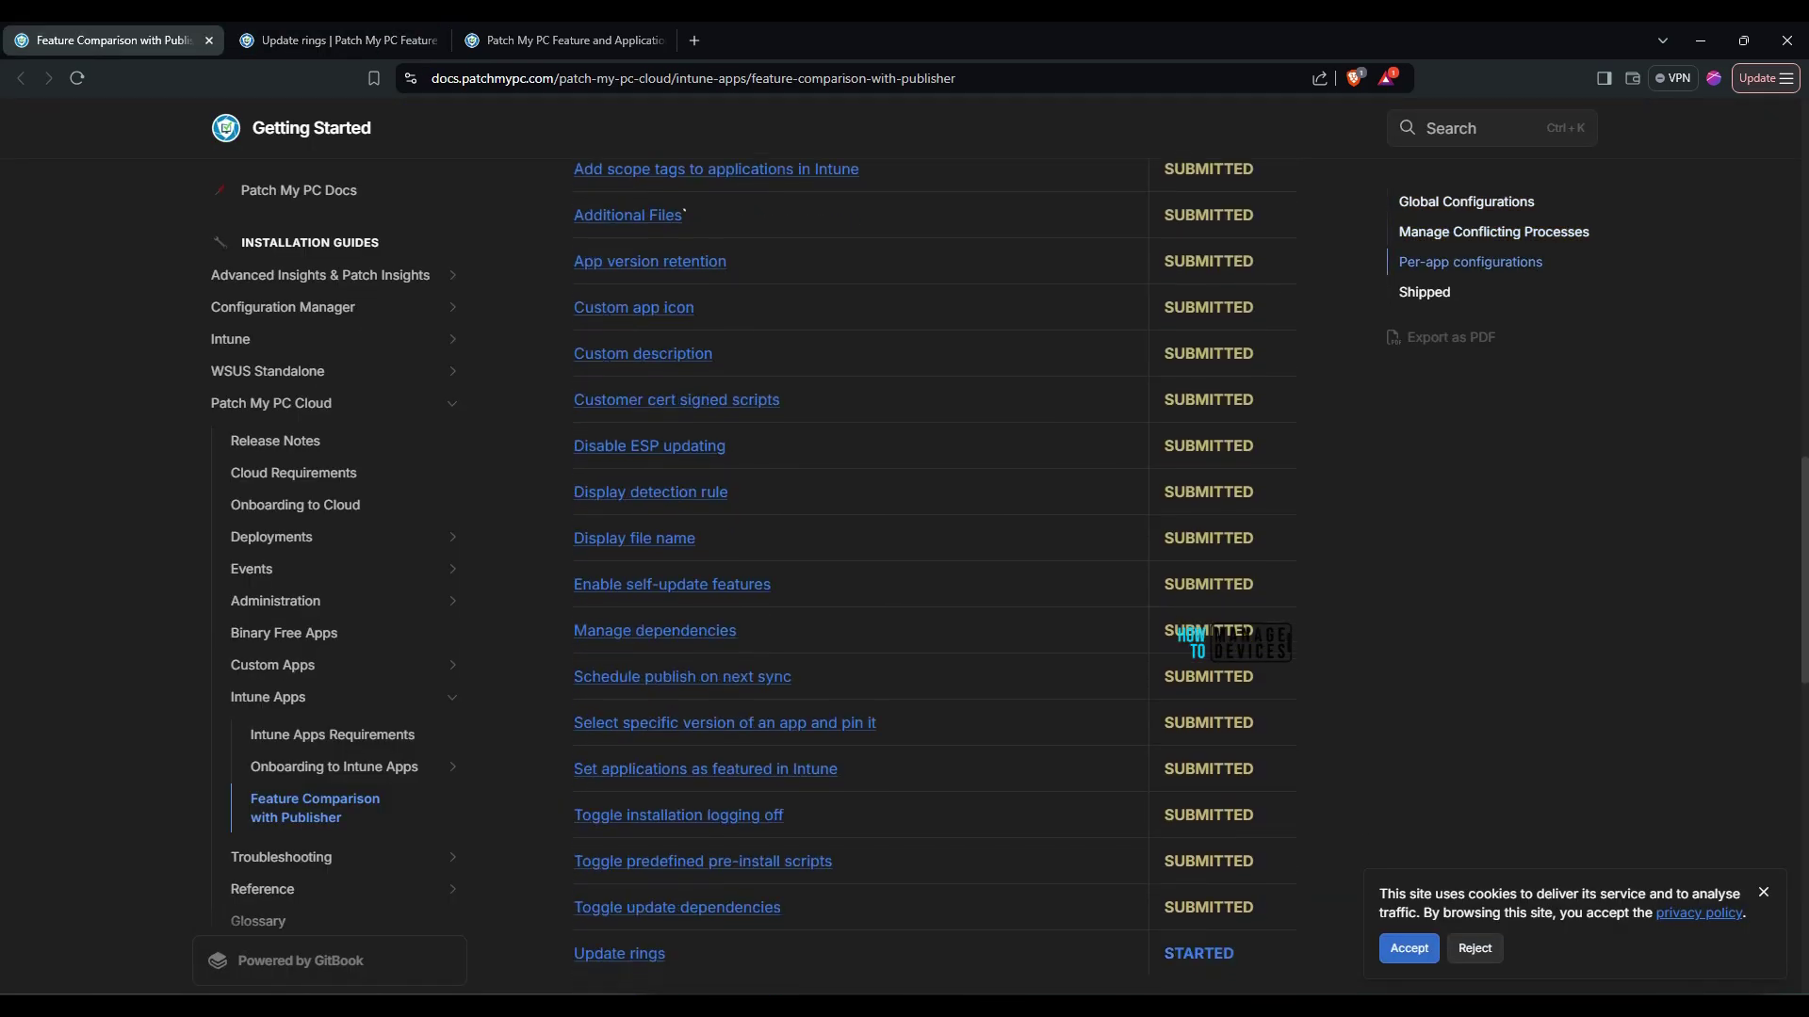
scroll(702, 396, "down", 5)
scroll(703, 398, "up", 6)
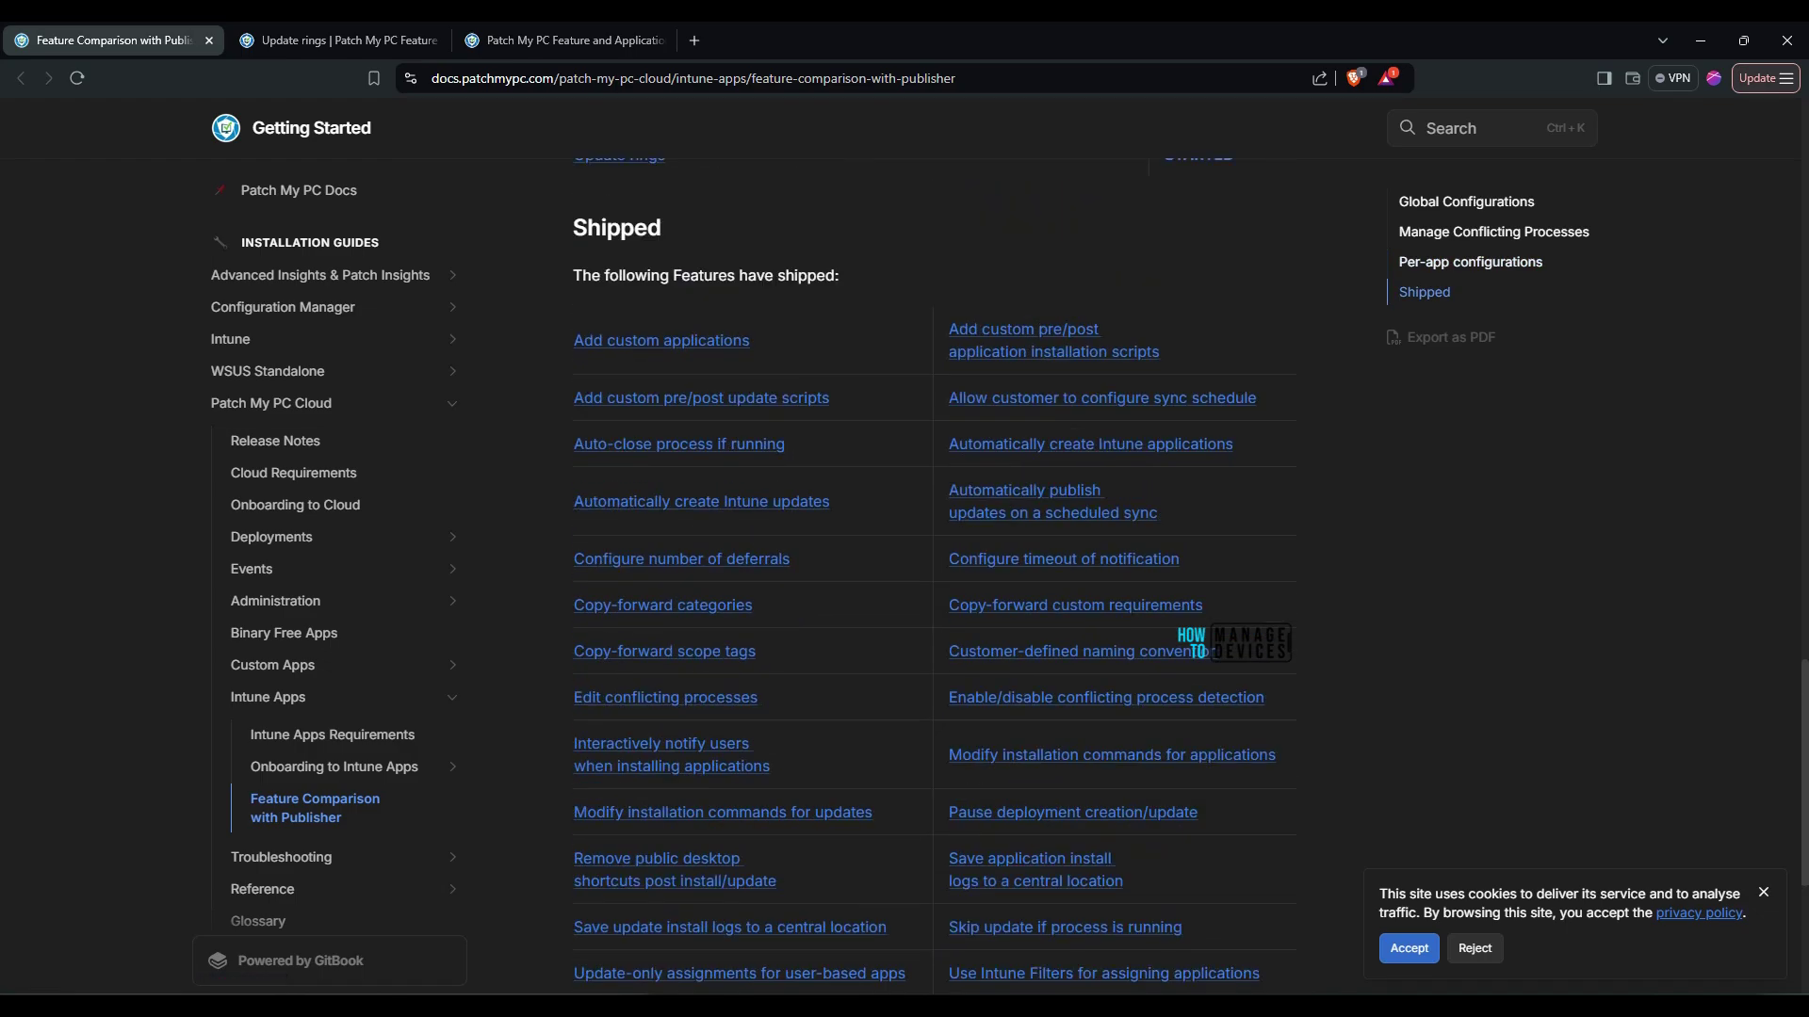
scroll(706, 397, "up", 9)
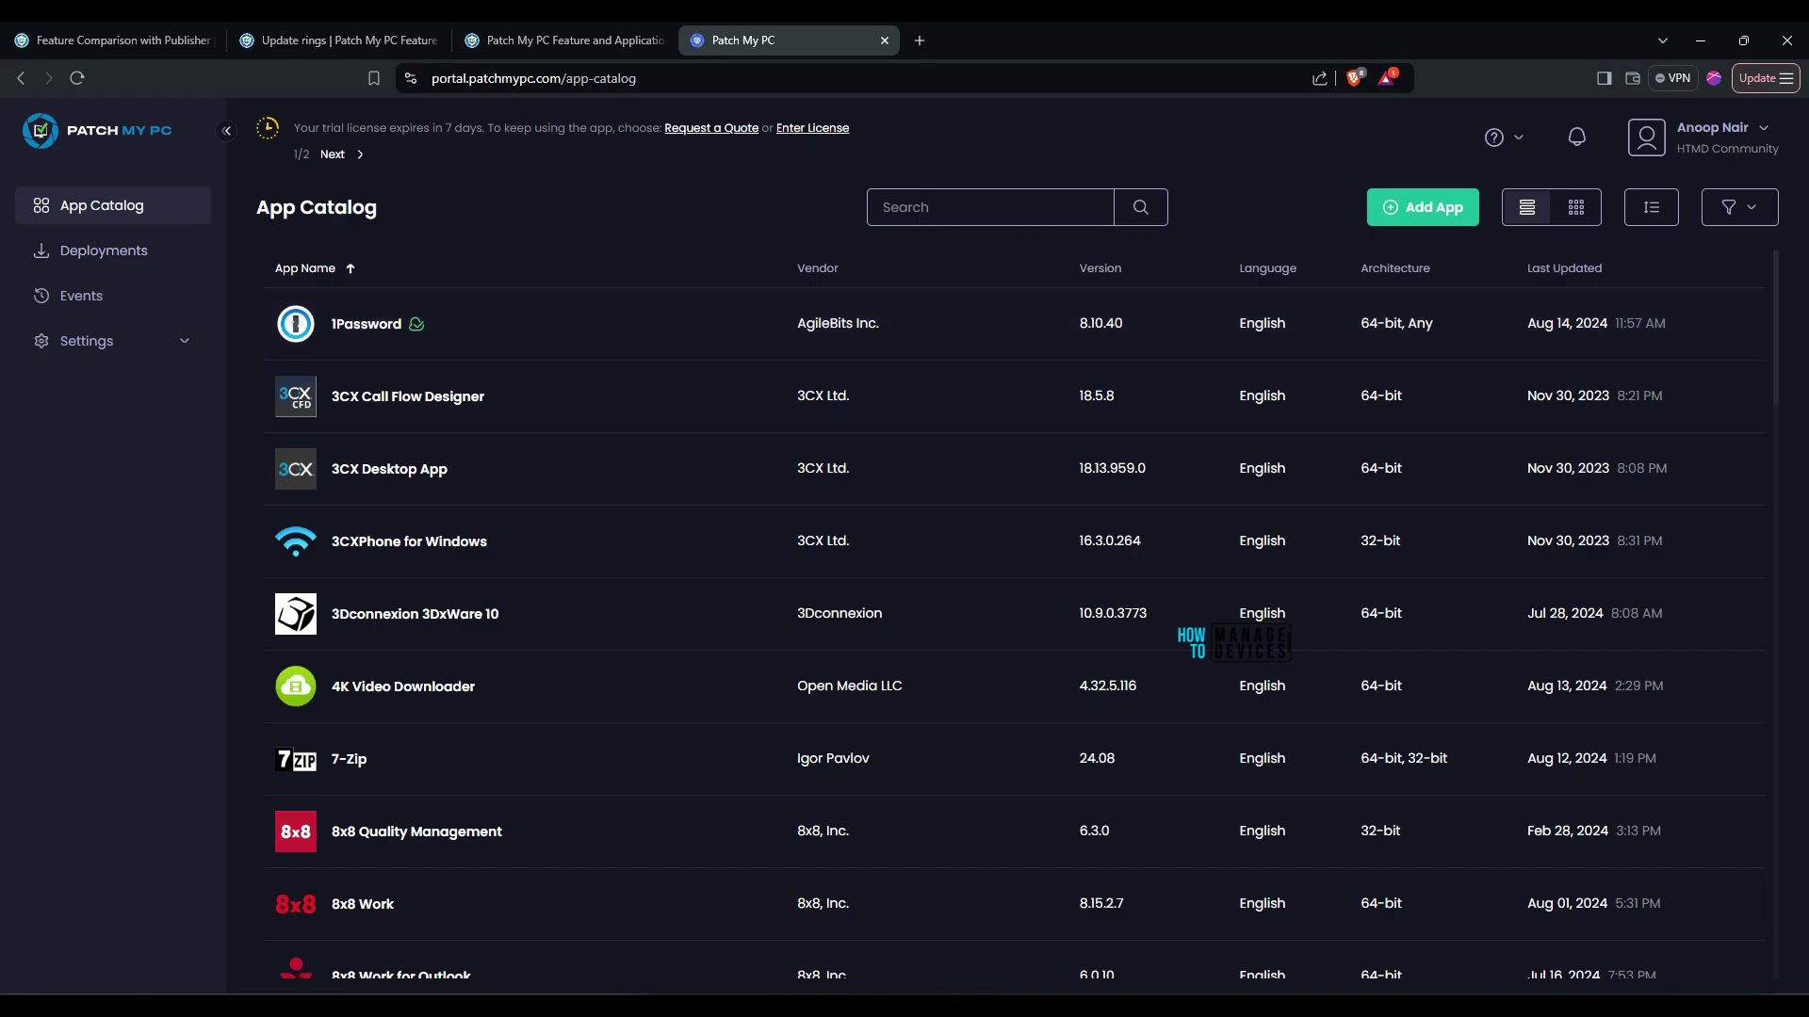
Expand Settings, view the Naming settings, then go to the Deployments list
left_click(87, 341)
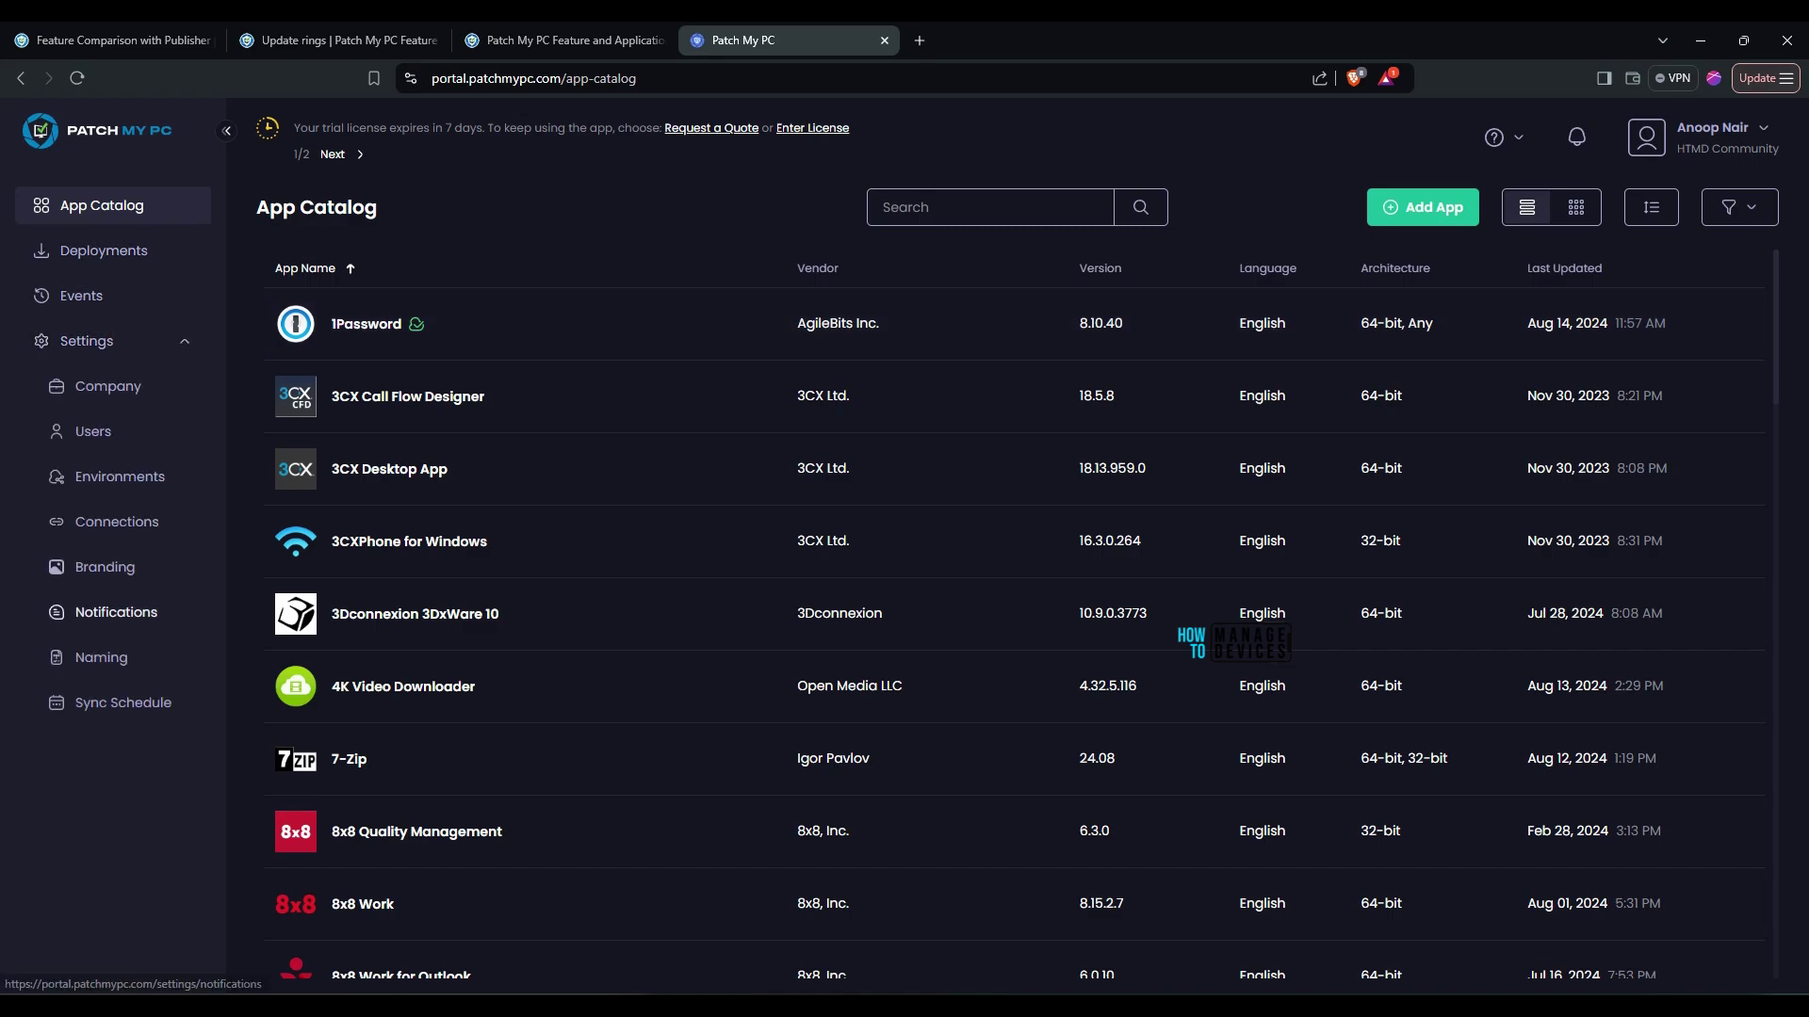
left_click(100, 657)
left_click(103, 250)
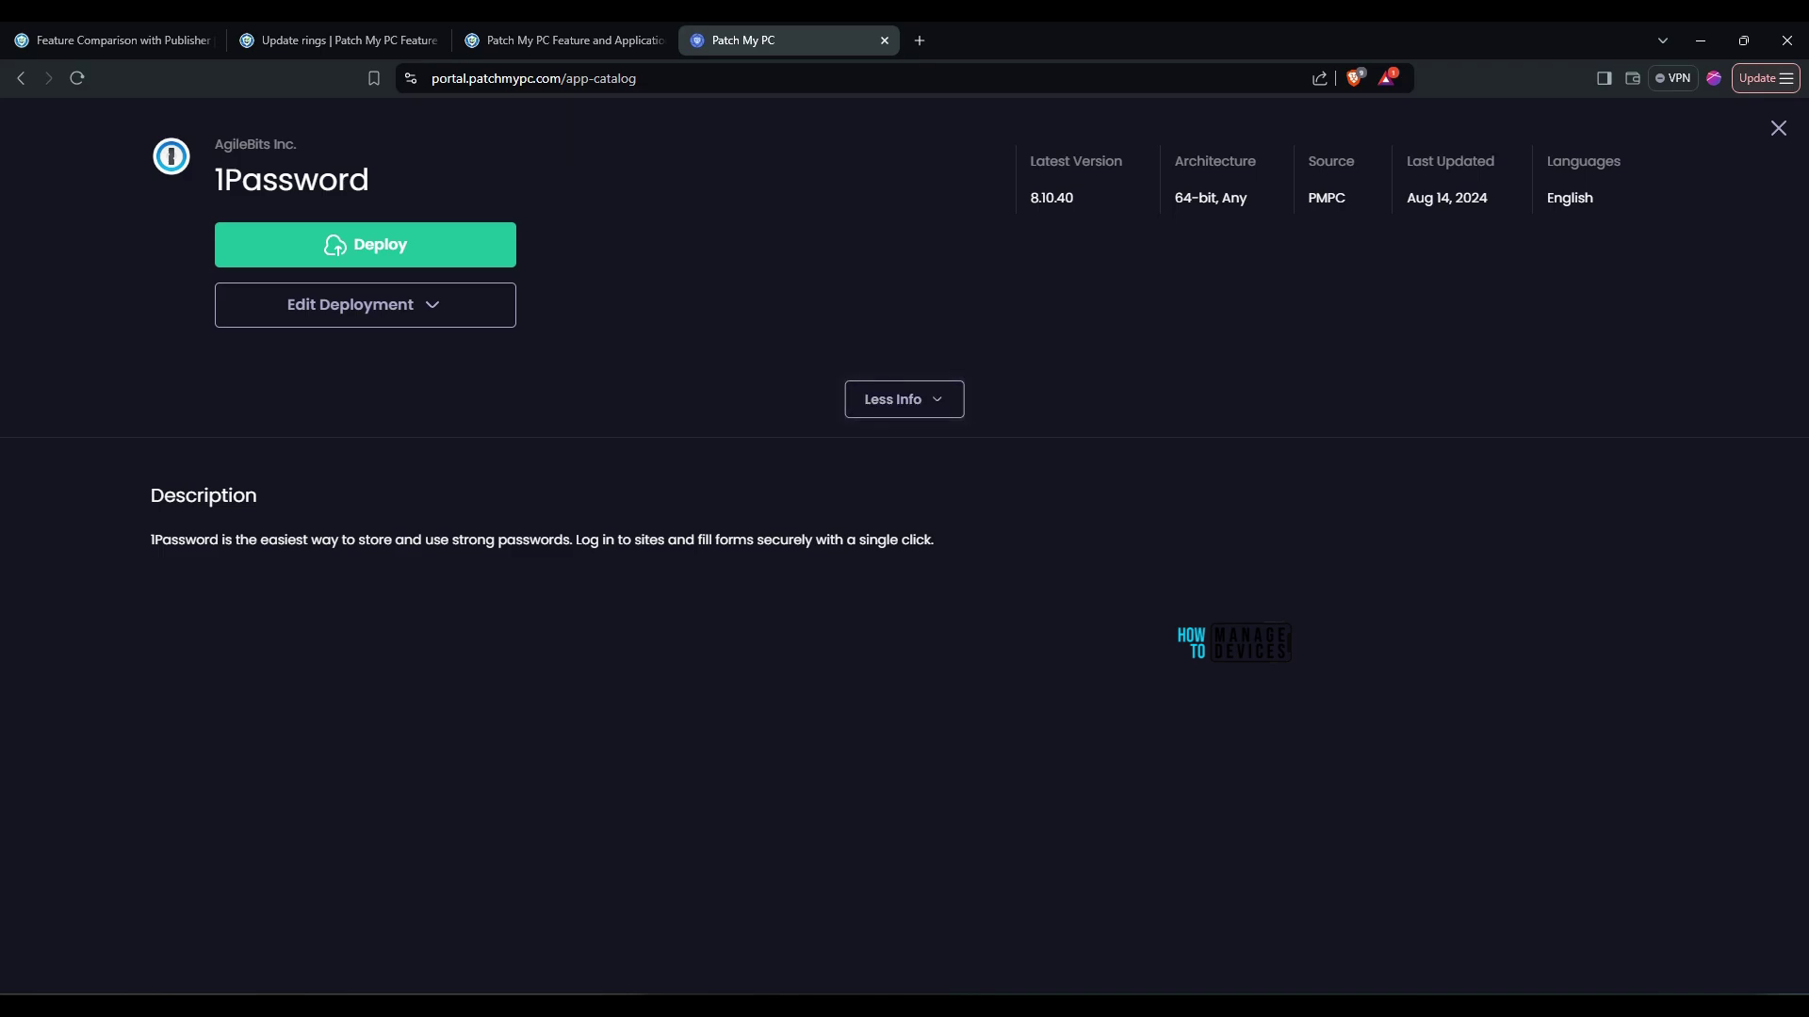
Scroll through the Feature Comparison tables, then return to the Patch My PC portal
left_click(113, 39)
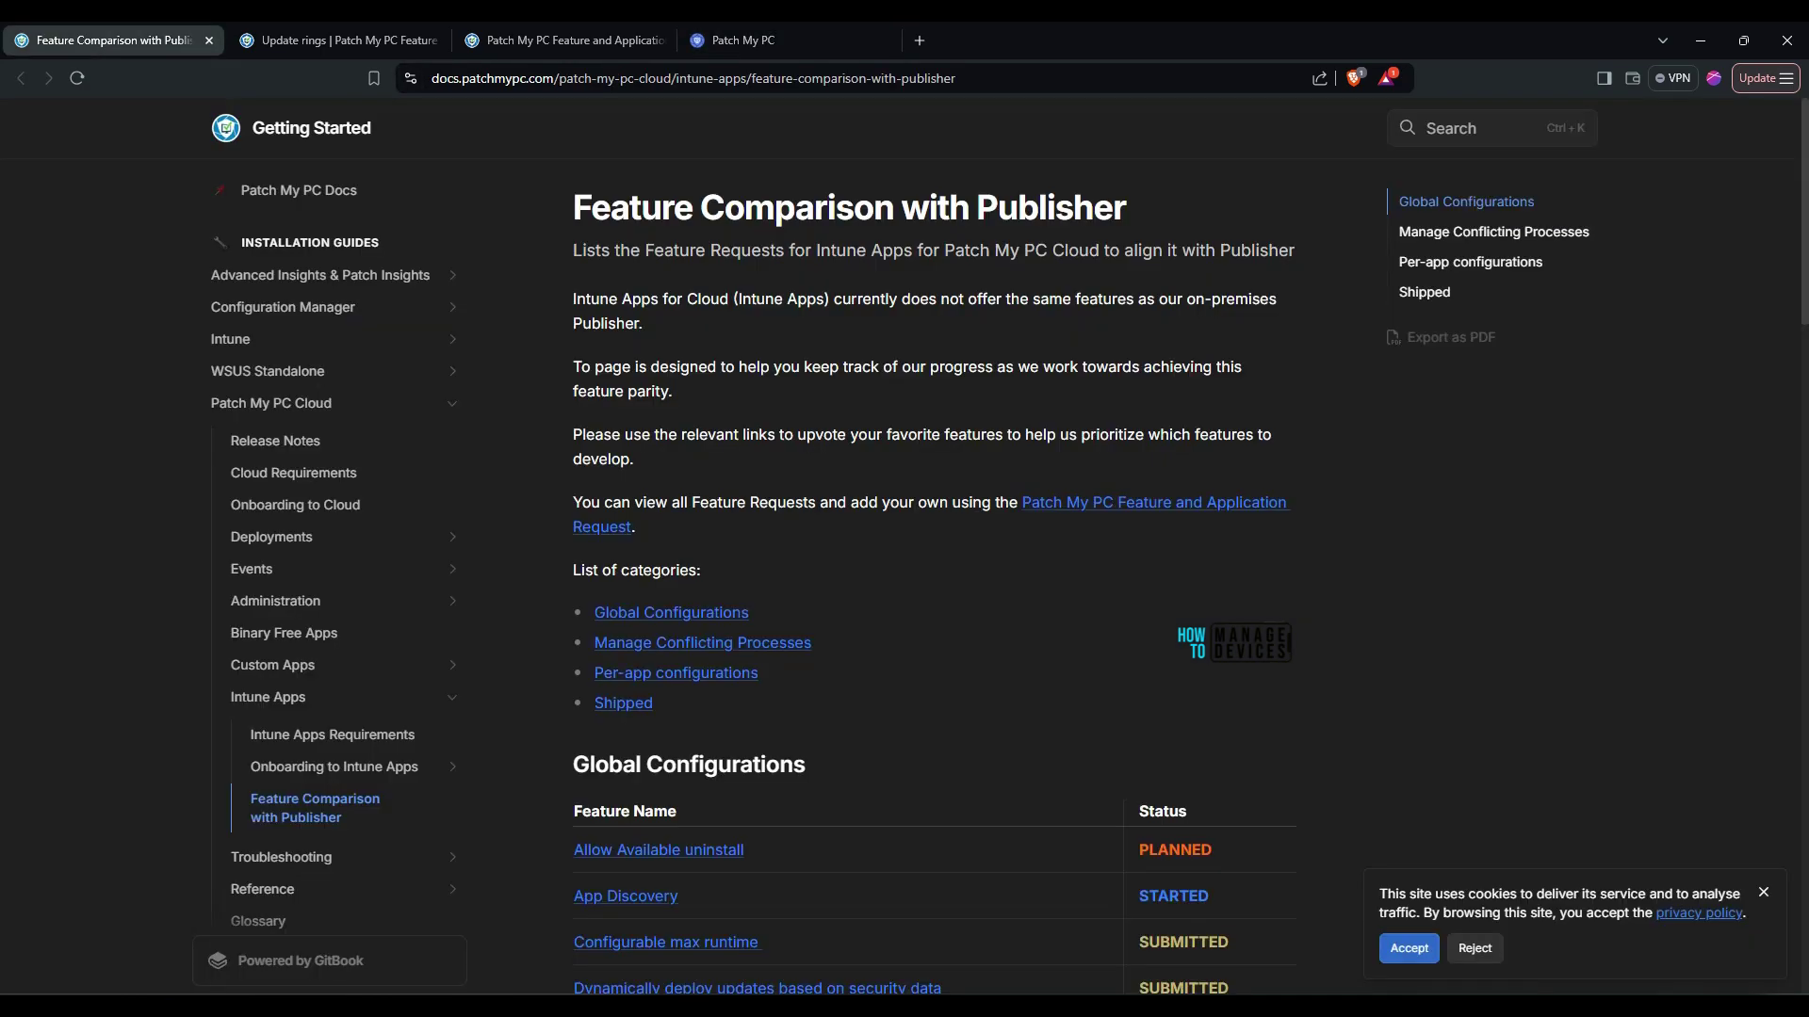
scroll(933, 566, "down", 6)
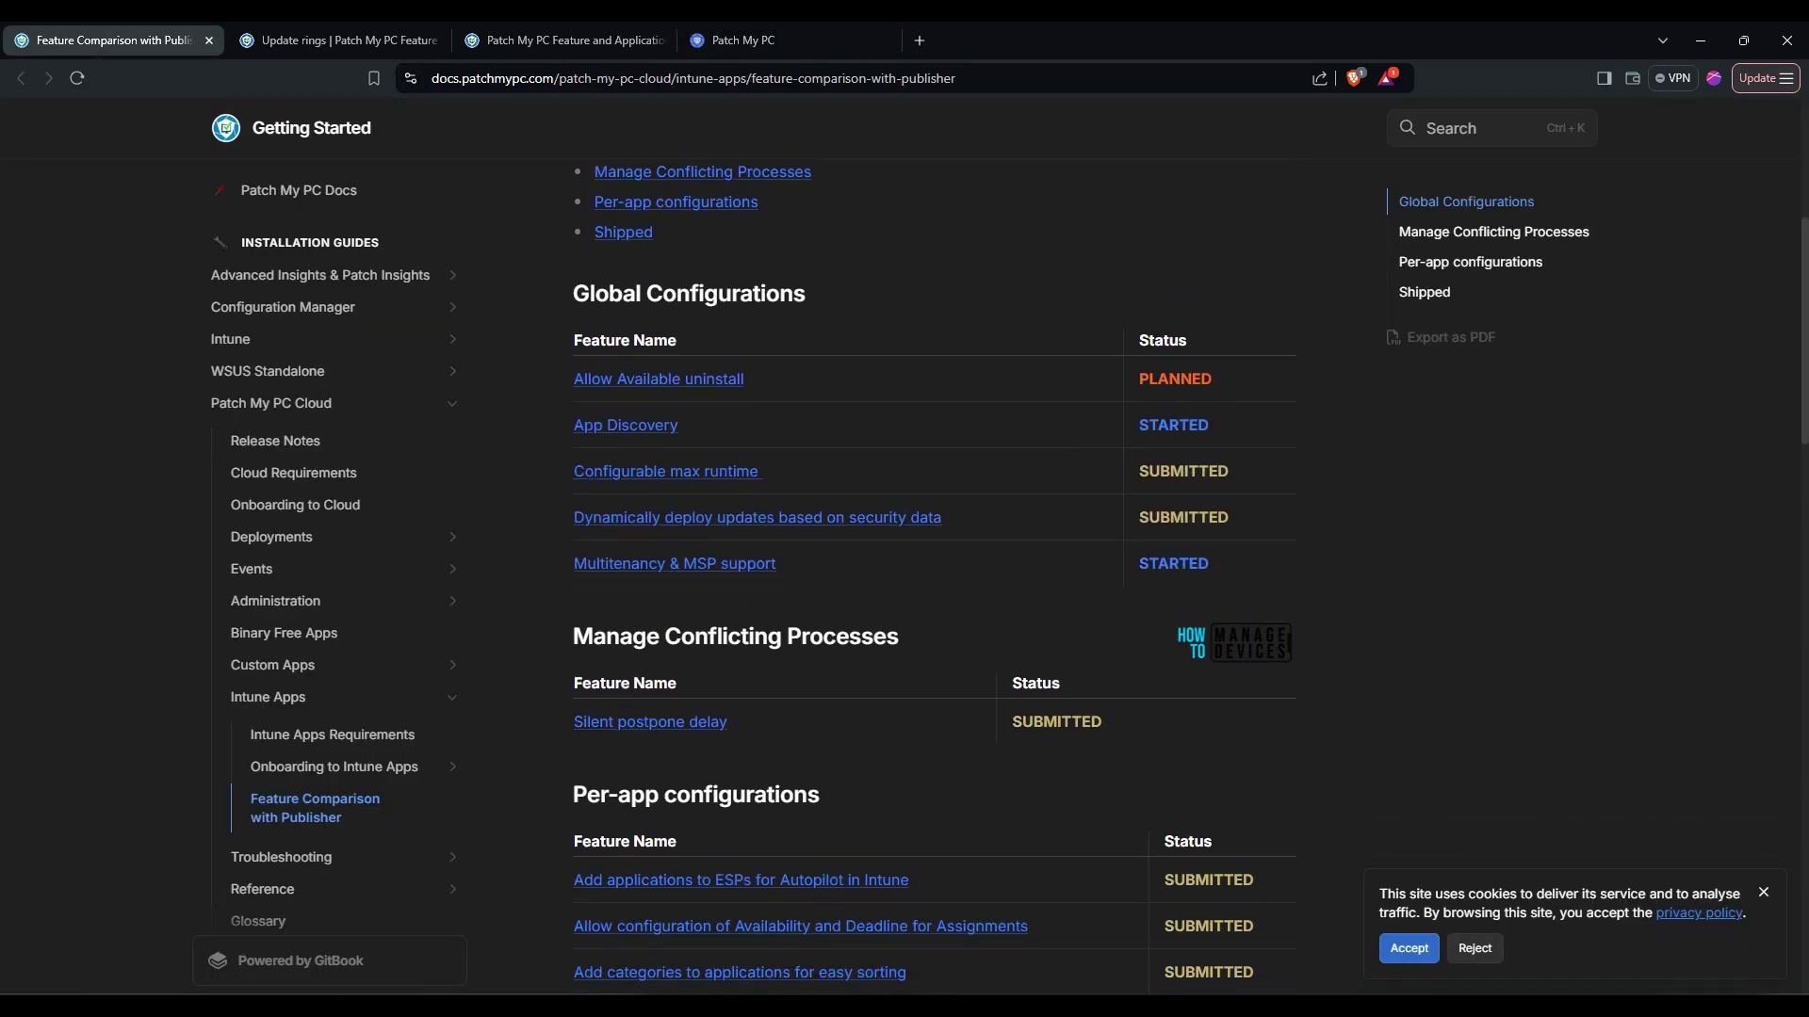
scroll(933, 565, "down", 6)
key("ctrl+4")
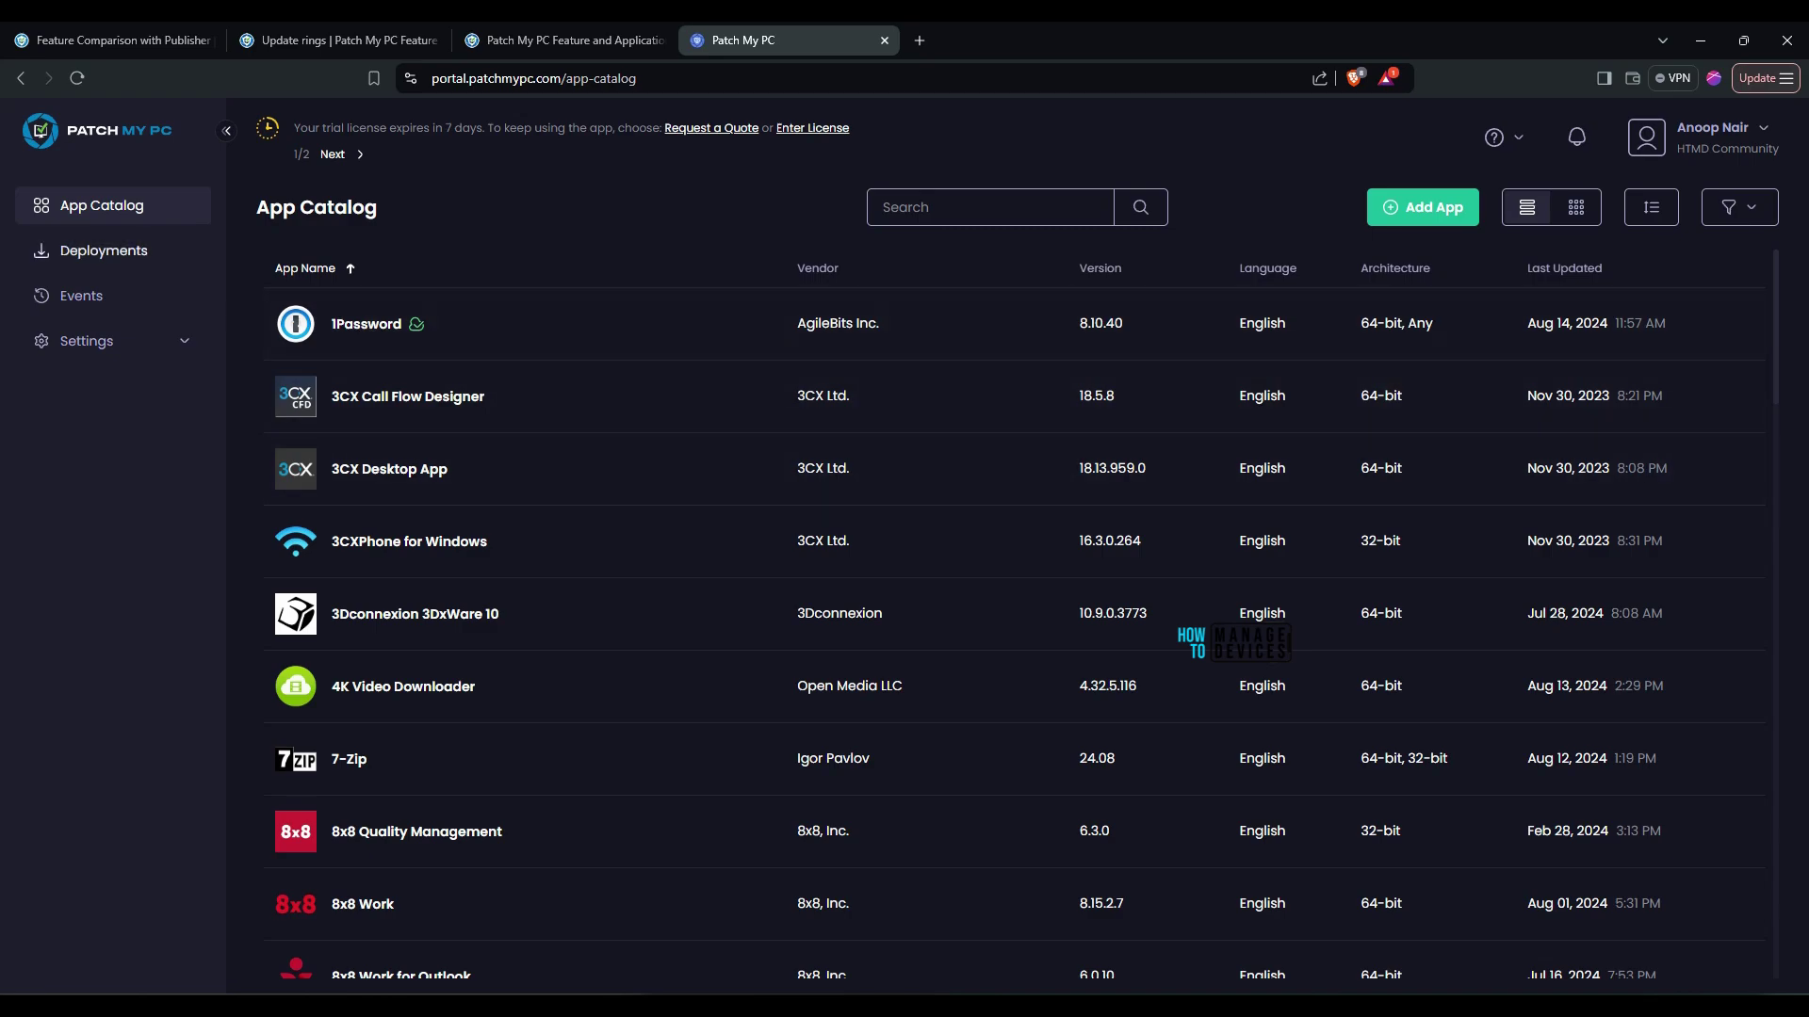
Expand Settings, view Naming, then open Notifications to add one for HTMD Community Test LAB
left_click(87, 341)
left_click(101, 657)
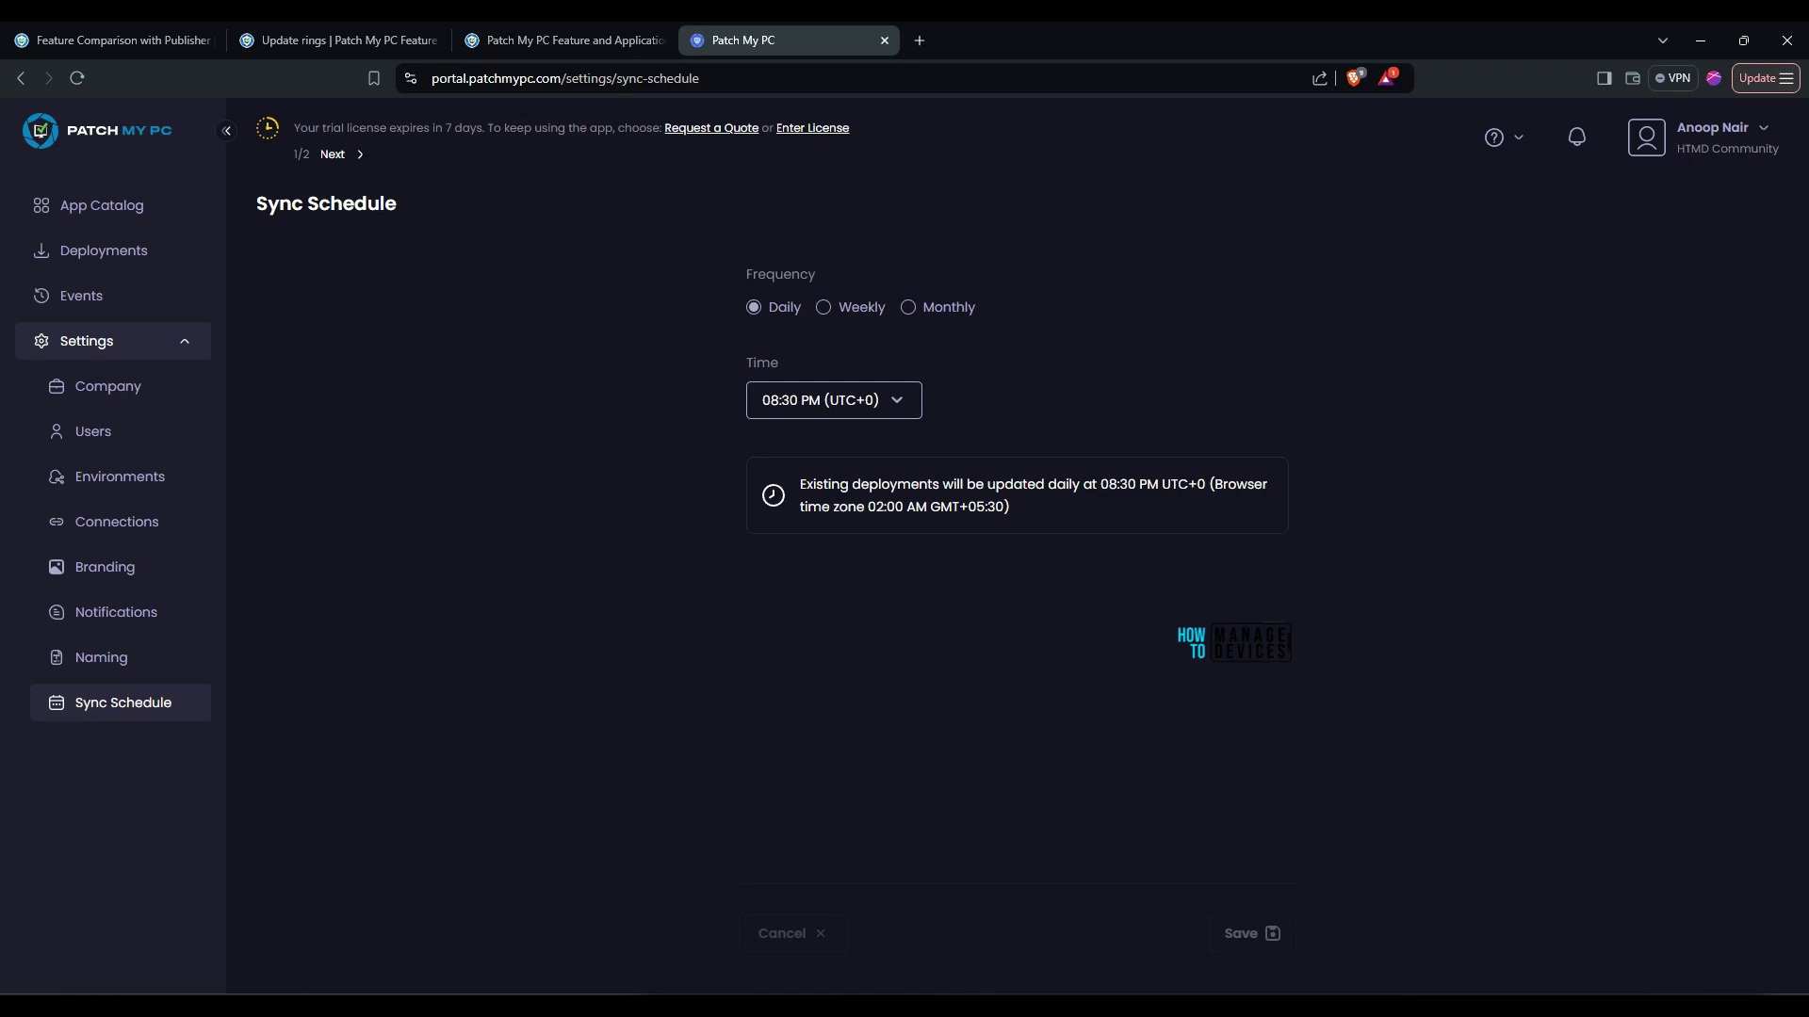
left_click(116, 612)
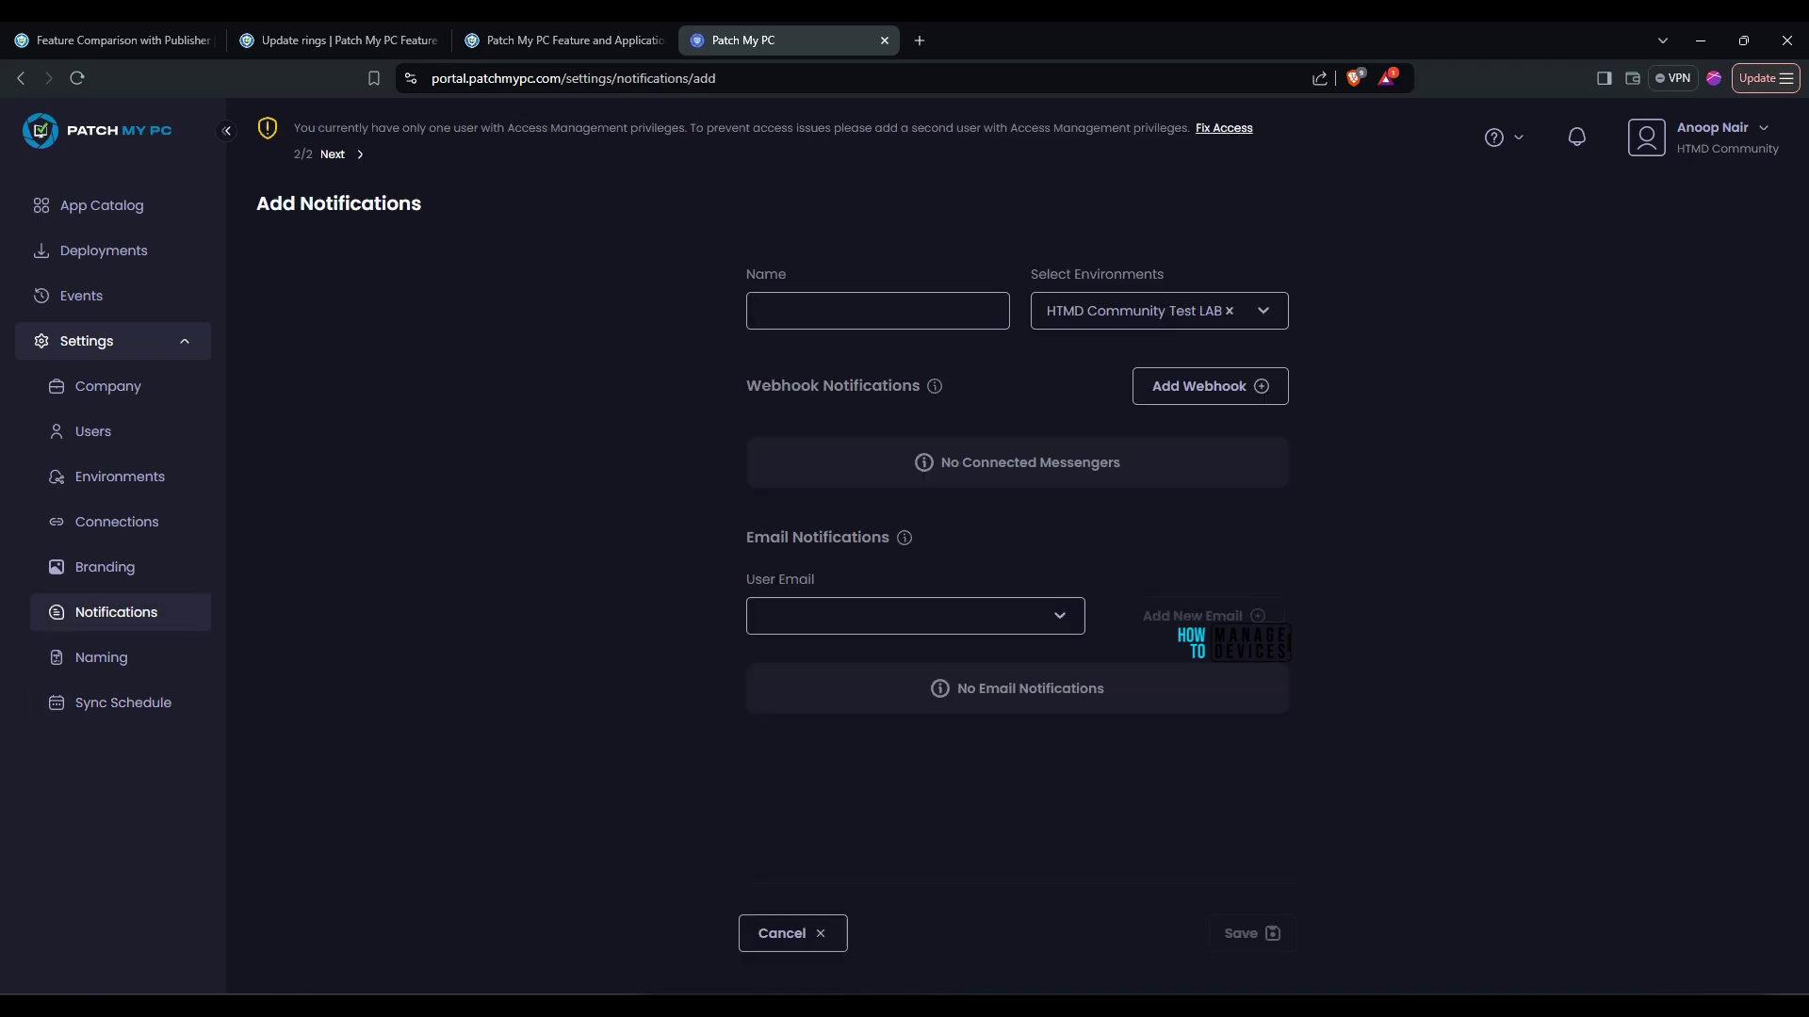